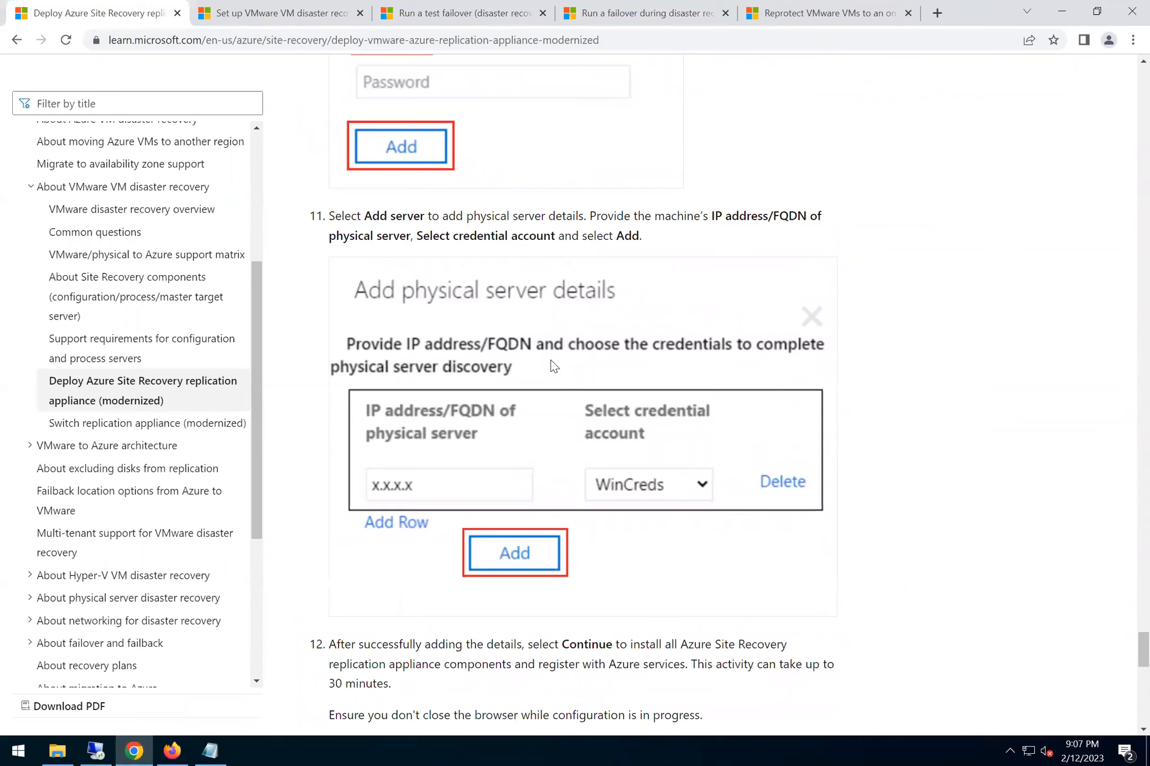
Read through the Microsoft Learn tutorial on setting up modernized VMware disaster recovery, examining the appliance and Enable replication instructions.
drag(1128, 645, 1130, 64)
click(244, 10)
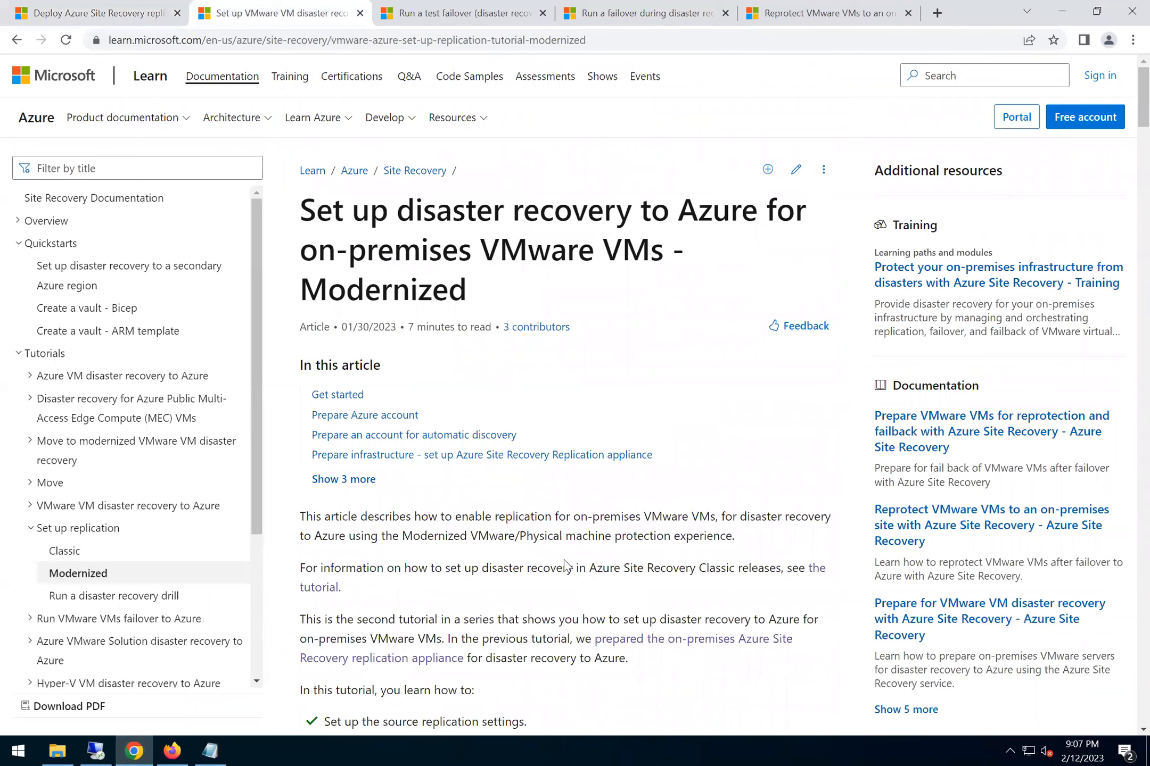
scroll(567, 566, down, 15)
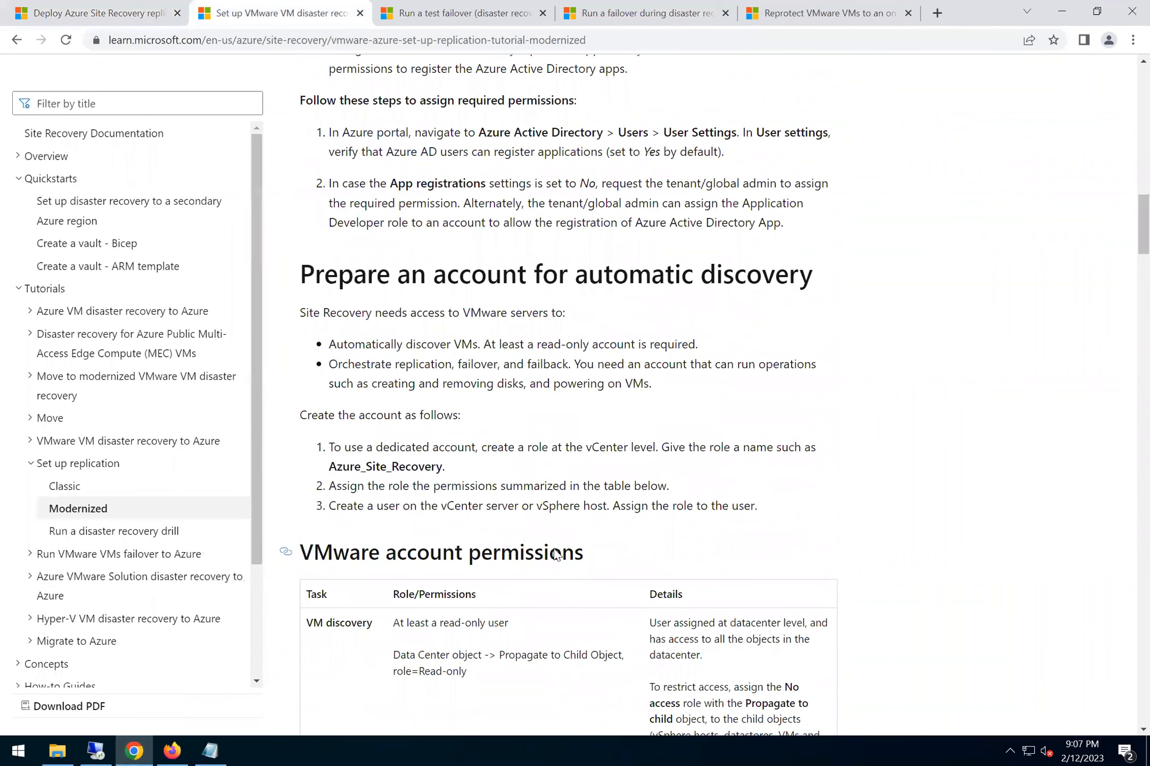
scroll(556, 553, down, 10)
scroll(441, 452, up, 1)
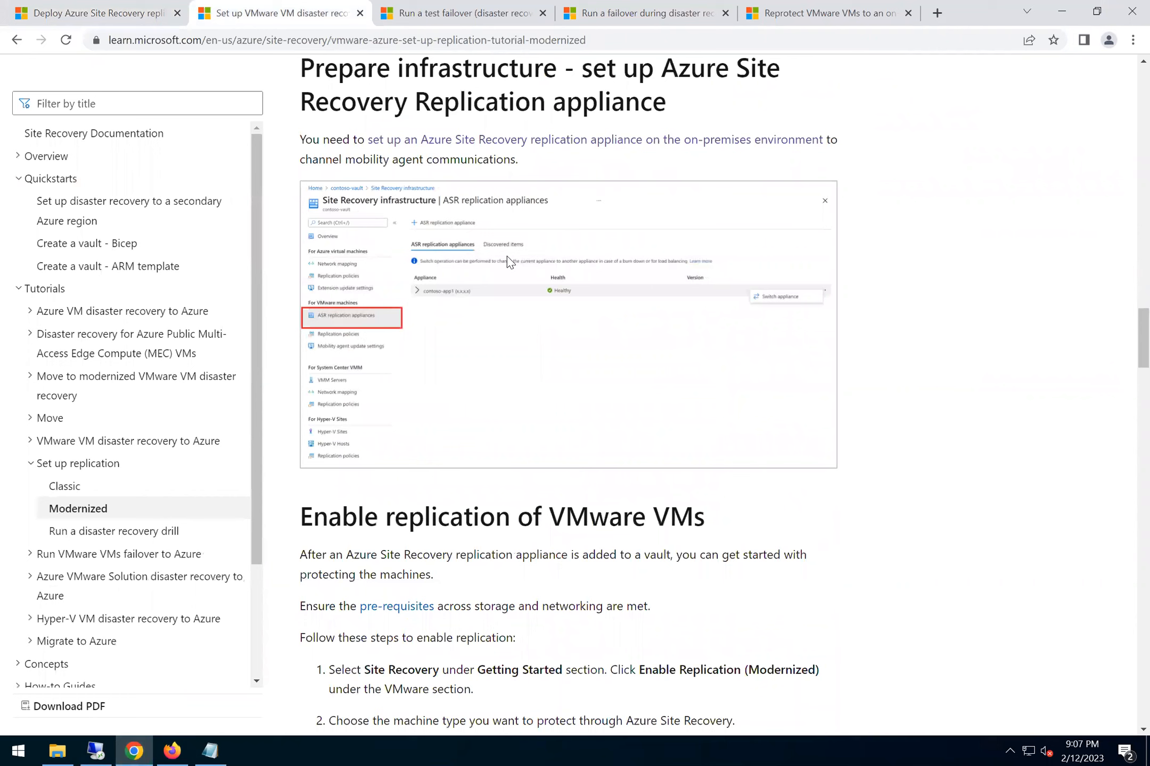
scroll(629, 411, down, 5)
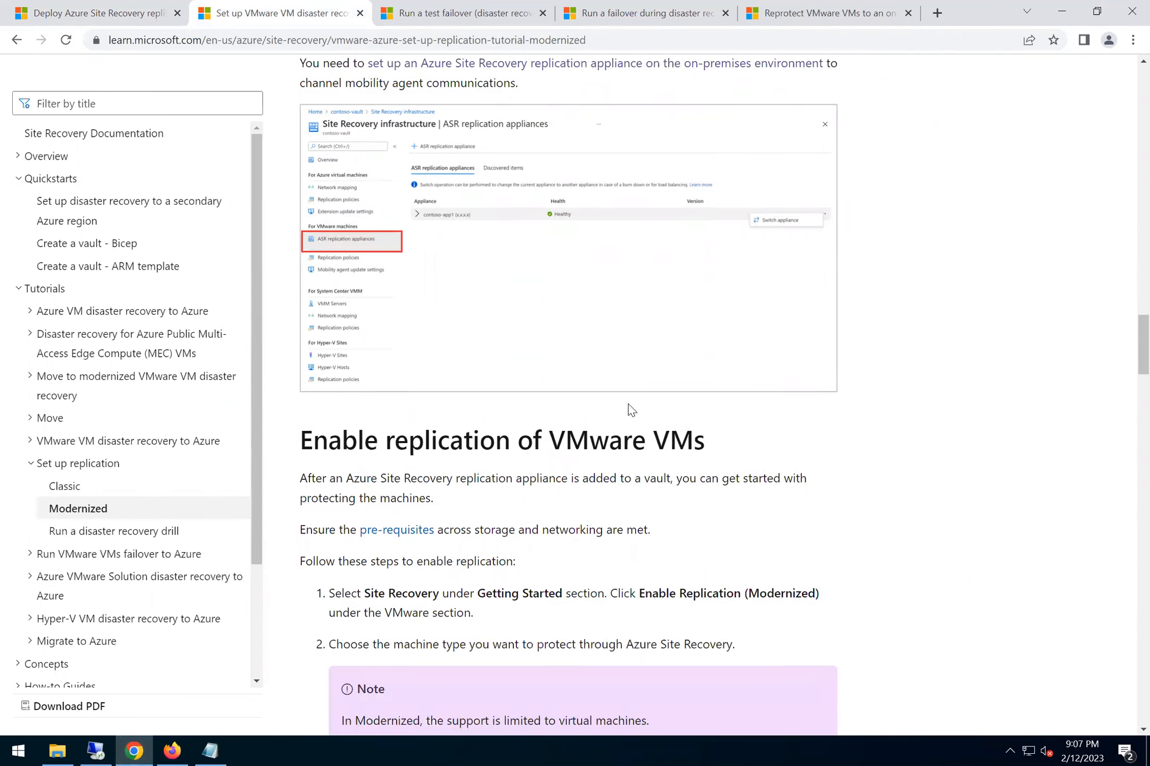
scroll(704, 441, down, 10)
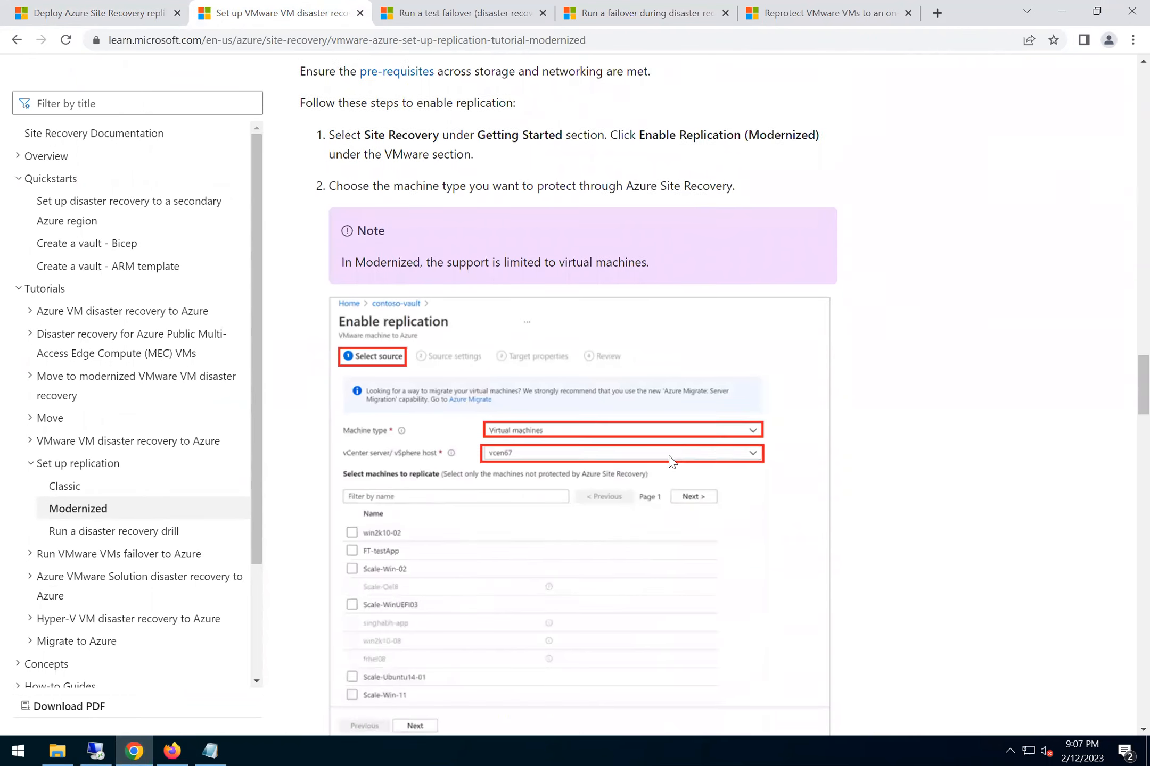
scroll(639, 460, down, 11)
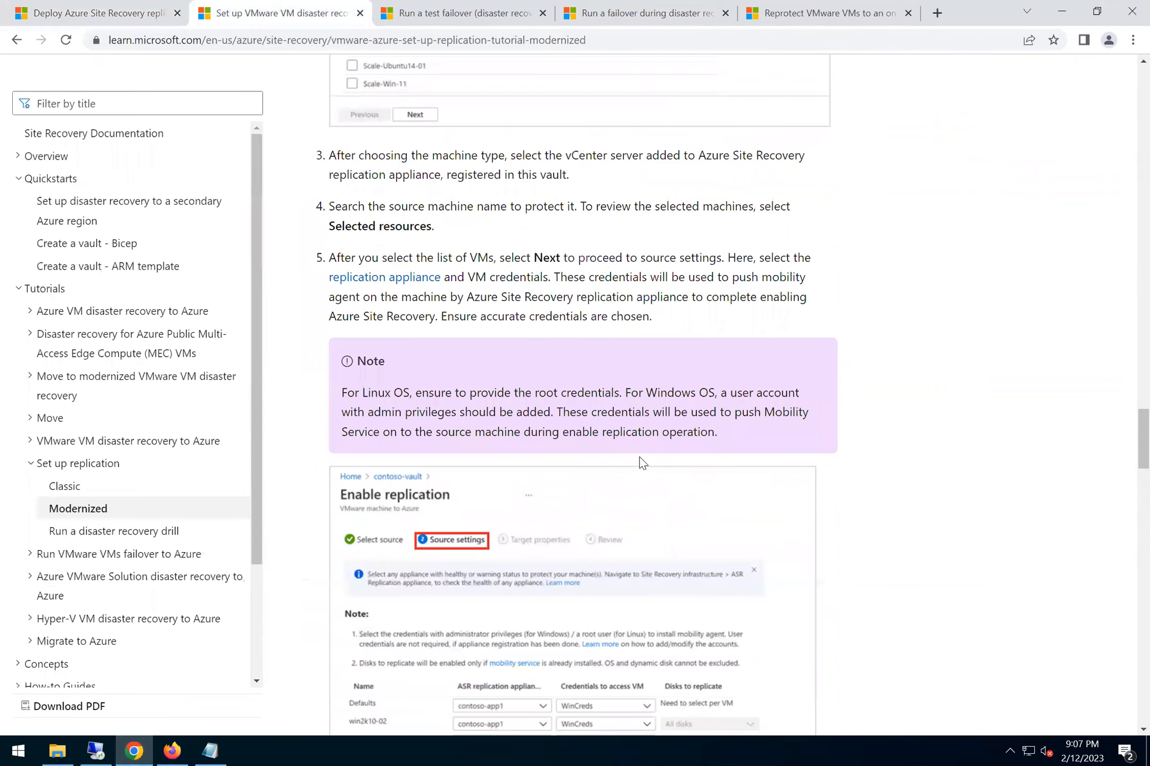
scroll(563, 433, down, 7)
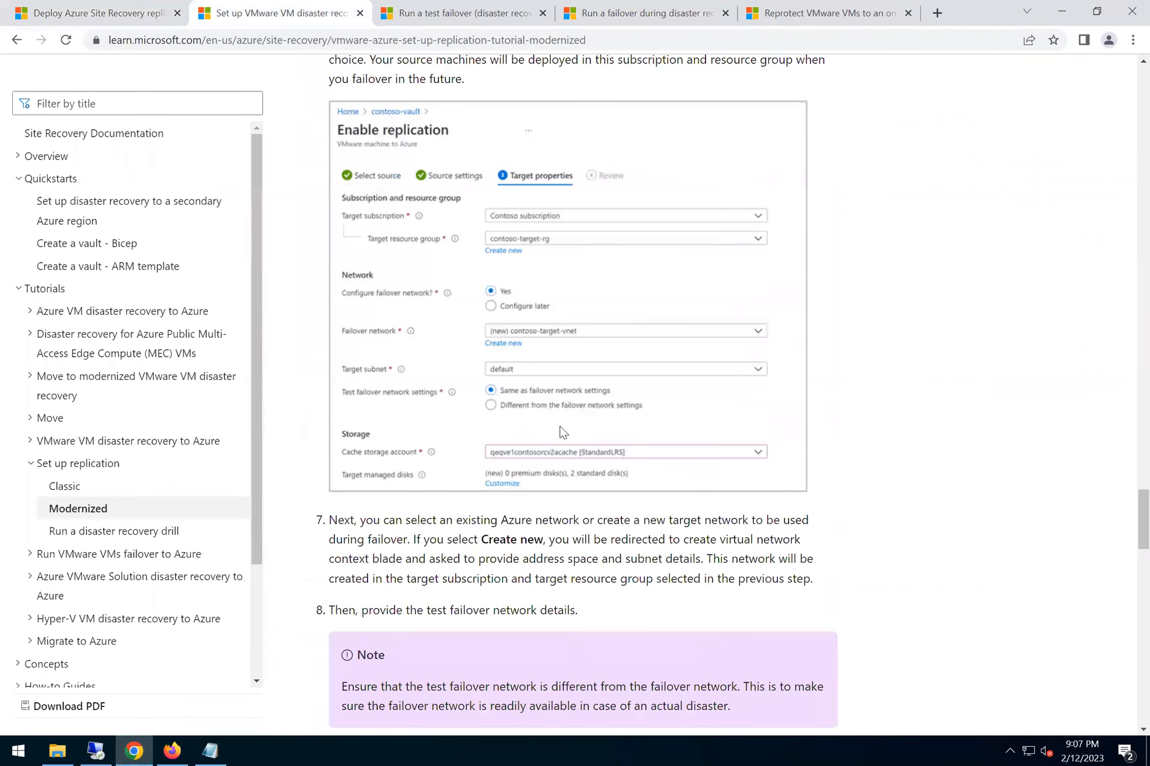
scroll(563, 432, down, 6)
scroll(1130, 567, down, 3)
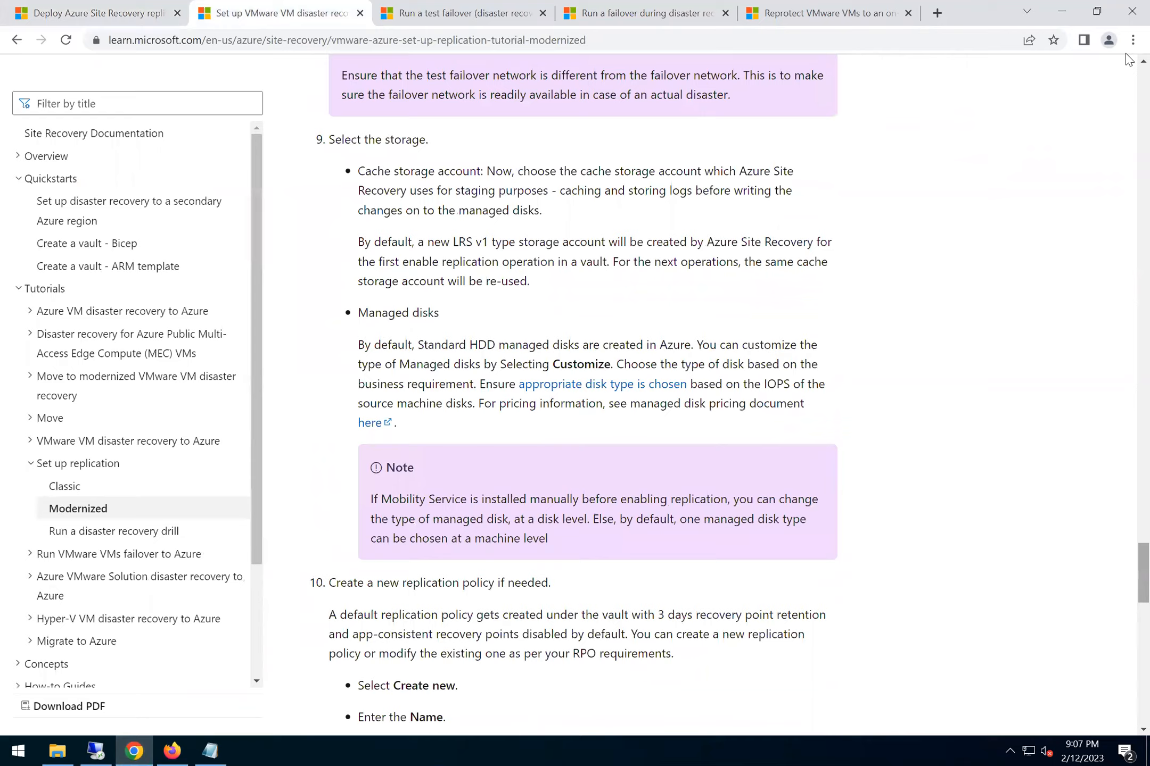
key(Home)
Switch to the Azure portal in Firefox, open the VMwareToAzureDR vault's Site Recovery page and start enabling replication for VMware machines to Azure.
click(180, 749)
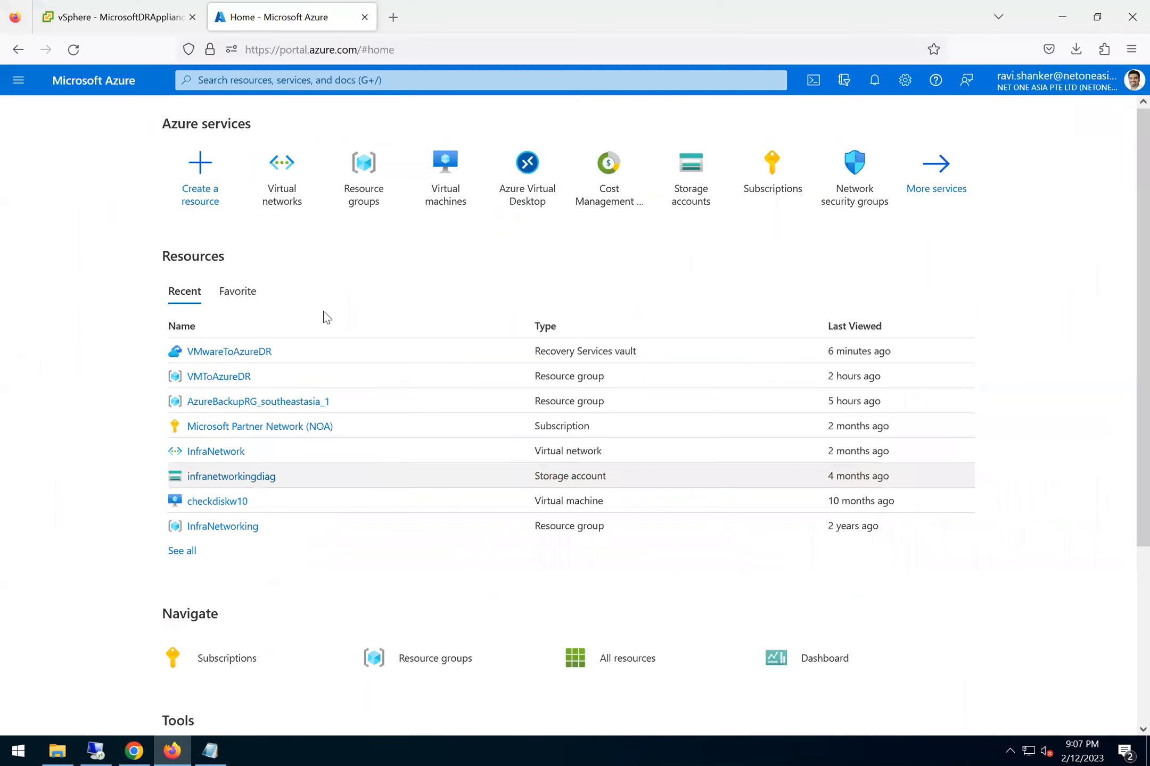
click(242, 352)
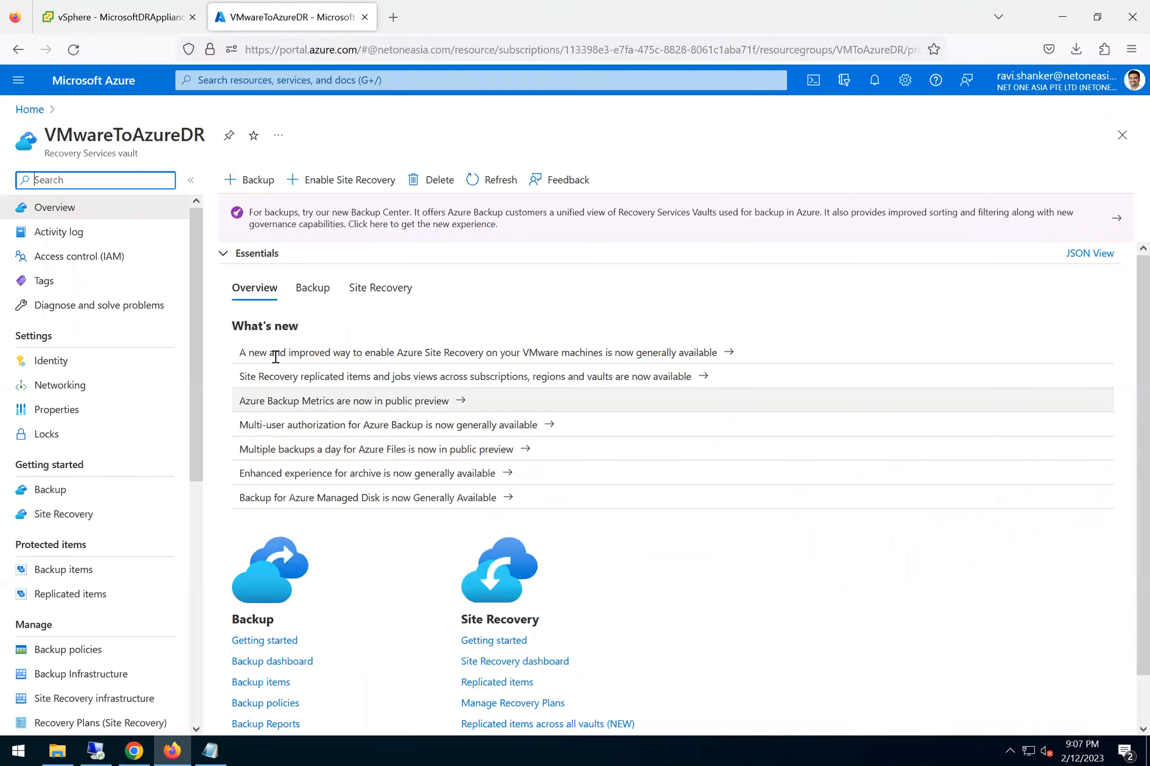
click(96, 514)
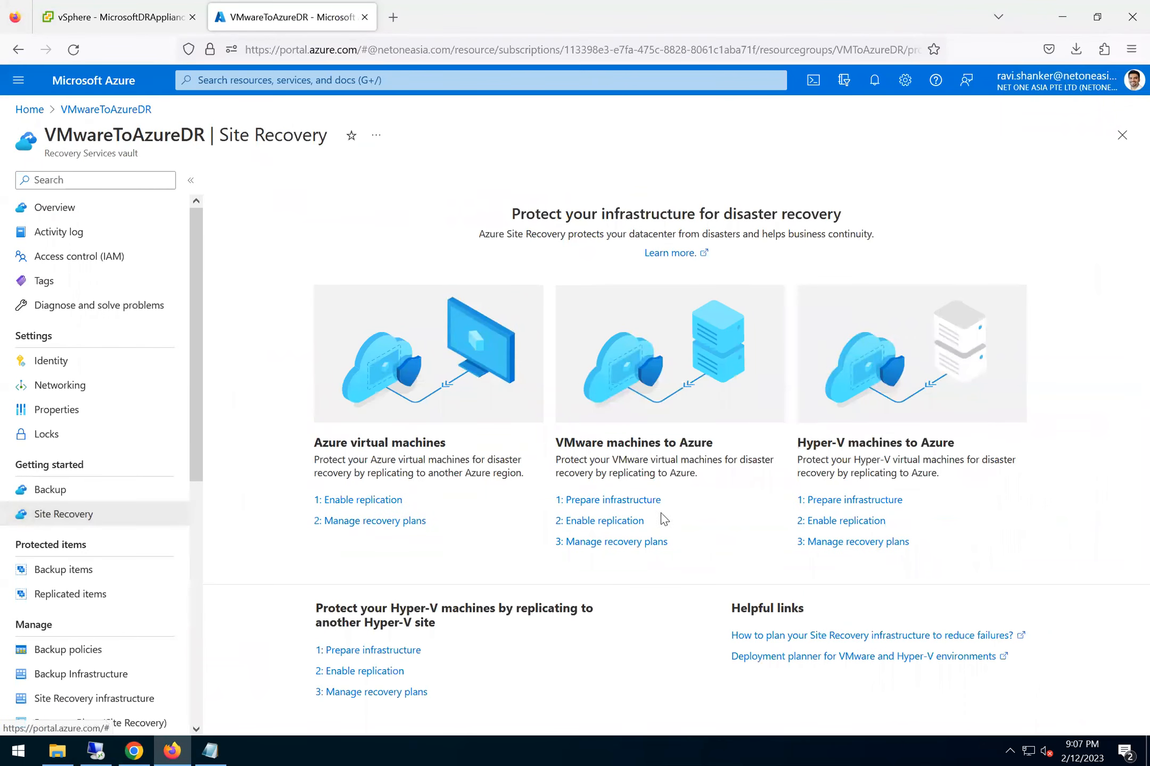
click(607, 522)
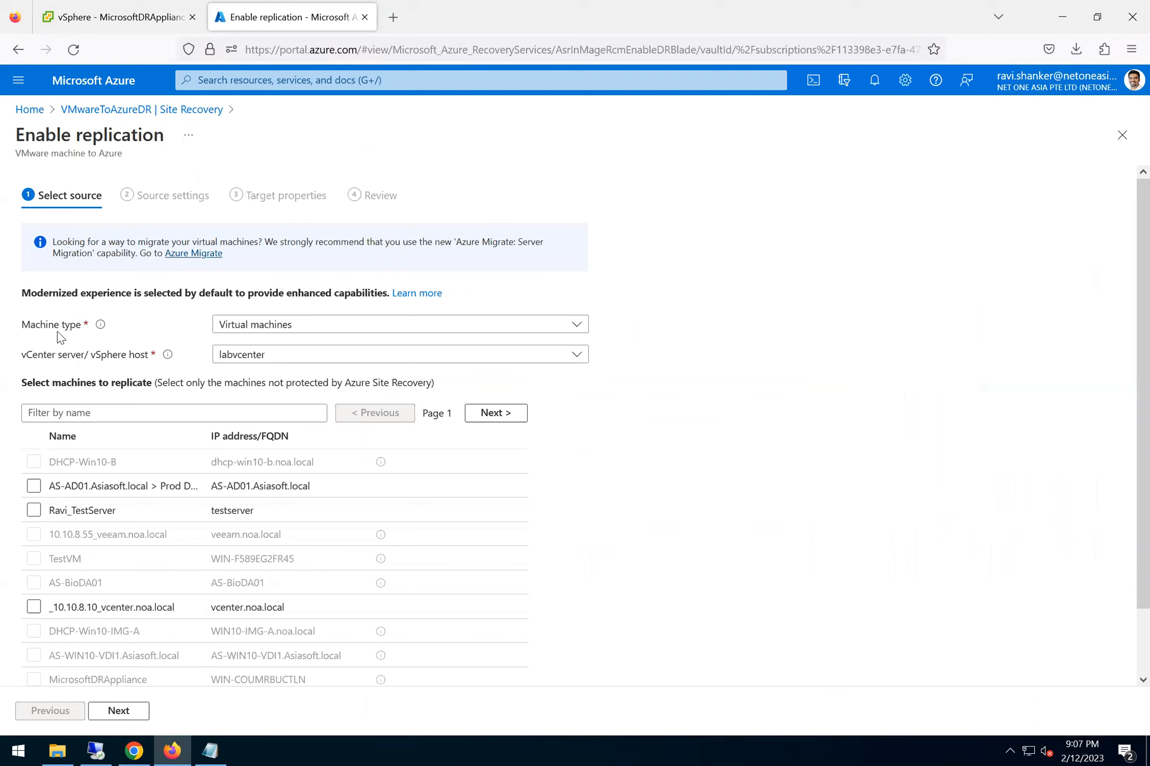
Set the machine type to Virtual machines and the vCenter server to labvcenter, and select the testserver machine for replication.
click(229, 325)
click(252, 346)
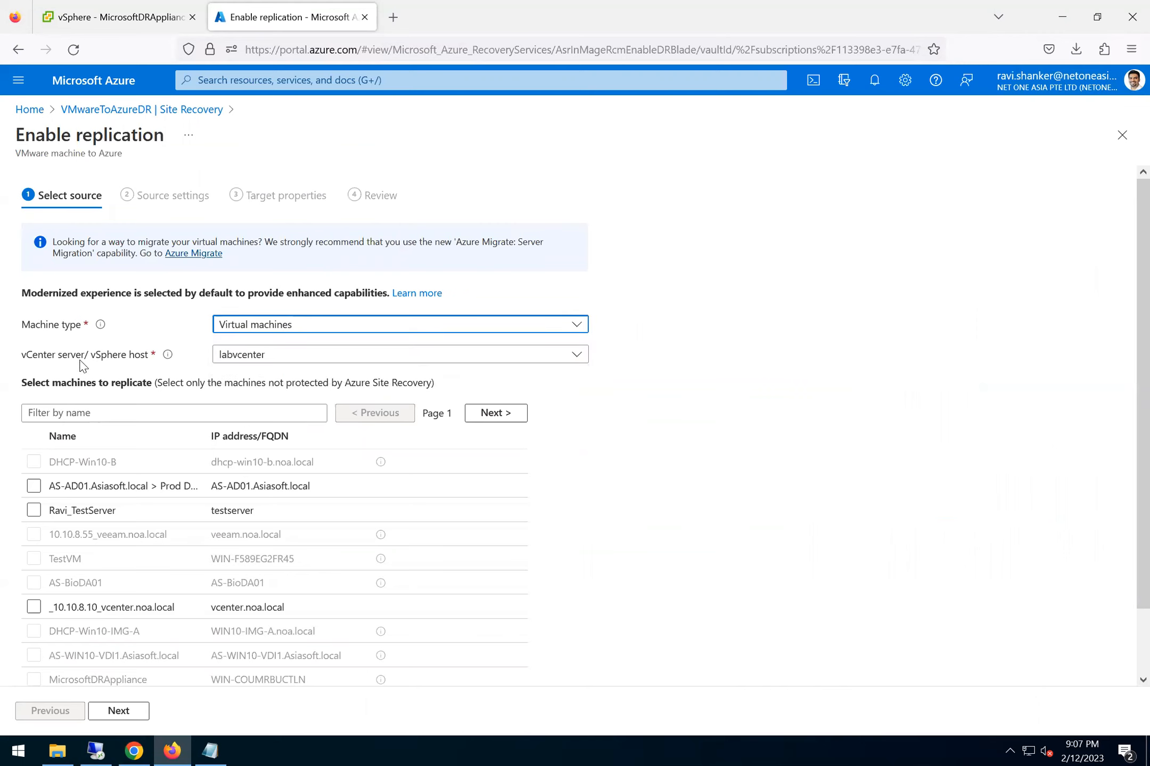
click(255, 357)
click(258, 379)
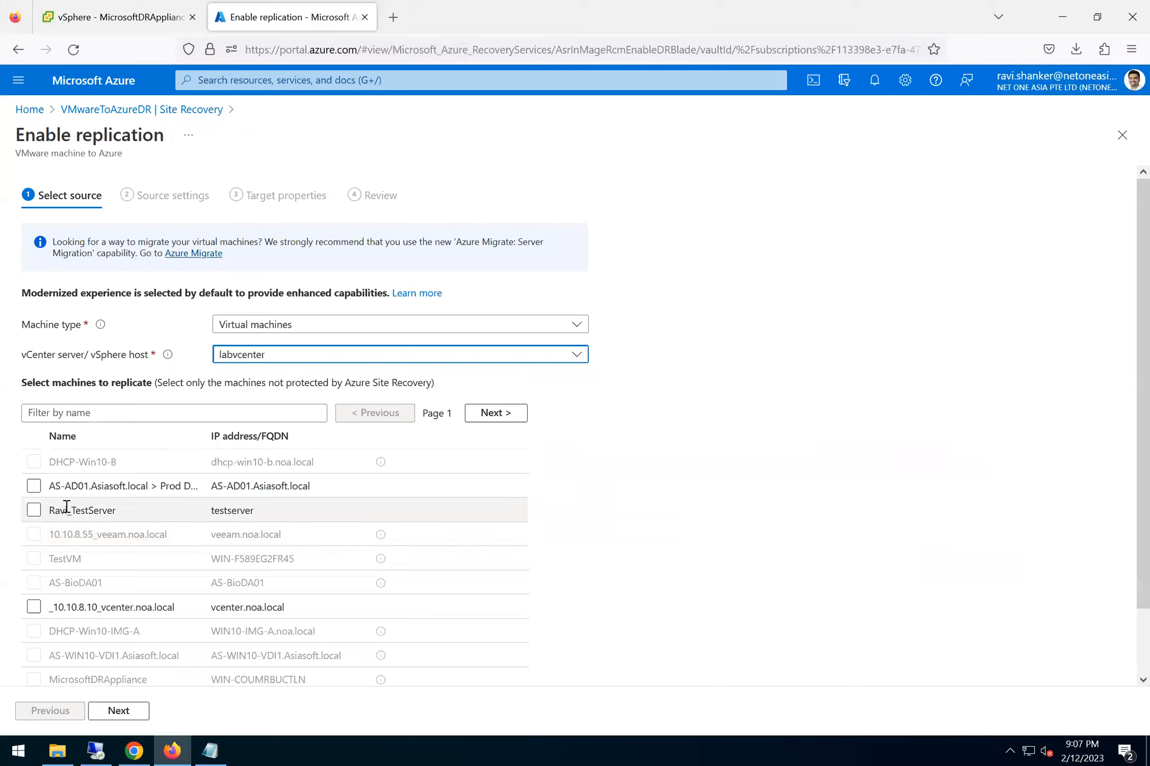
click(34, 511)
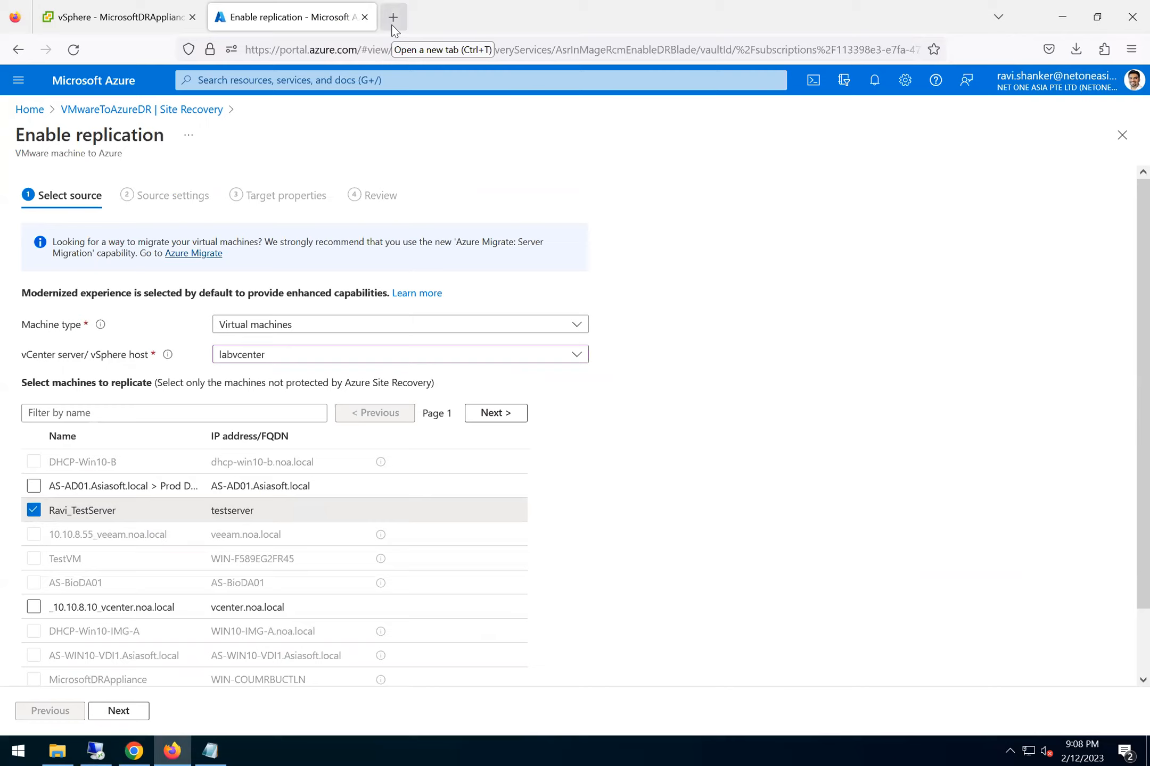
Switch to the test server's remote desktop session and examine its website at localhost in Edge, then return to the Azure portal.
click(95, 751)
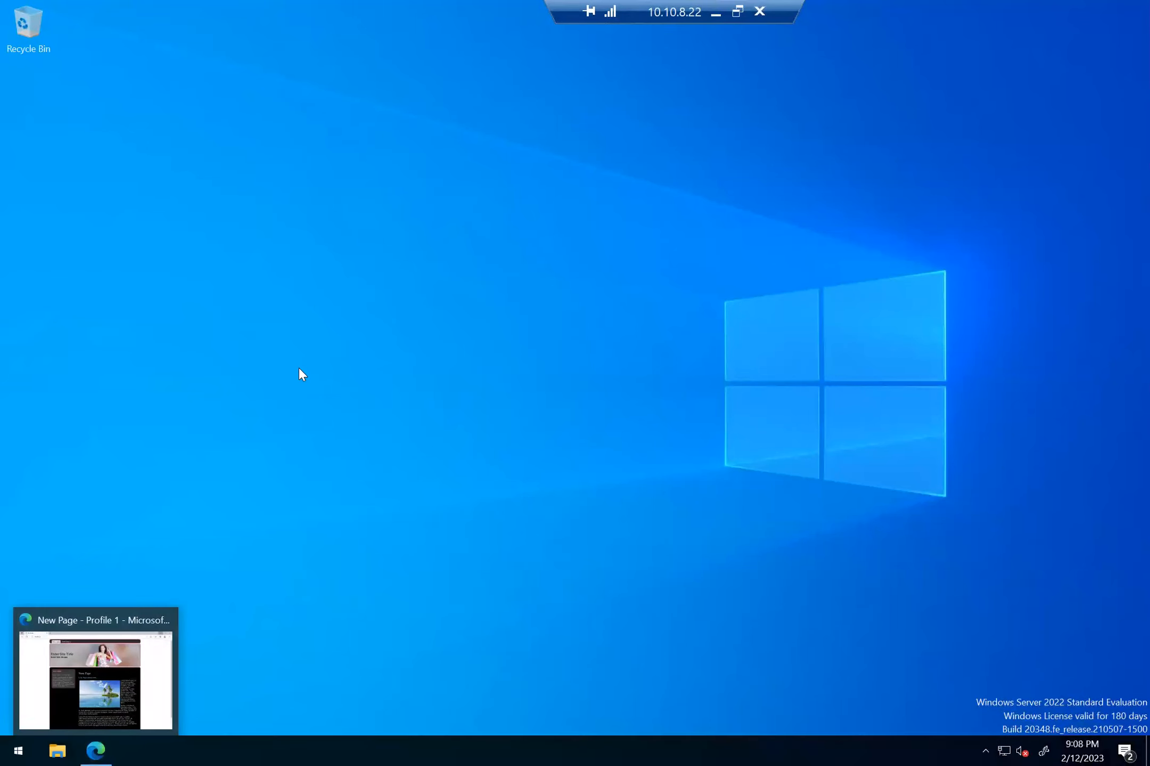
click(101, 749)
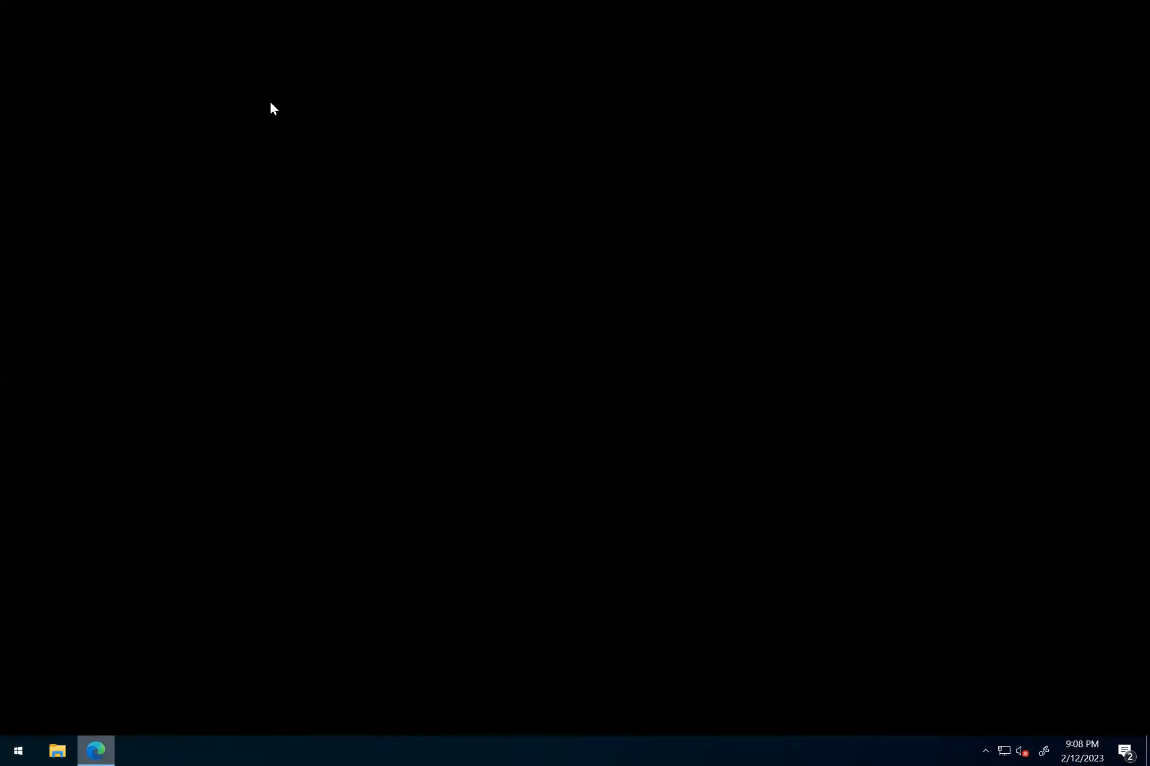
click(55, 39)
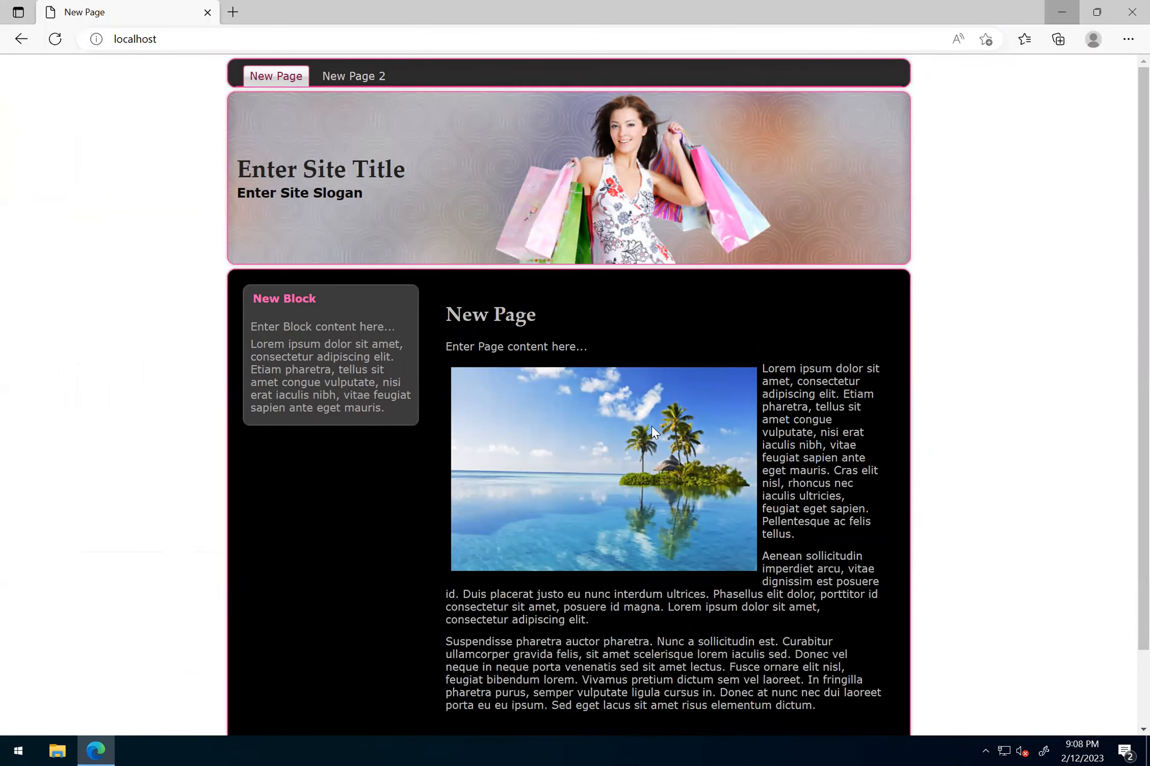
click(1062, 12)
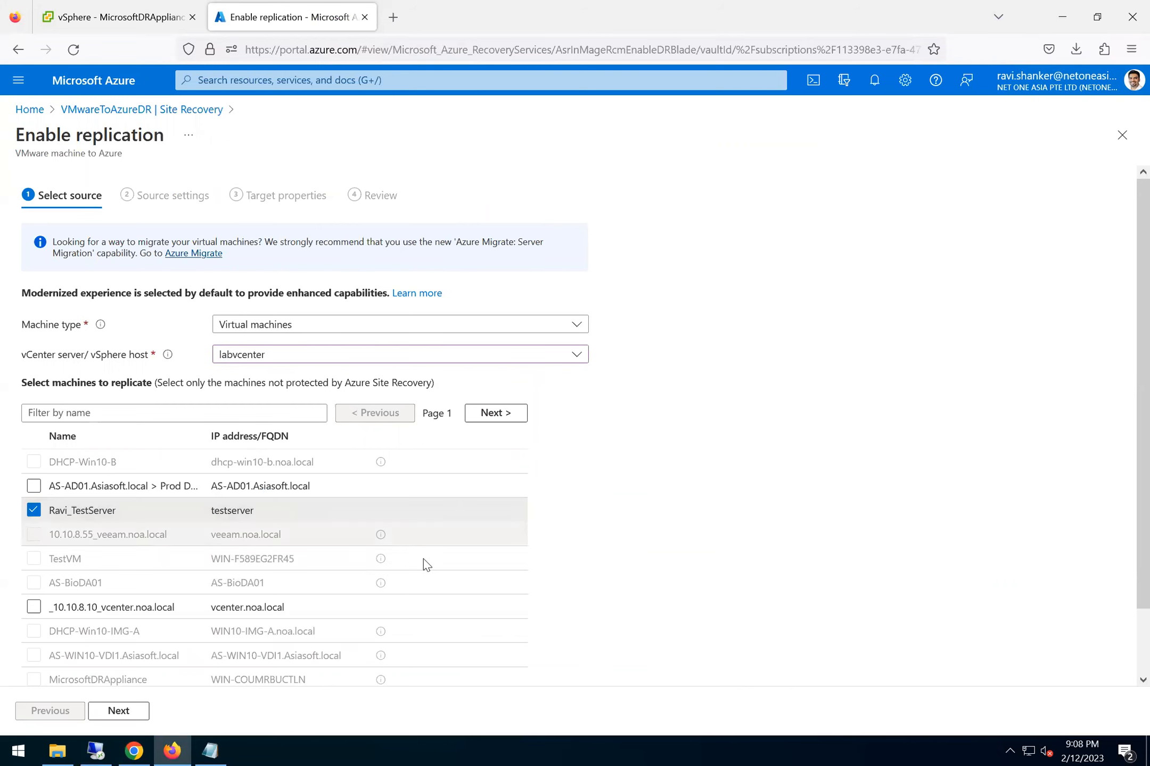
Proceed to the source settings and choose VMToAzureApp as the test server's ASR replication appliance.
scroll(733, 557, down, 2)
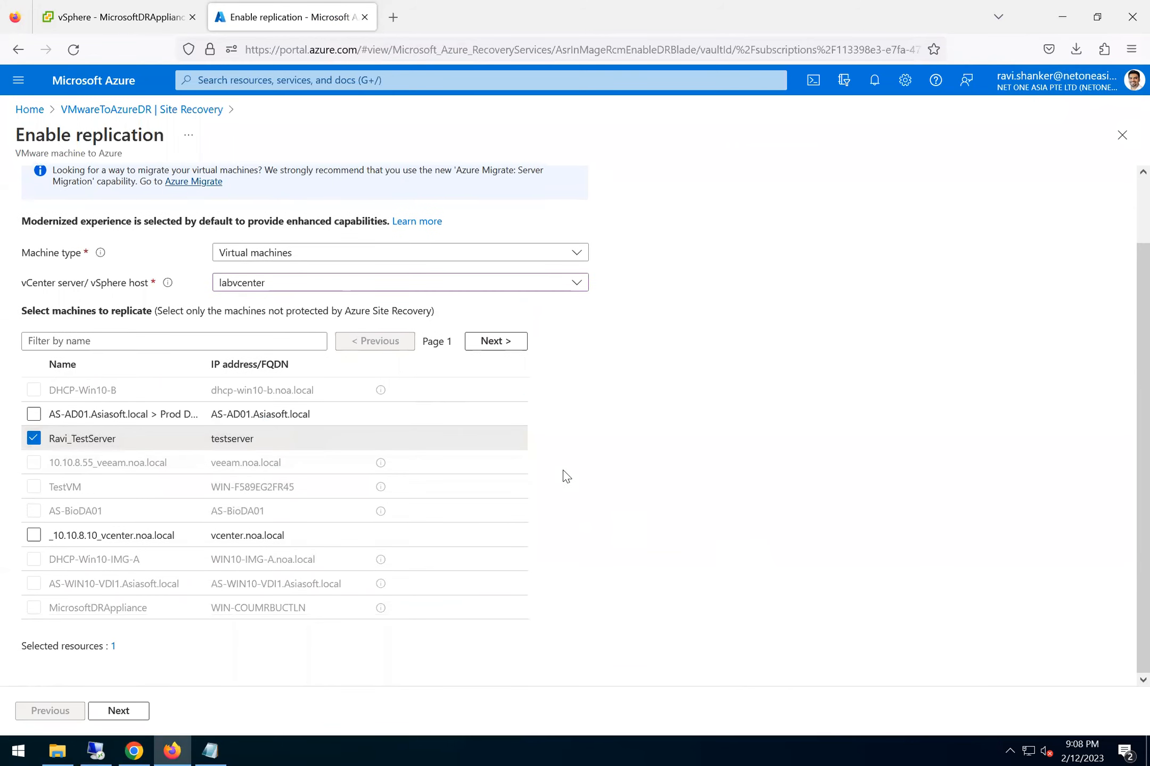
click(119, 715)
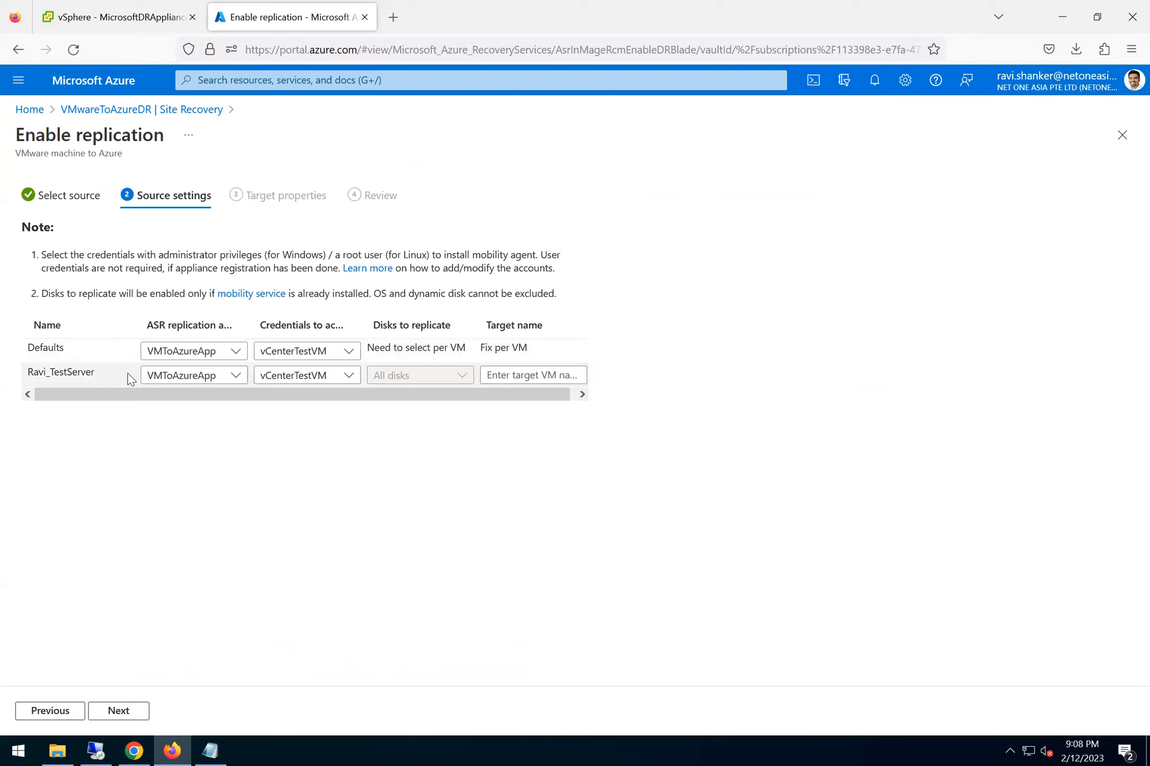
click(234, 379)
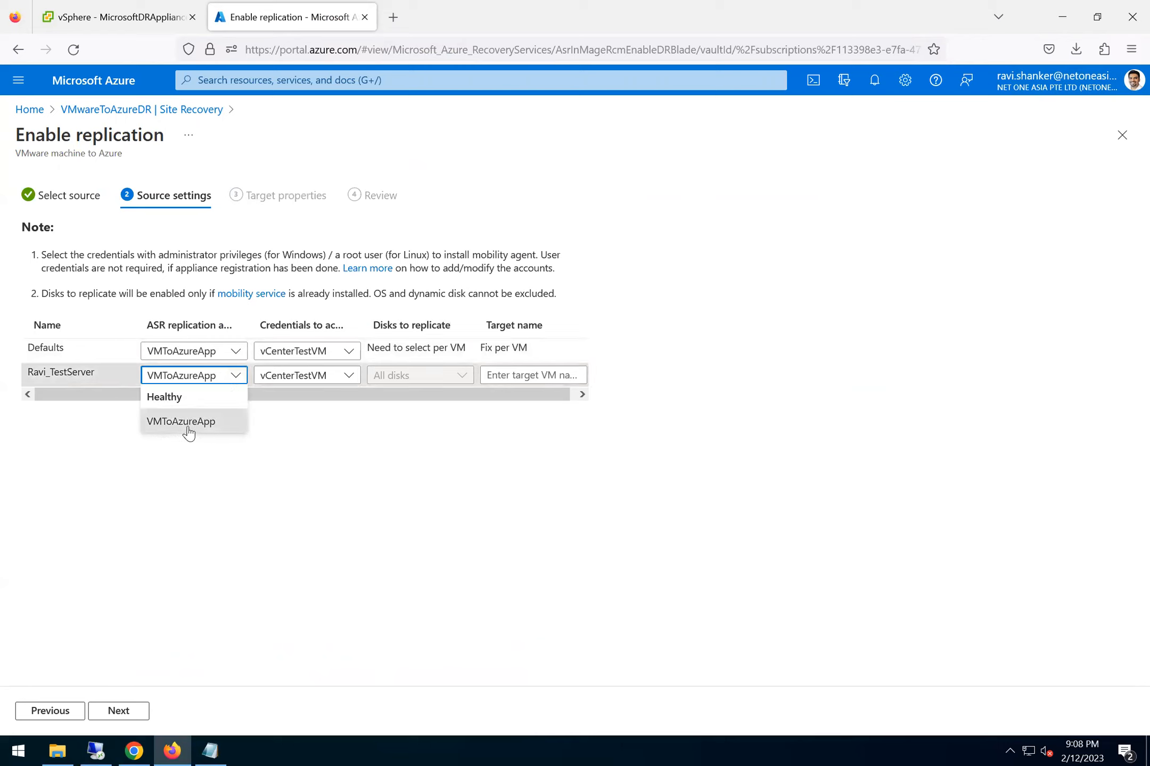
drag(250, 325, 335, 320)
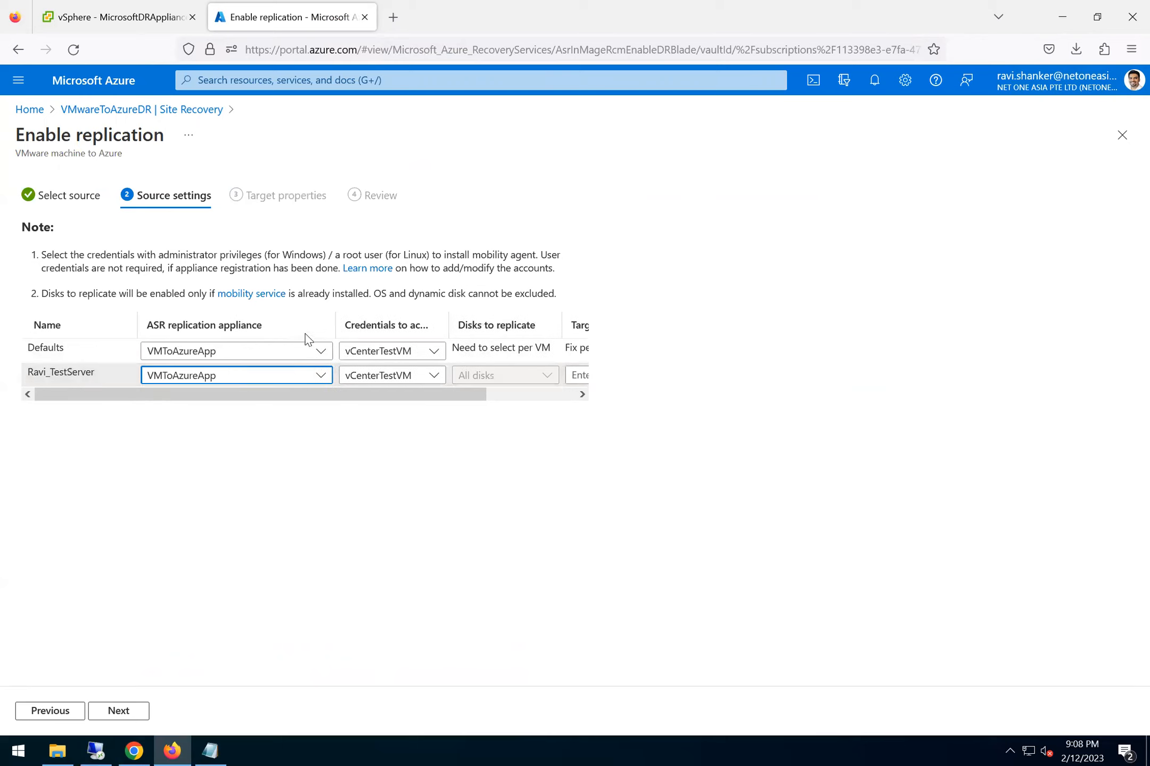
click(193, 380)
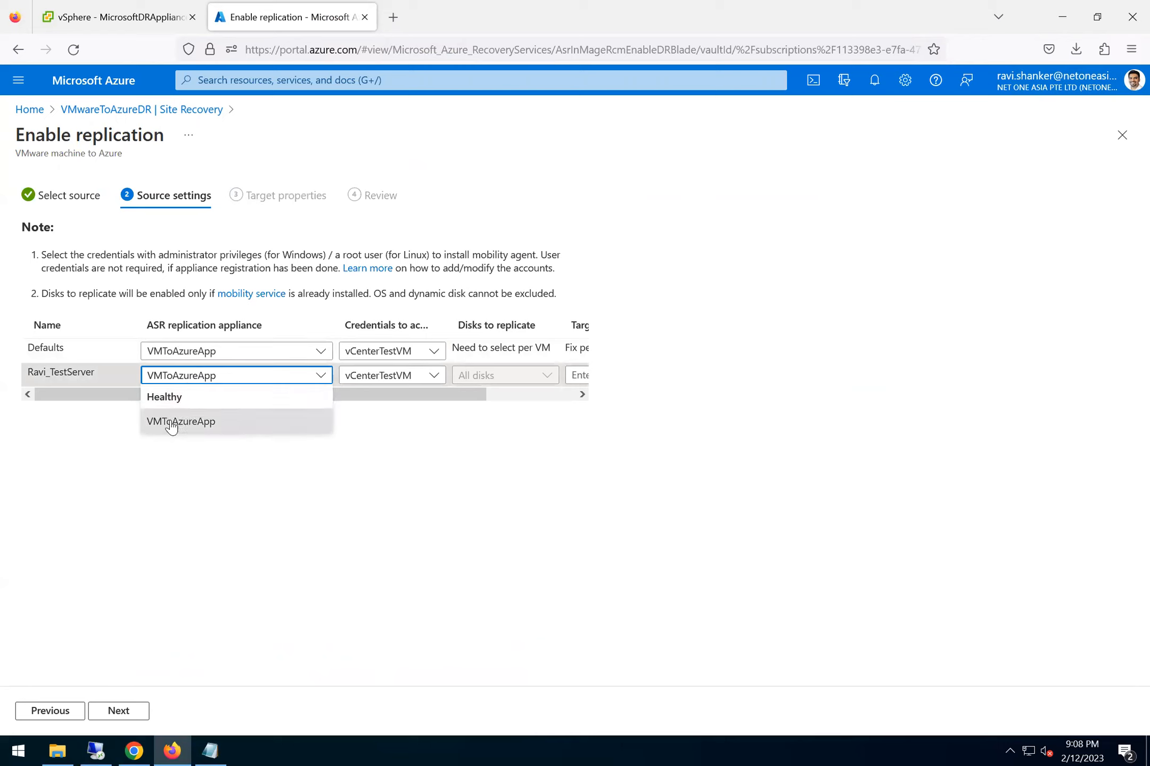
click(133, 21)
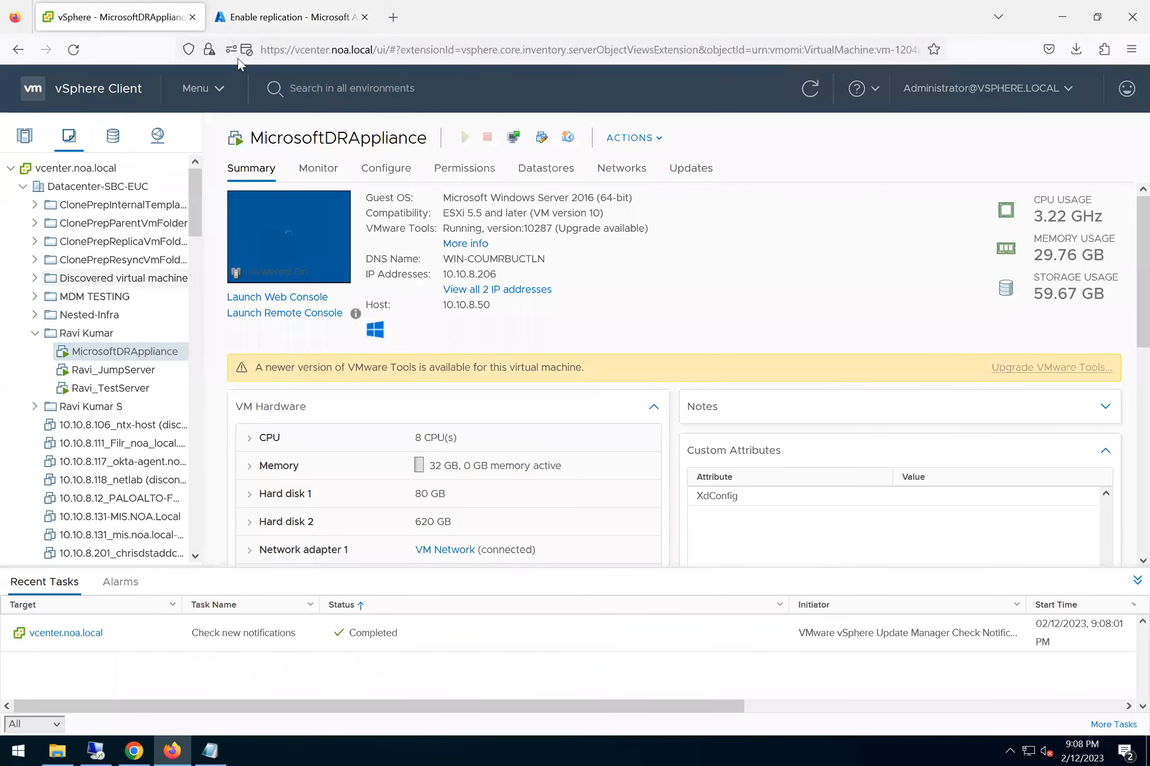
click(287, 17)
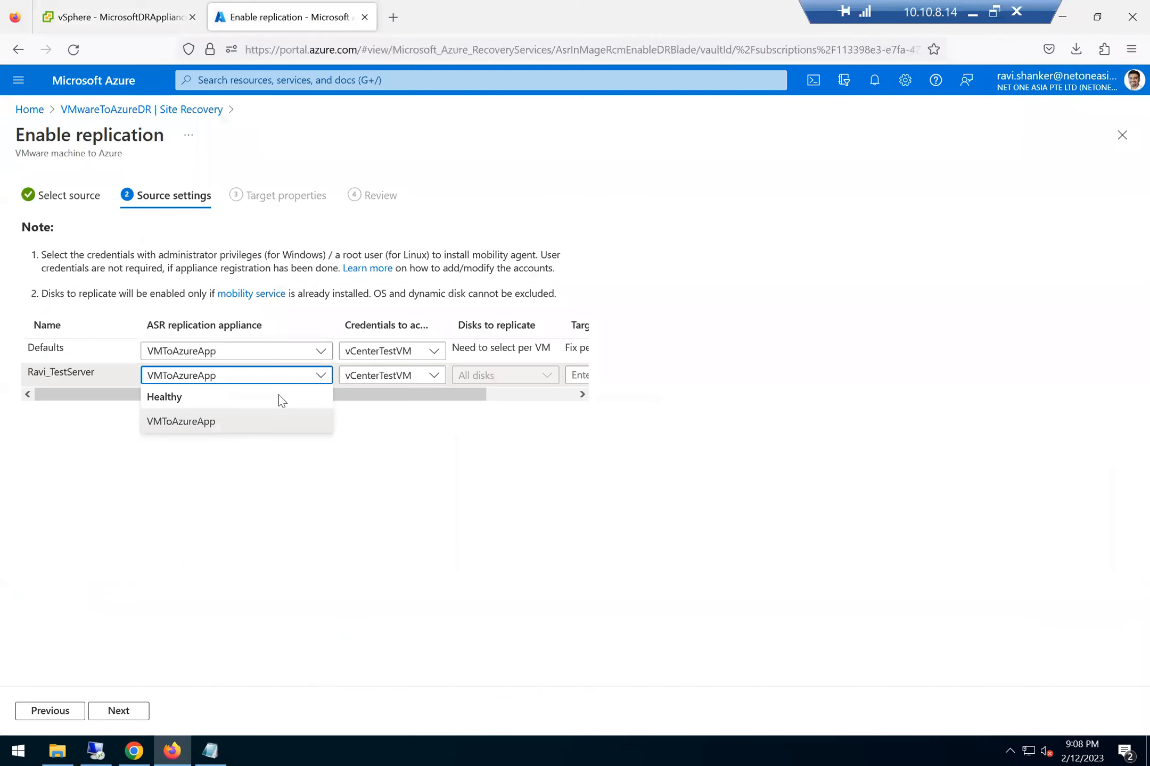
click(186, 423)
Widen the VM credentials column and choose vCenterTestVM as the credentials for accessing the test server.
drag(448, 328, 507, 327)
click(380, 382)
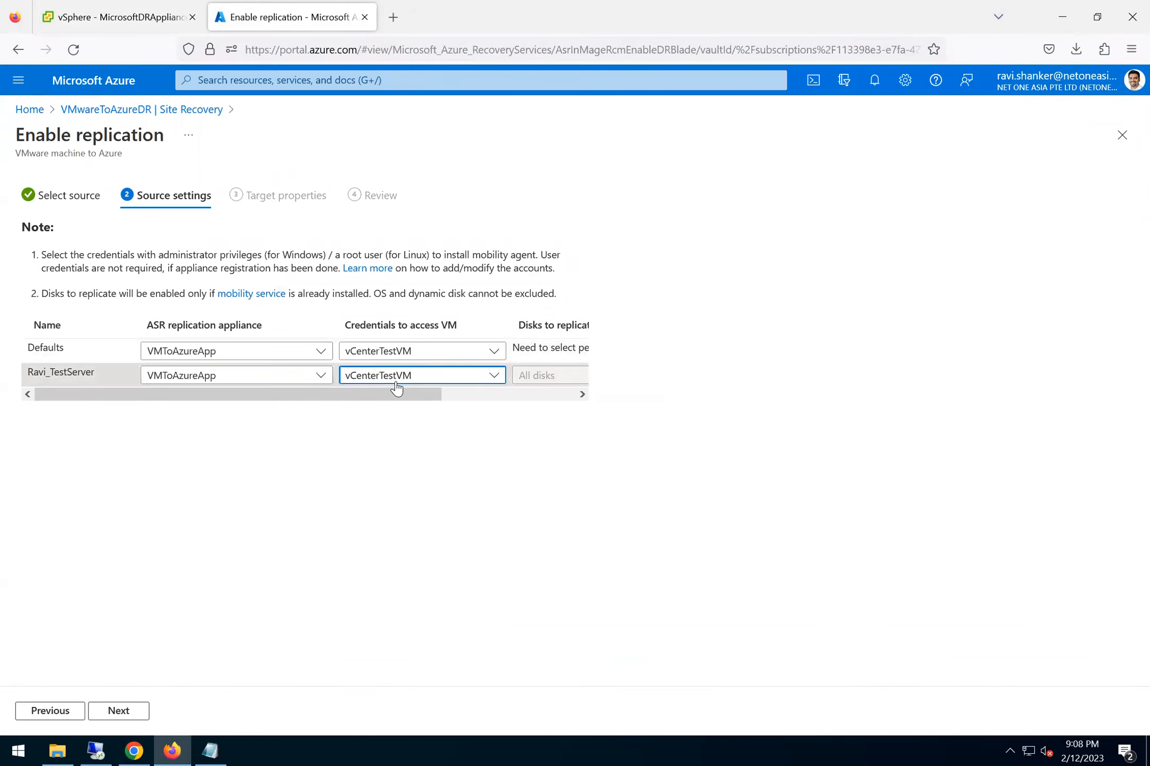
click(387, 401)
Set the test server's target VM name to StaticWebsite and proceed to the target properties.
drag(461, 395, 586, 398)
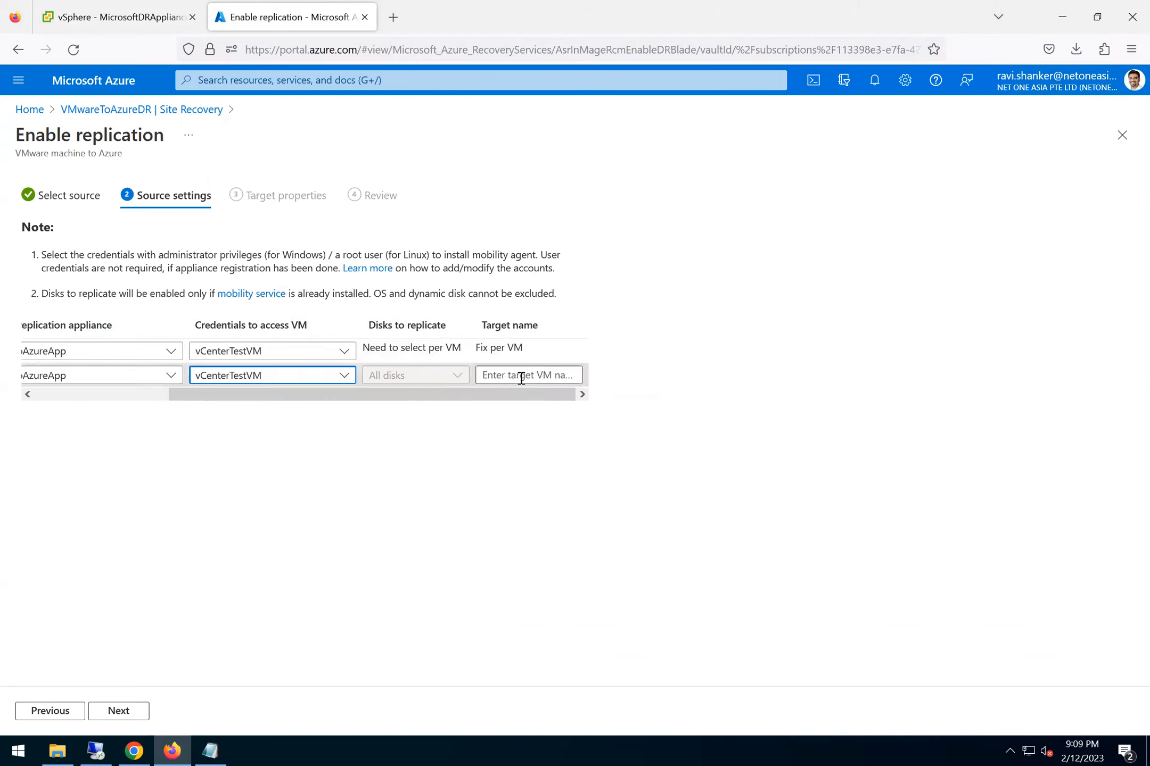
mouse_move(488, 397)
mouse_down()
mouse_move(207, 402)
mouse_move(497, 407)
mouse_up()
click(515, 374)
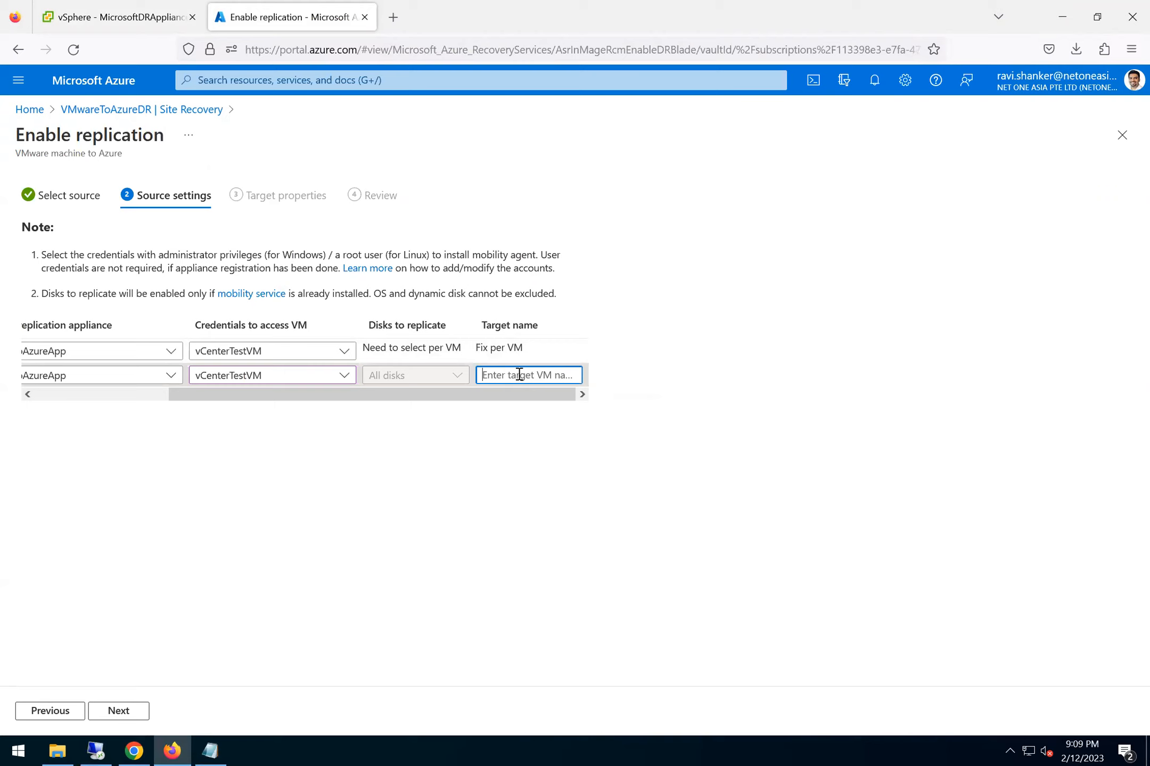
text(StaticWebsite)
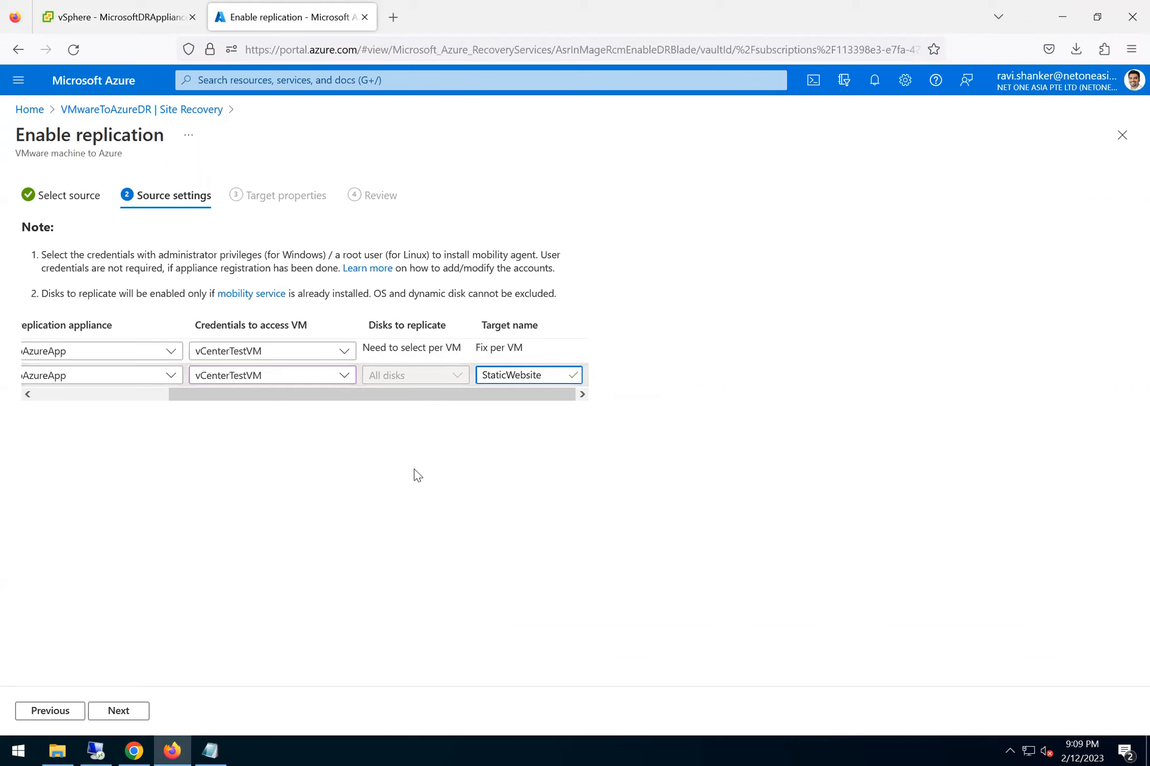
drag(214, 396, 363, 394)
click(118, 711)
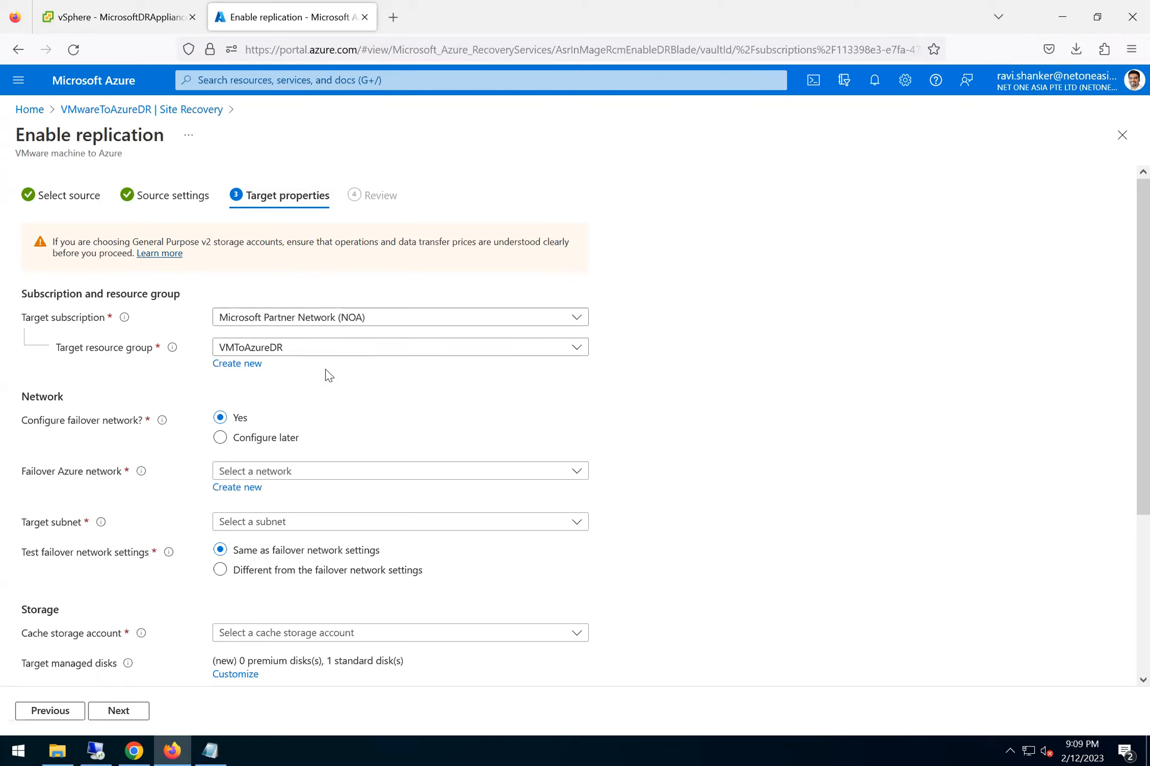
Start creating a new failover Azure network and name it VMtoAZVNET.
scroll(318, 377, down, 2)
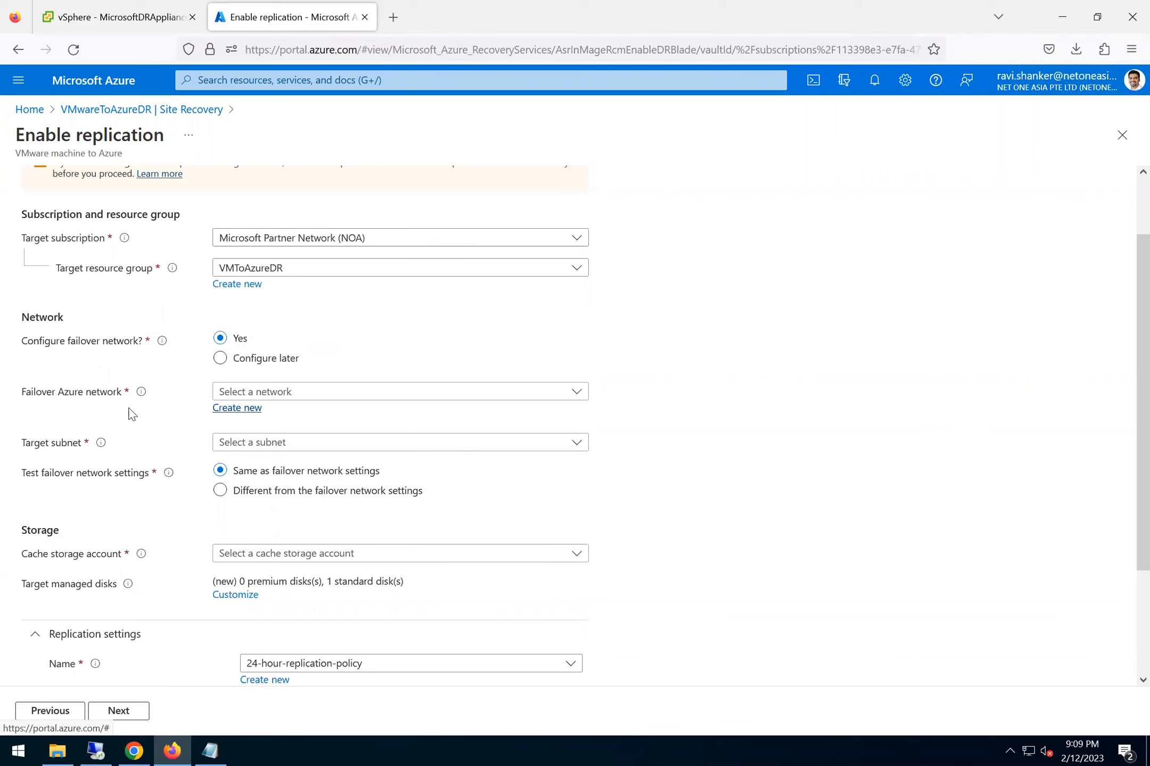
click(241, 408)
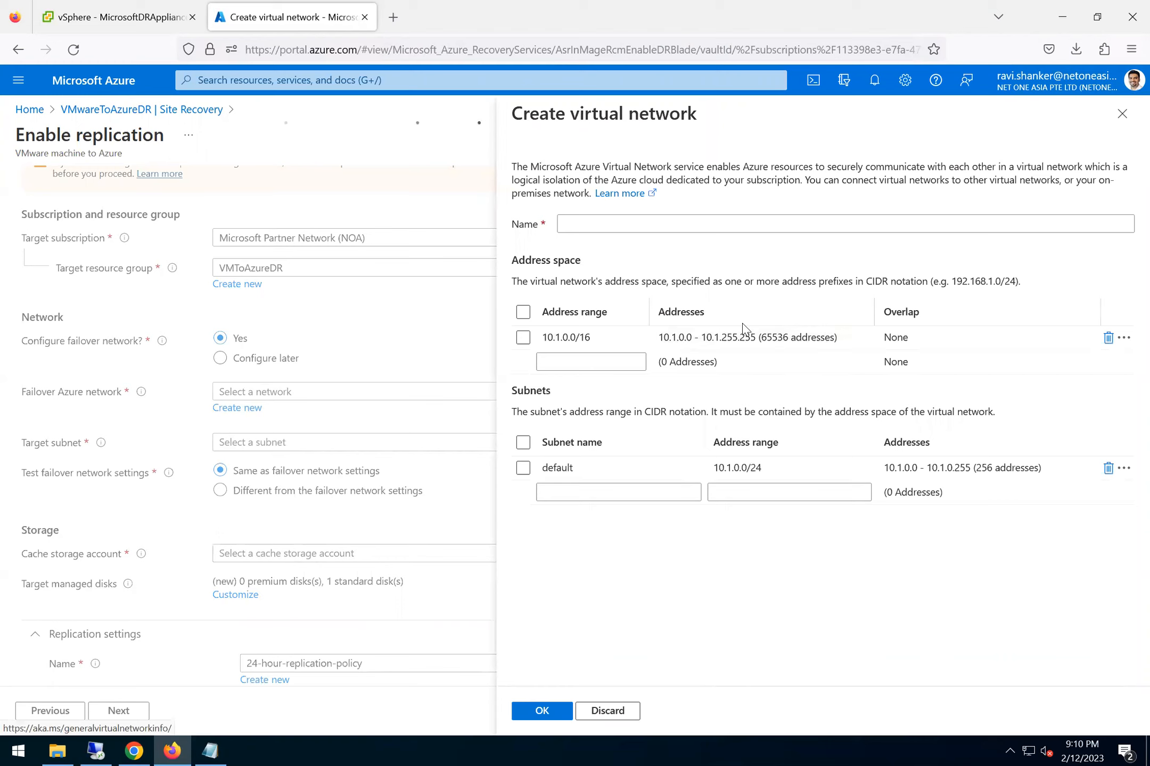
click(613, 225)
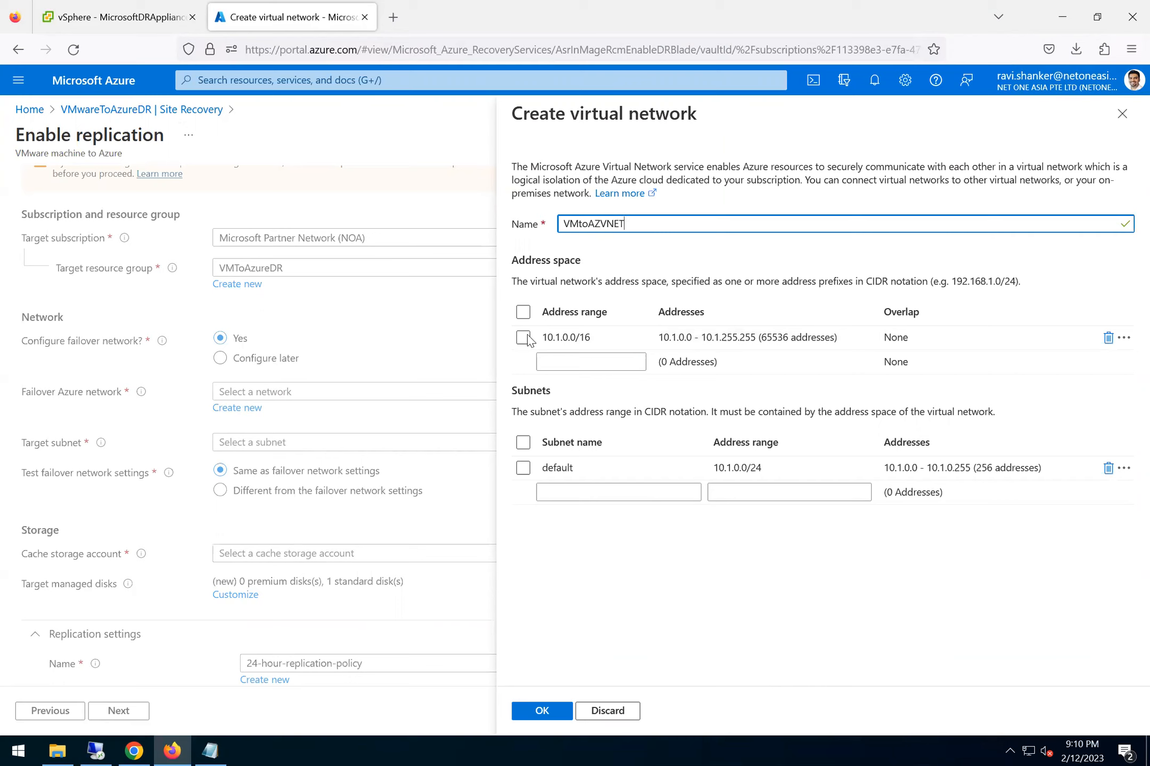
Add the address range 172.16.0.0/16 to the virtual network's address space and select it.
click(595, 367)
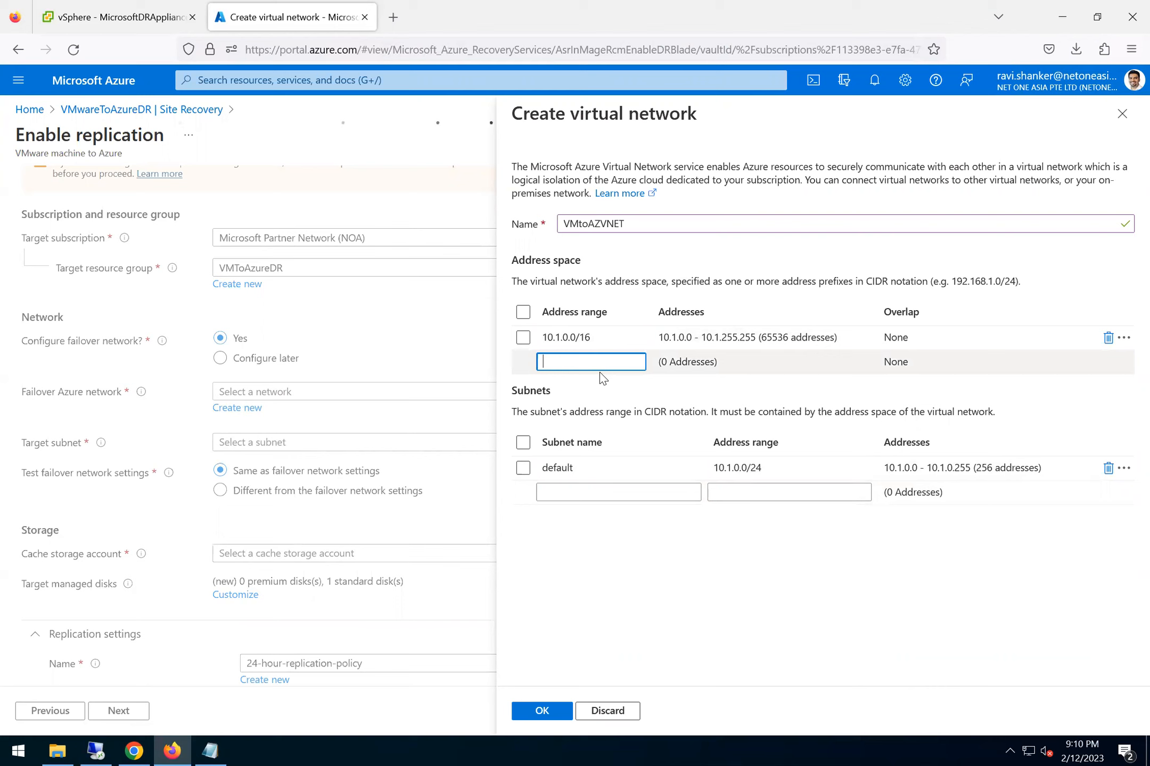
text(172.1)
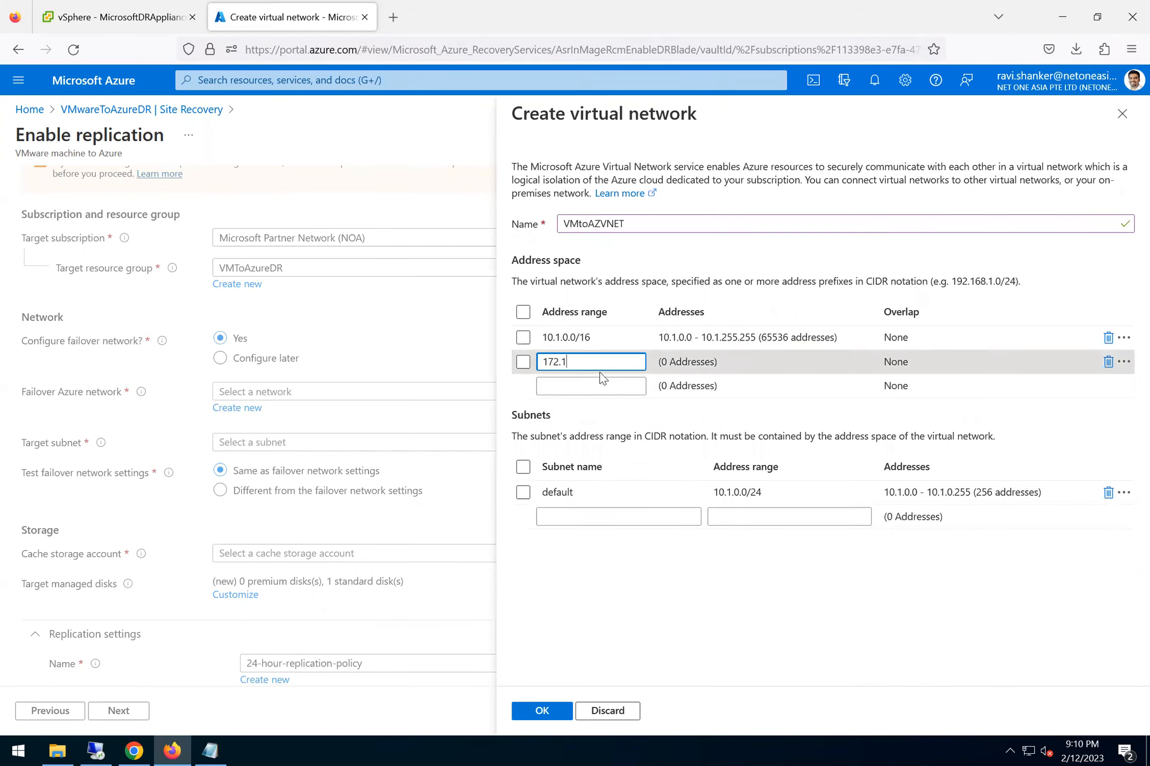
text(6.0.0)
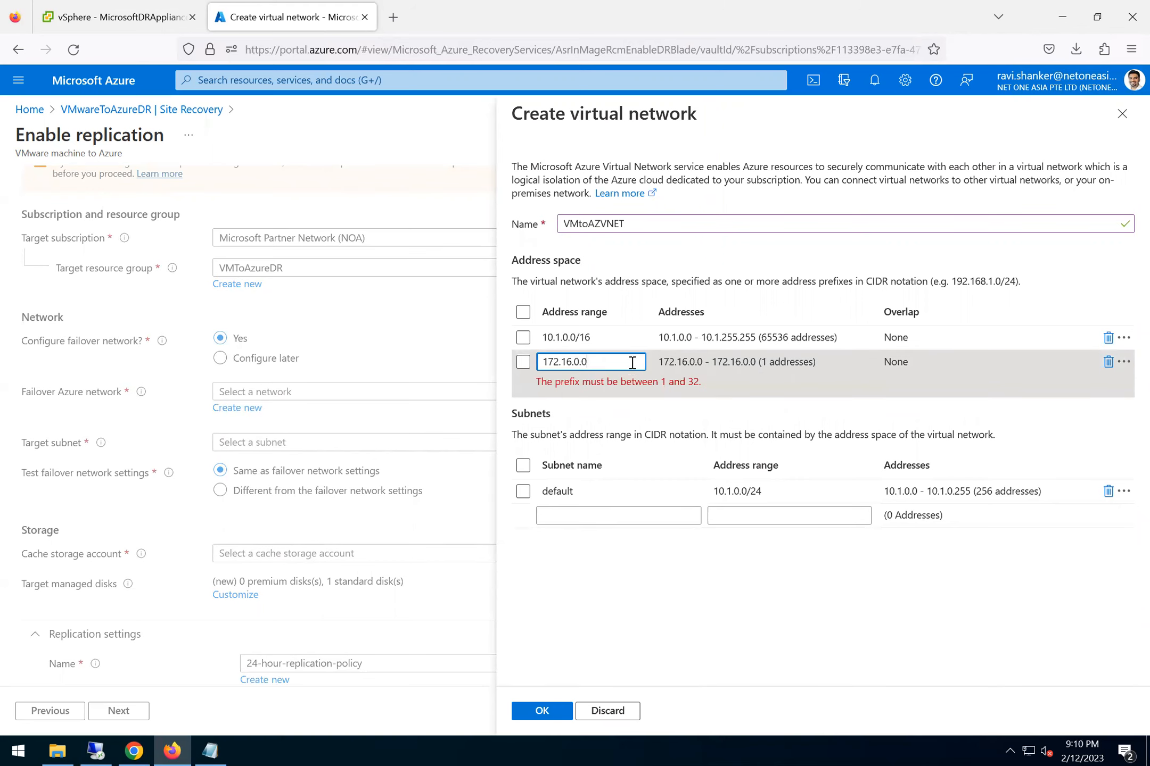
text(/16)
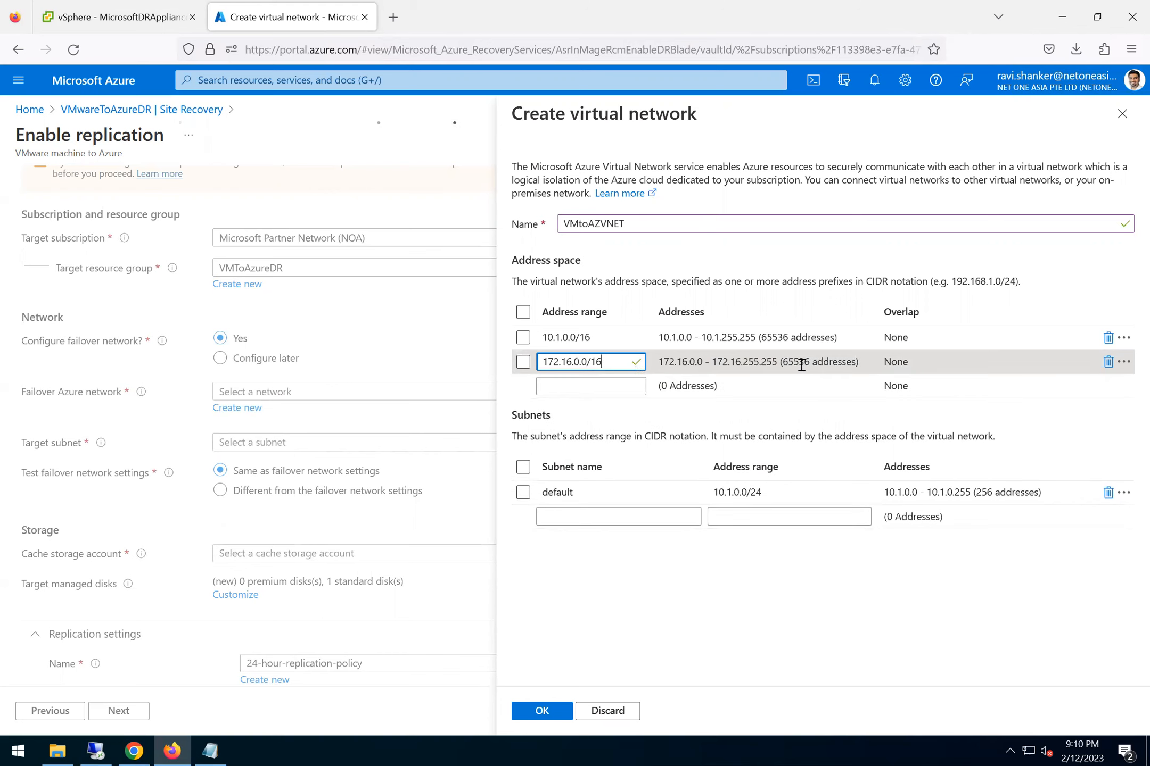
click(521, 367)
click(523, 363)
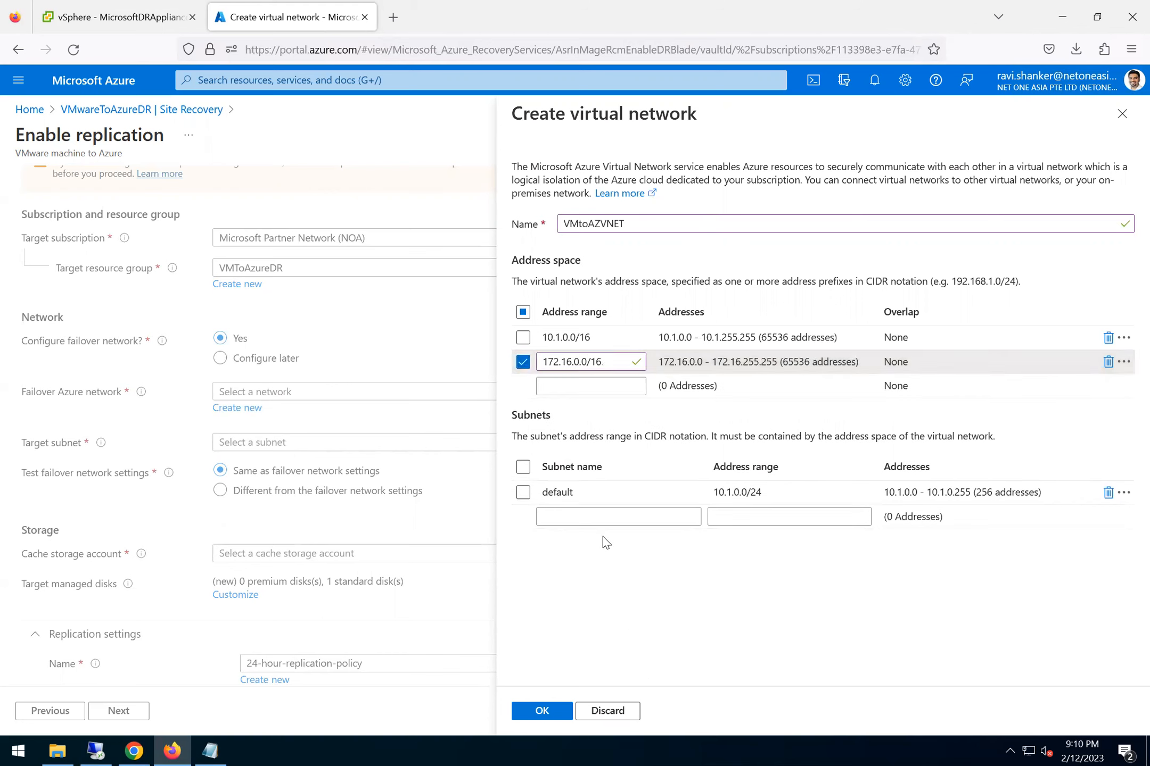
Add a subnet named Test_Failover_Sub with the address range 172.16.0.0/24 to the virtual network.
click(615, 526)
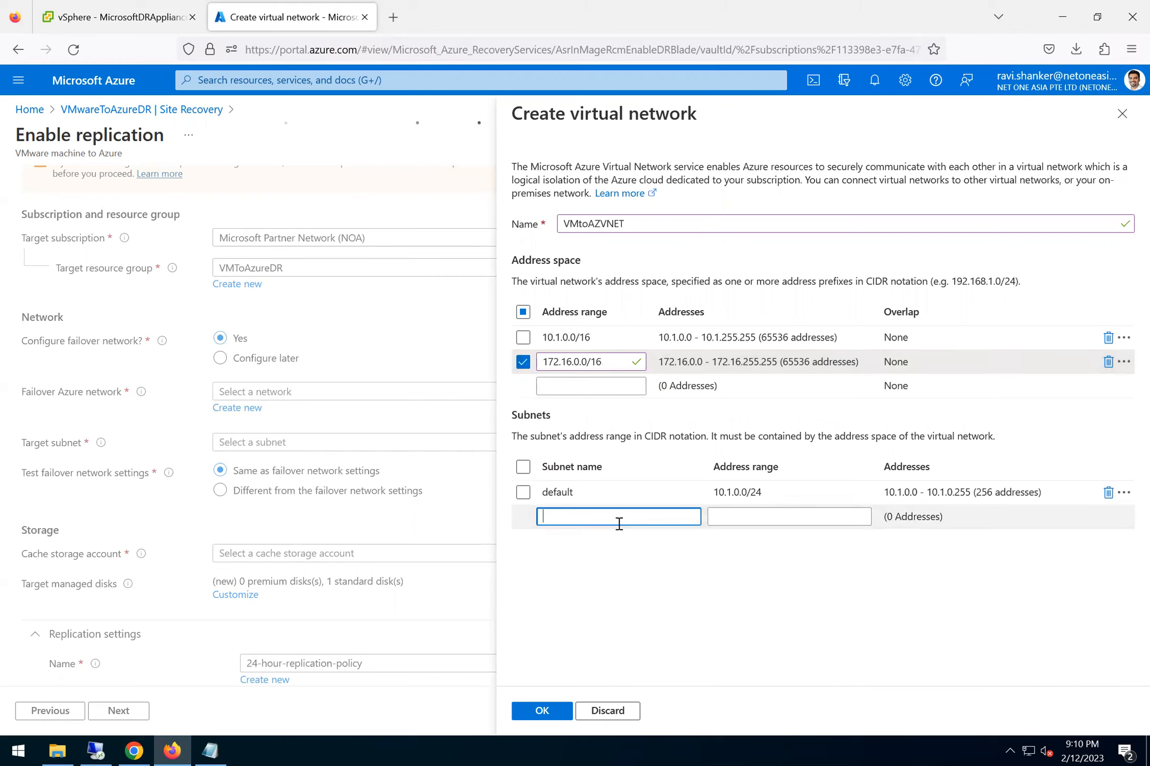
text(172.)
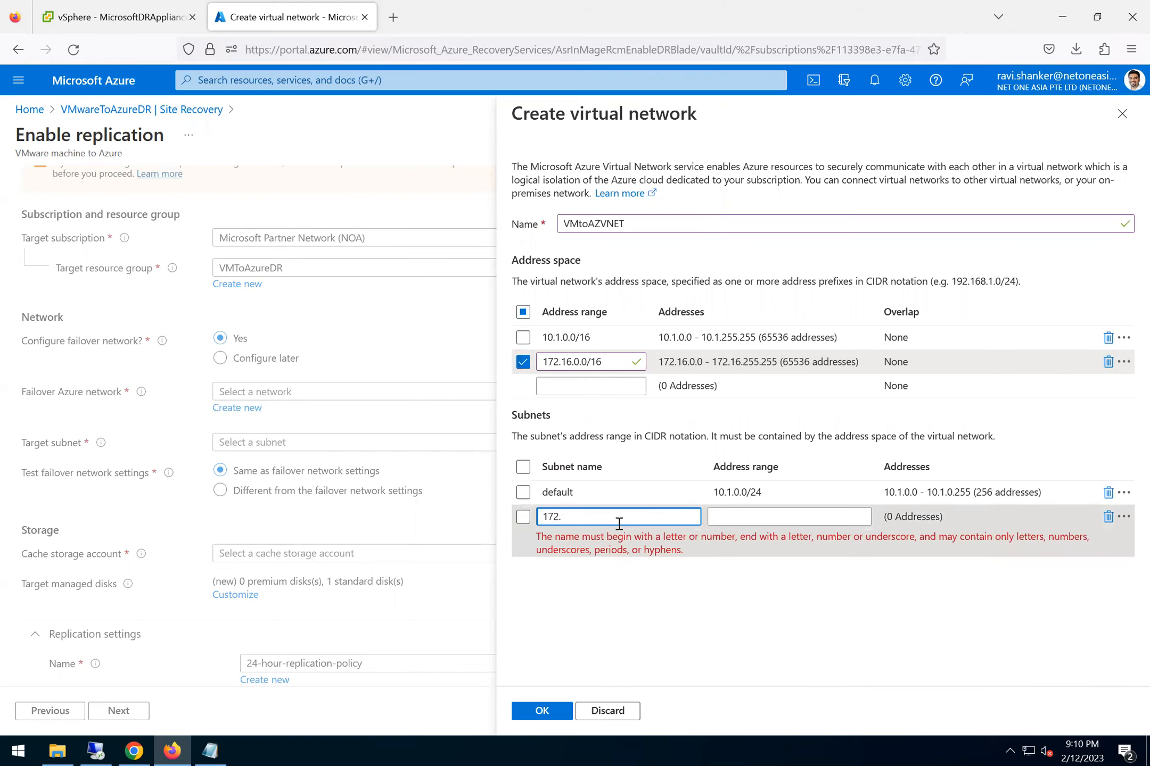
text(16.)
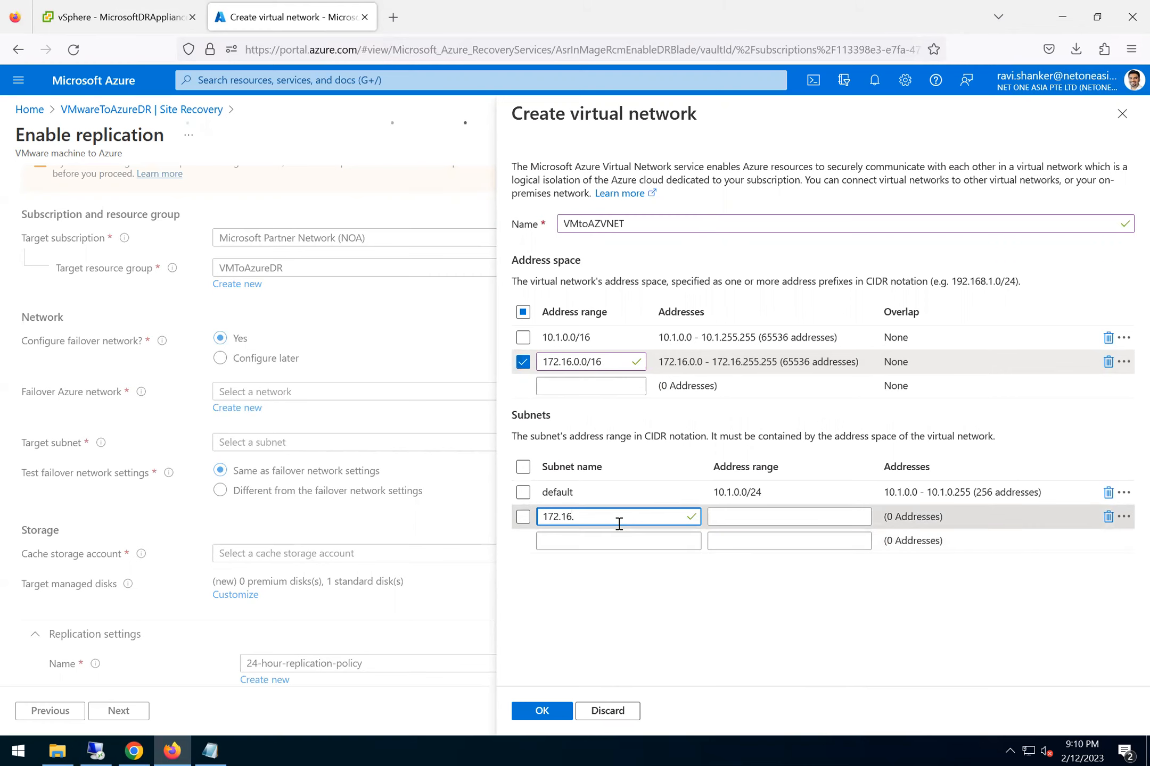
text(0.0)
double_click(542, 519)
key(ctrl+c)
key(BackSpace)
text(Test_Failover_Sub)
click(742, 519)
key(ctrl+v)
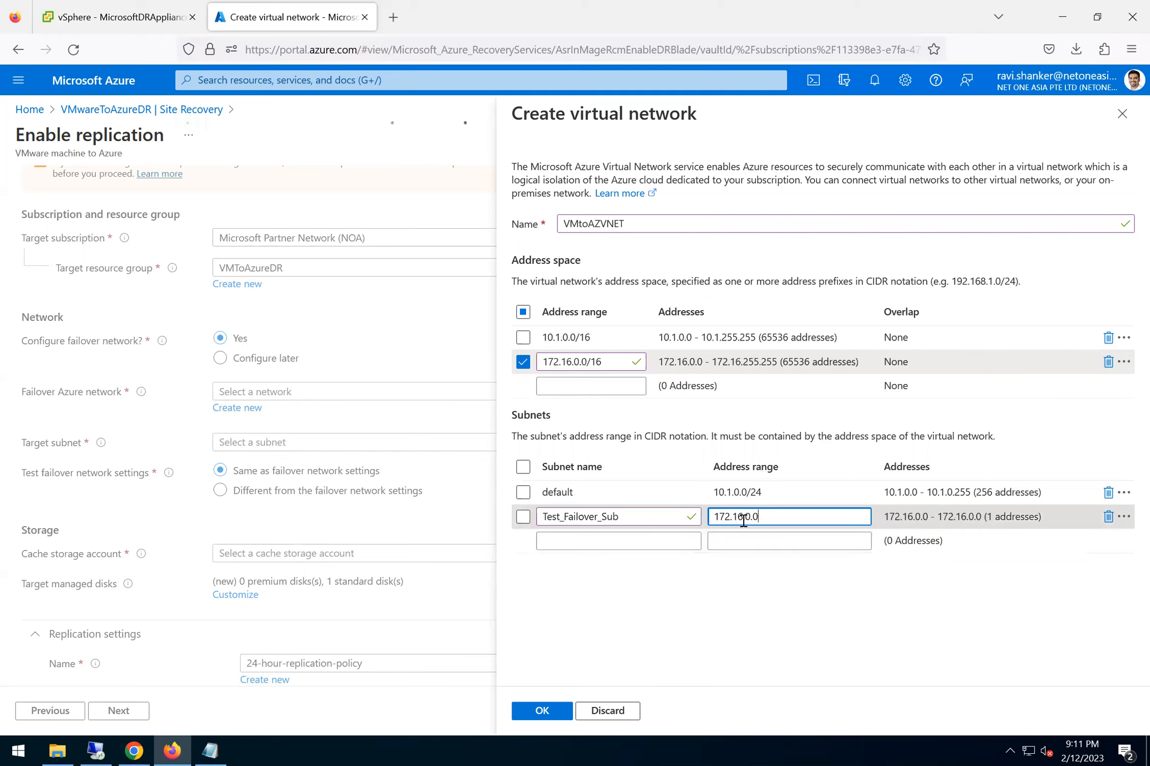
text(/24)
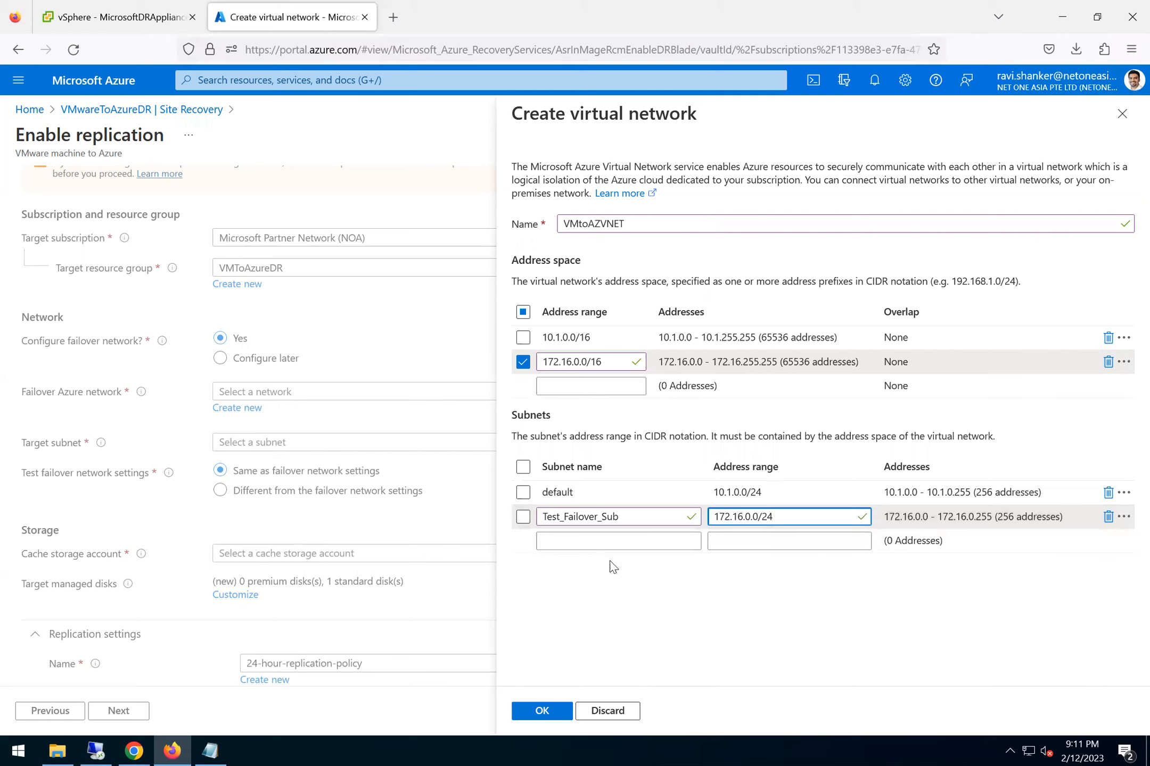
Add a second subnet named Actual_Failover_Sub with the address range 172.16.1.0/24.
click(577, 543)
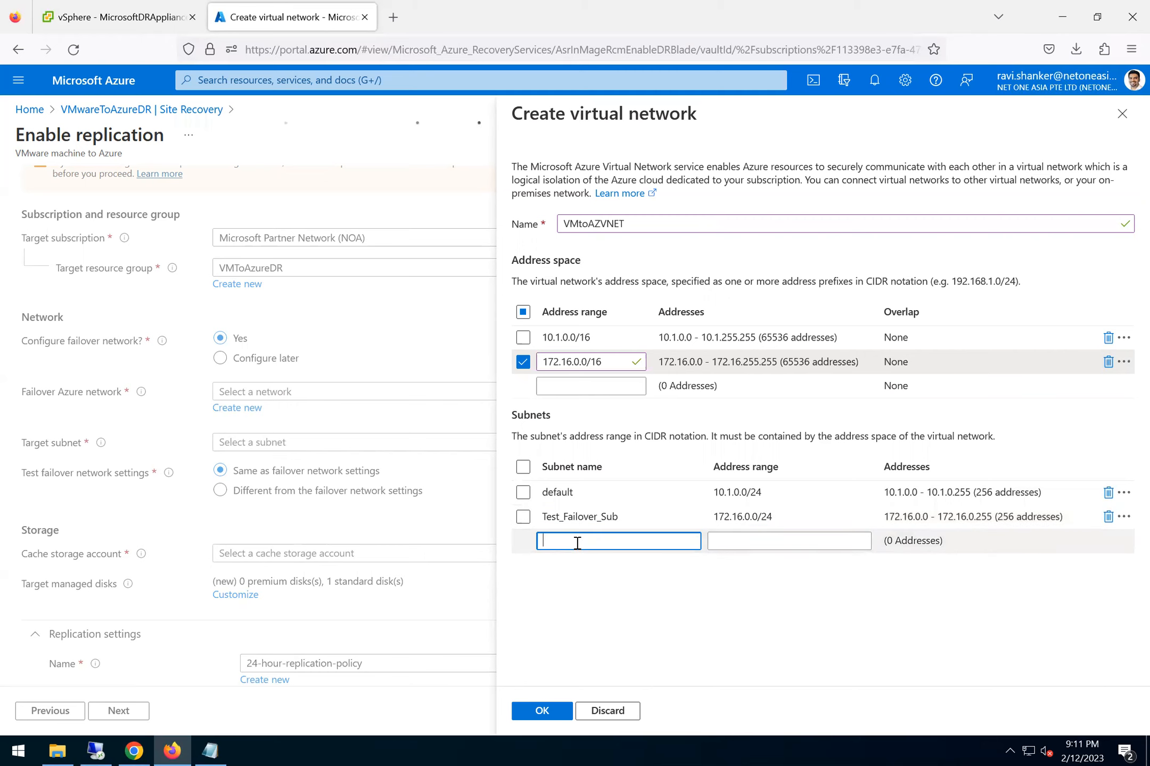
text(Actual_)
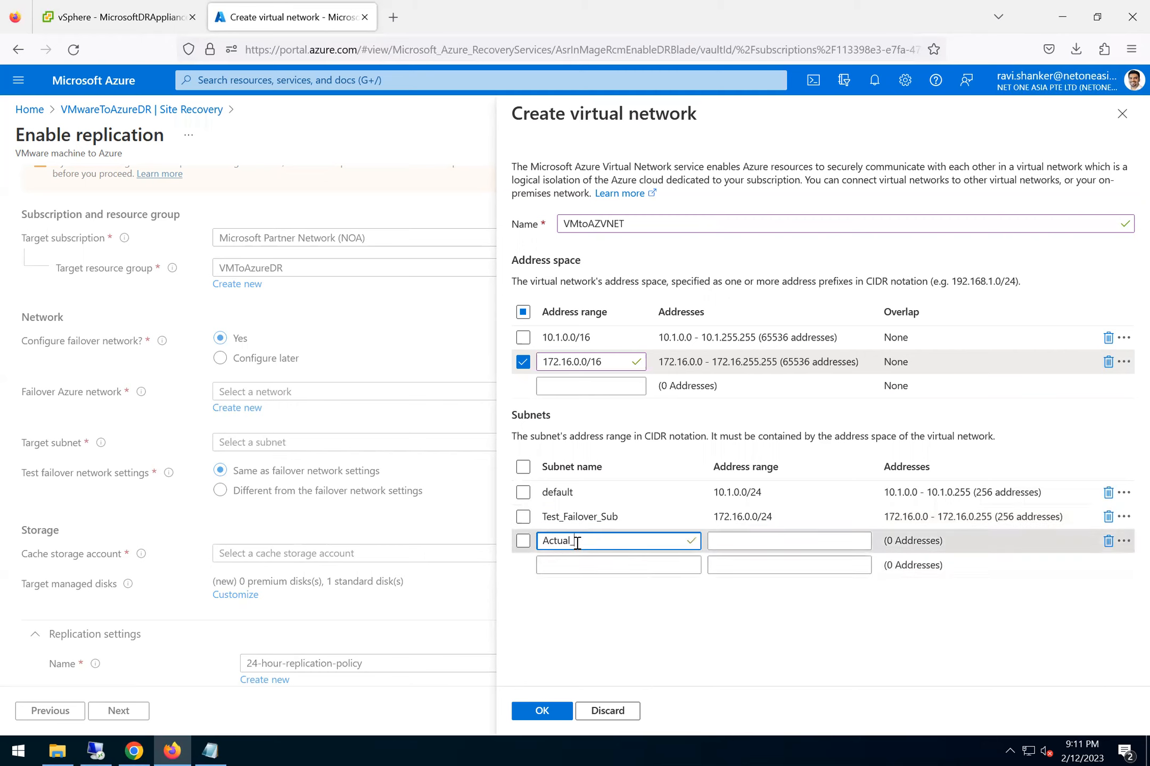
text(Failover)
text(_Sbu)
key(BackSpace)
key(BackSpace)
text(ub)
click(725, 541)
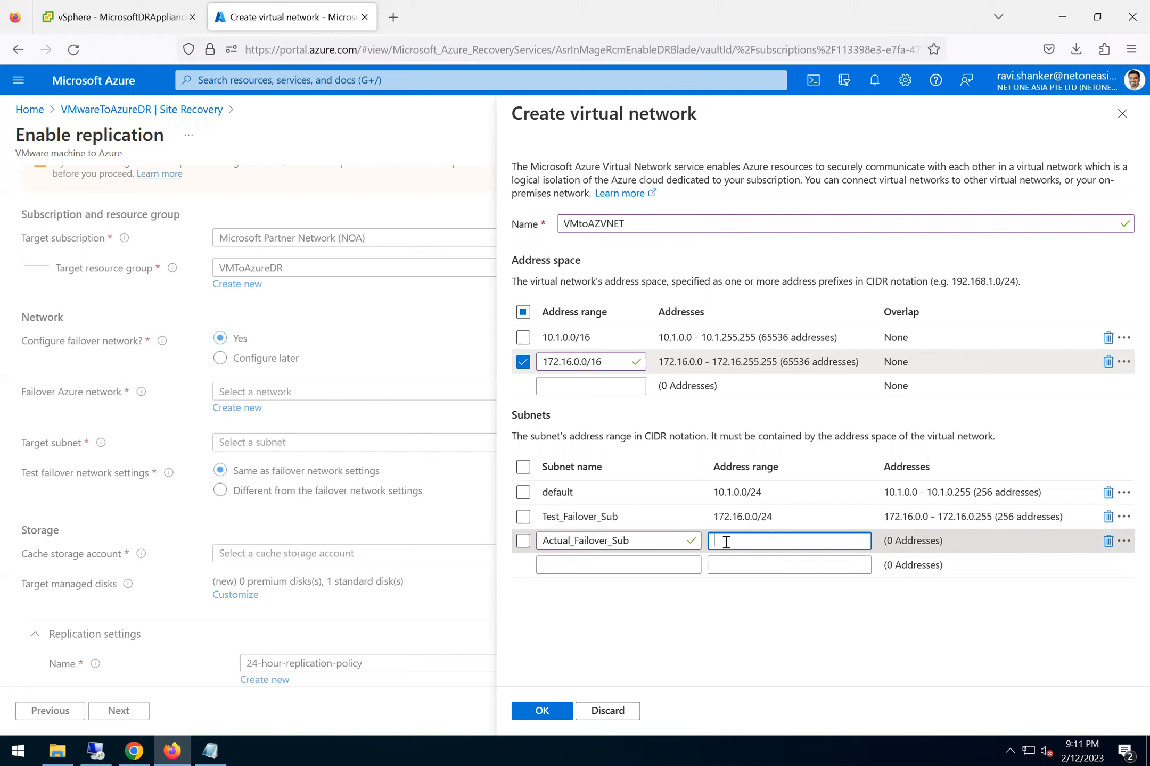
text(172.16.0.0)
key(BackSpace)
key(BackSpace)
key(BackSpace)
text(1.0/24)
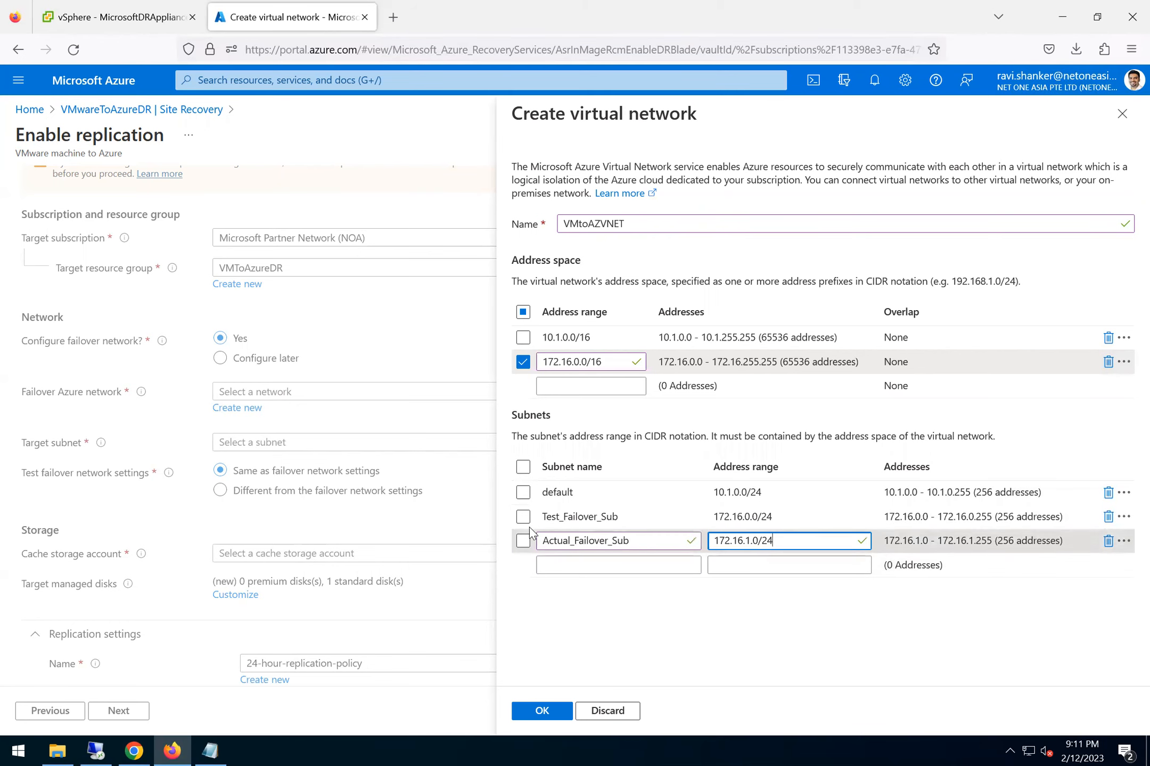
Select the Test_Failover_Sub and Actual_Failover_Sub subnets and confirm the new virtual network.
click(523, 517)
click(524, 541)
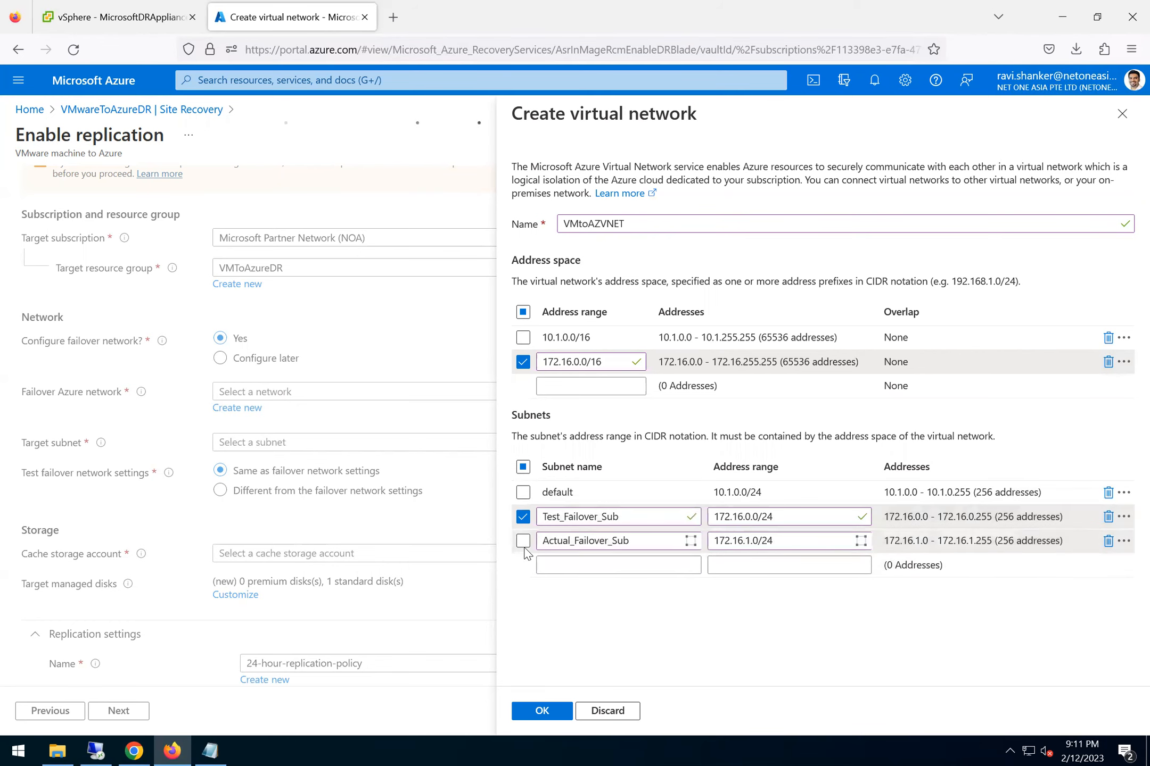
click(532, 713)
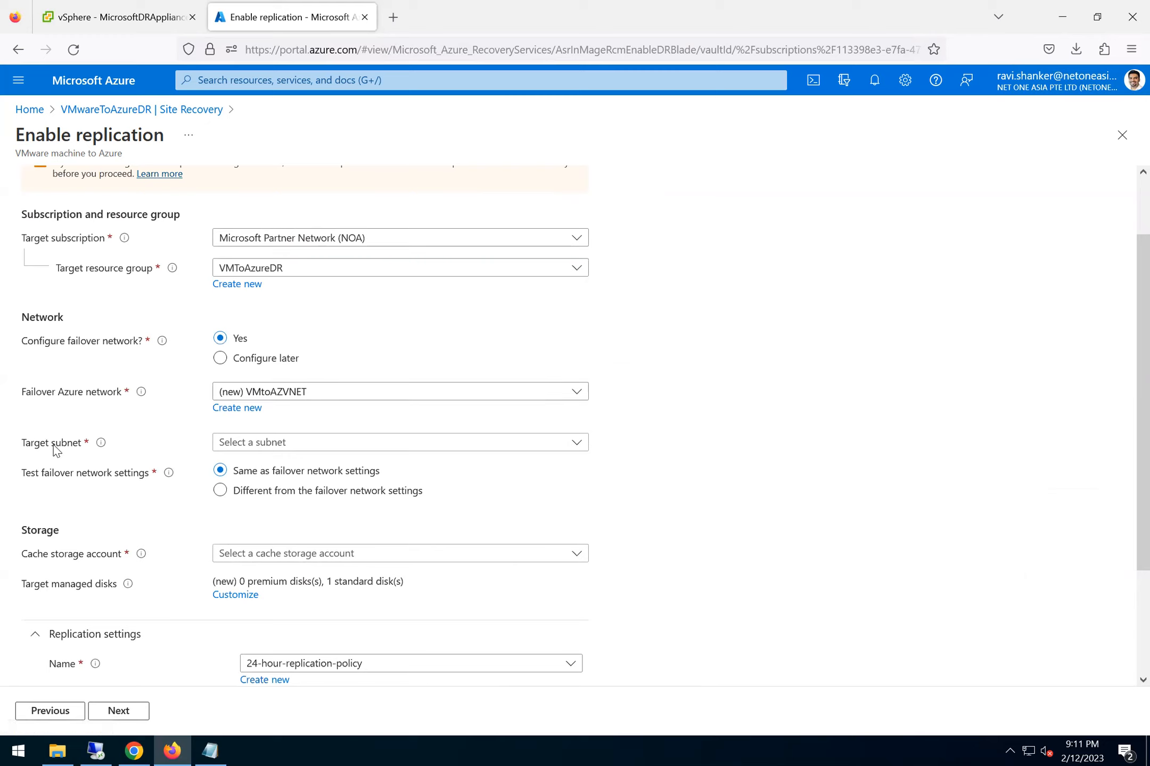
Choose Actual_Failover_Sub as the target subnet and make the test failover network settings different from the failover network settings.
click(260, 440)
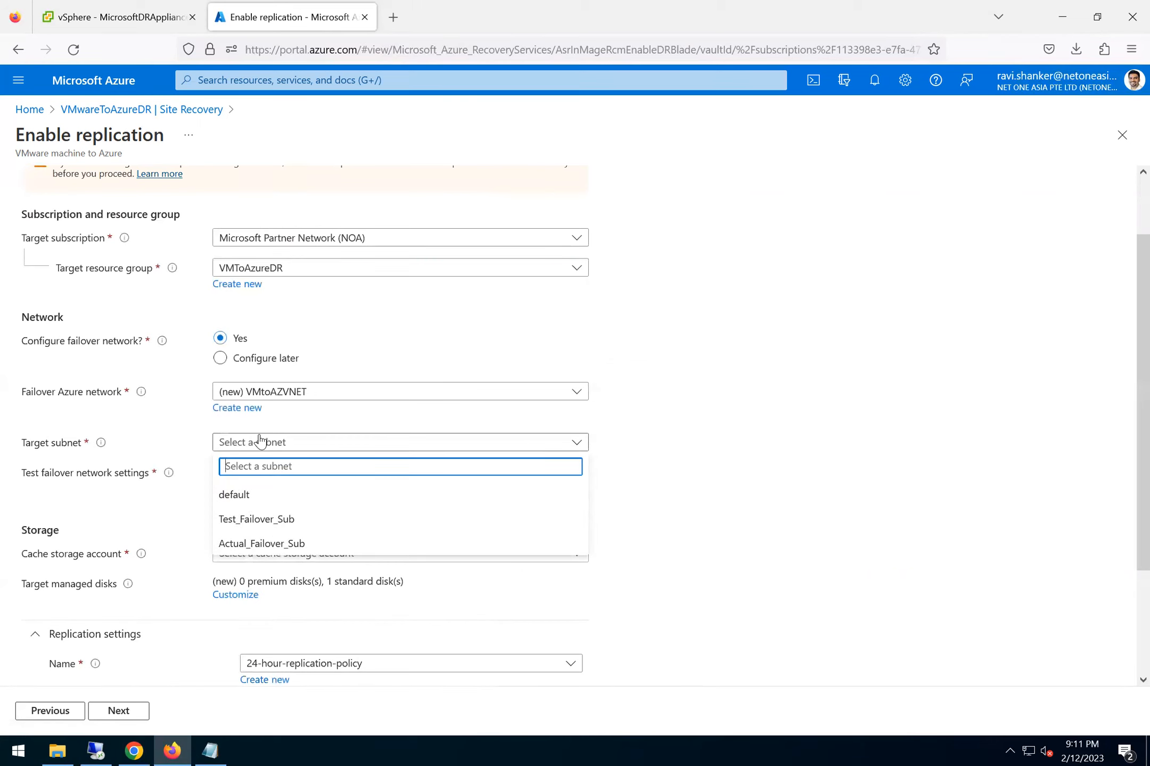
click(263, 544)
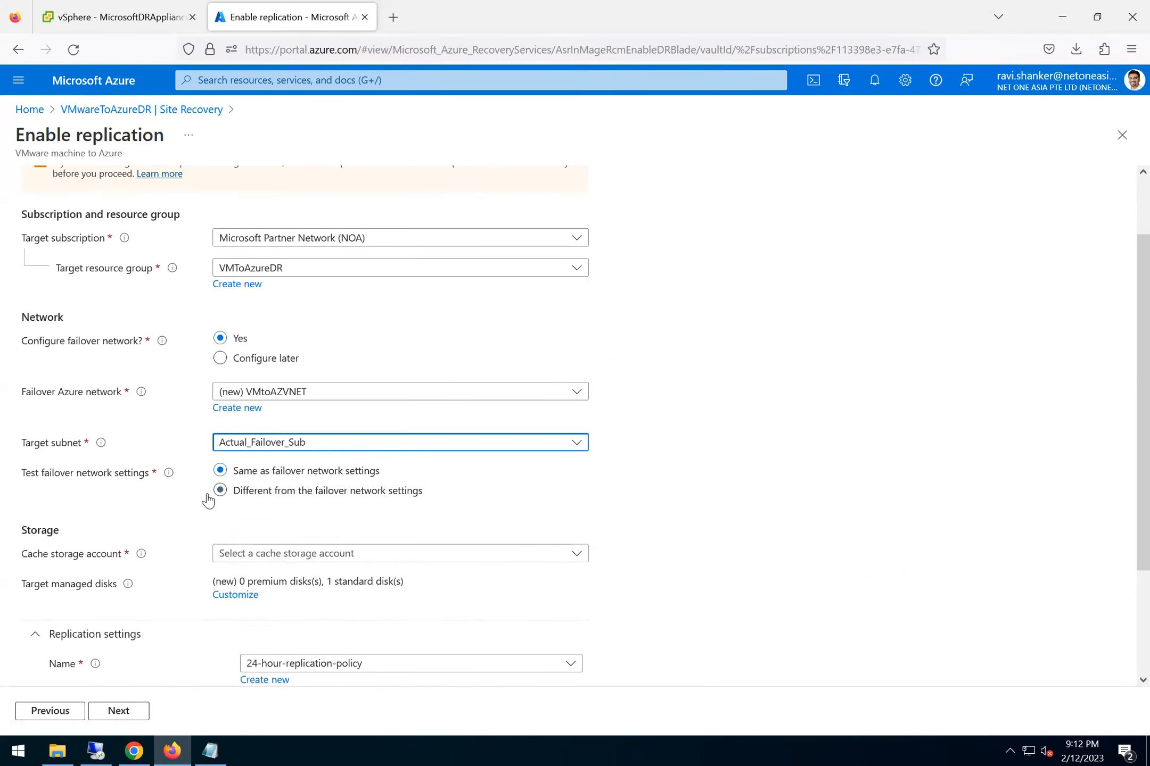
click(222, 490)
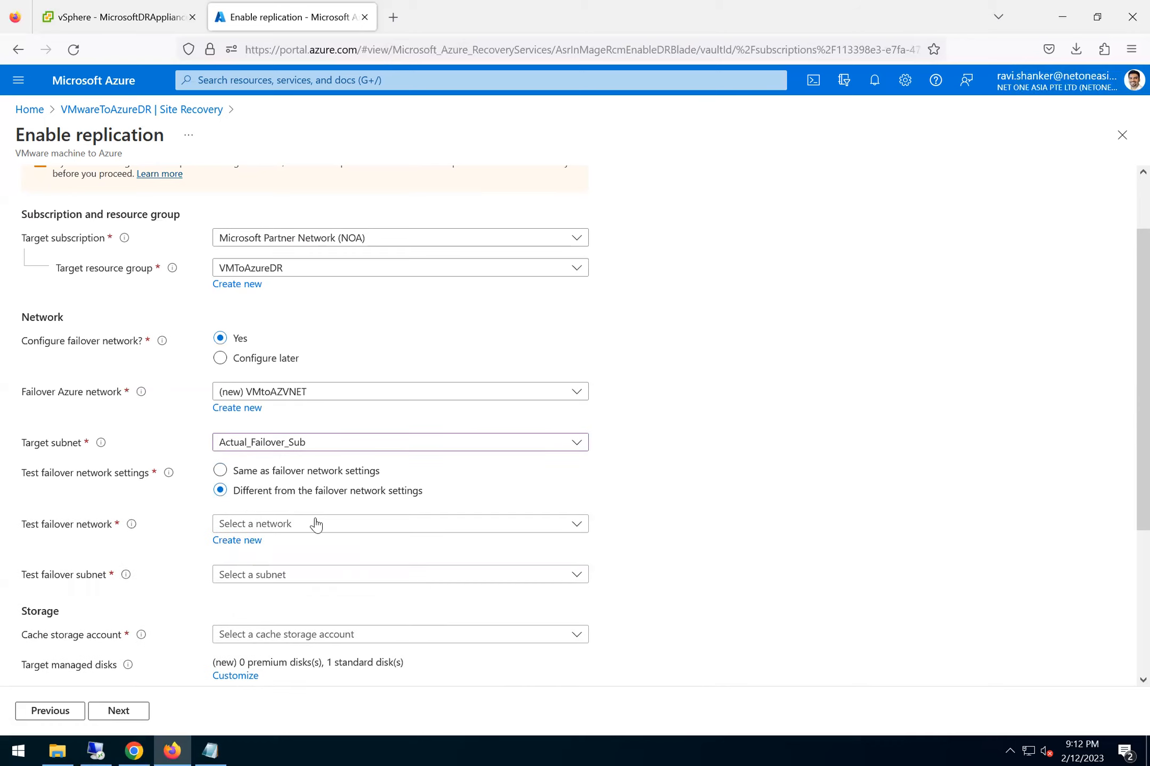
click(335, 523)
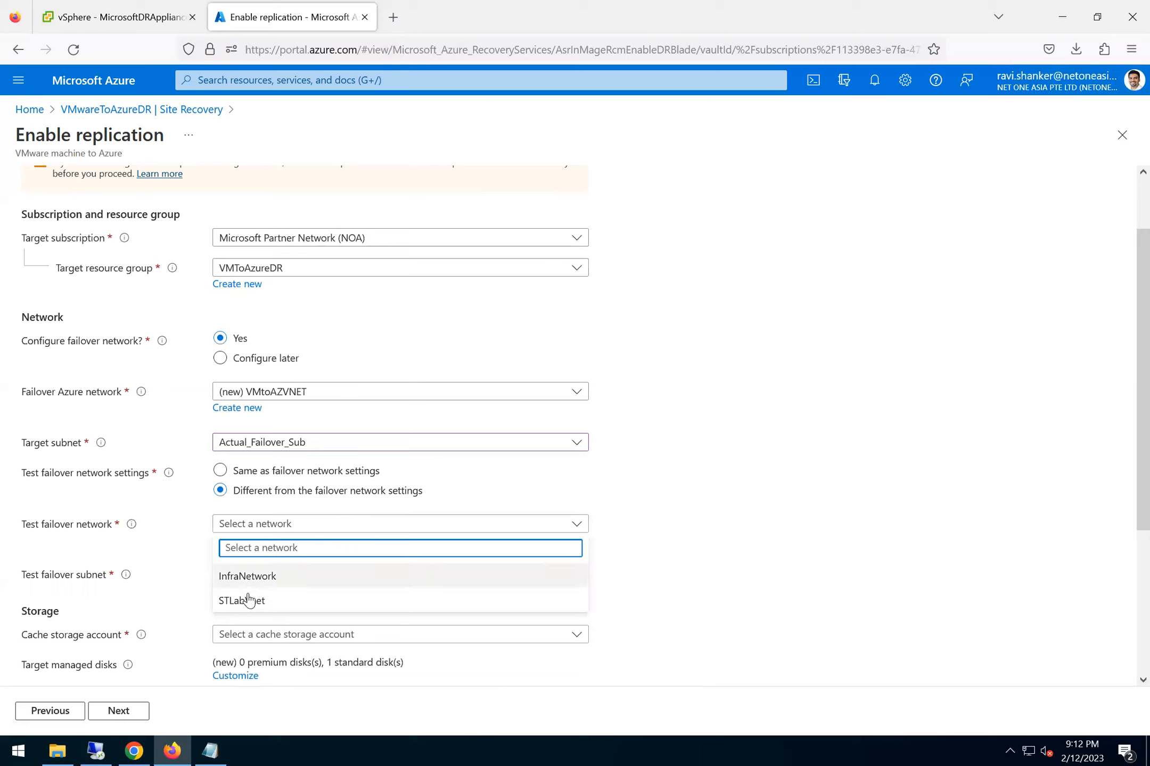
click(998, 475)
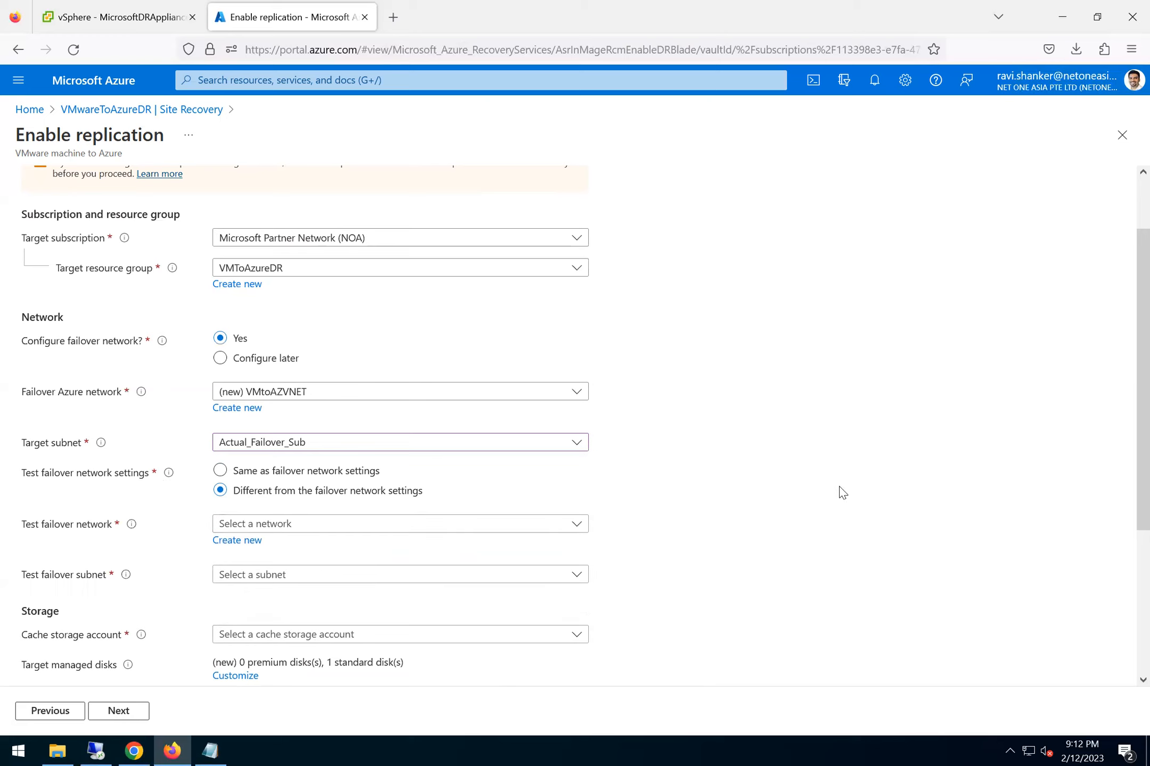
click(248, 543)
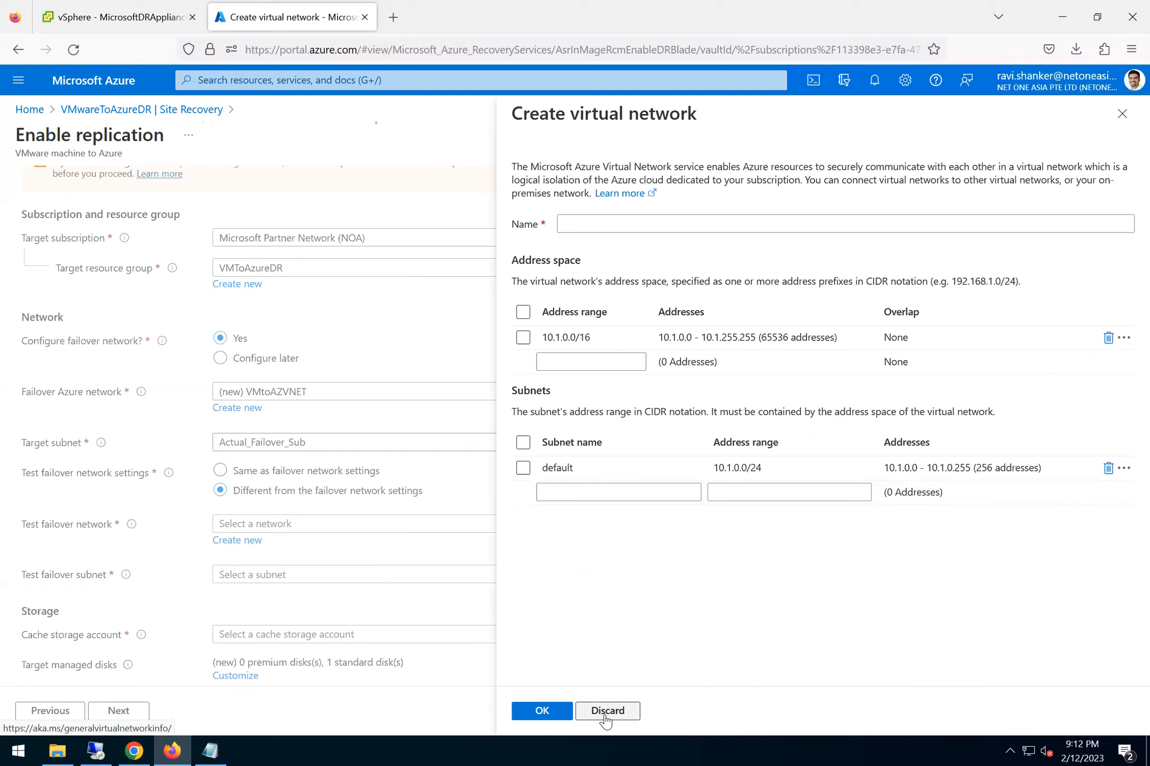
click(1121, 126)
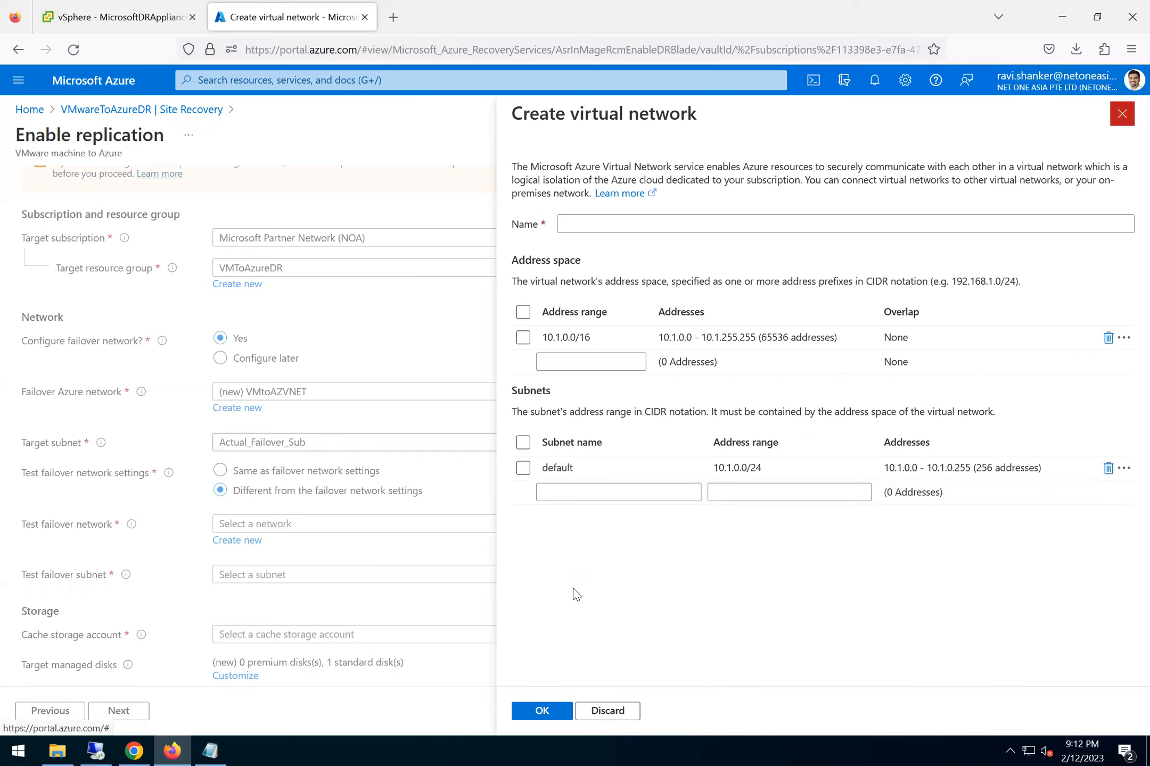
click(249, 576)
click(686, 498)
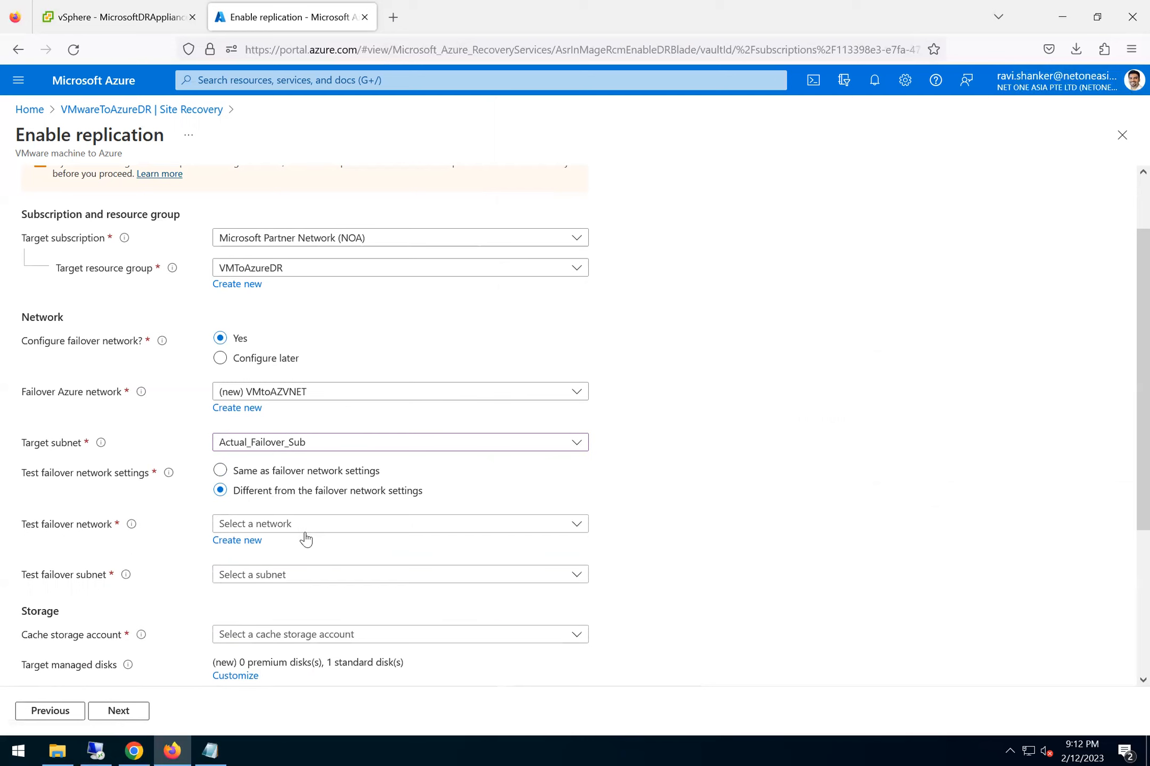
Start creating a new test failover network and name it Test_Failover_Network_VNET.
click(229, 541)
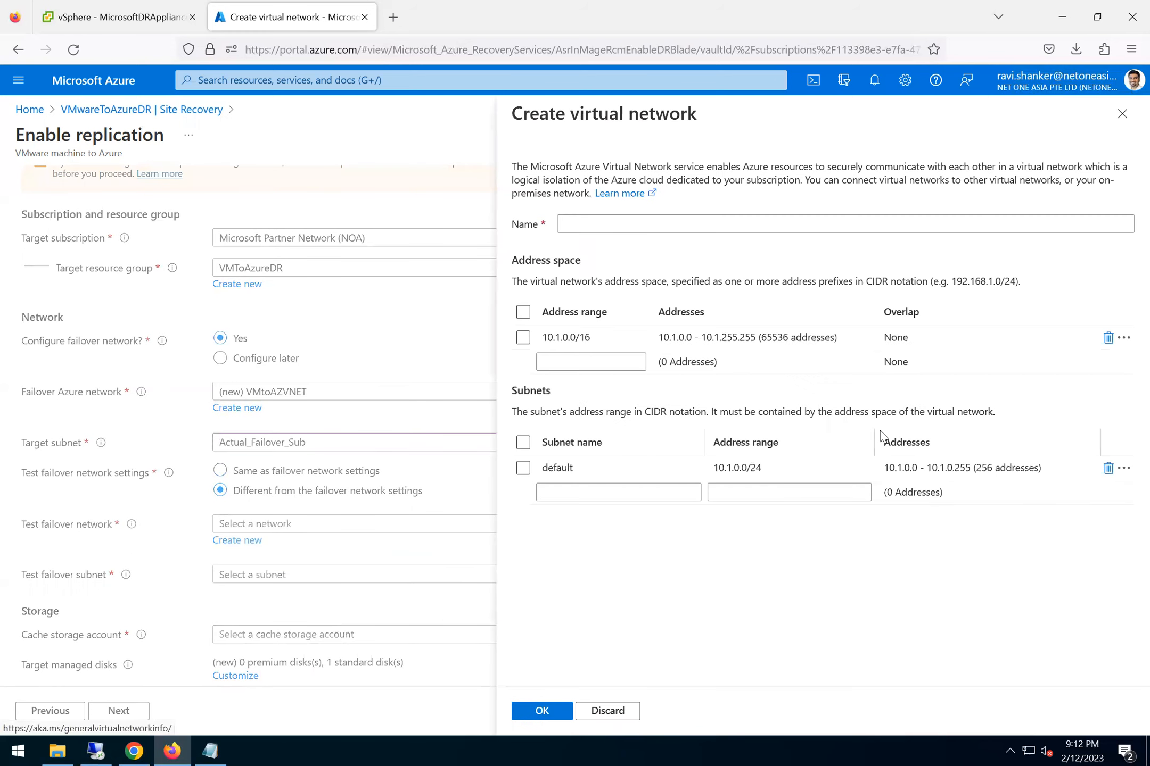
click(602, 226)
text(Failover)
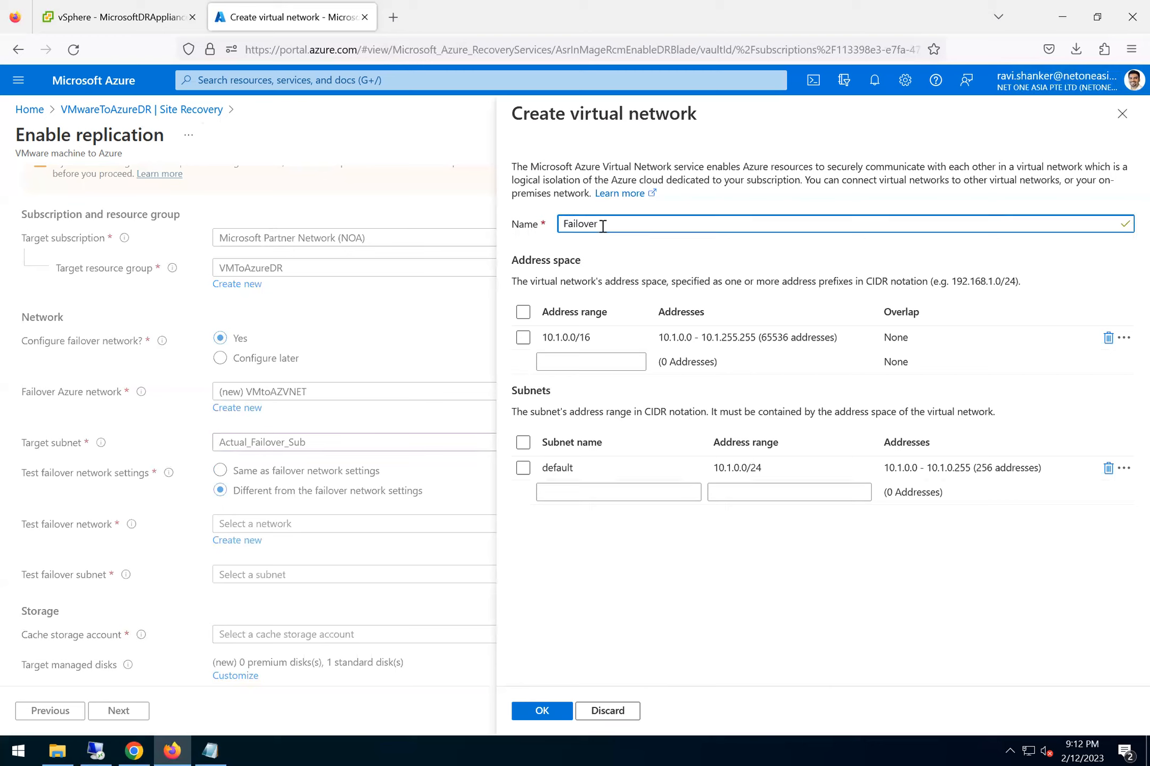
text(_Network_VNET)
click(566, 228)
text(Test_)
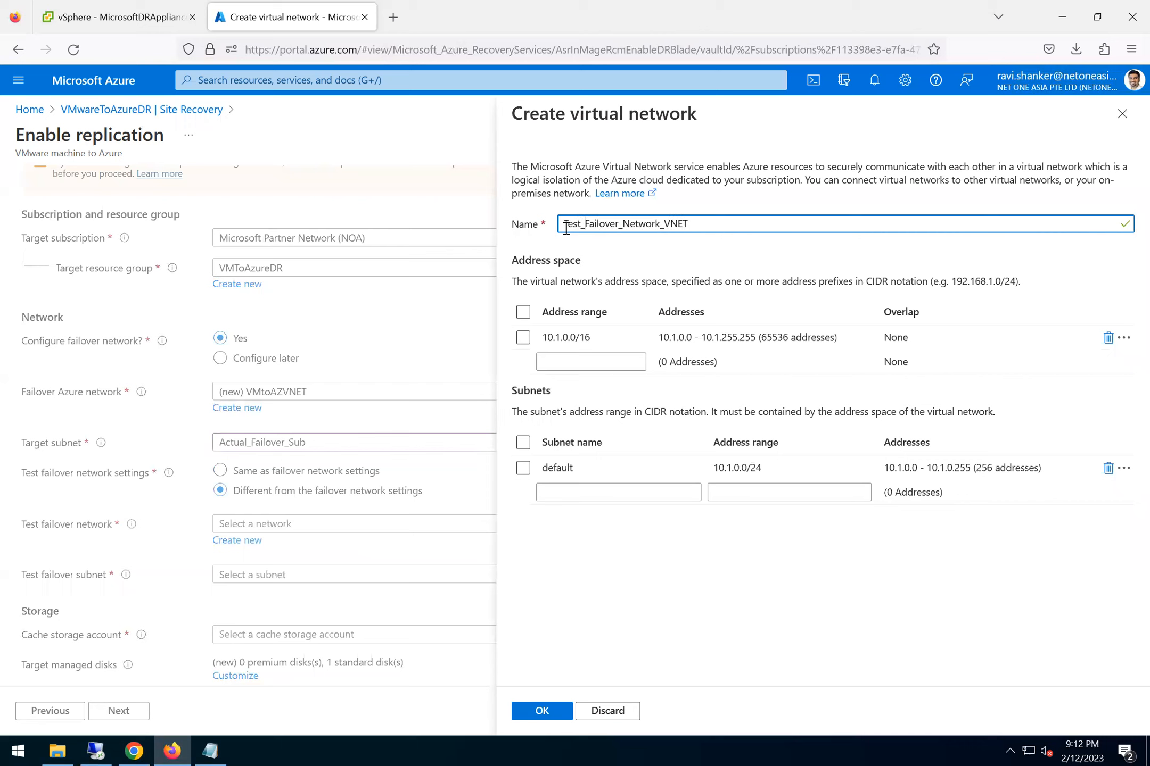
Select the 10.1.0.0/16 address range and the default subnet, and confirm the new test failover network.
click(523, 337)
click(562, 498)
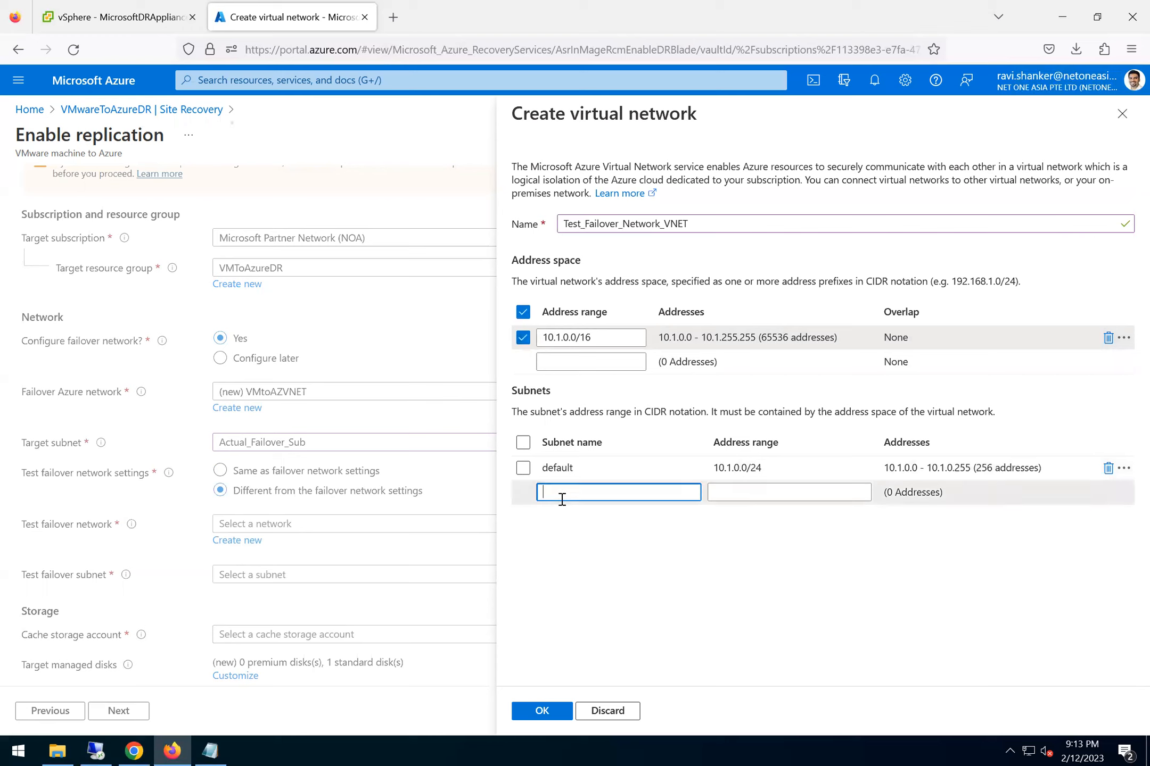
click(522, 468)
click(541, 711)
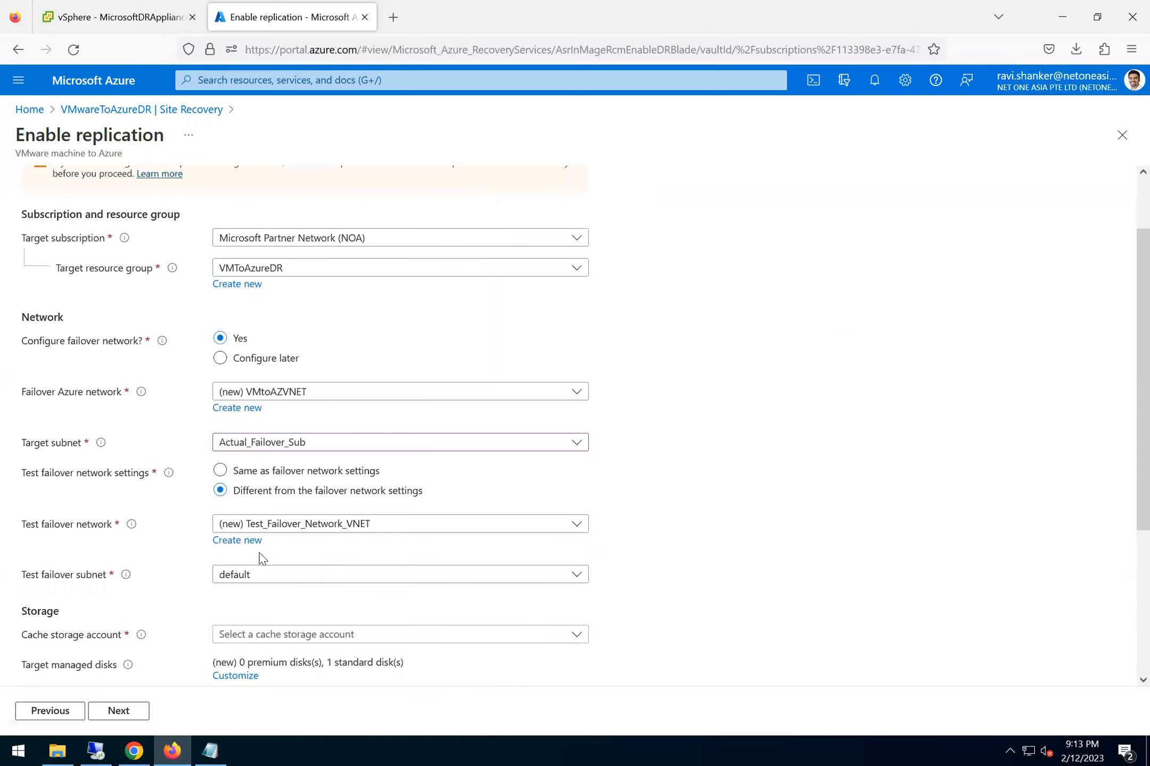
Choose default as the test failover subnet and review the storage and replication settings.
scroll(35, 539, down, 2)
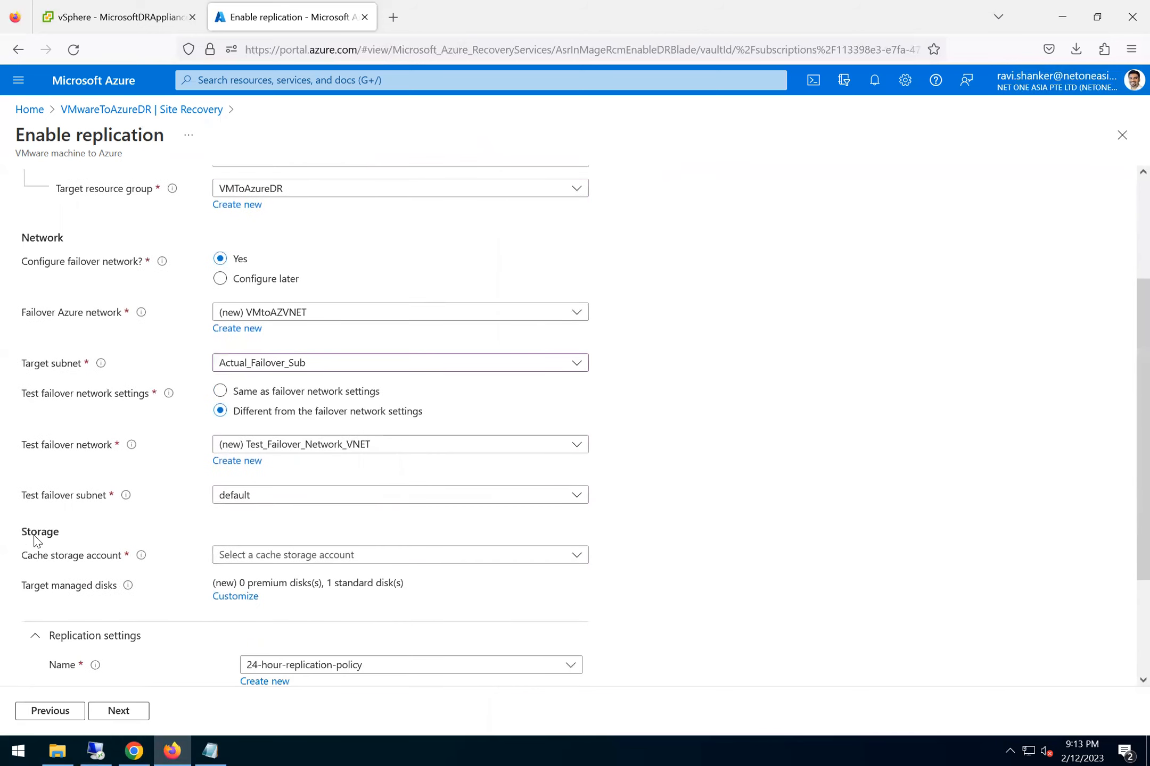
click(259, 503)
click(264, 553)
scroll(449, 480, down, 3)
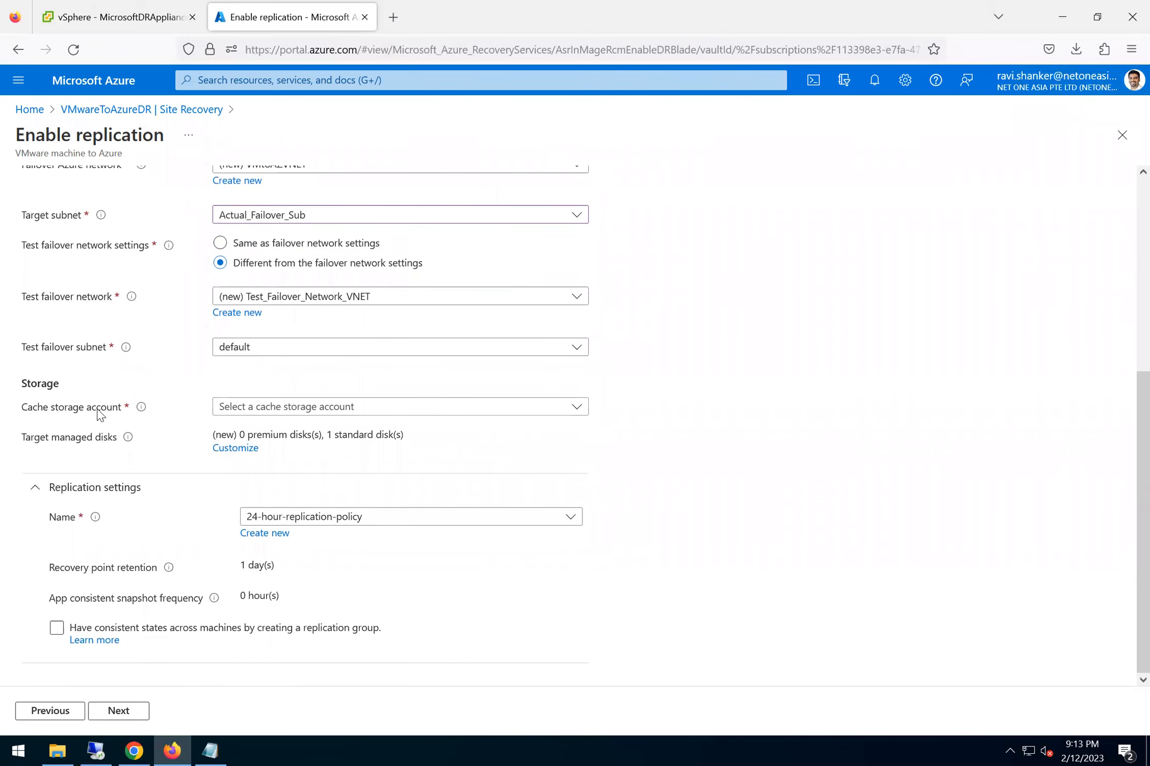
scroll(133, 348, up, 2)
scroll(133, 348, up, 1)
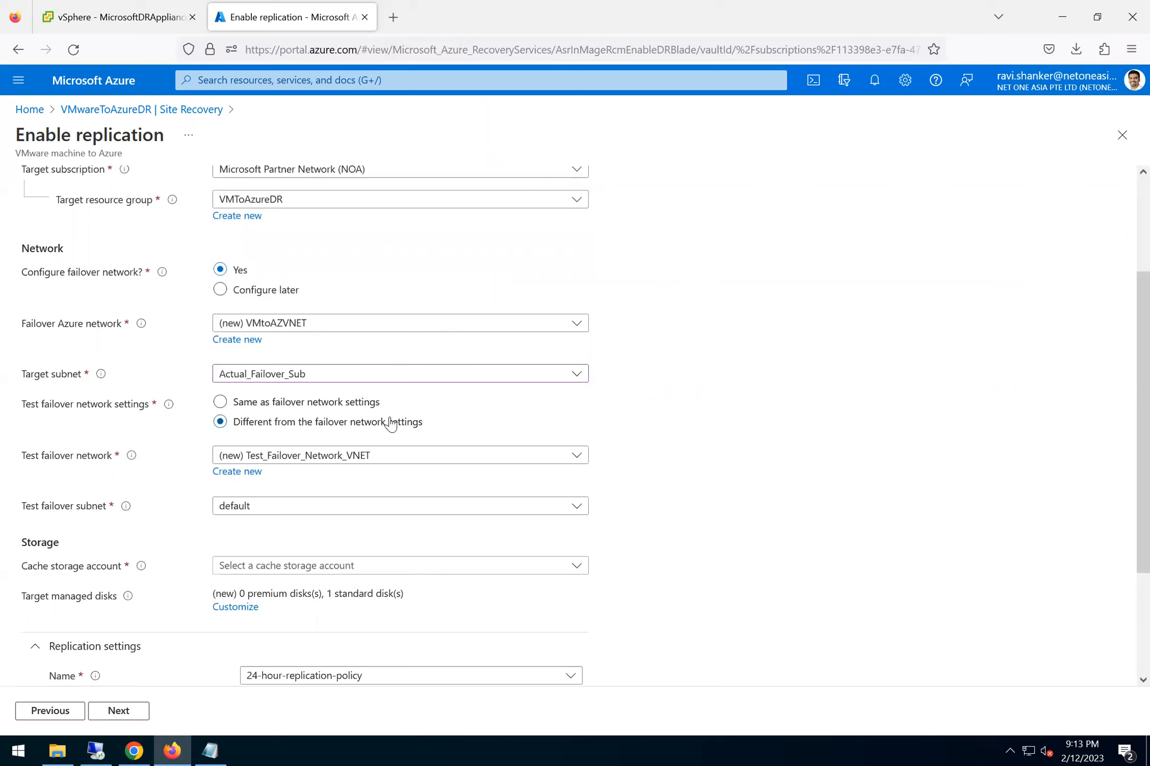
Choose 24-hour-replication-policy as the replication policy in the replication settings.
scroll(692, 457, down, 3)
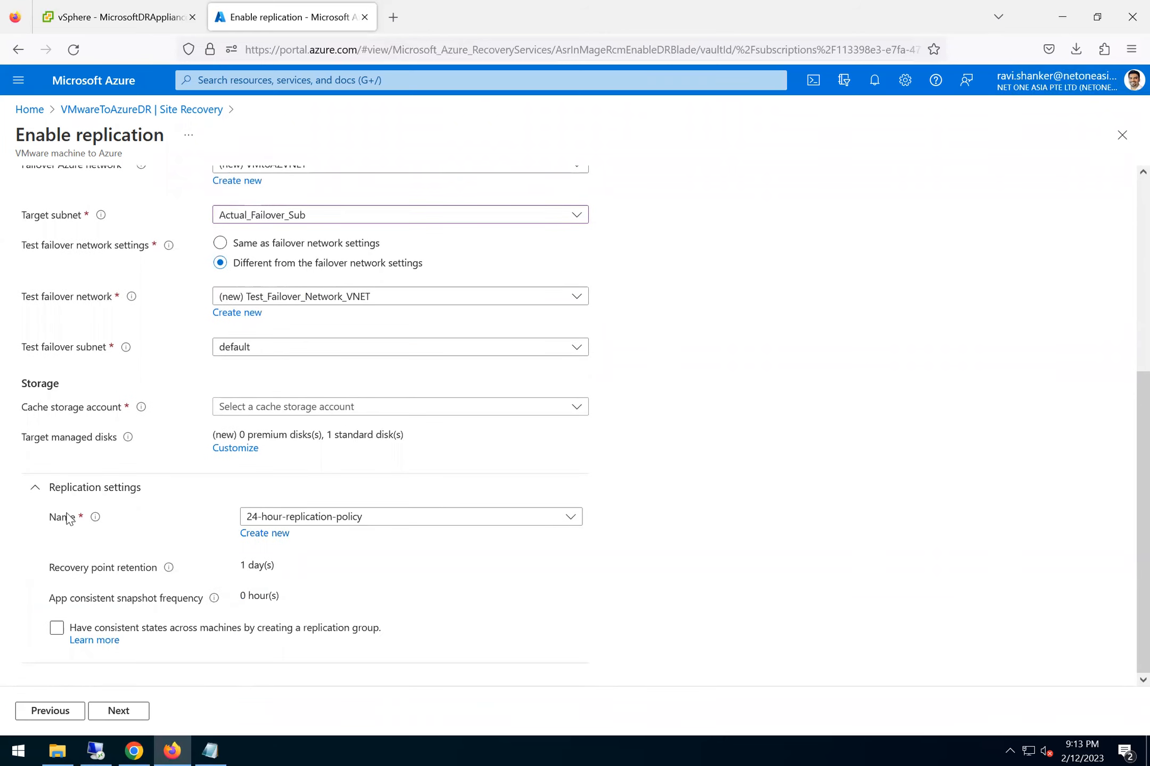
click(268, 521)
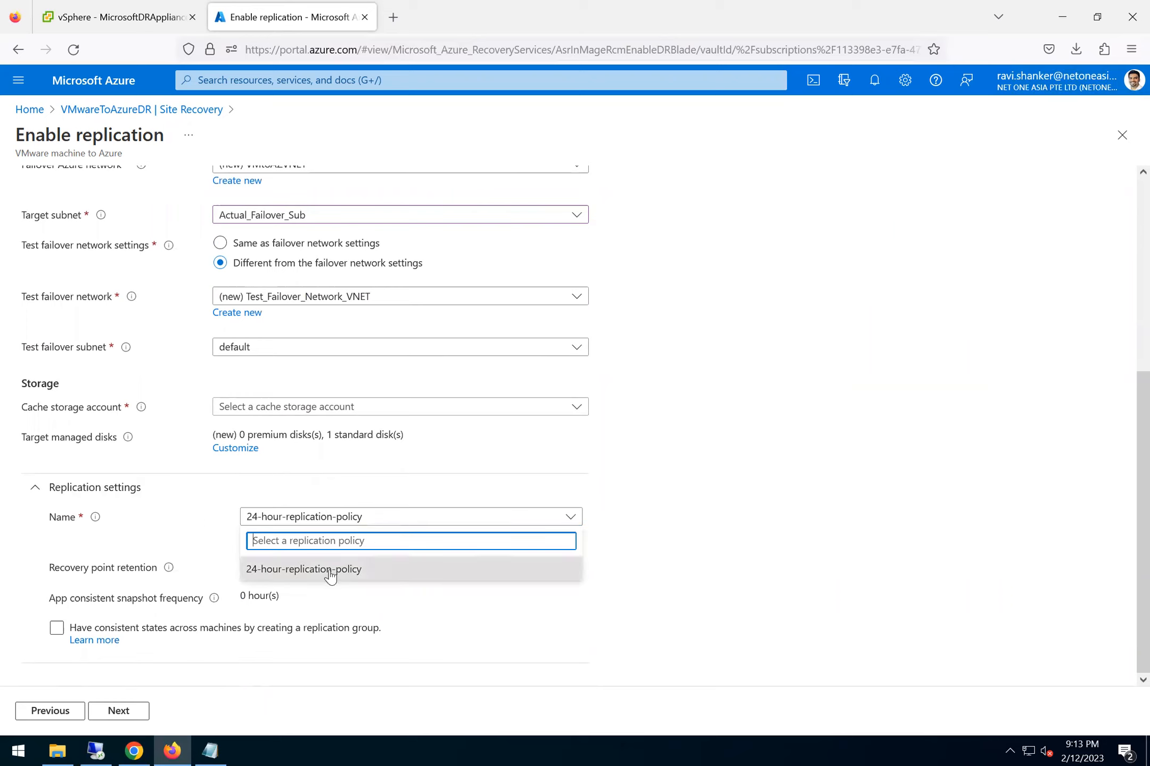
click(328, 573)
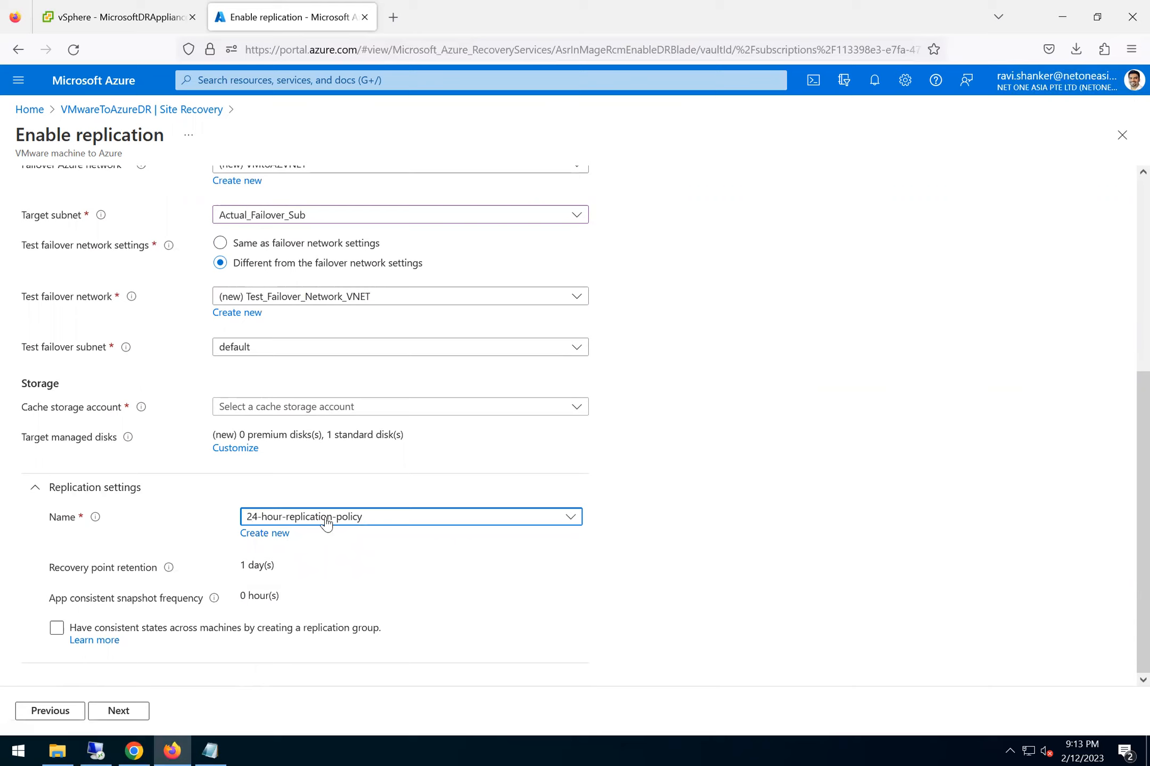
Create a new replication policy named VMwareRepPolicy with a retention period of 15 days.
click(266, 533)
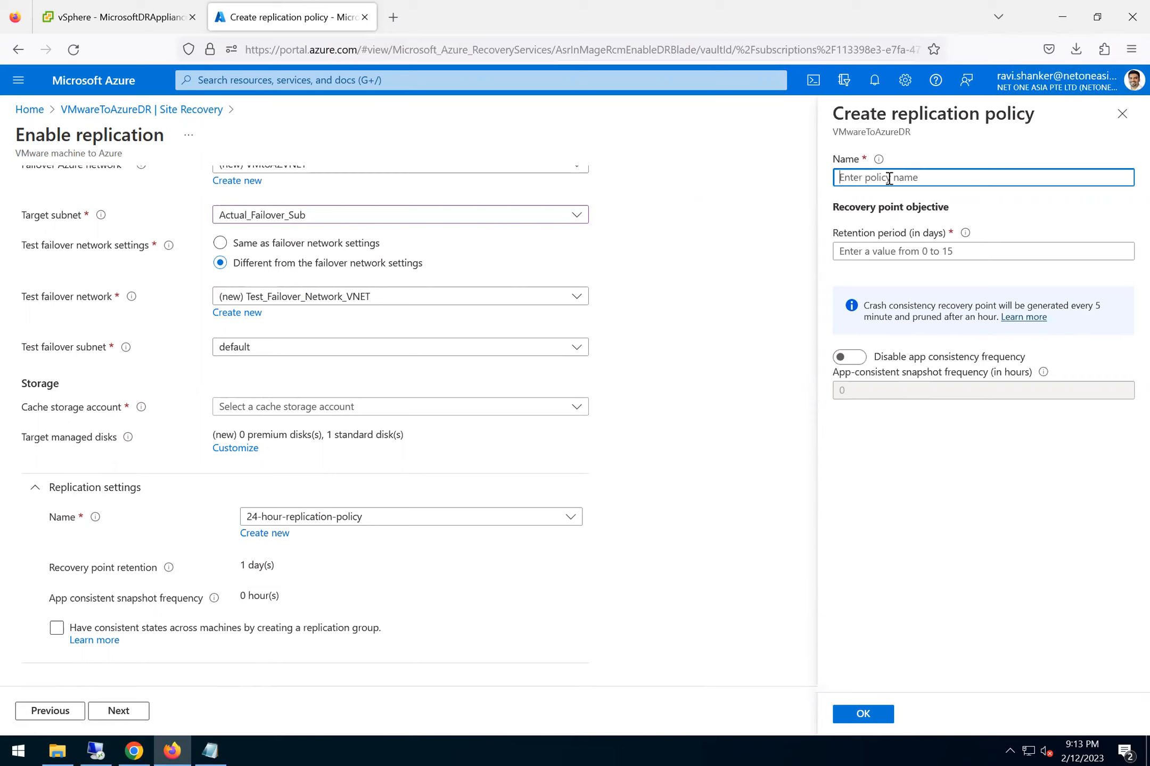
text(VMware_replication)
key(BackSpace)
key(BackSpace)
key(BackSpace)
key(BackSpace)
key(BackSpace)
key(BackSpace)
key(BackSpace)
key(BackSpace)
key(BackSpace)
key(BackSpace)
key(BackSpace)
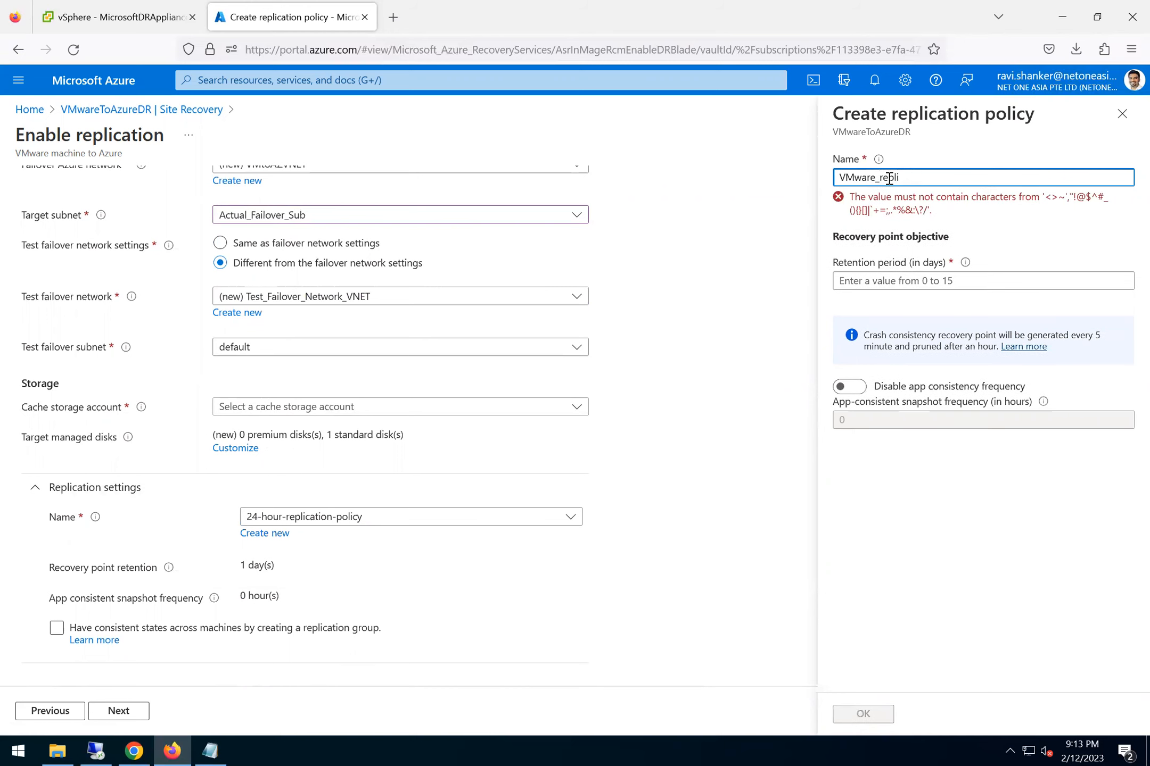
key(BackSpace)
text(Rep)
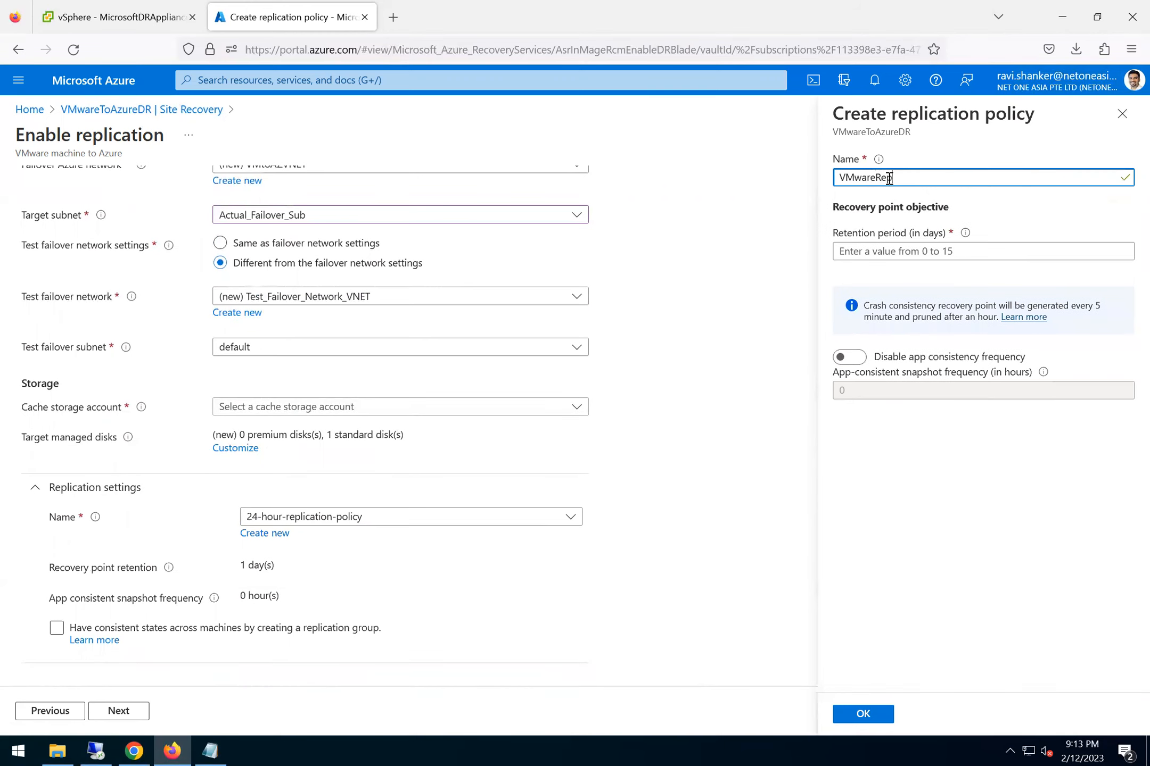
text(Policy)
click(875, 246)
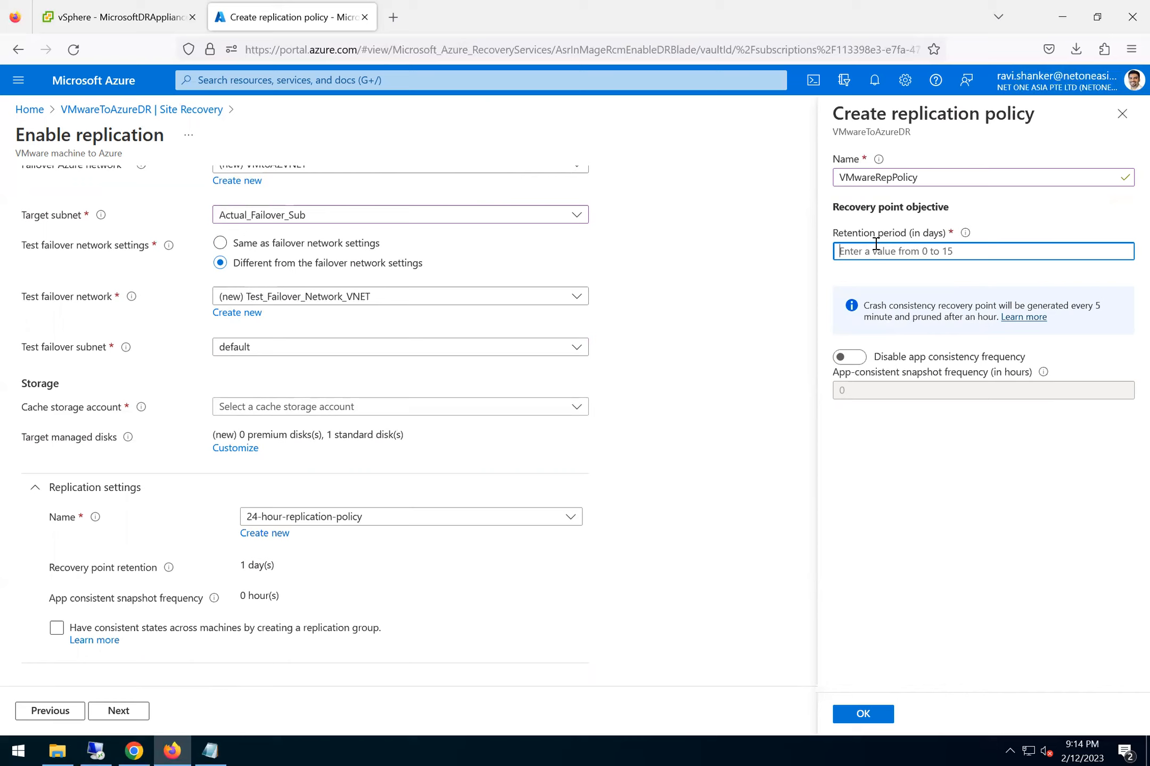
text(15)
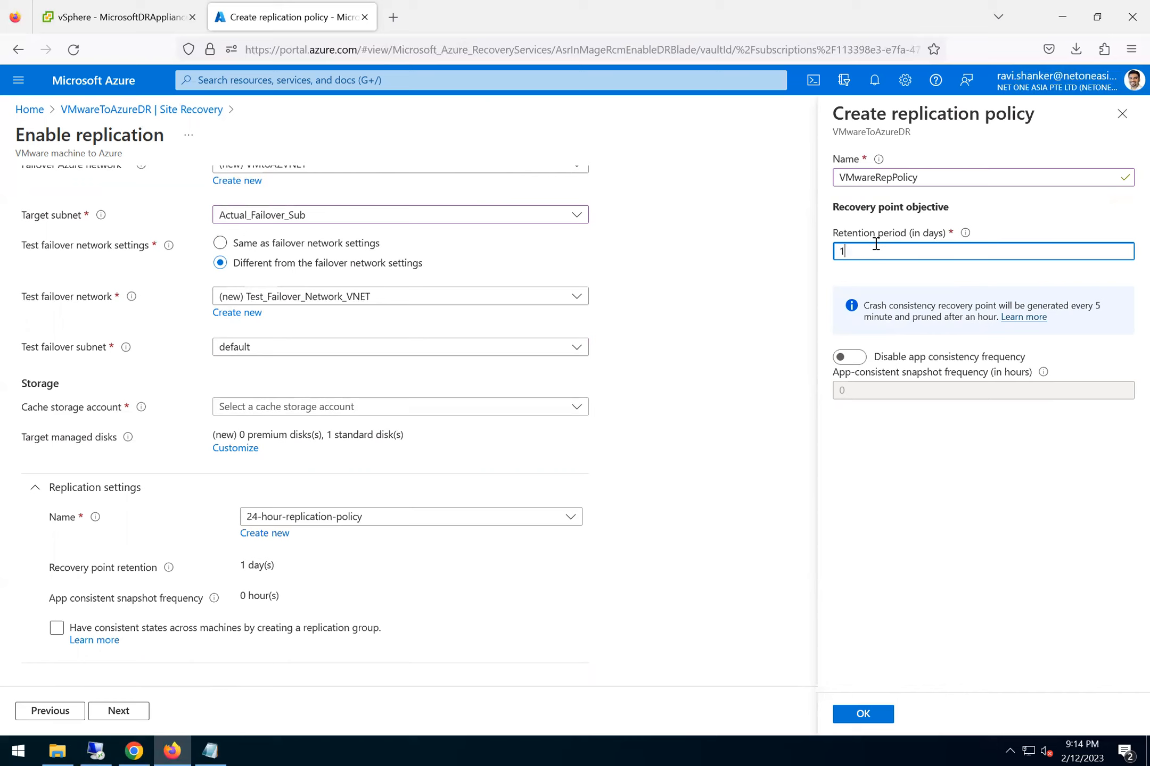
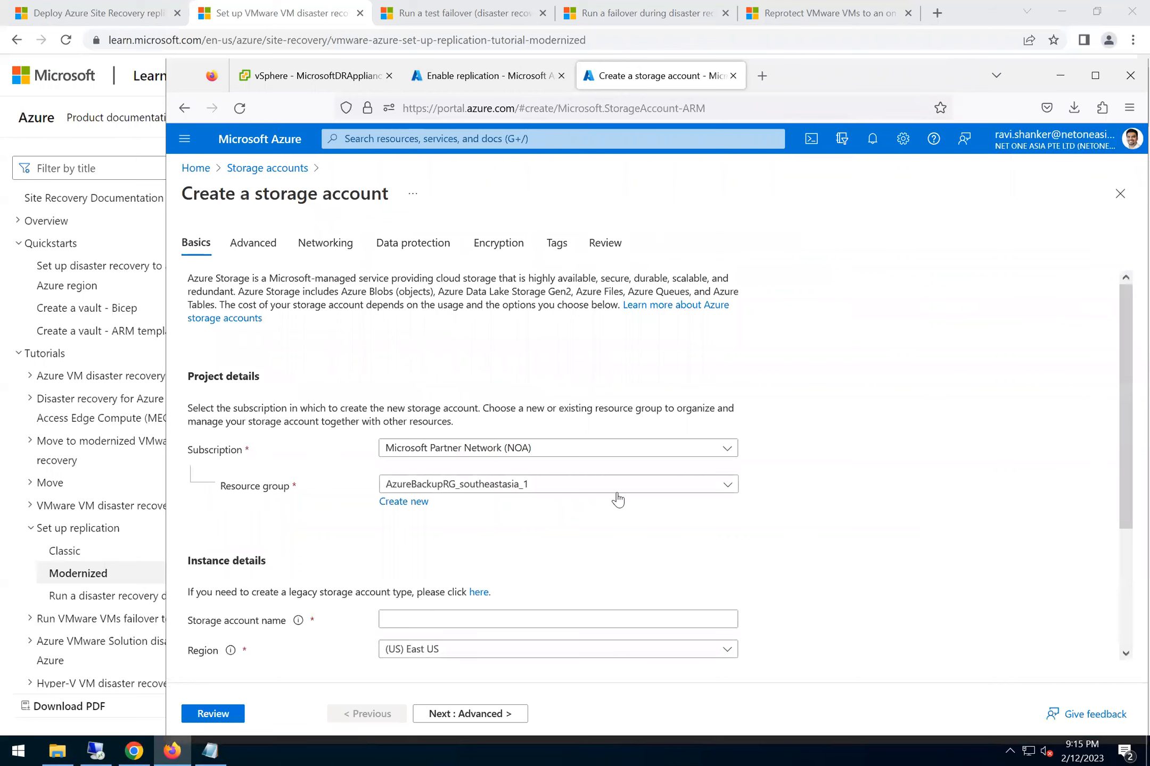
Choose VMToAzureDR as the new storage account's resource group and enter VMwareToAzureSA as the account name.
click(495, 404)
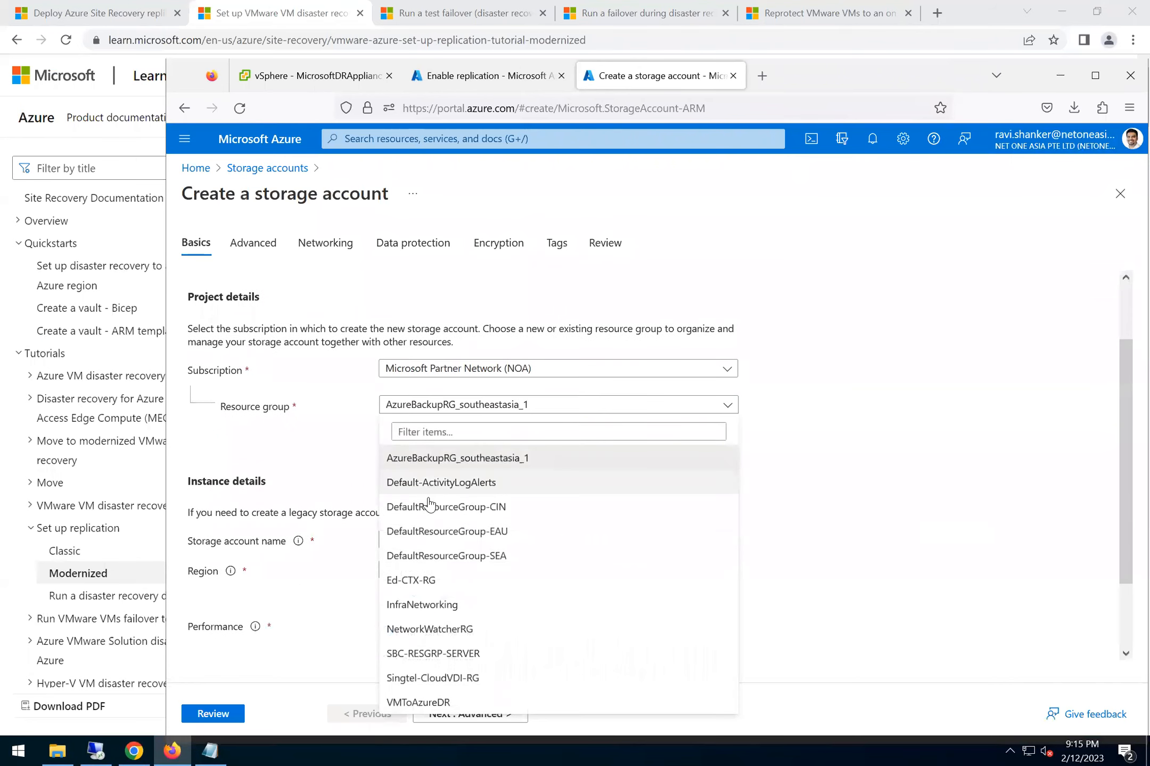
click(434, 707)
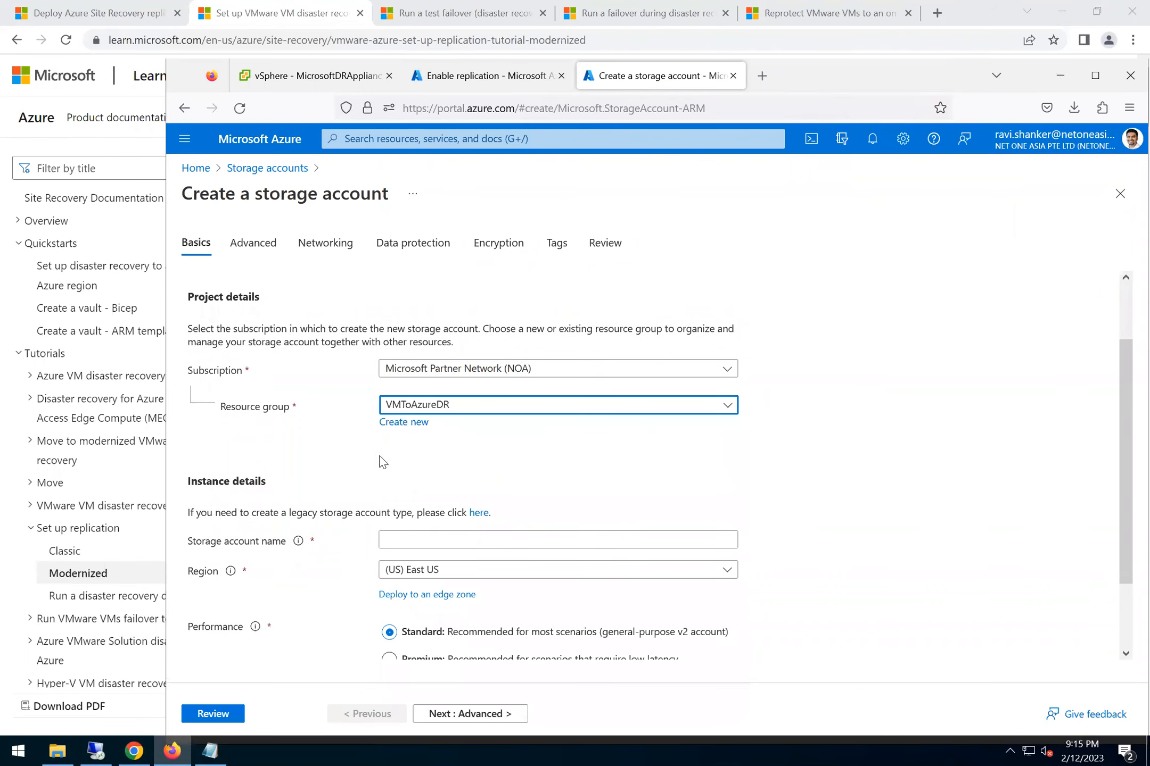
scroll(384, 463, down, 2)
click(430, 453)
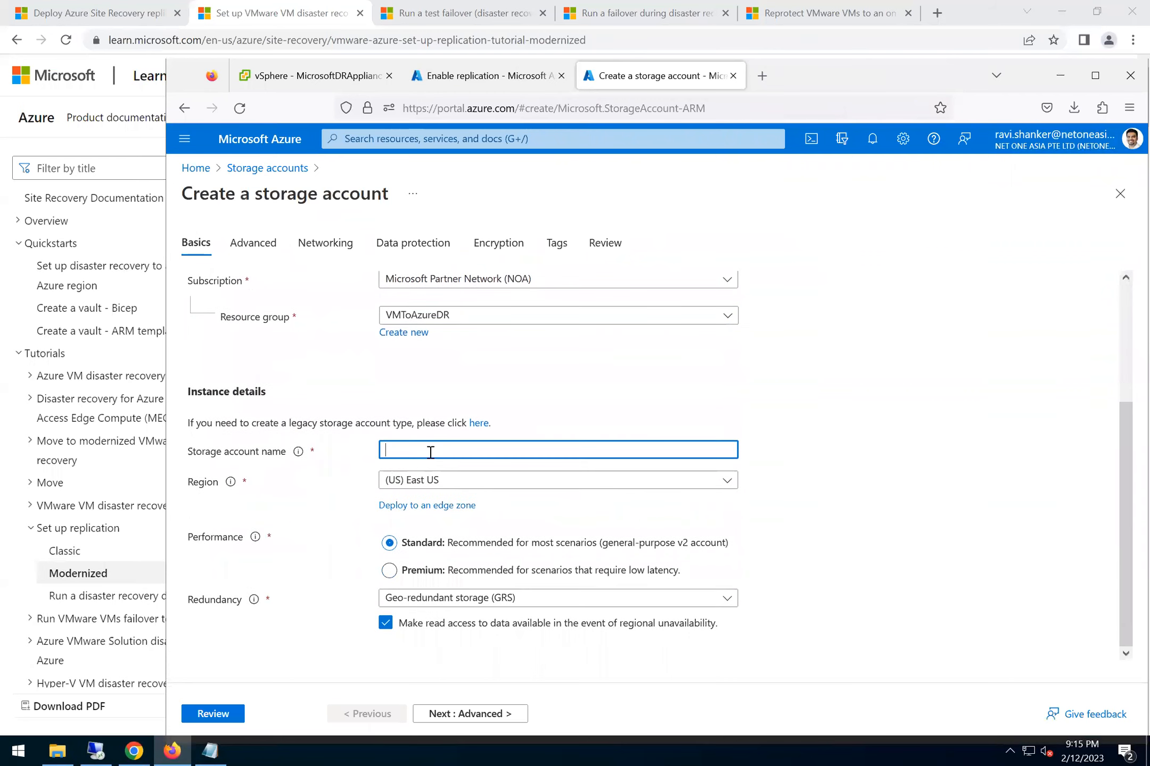
text(VMwareToAzureSA)
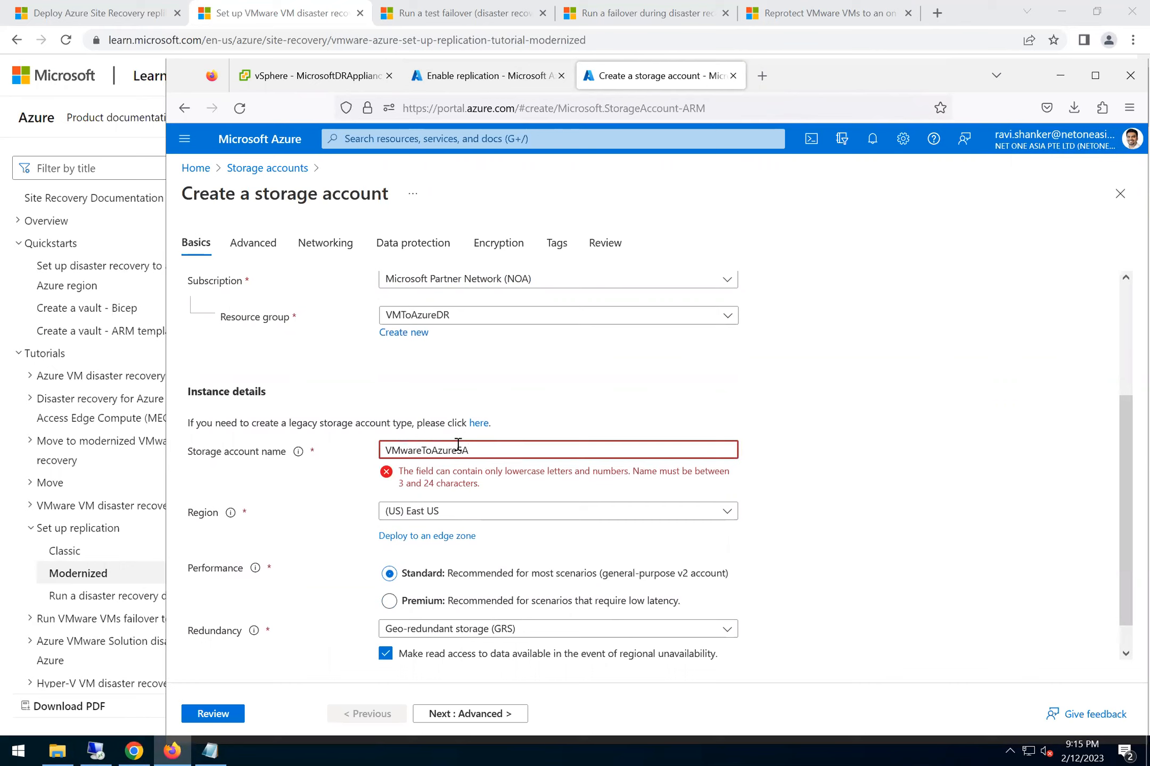
Replace the storage account name with the all-lowercase name vmwaretoazuresa.
key(BackSpace)
key(BackSpace)
key(BackSpace)
key(BackSpace)
key(BackSpace)
key(BackSpace)
key(BackSpace)
key(BackSpace)
key(BackSpace)
key(BackSpace)
key(BackSpace)
key(BackSpace)
text(vmwaretoazre)
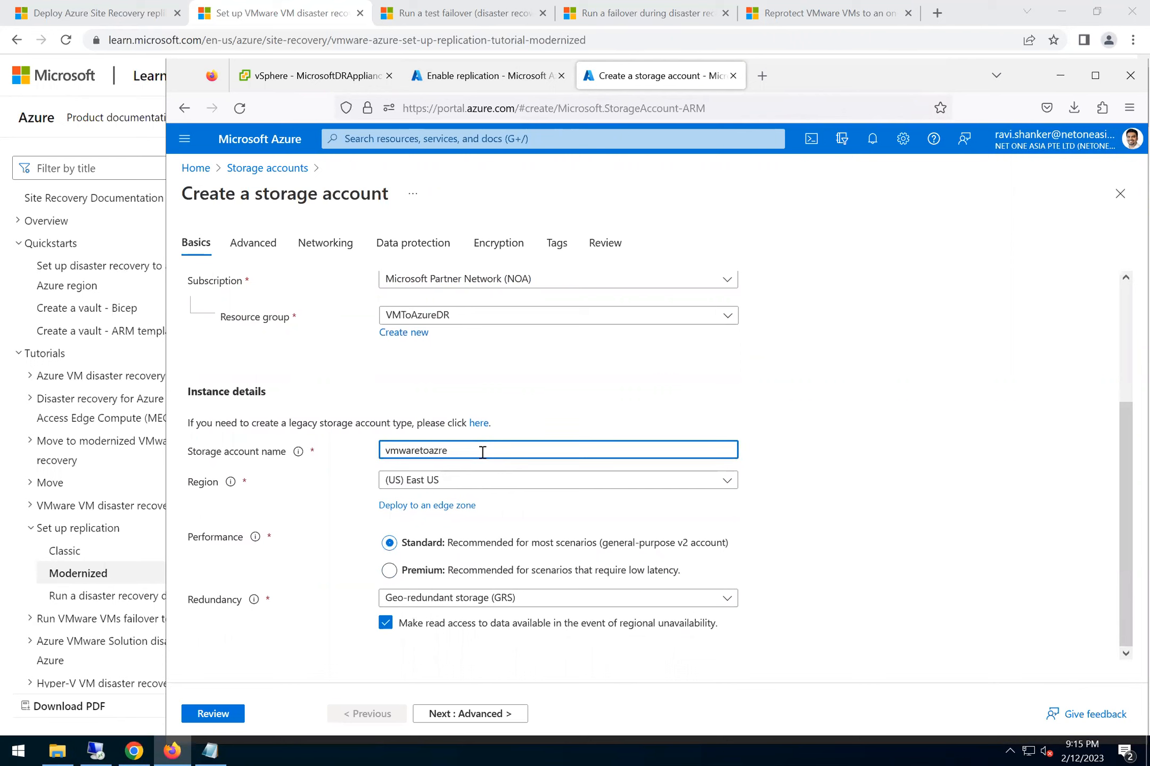
key(BackSpace)
key(BackSpace)
text(u)
Set the storage account's region to (Asia Pacific) Southeast Asia and its redundancy to Locally-redundant storage (LRS).
click(463, 482)
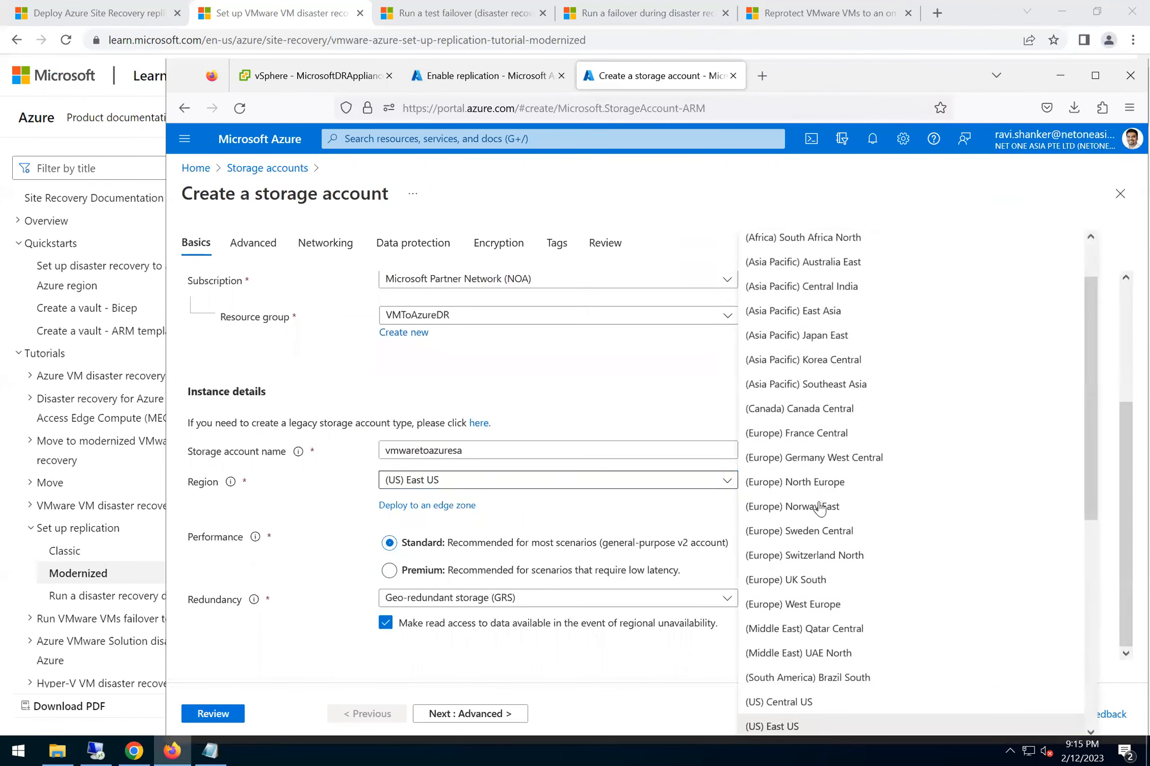
click(859, 386)
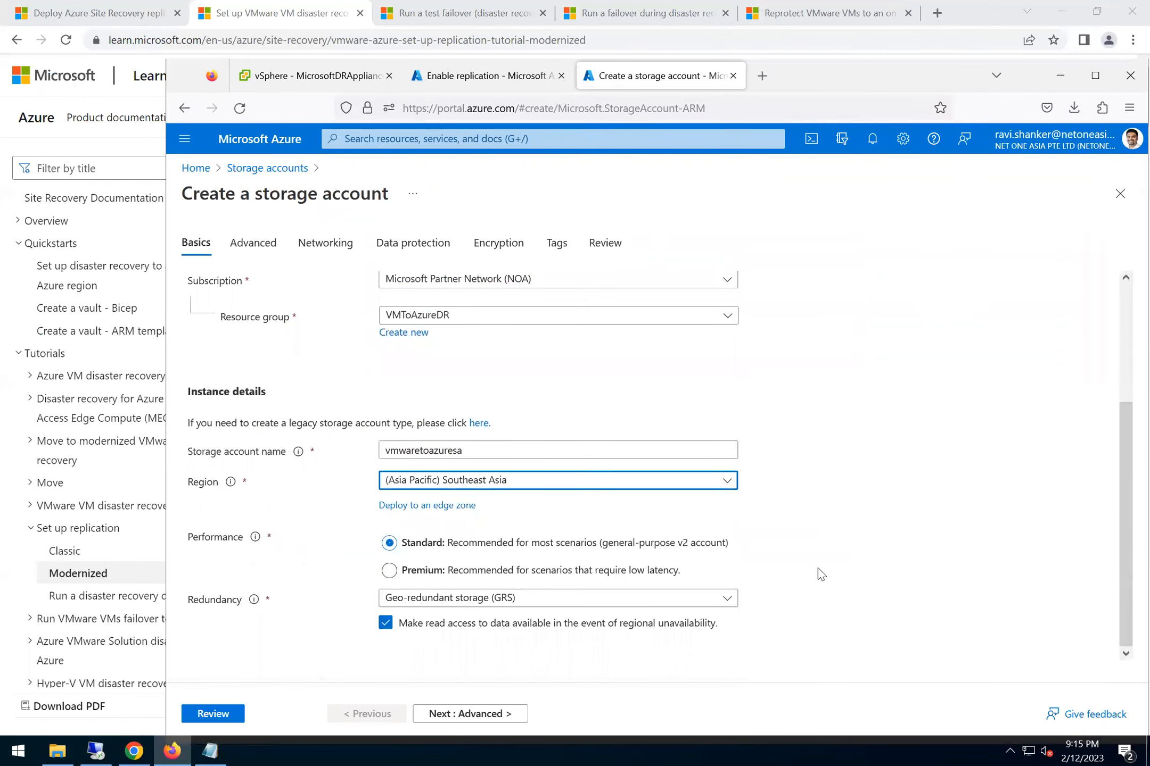
click(454, 600)
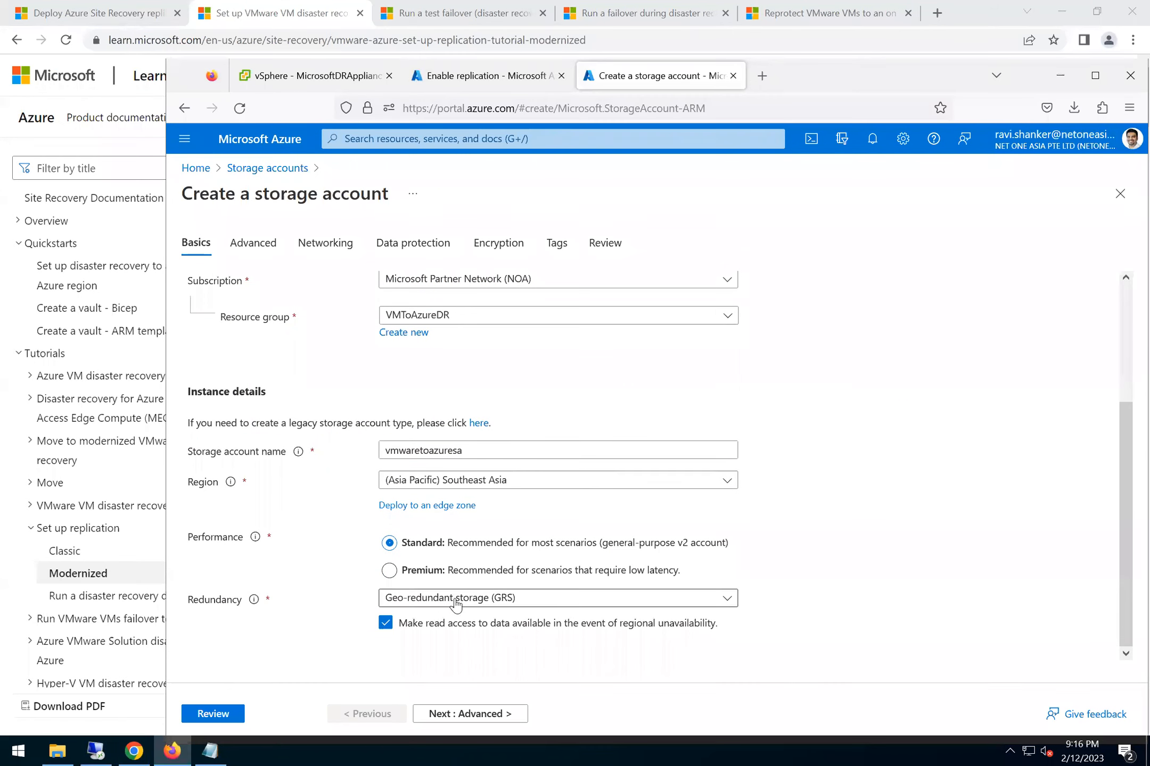
click(442, 398)
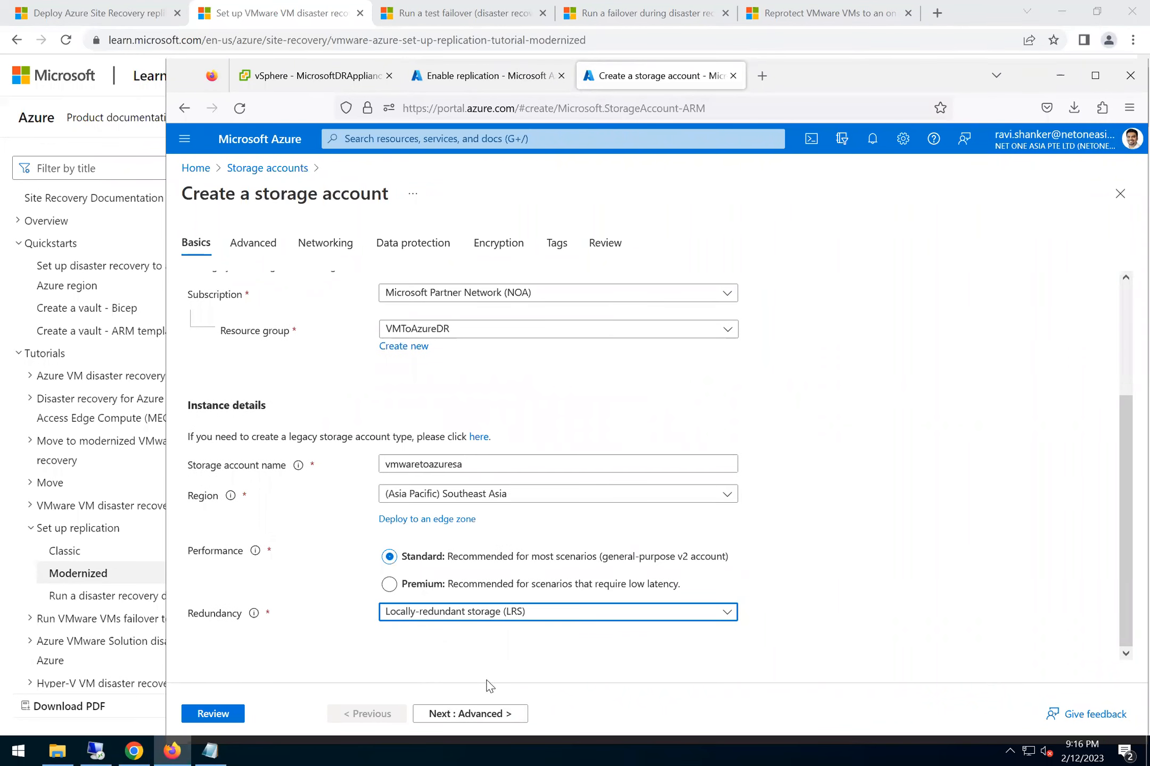
Accept the default advanced, networking, data protection, encryption and tag settings, and create the storage account.
click(491, 714)
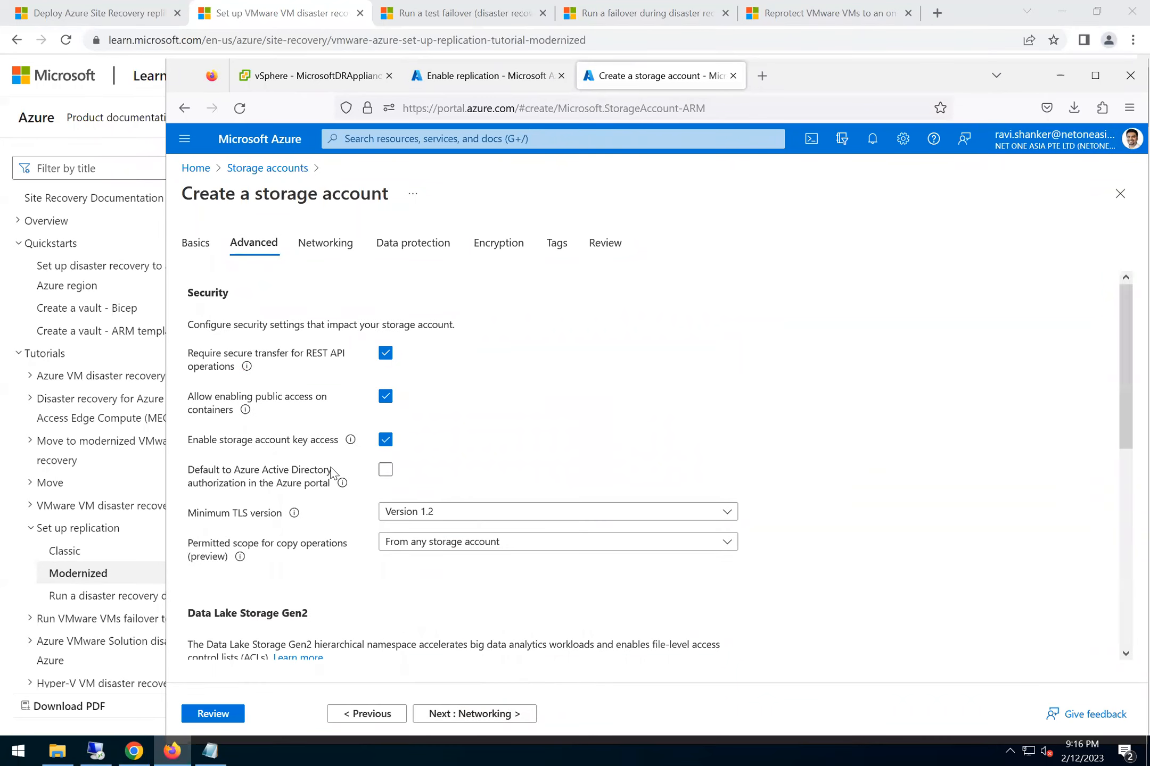
scroll(455, 639, down, 1)
scroll(506, 696, down, 2)
click(500, 715)
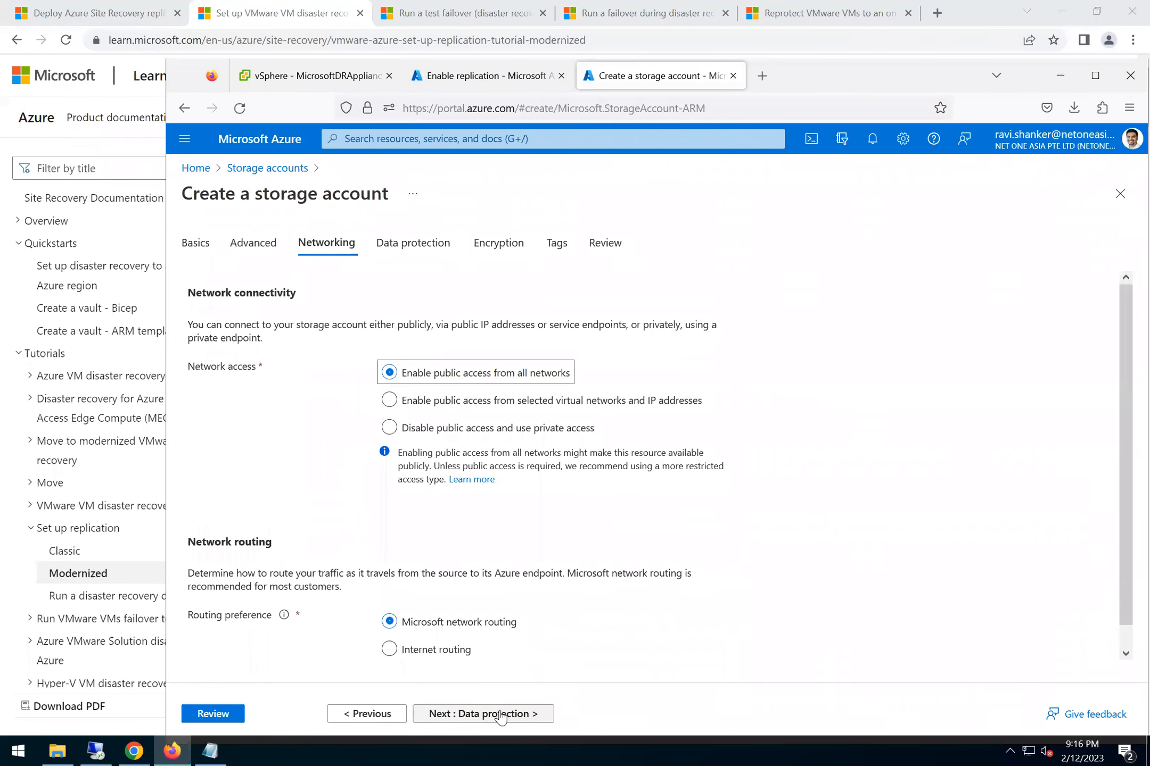
click(543, 712)
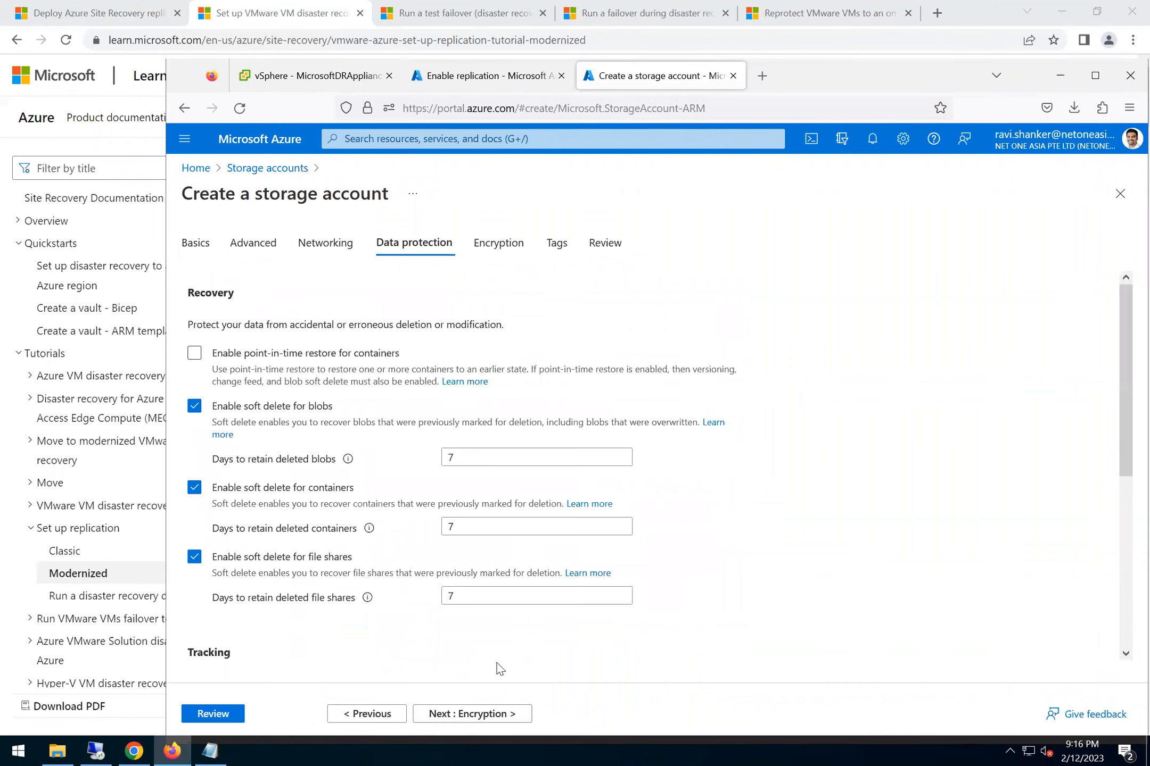
click(490, 721)
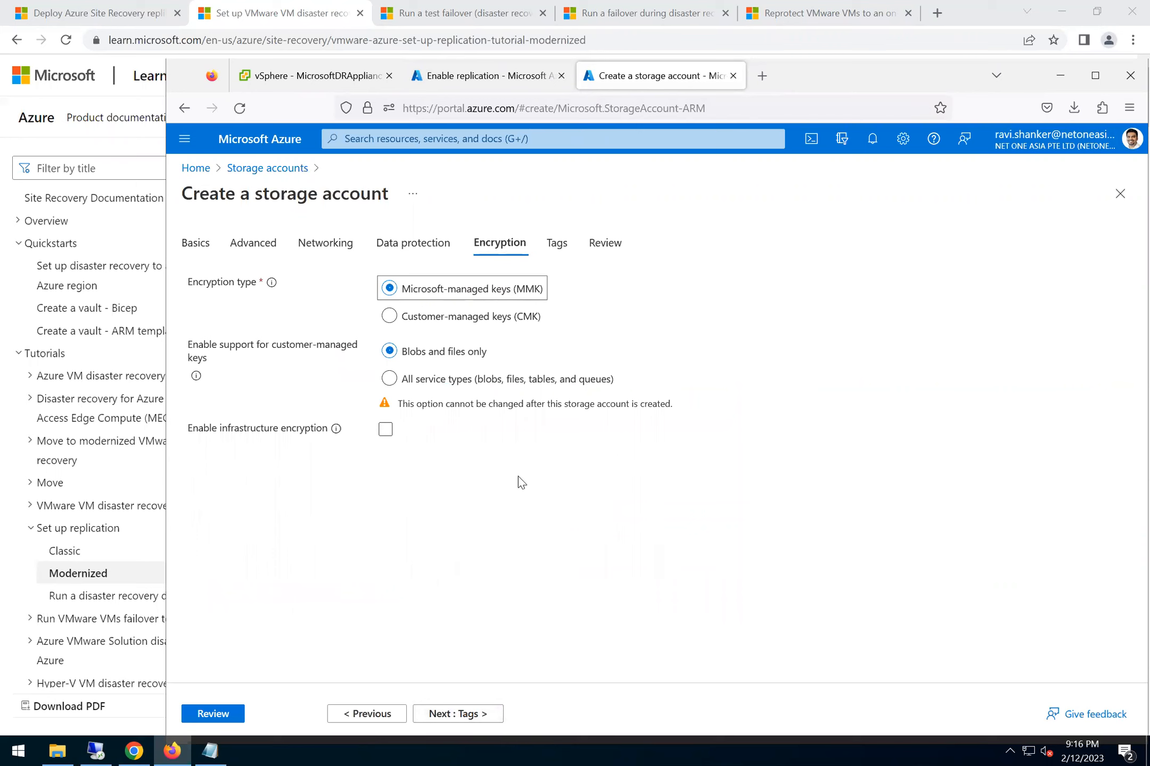
click(486, 714)
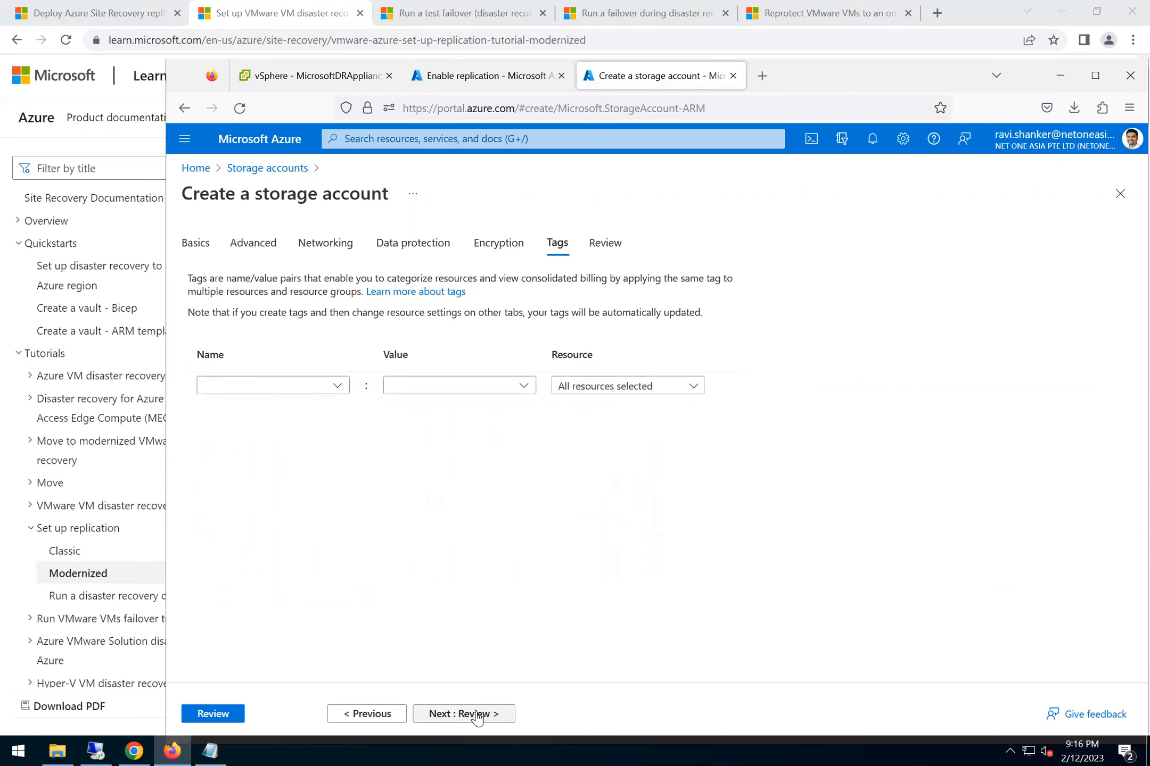
click(482, 714)
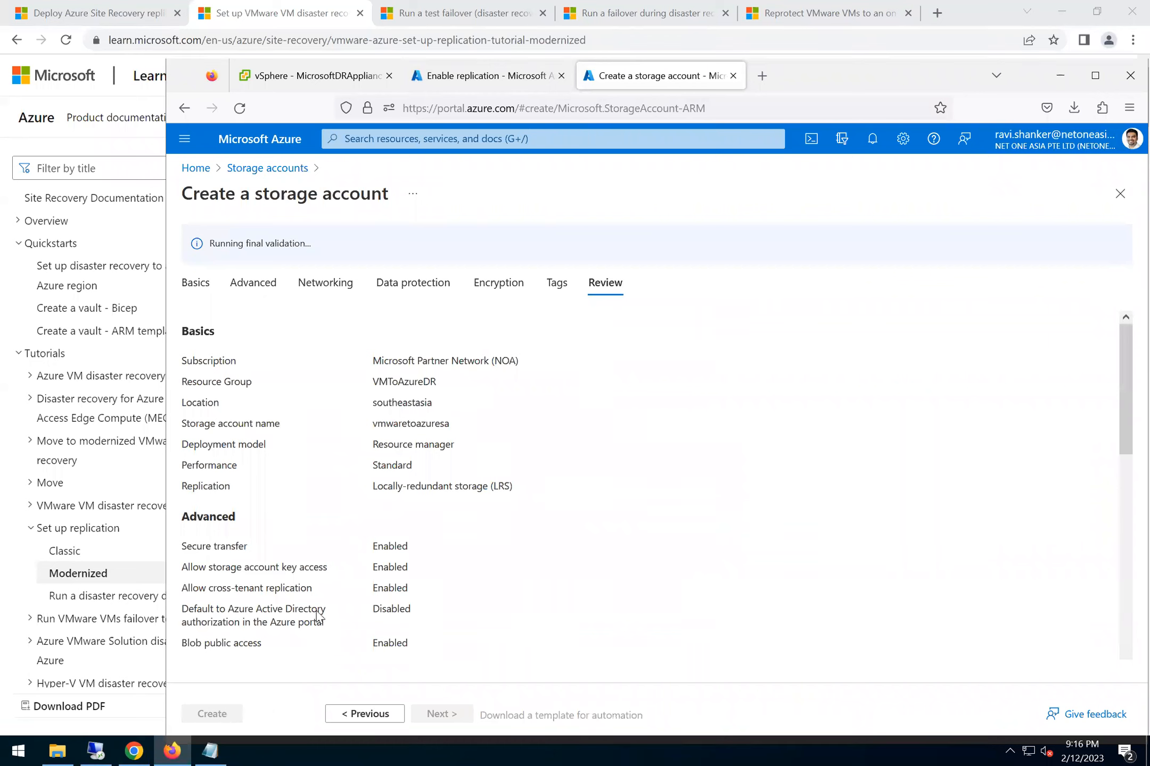
click(215, 717)
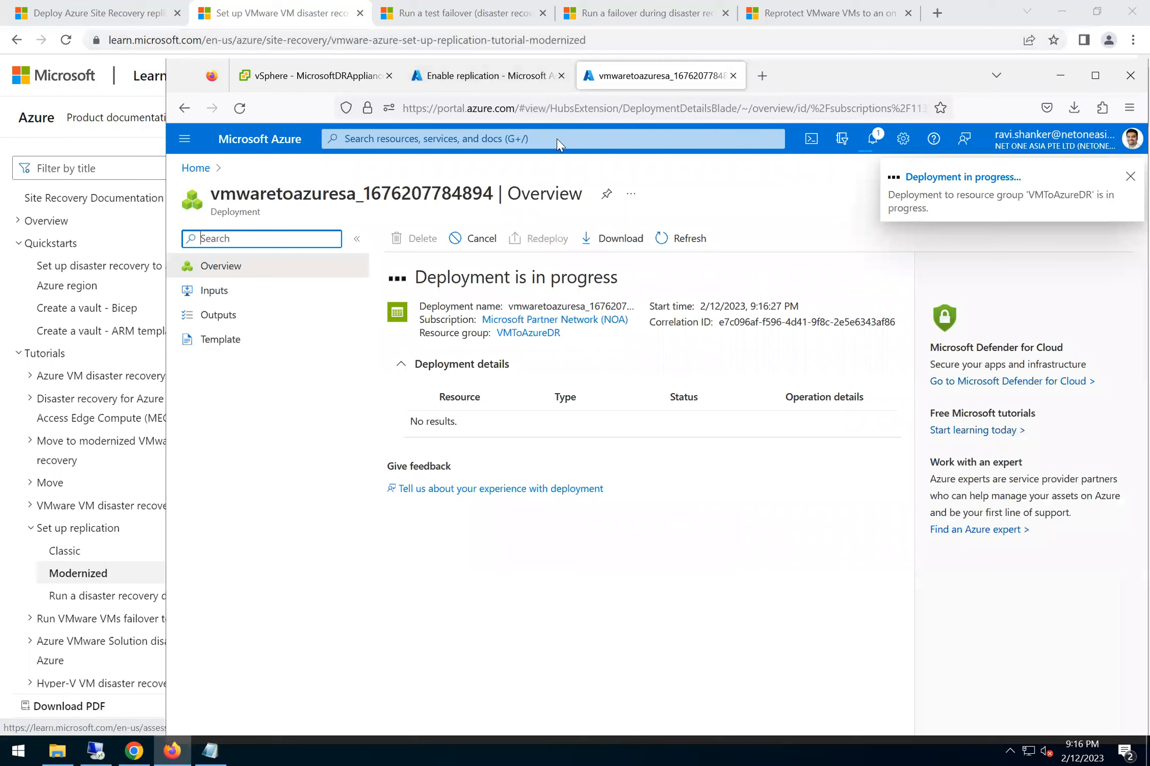
Check the storage account deployment and whether the new account is offered as a cache storage account for the replication.
click(1095, 78)
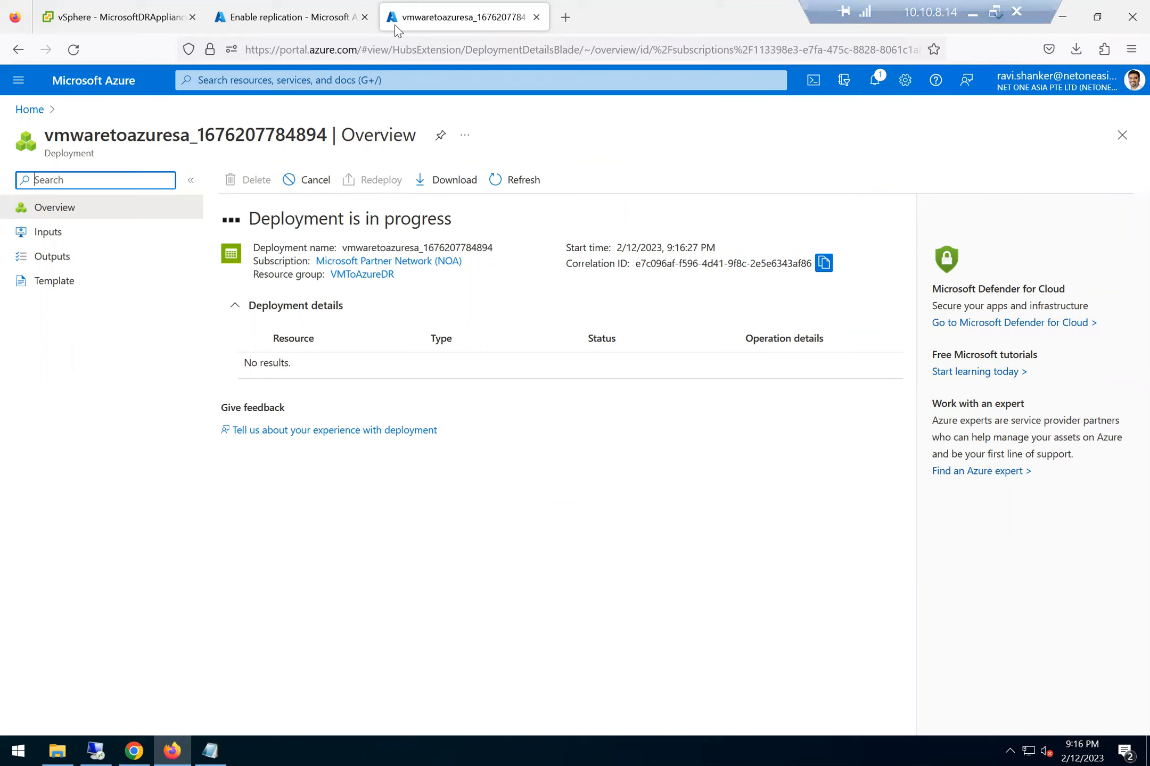
click(327, 24)
click(261, 413)
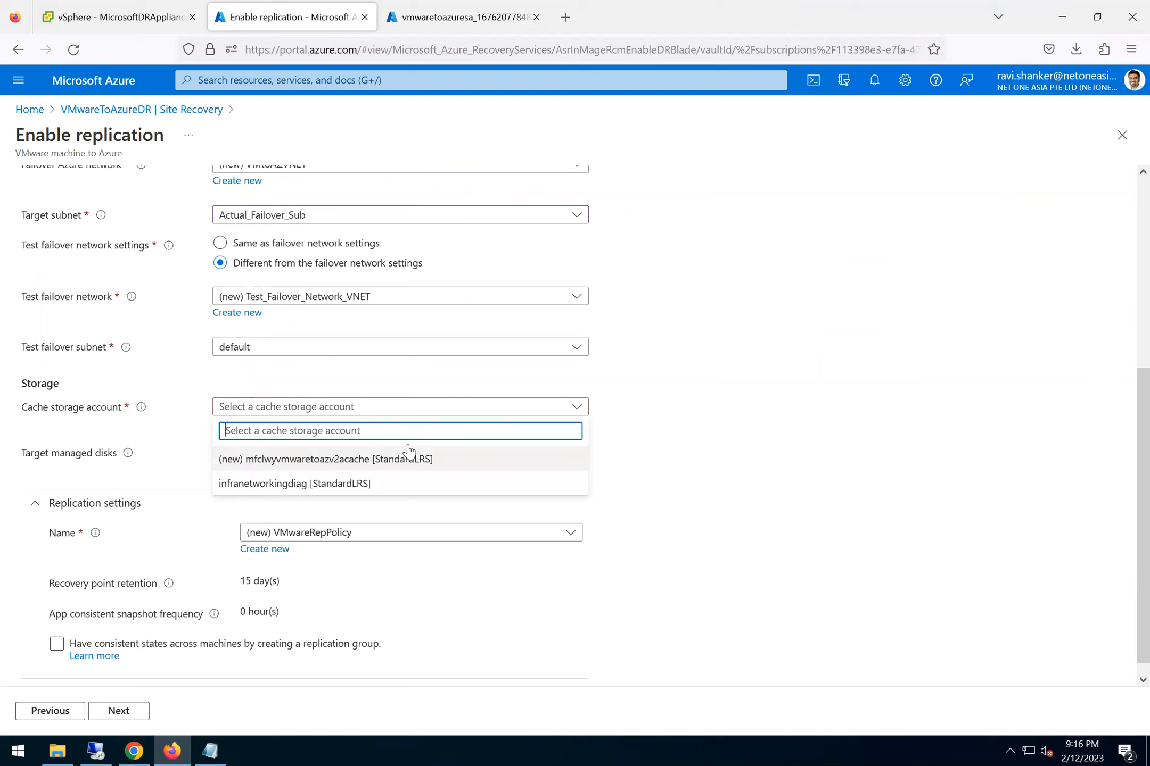
click(825, 364)
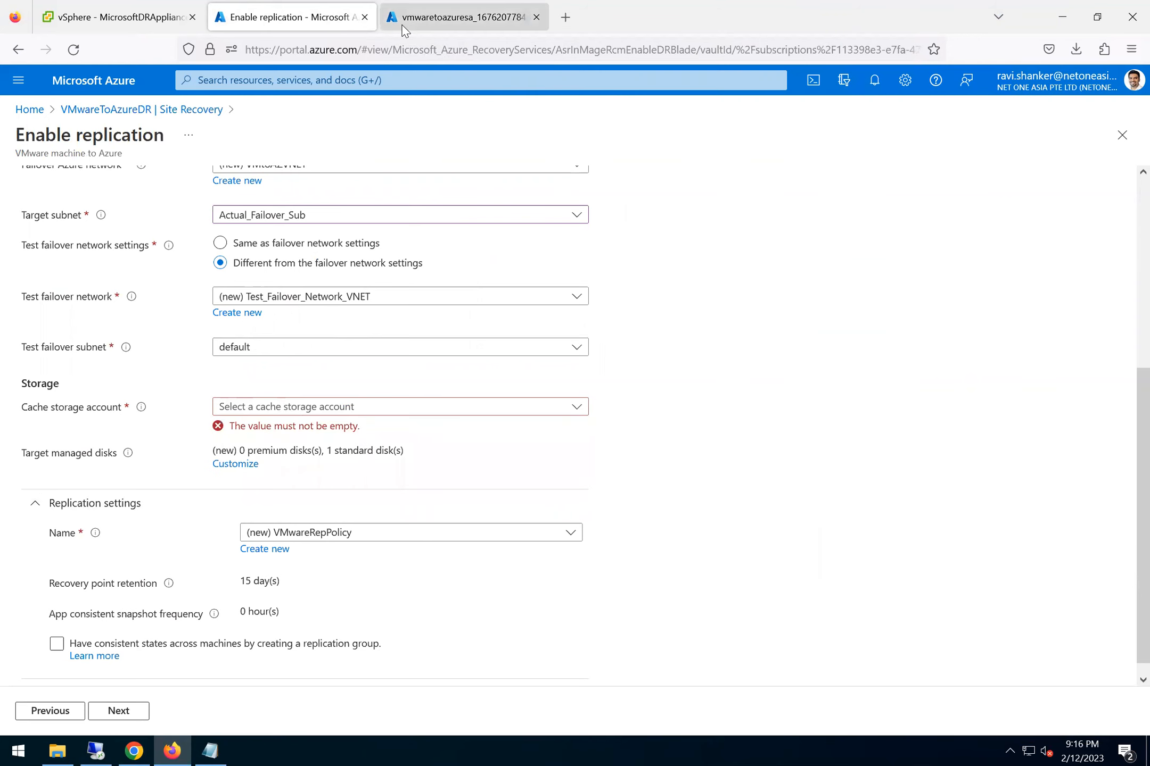
click(458, 17)
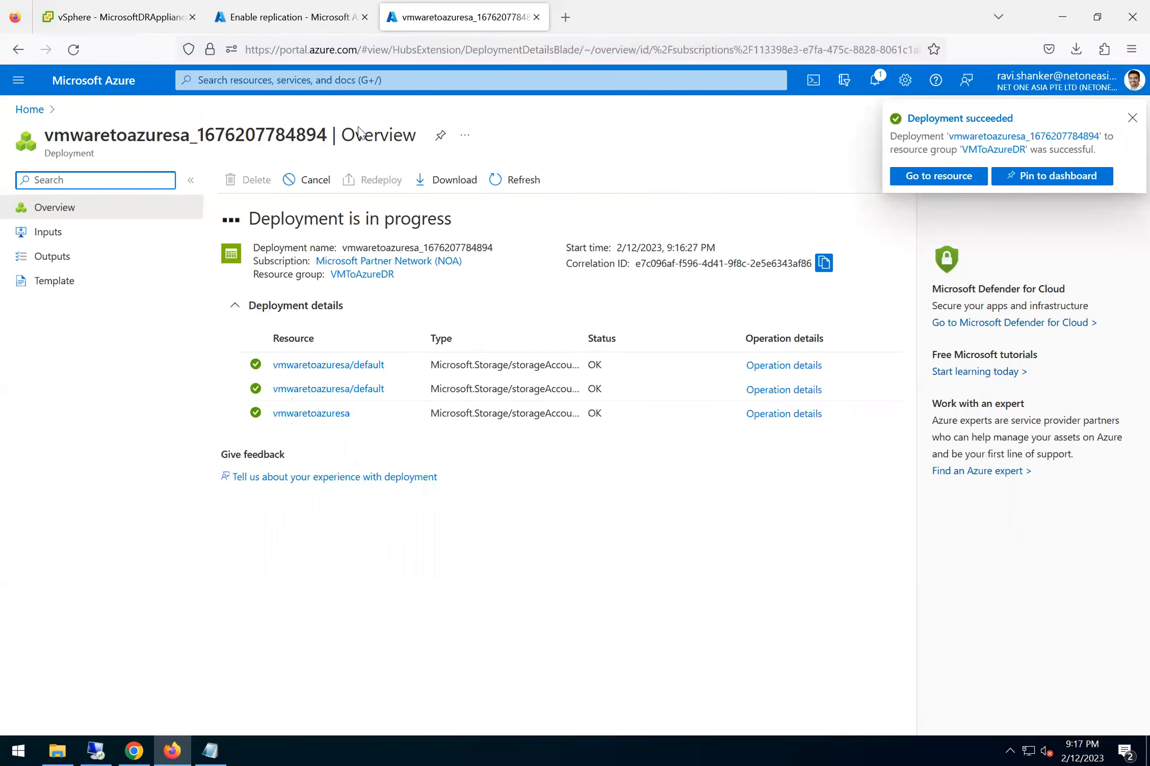
click(278, 22)
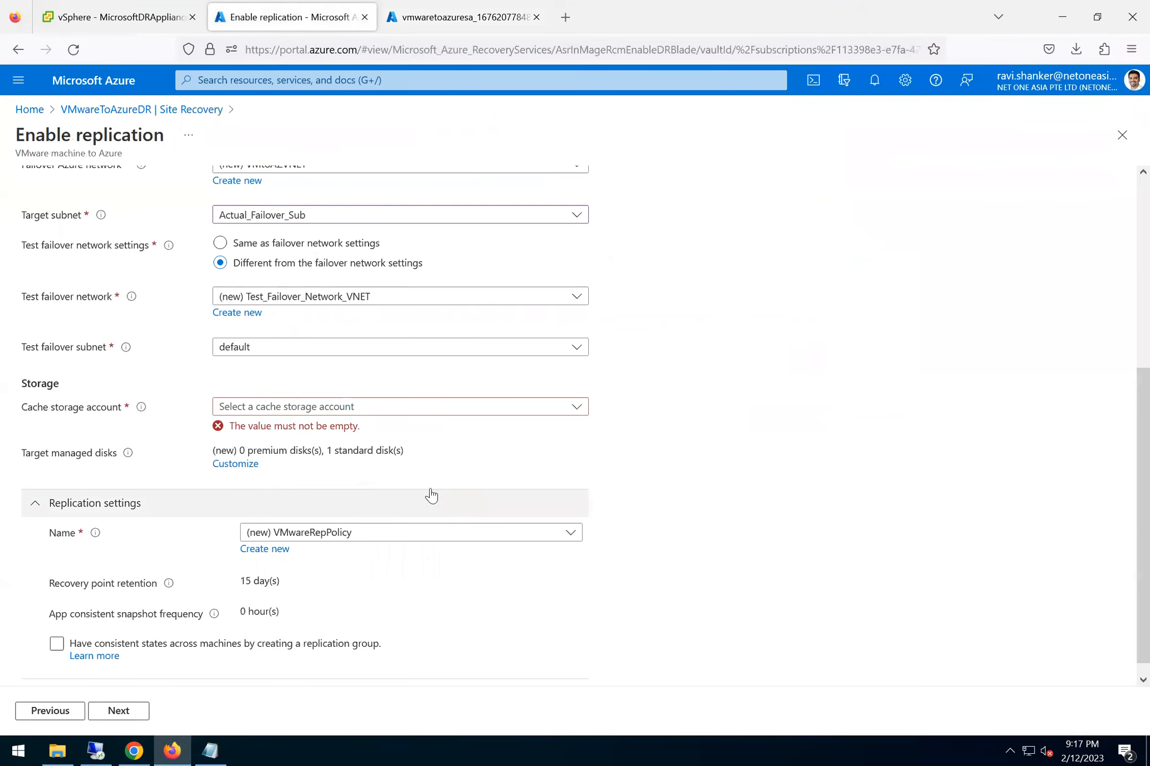
click(302, 406)
click(730, 357)
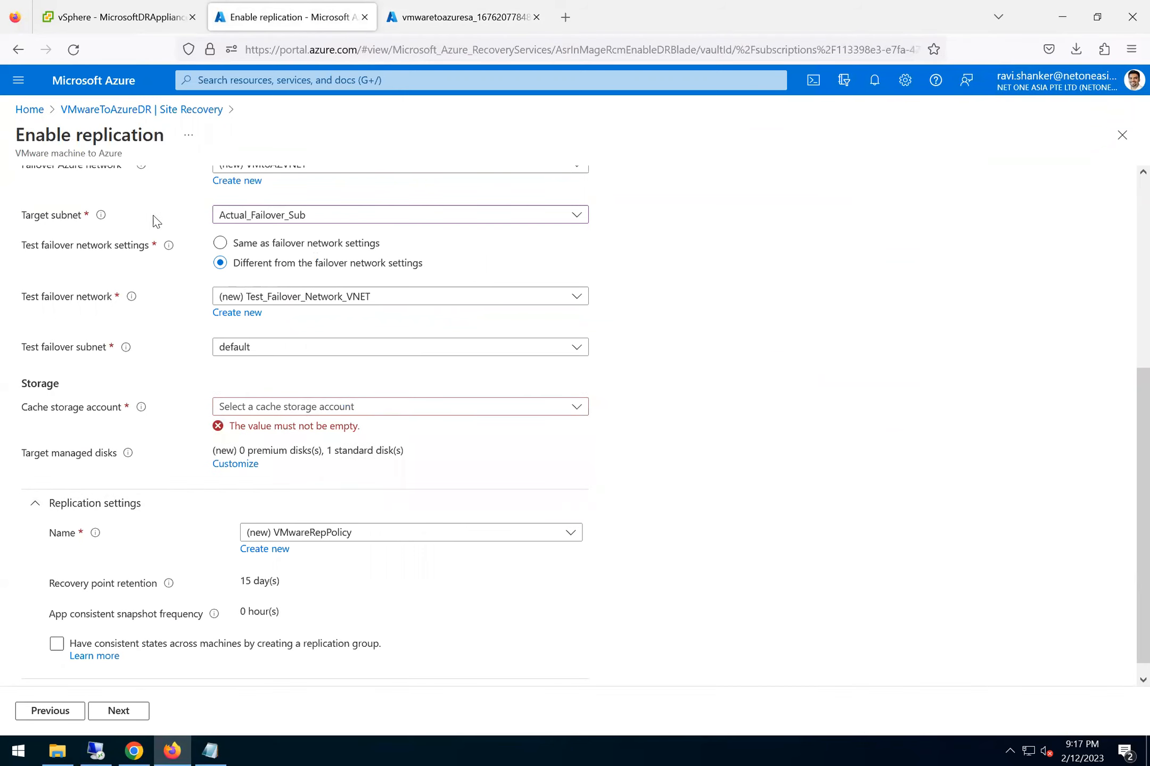
Choose (new) mfclwyvmwaretoazv2acache [StandardLRS] as the cache storage account and proceed to the next stage of enabling replication.
scroll(324, 449, up, 3)
scroll(718, 521, down, 3)
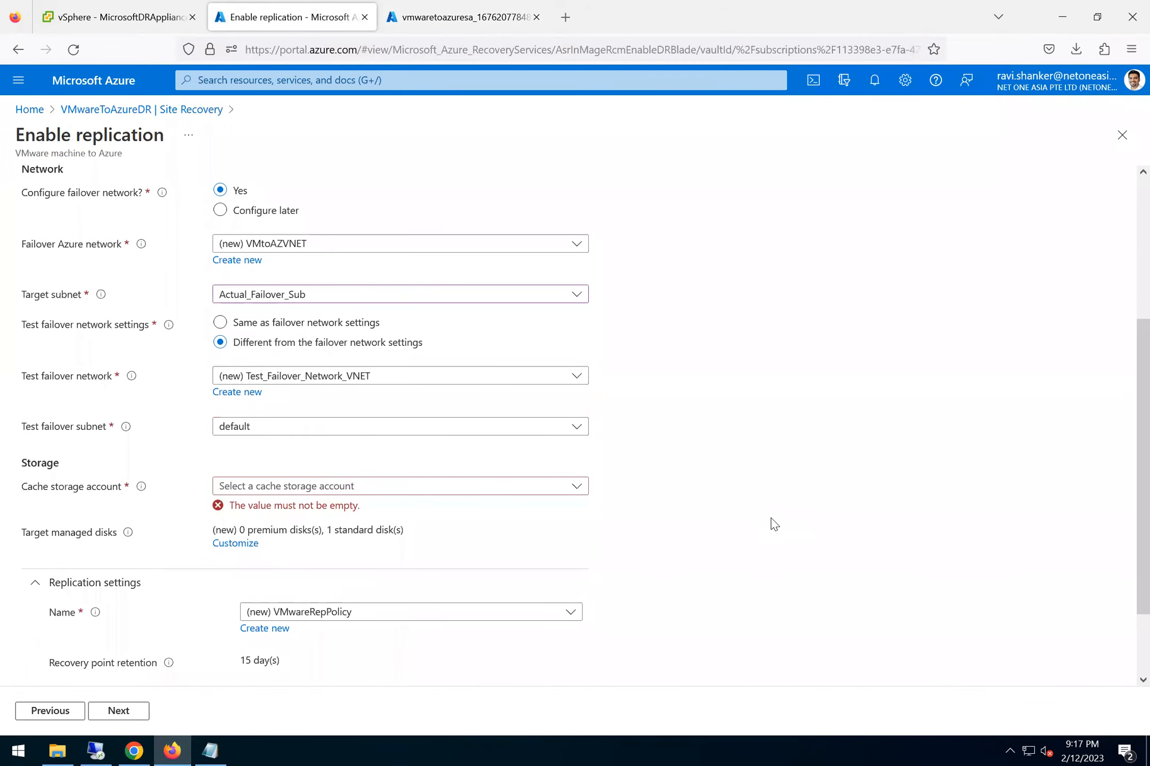
scroll(773, 522, down, 2)
click(294, 397)
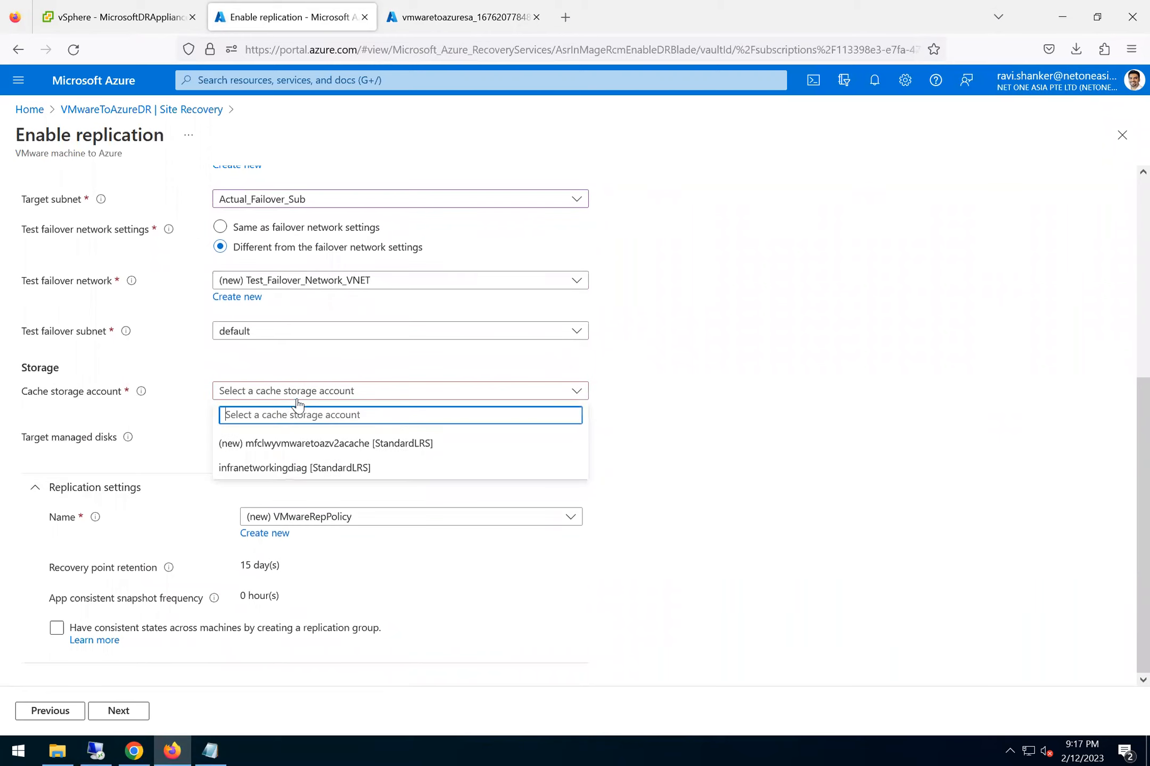
click(232, 447)
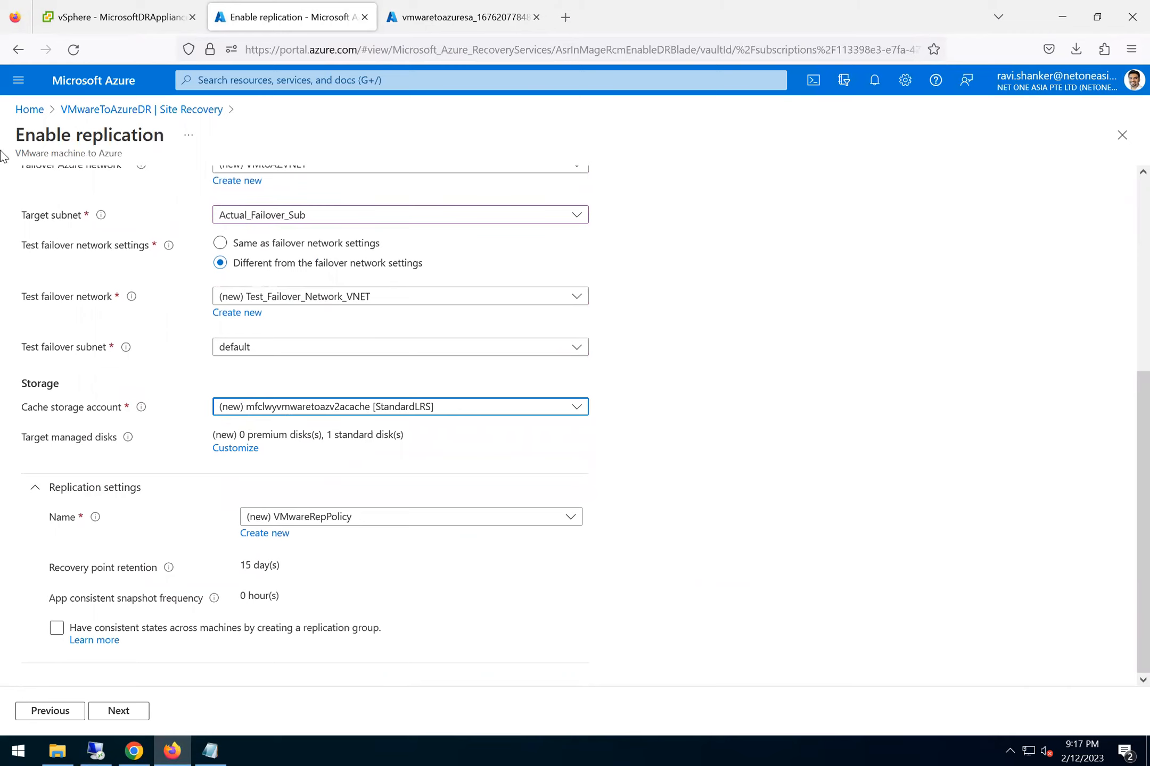
click(135, 711)
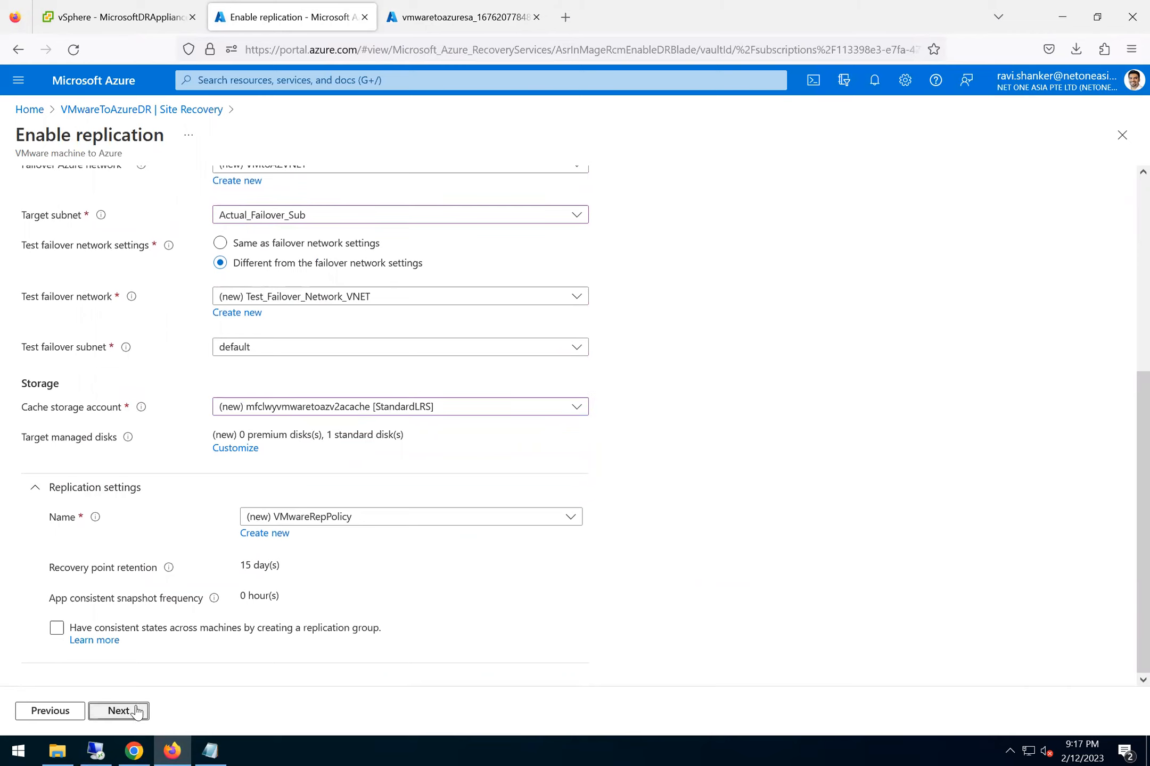
Close the storage account page, enable replication with the reviewed settings, and show the notifications for the running operation.
middle_click(384, 20)
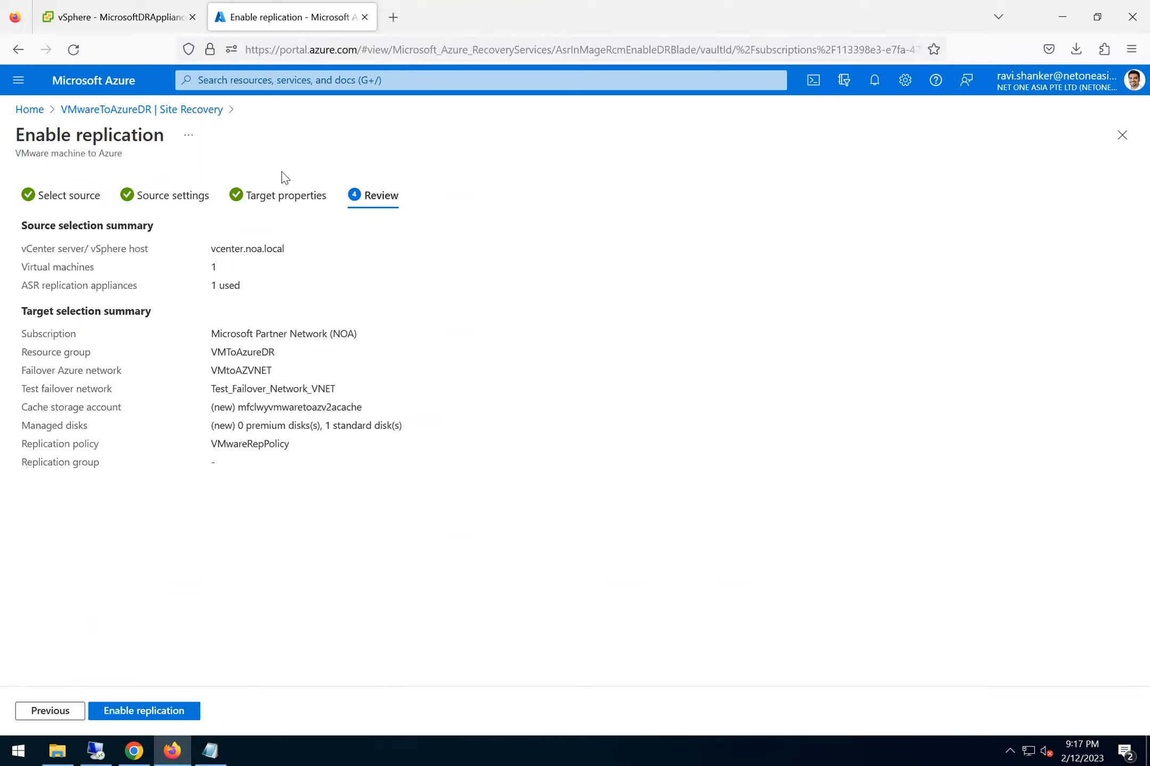
click(163, 716)
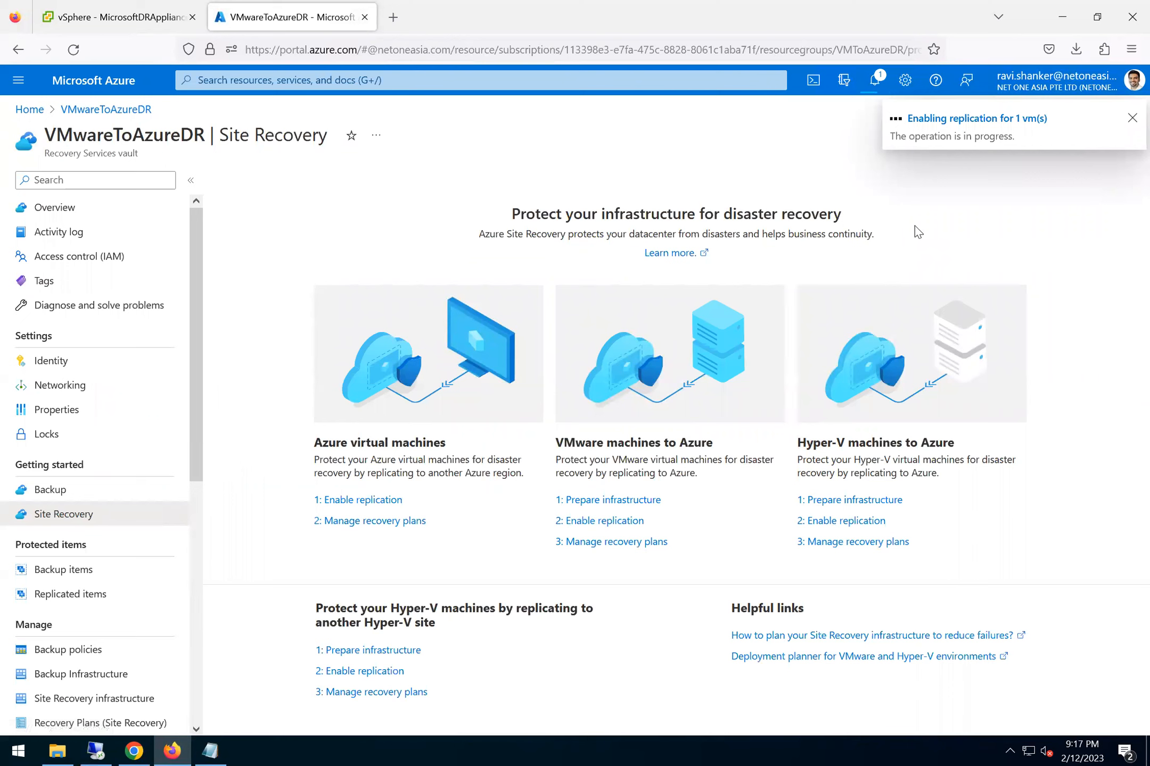
click(868, 85)
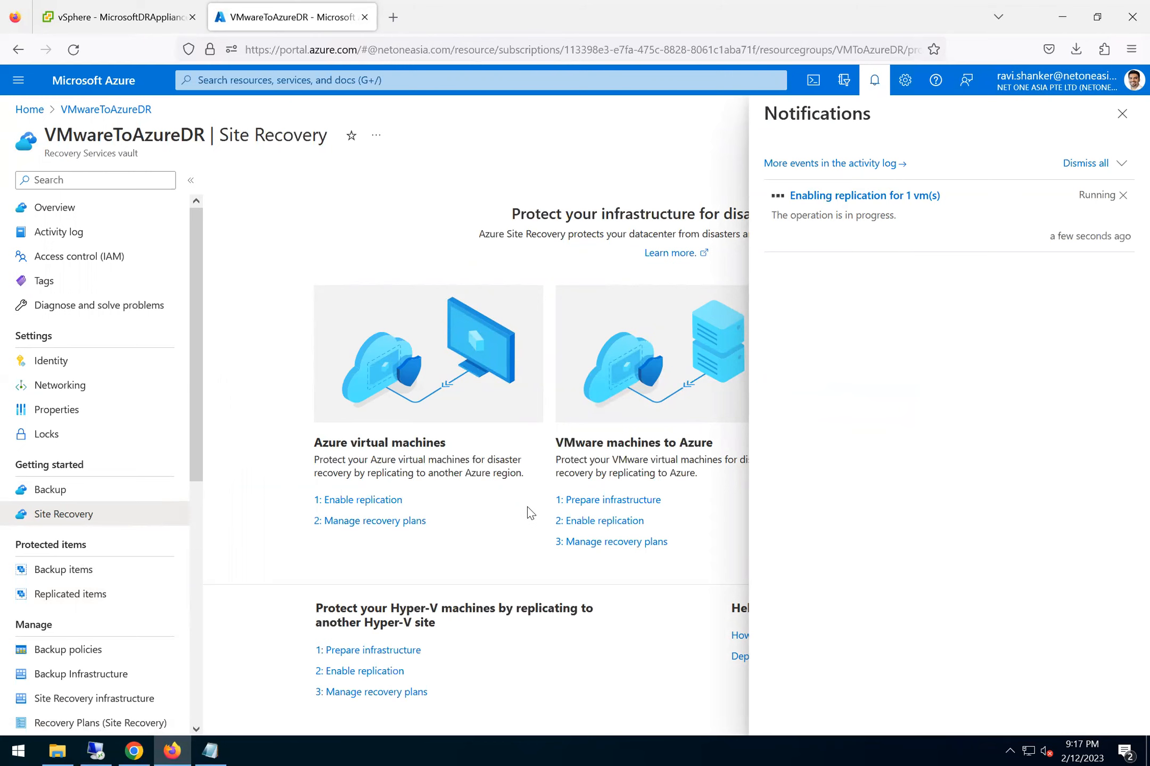
Switch to Chrome and skim the Modernized VMware disaster recovery article through its replication, cache storage and replication policy instructions.
click(134, 750)
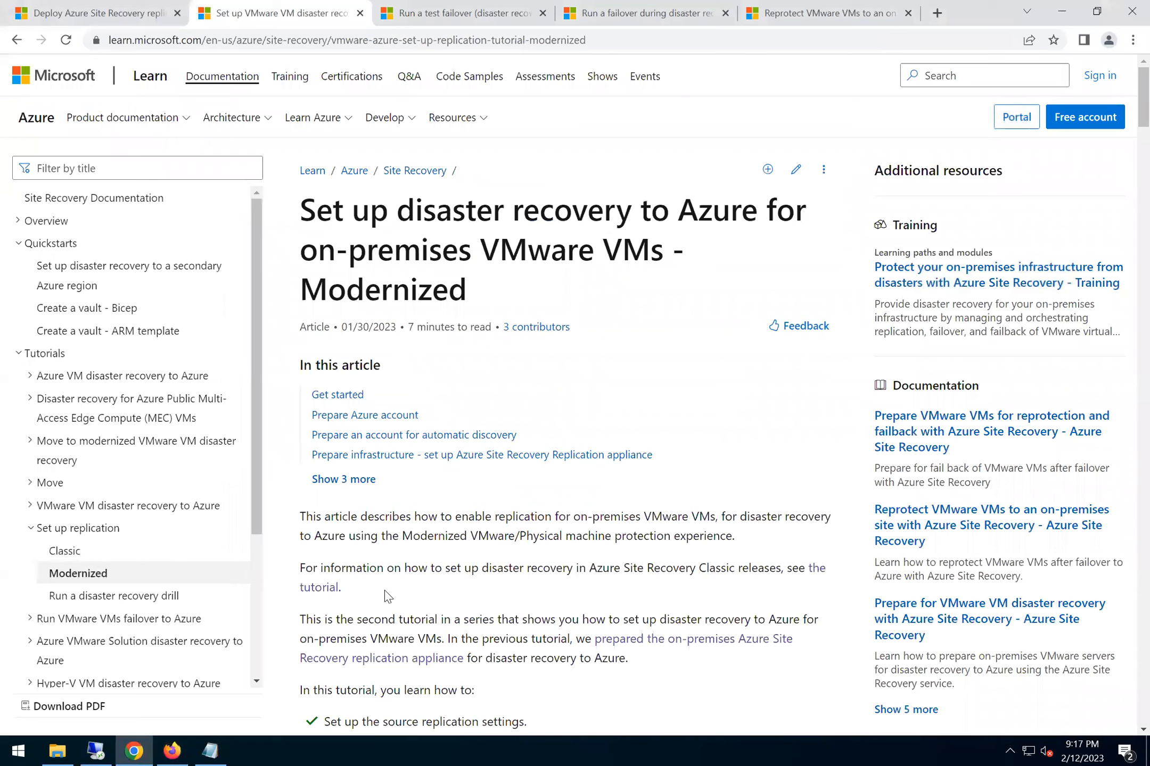
scroll(513, 503, down, 12)
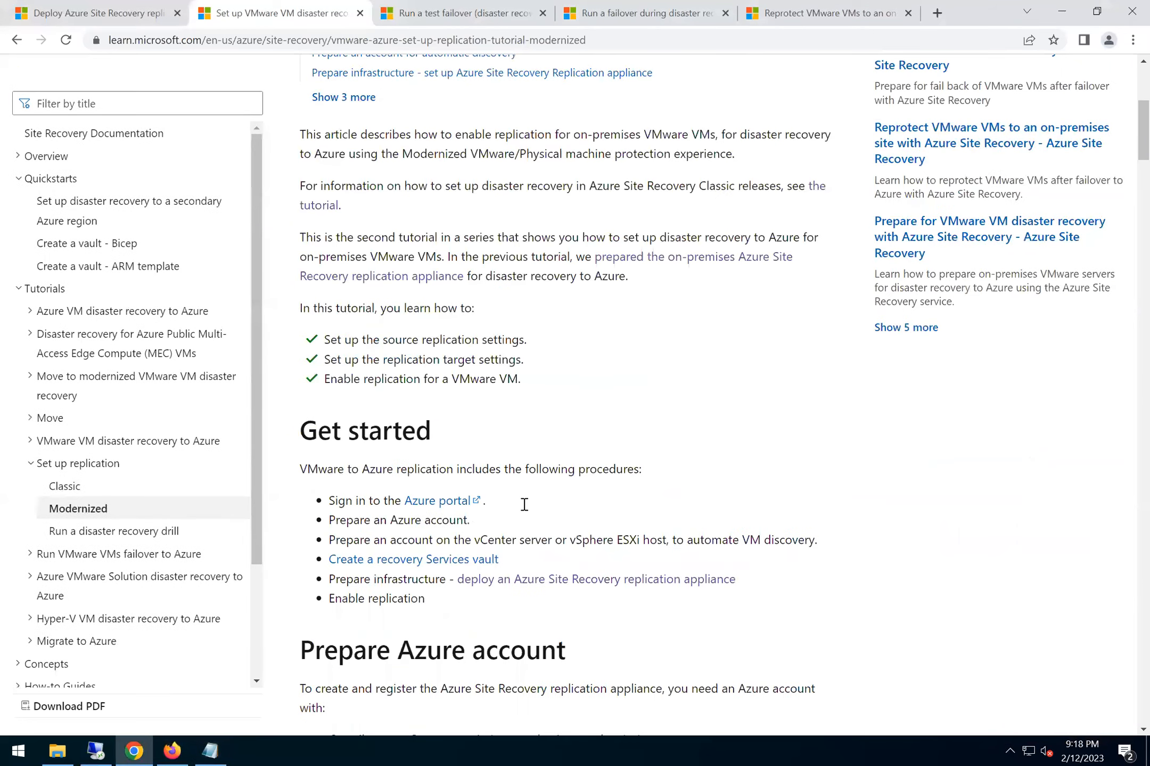
scroll(525, 497, down, 20)
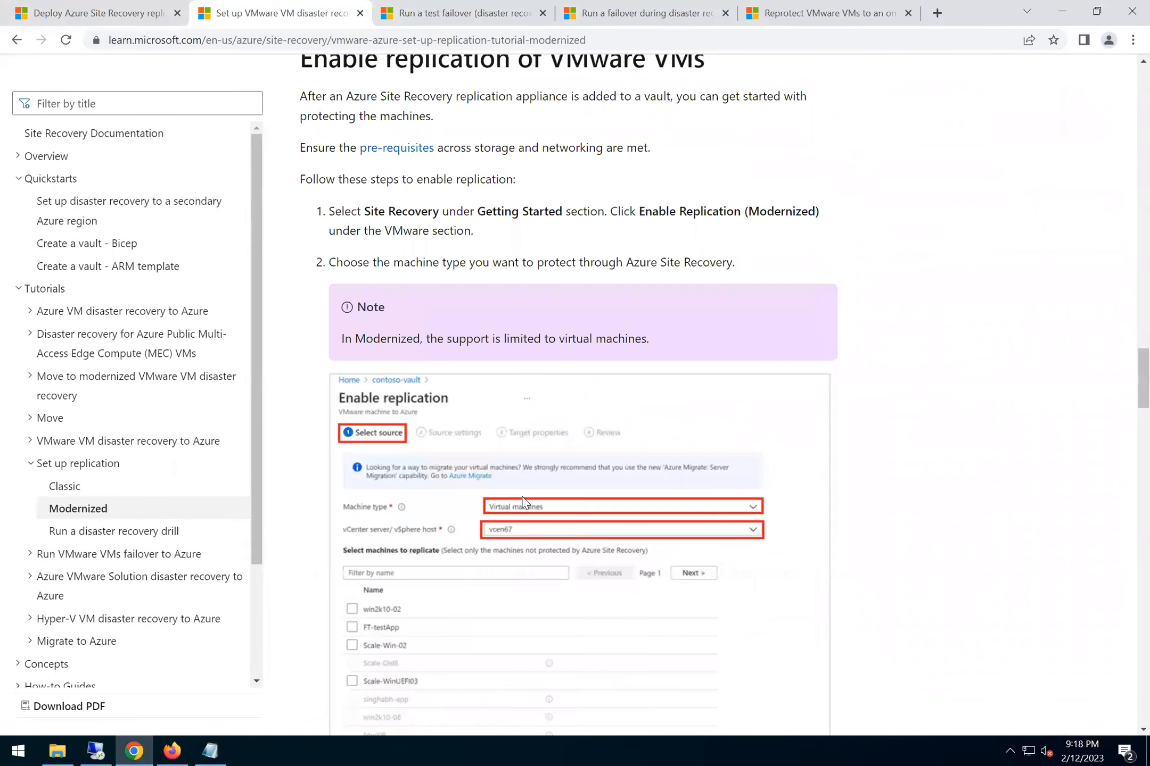
scroll(523, 501, down, 20)
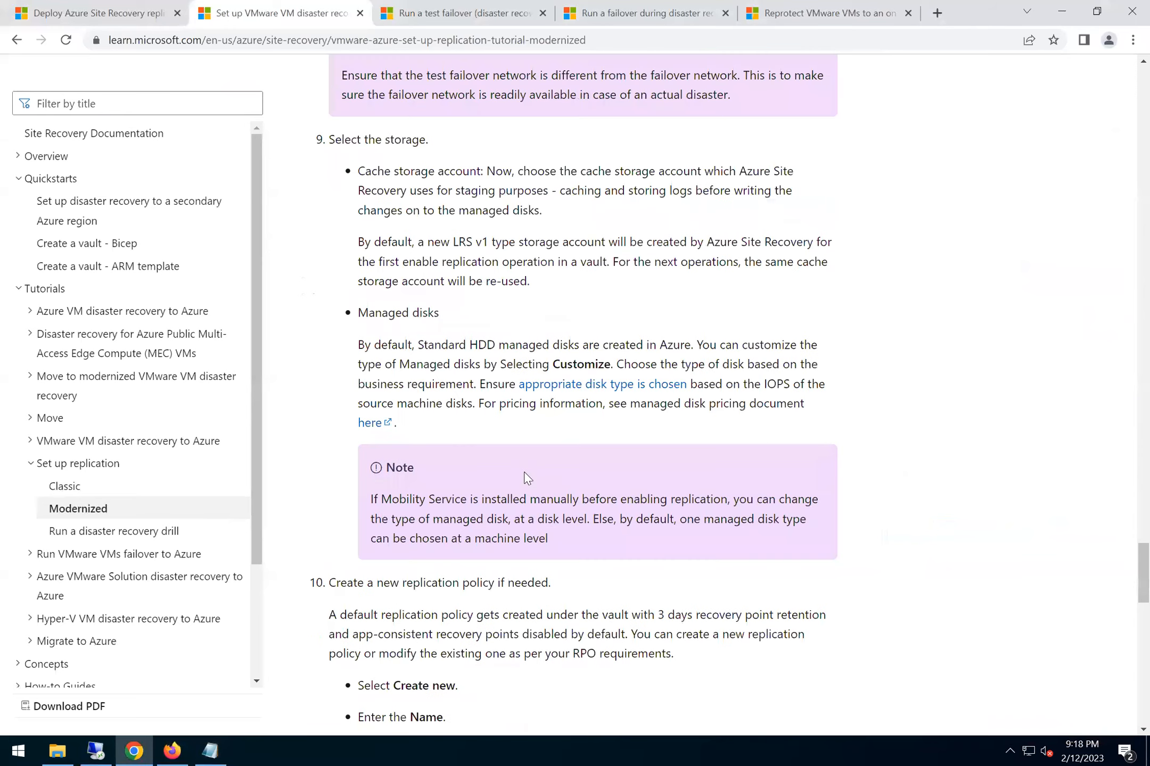
drag(1143, 548, 1128, 69)
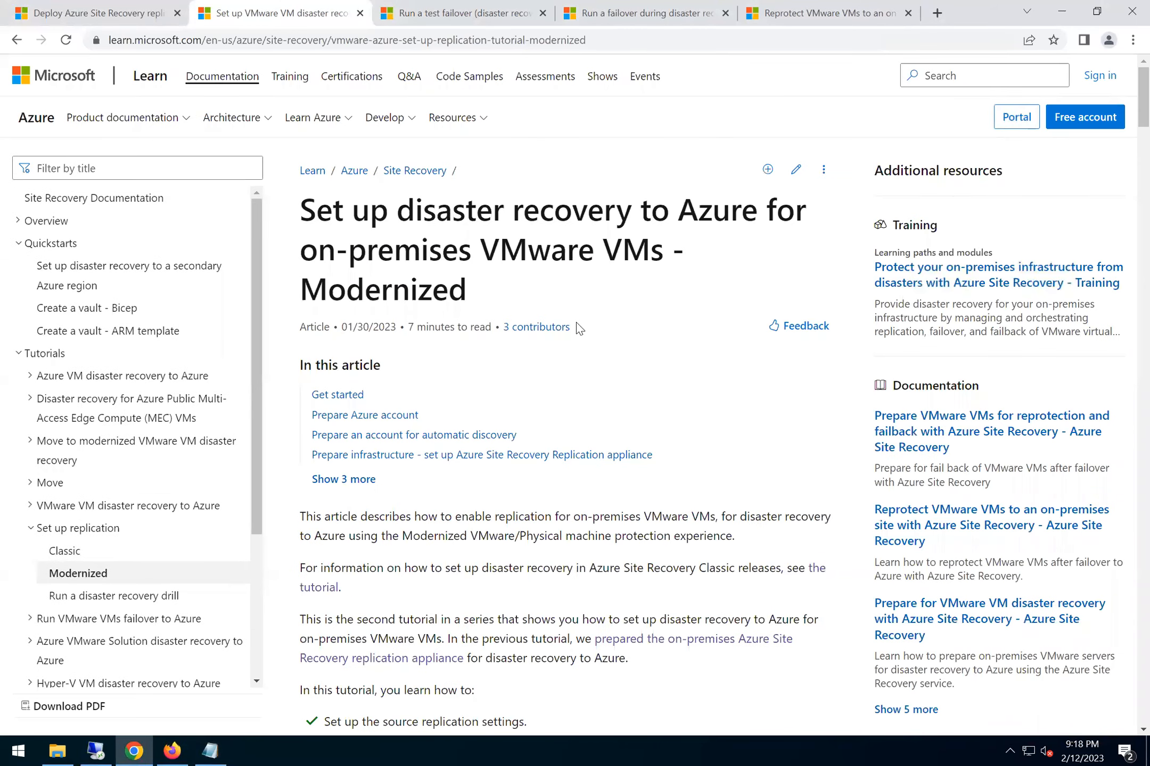
Switch back to Firefox and open the error details for the Enable replication job's stage "Installing Mobility Service and enabling replication".
click(168, 749)
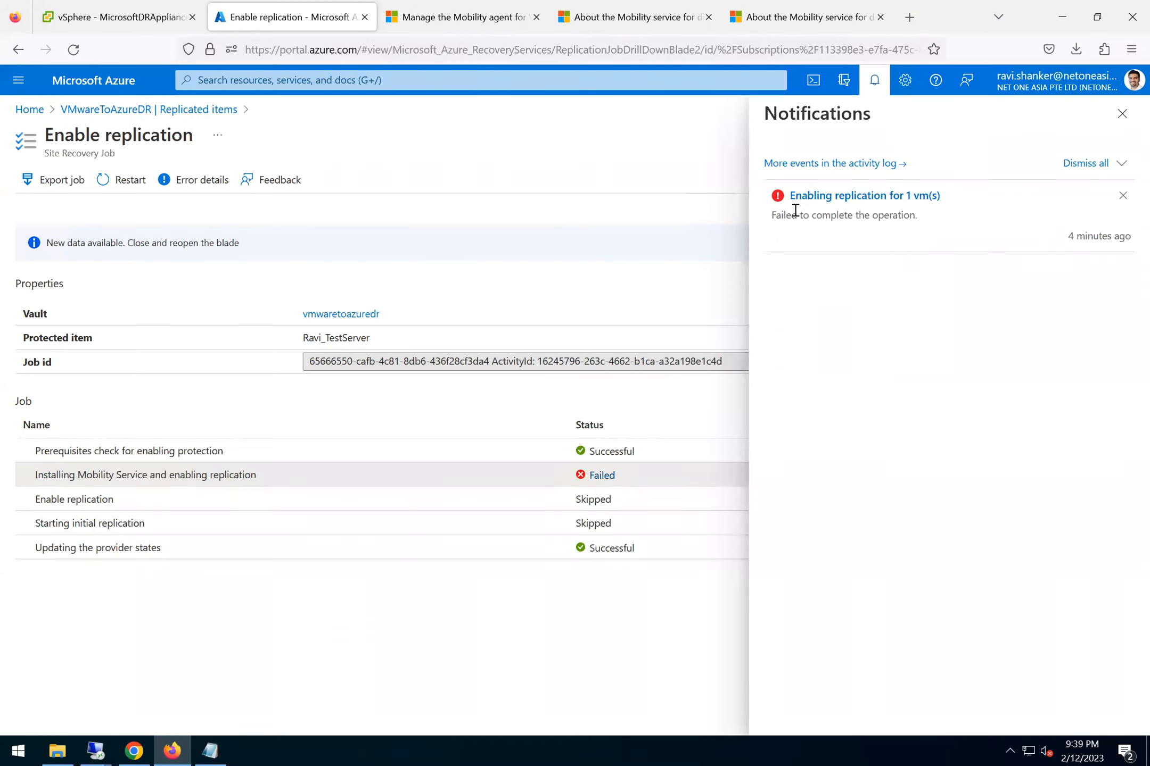
click(824, 207)
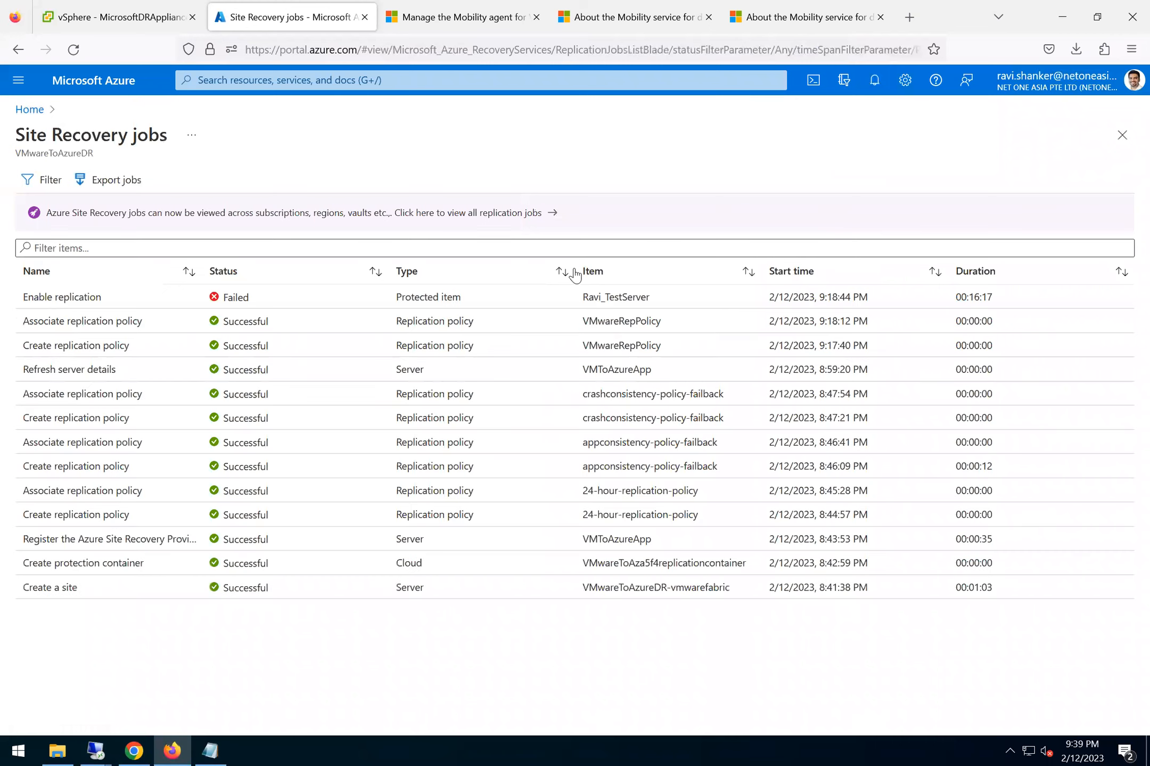
click(97, 303)
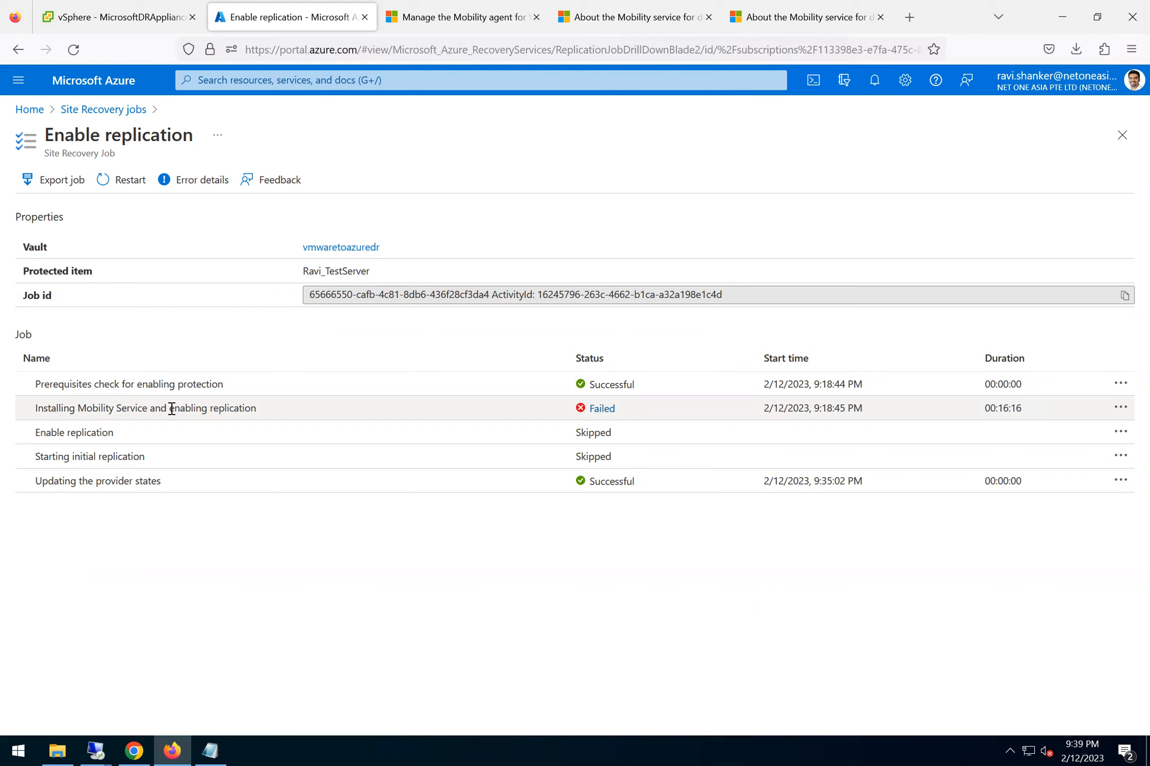
click(603, 410)
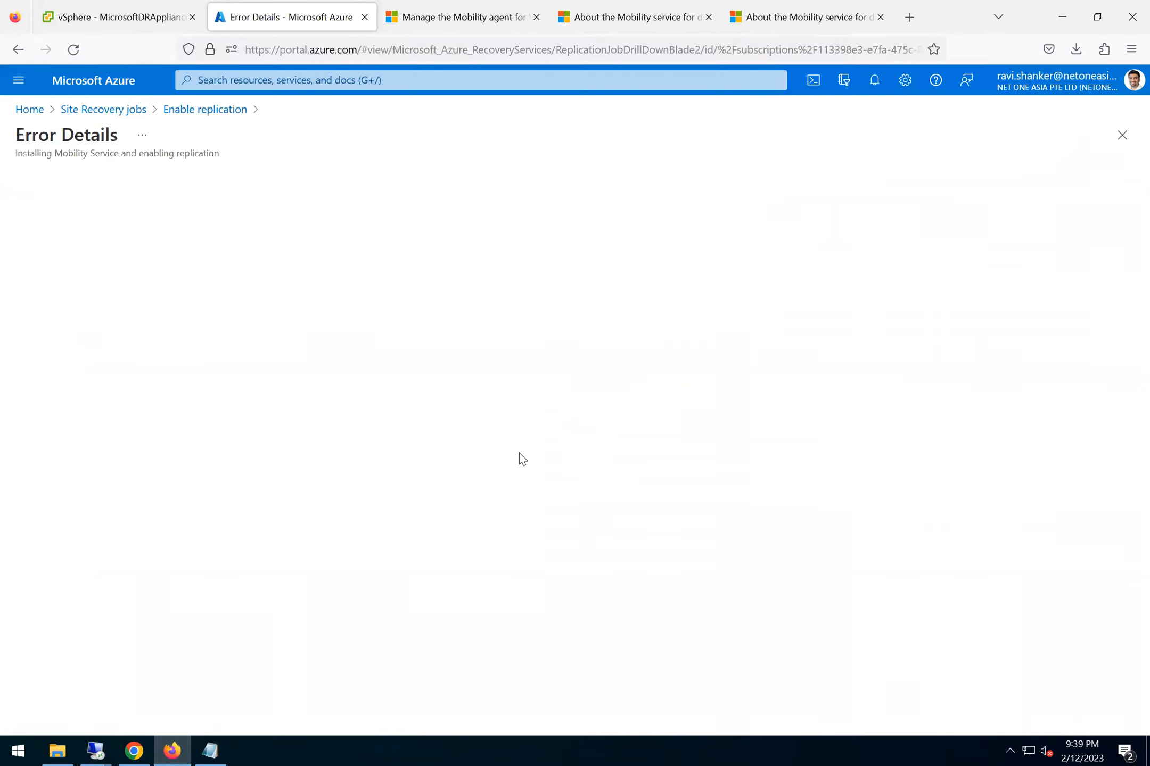
Examine the error messages, possible causes and recommendations listed for the Mobility Service installation stage.
drag(161, 313, 568, 314)
drag(82, 369, 140, 369)
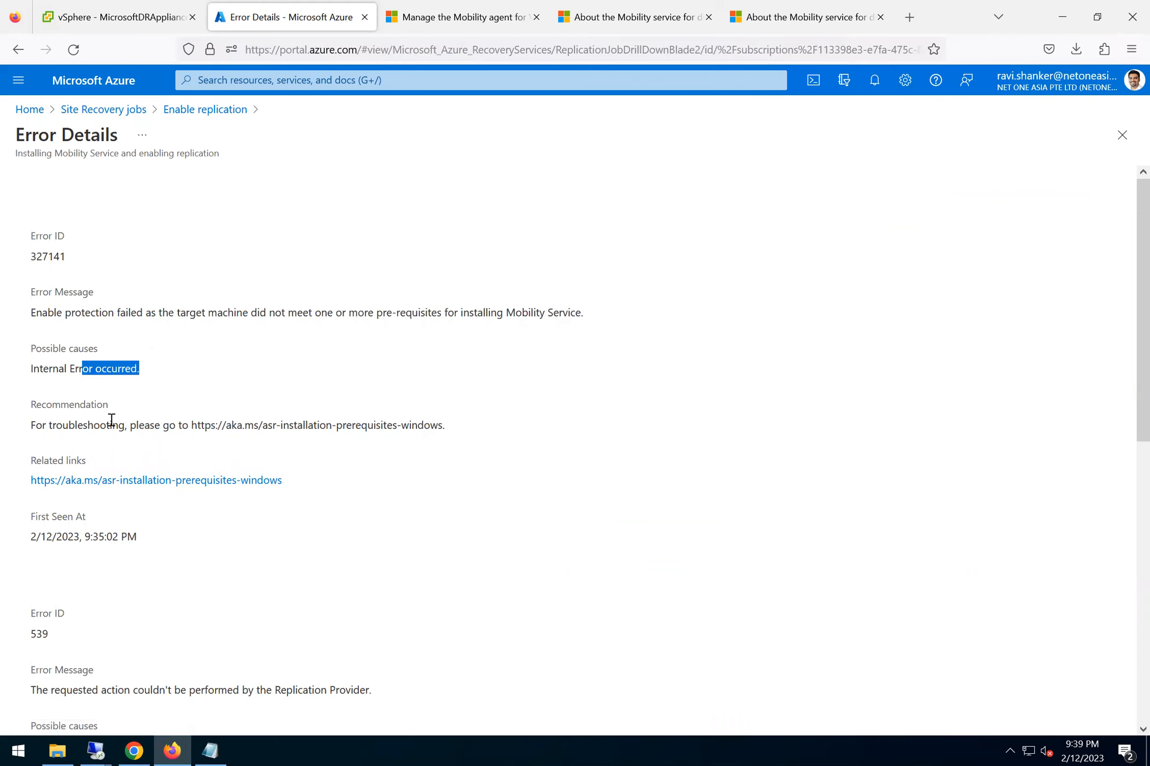
scroll(193, 591, down, 2)
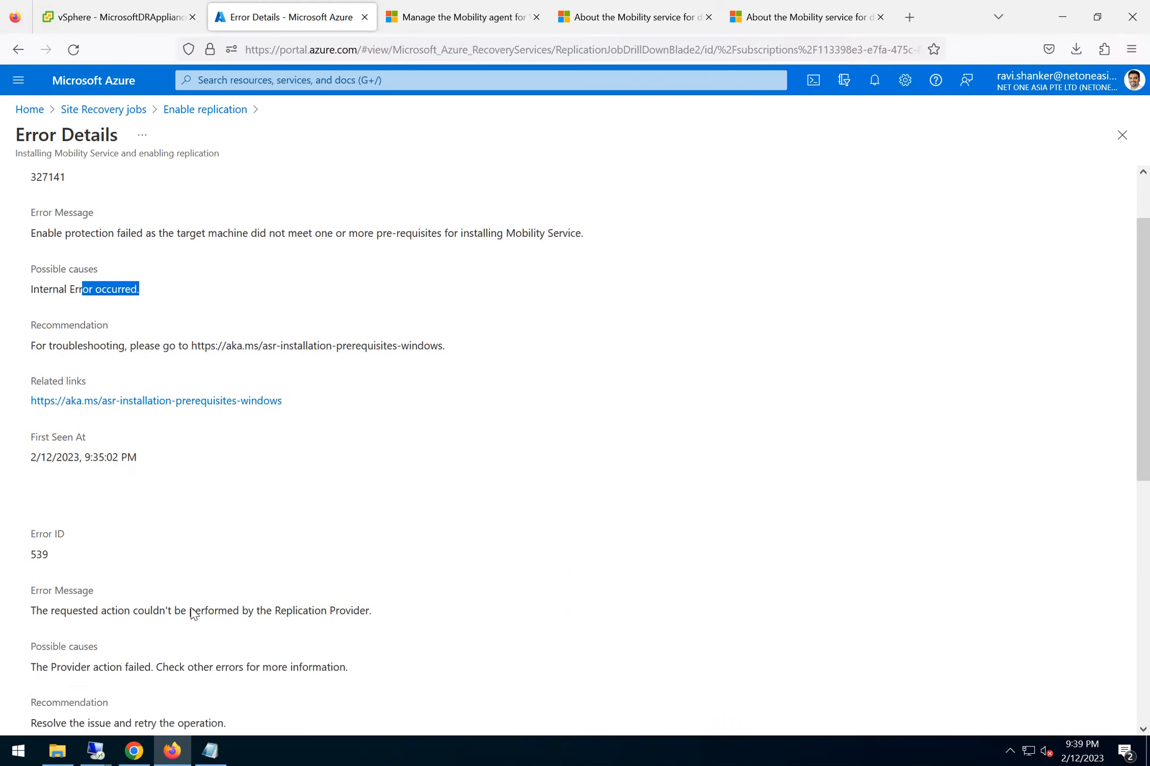
scroll(204, 628, down, 2)
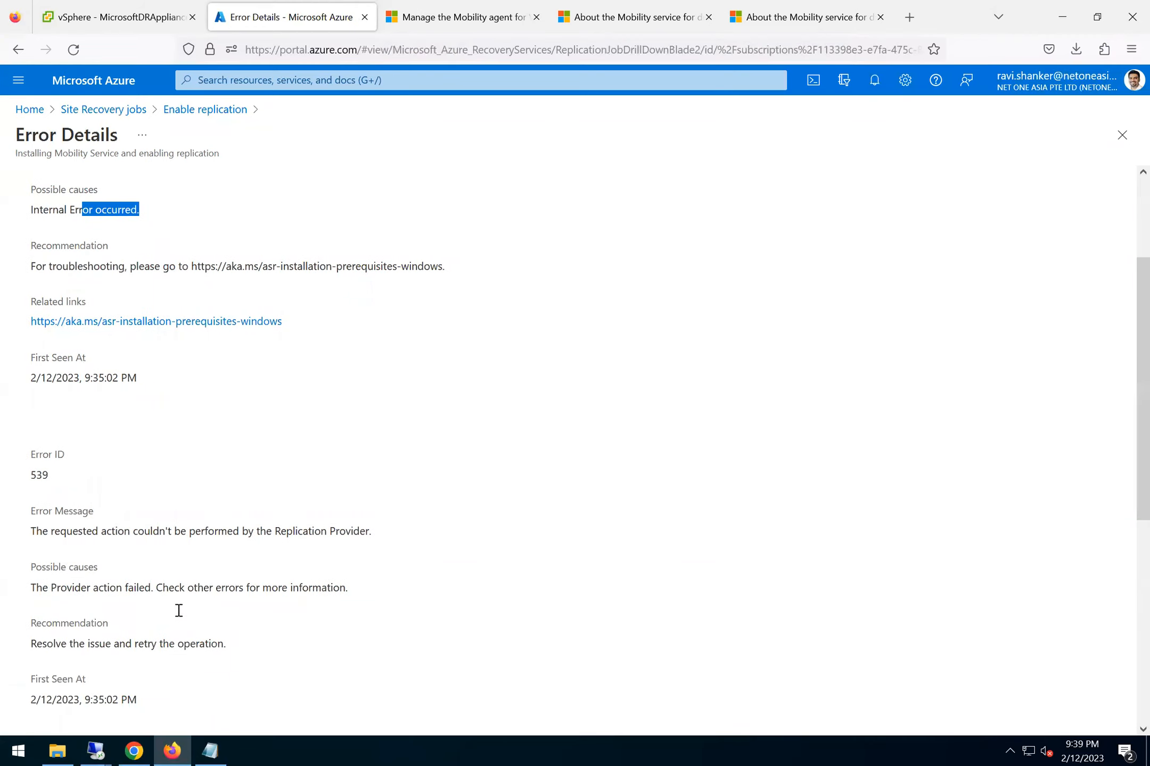
scroll(180, 615, down, 2)
scroll(180, 617, down, 6)
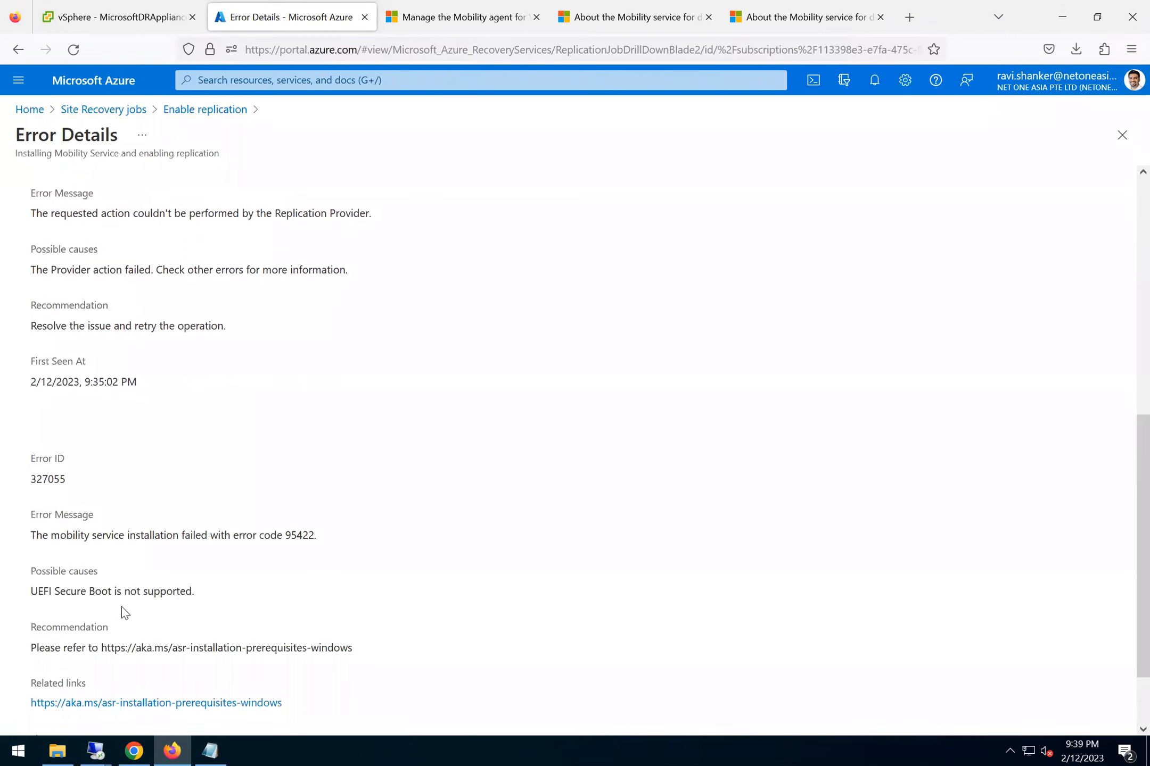
drag(32, 592, 189, 592)
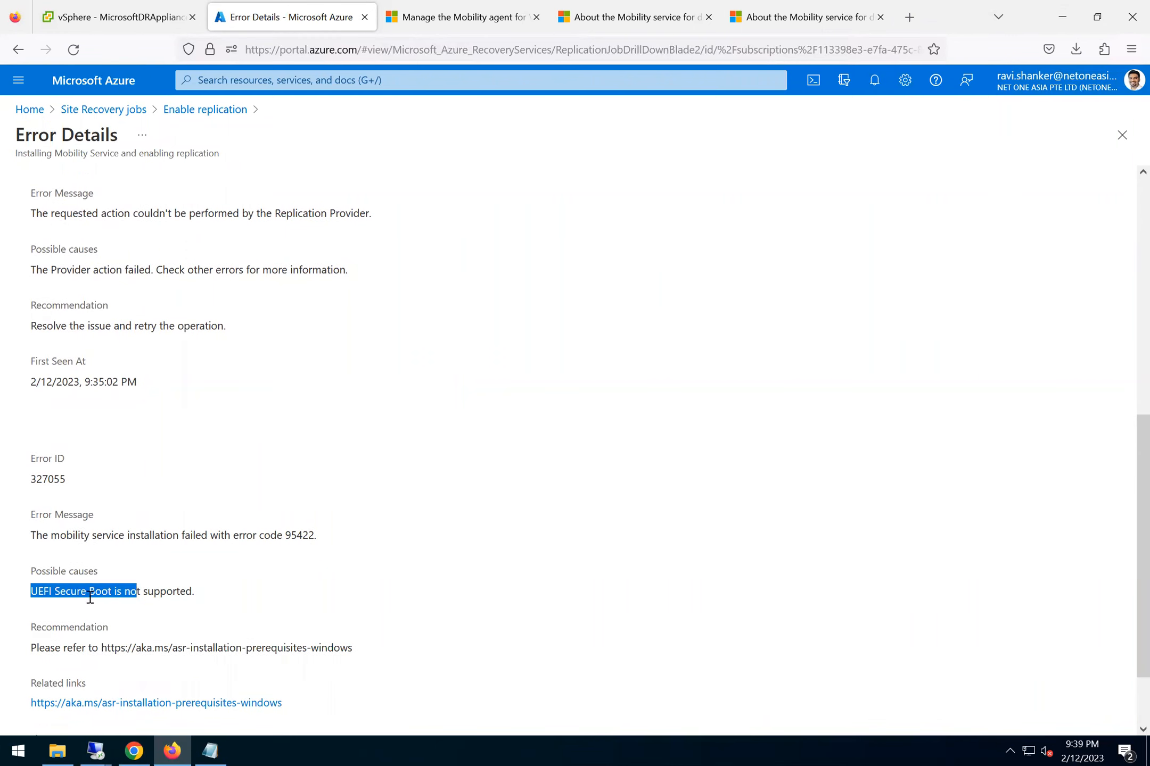
scroll(293, 591, down, 2)
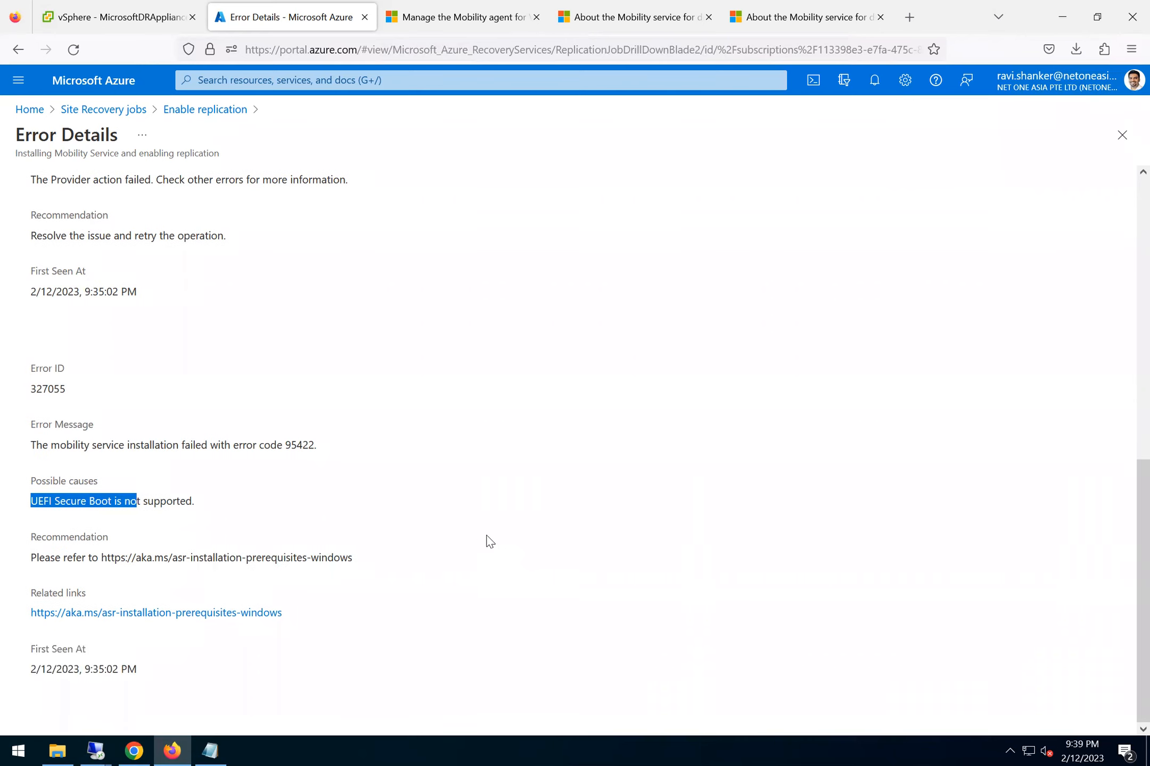
scroll(492, 532, up, 3)
scroll(495, 529, down, 2)
scroll(495, 524, down, 1)
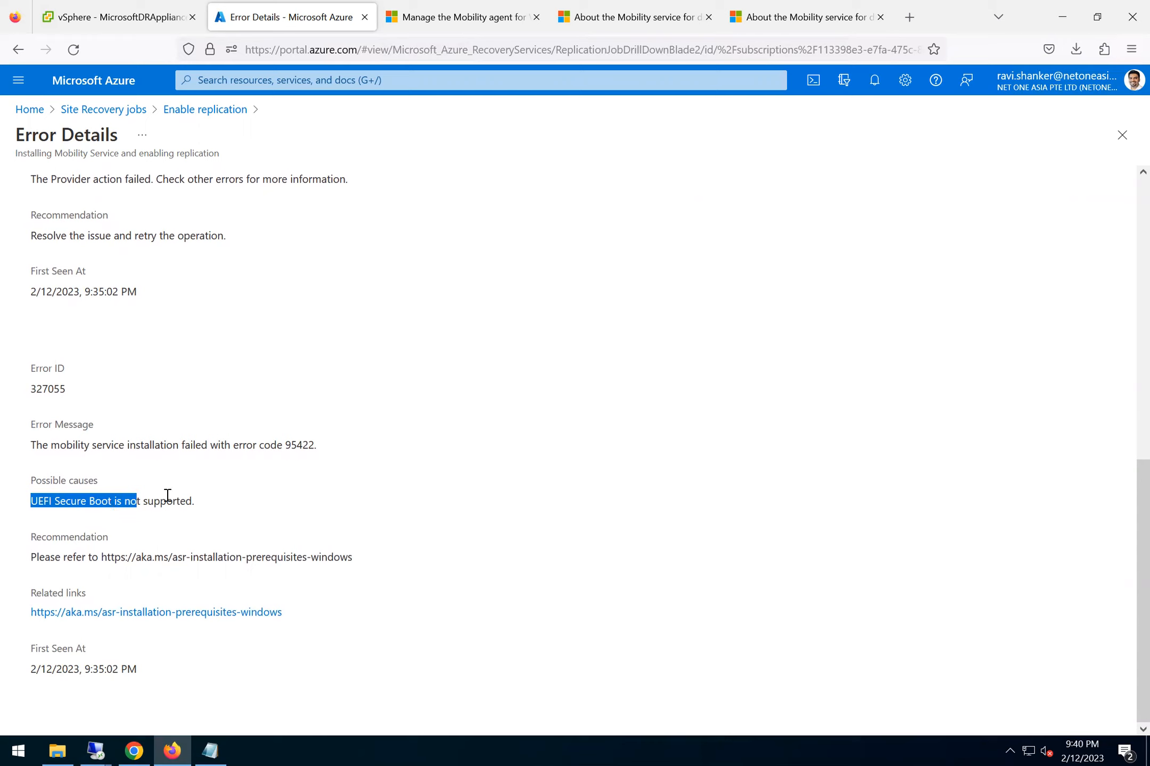
Switch to the vSphere Client and open the settings of the test server virtual machine.
click(116, 18)
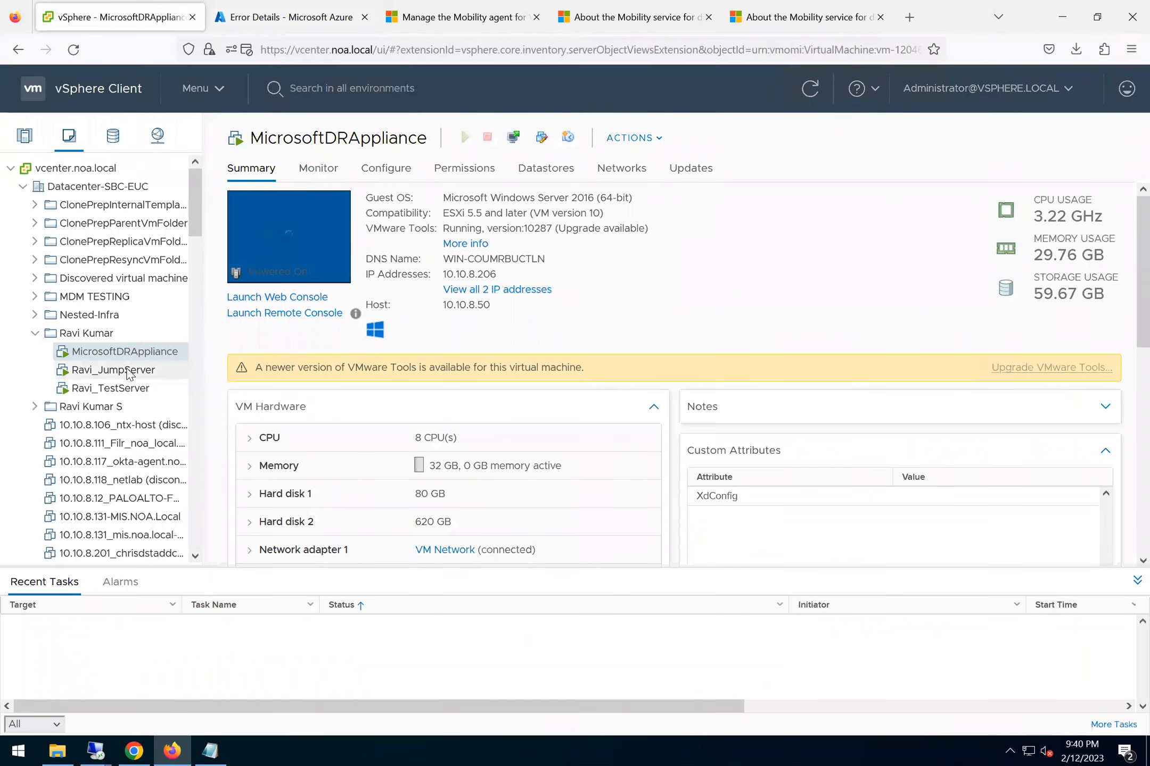
click(129, 397)
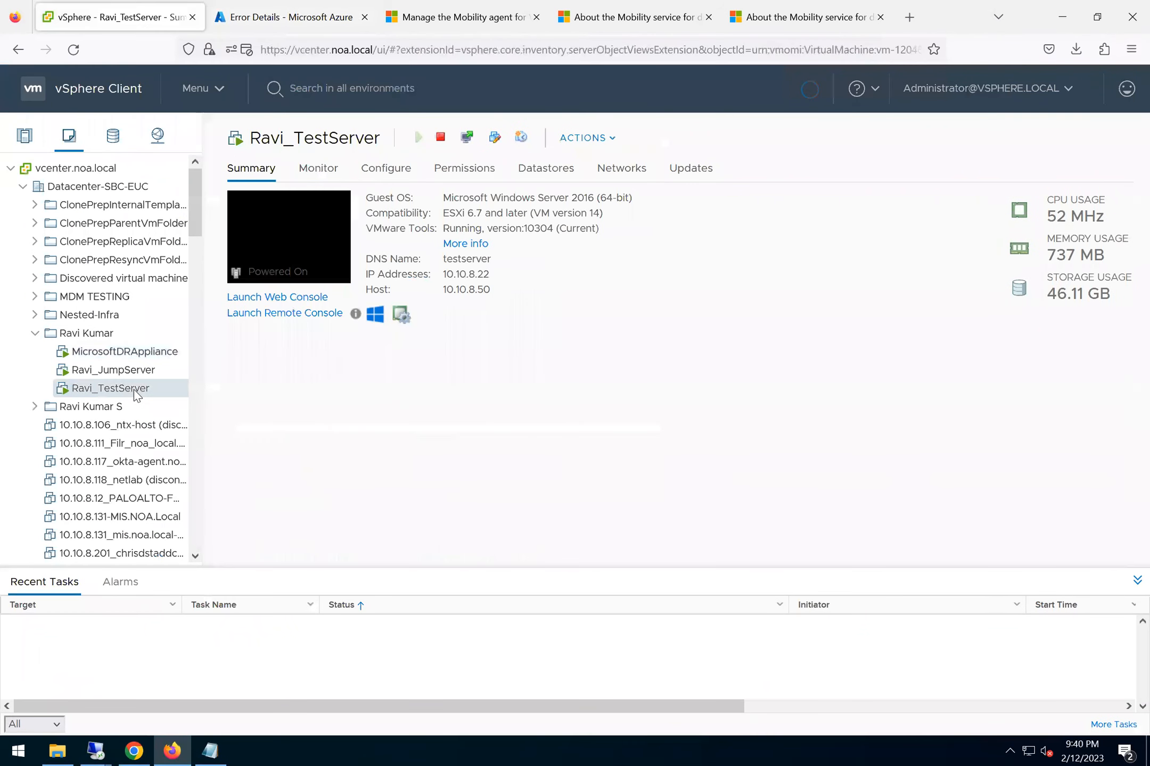
right_click(133, 395)
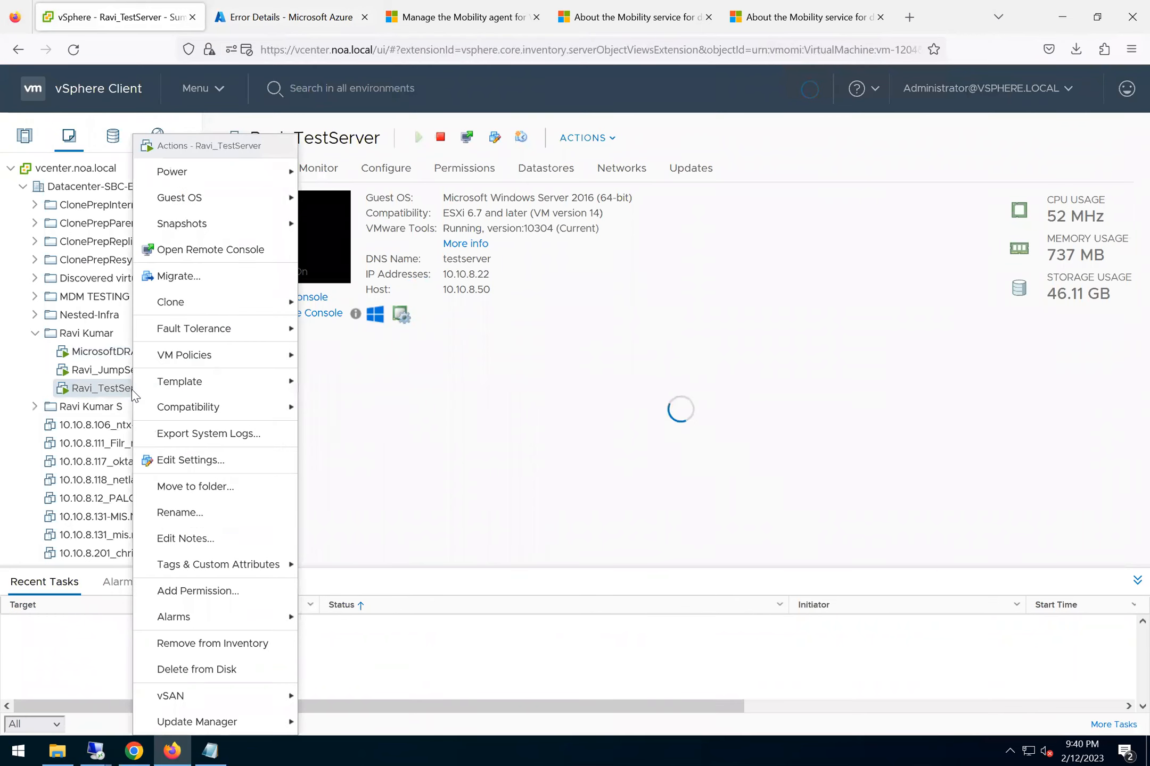
click(215, 461)
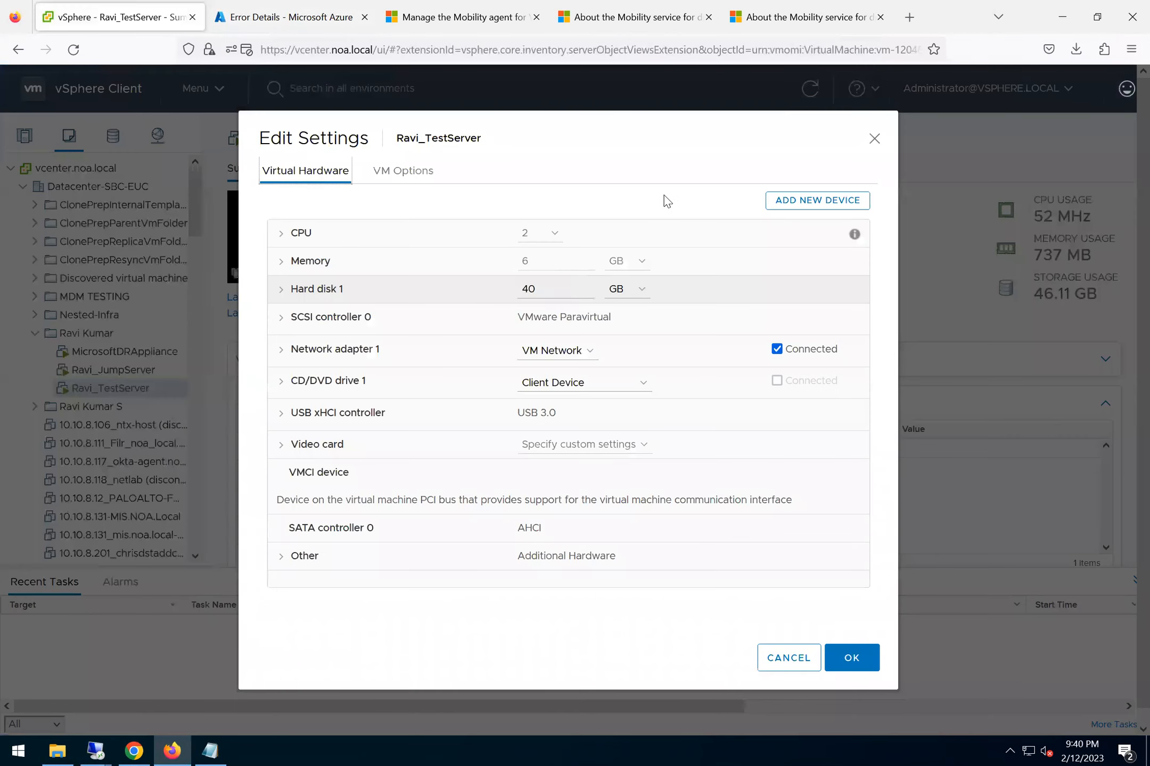
Inspect the test server's general and boot options, including firmware and Secure Boot, and close the settings without saving.
click(428, 179)
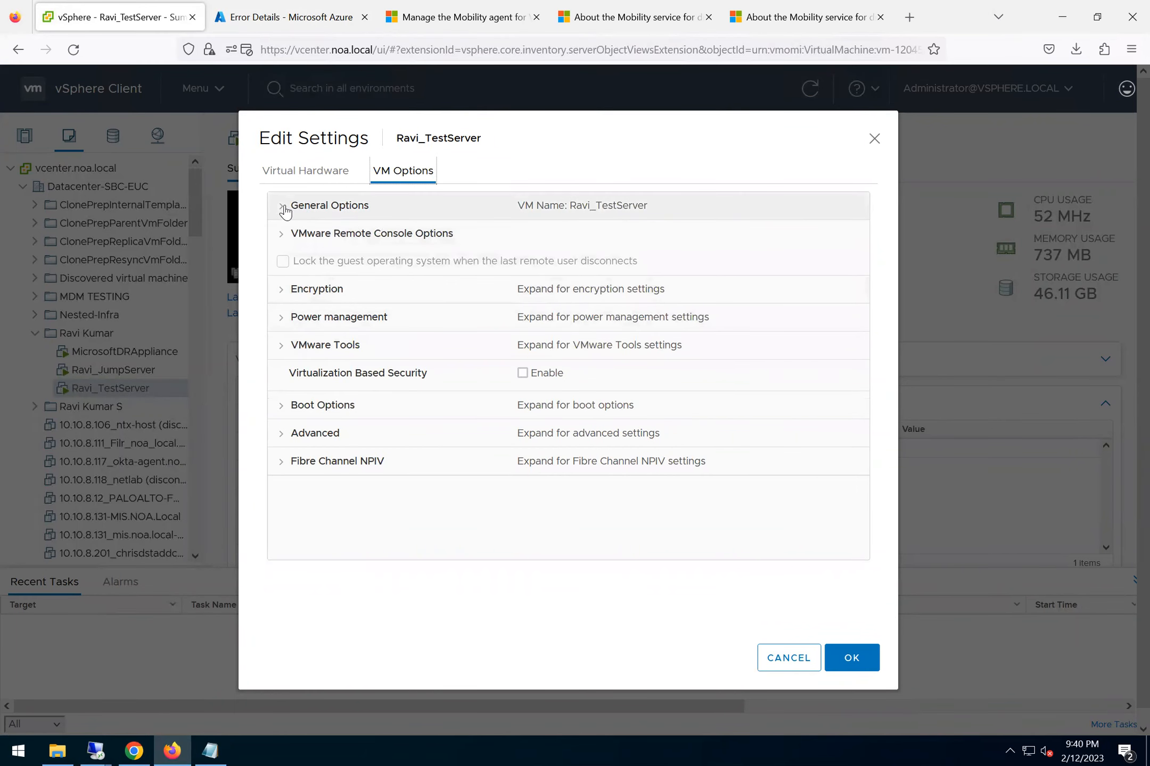
click(301, 214)
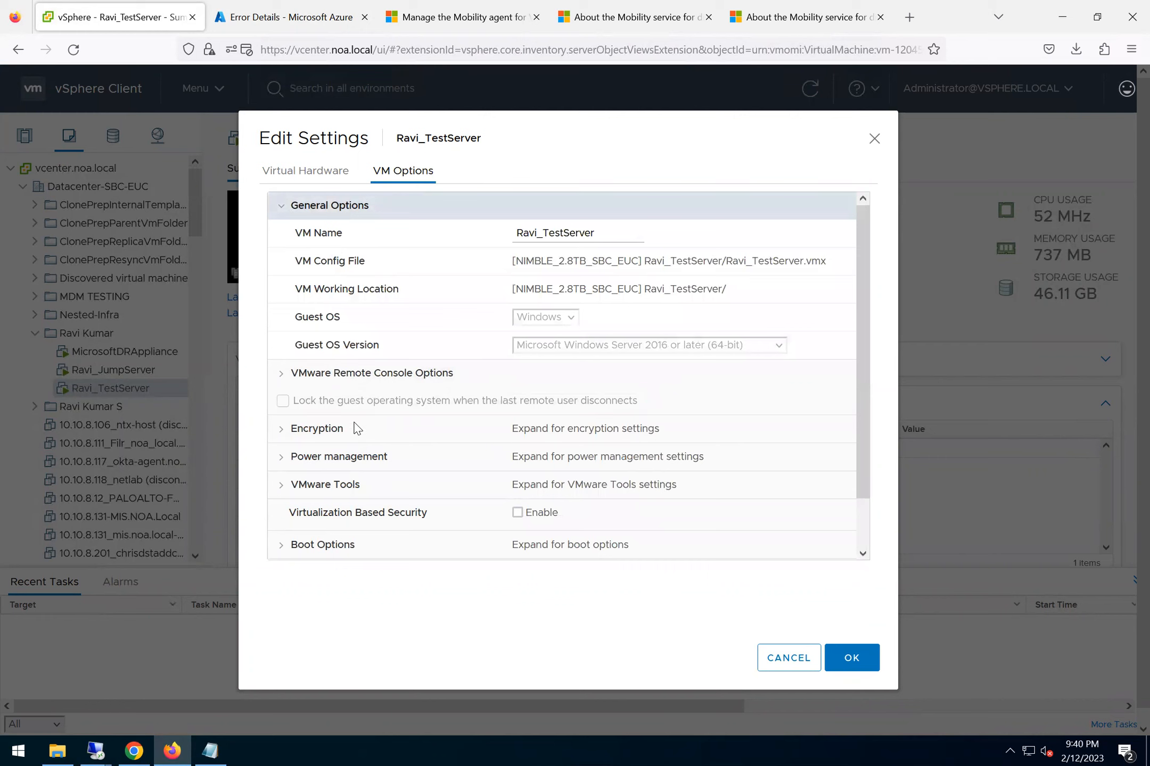
scroll(323, 430, down, 1)
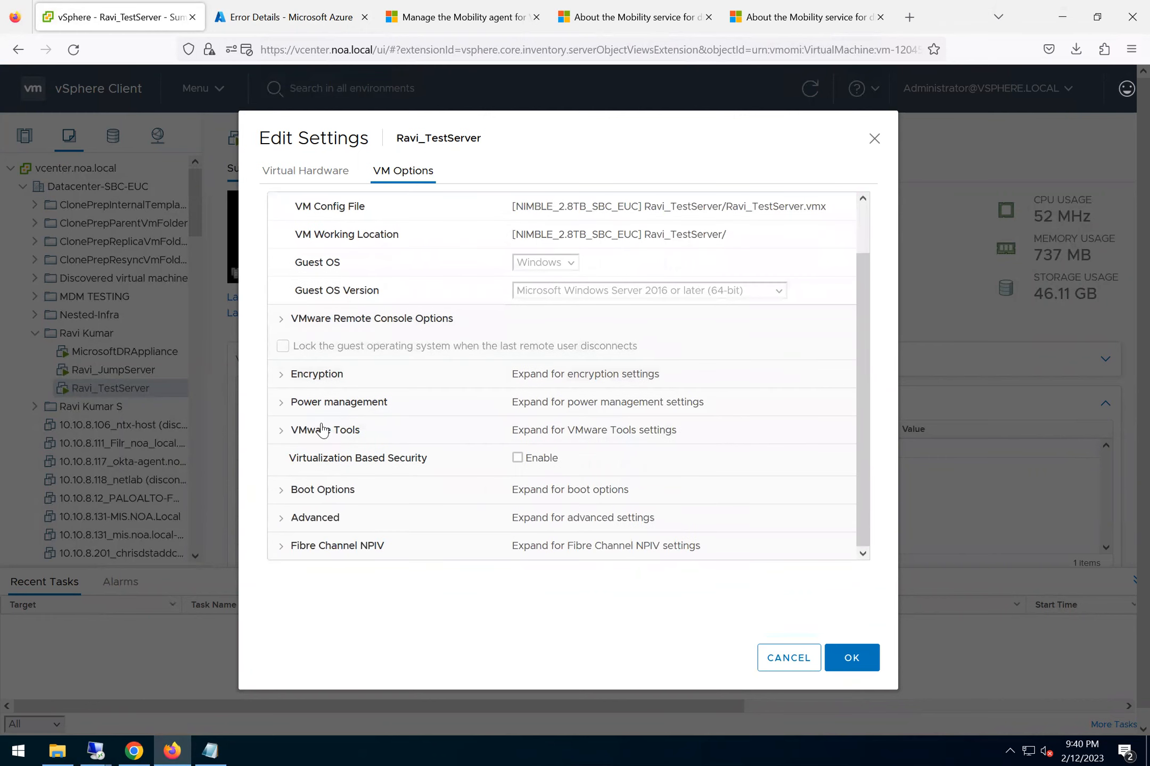
click(288, 492)
scroll(431, 467, down, 1)
scroll(429, 463, down, 1)
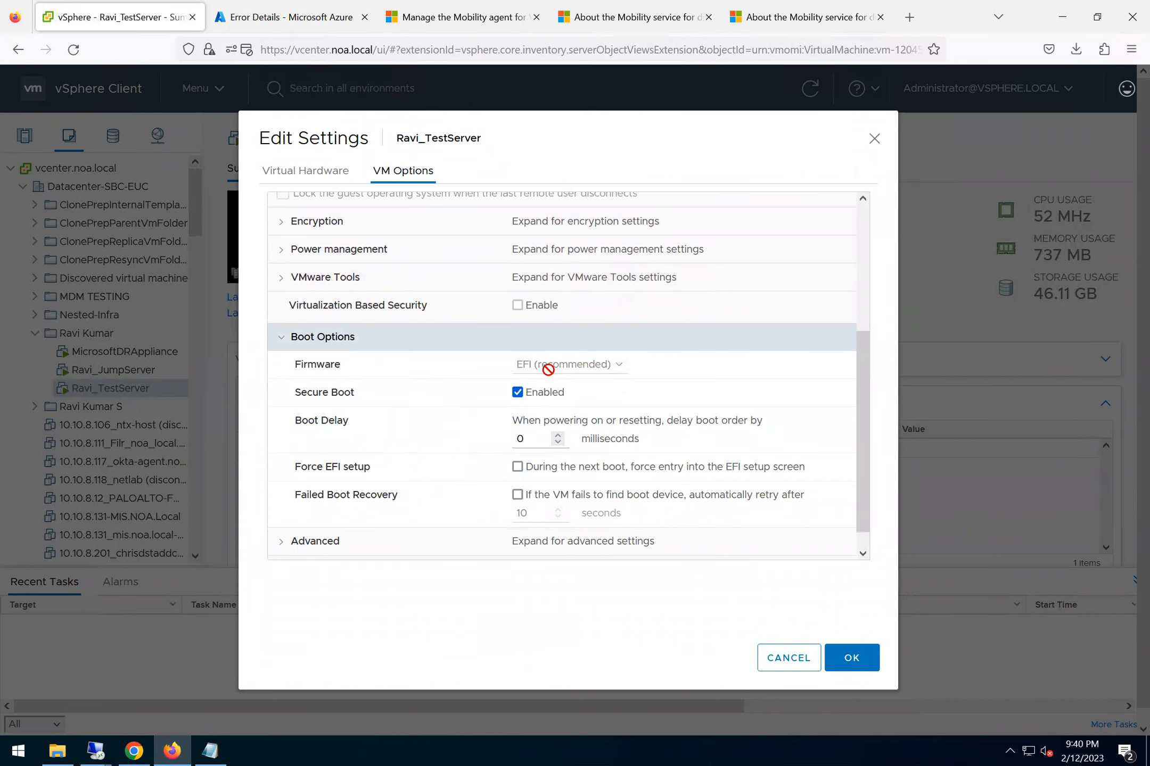
scroll(552, 370, down, 1)
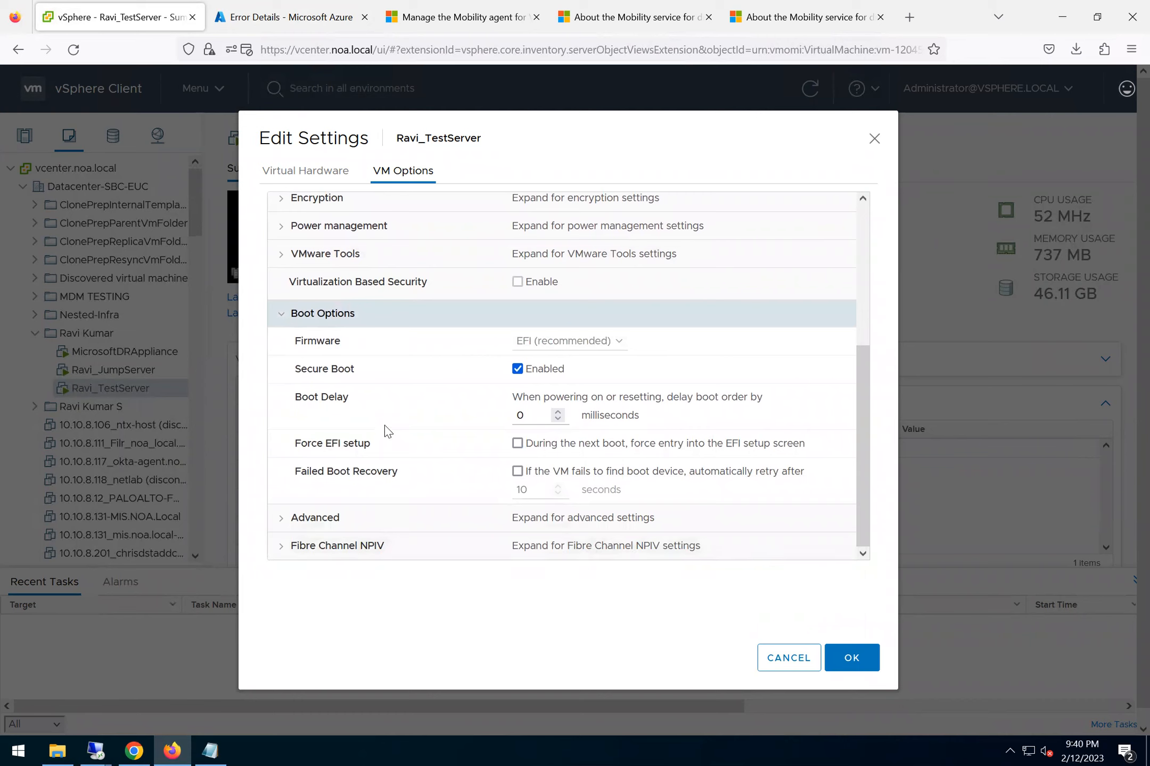
scroll(407, 436, down, 1)
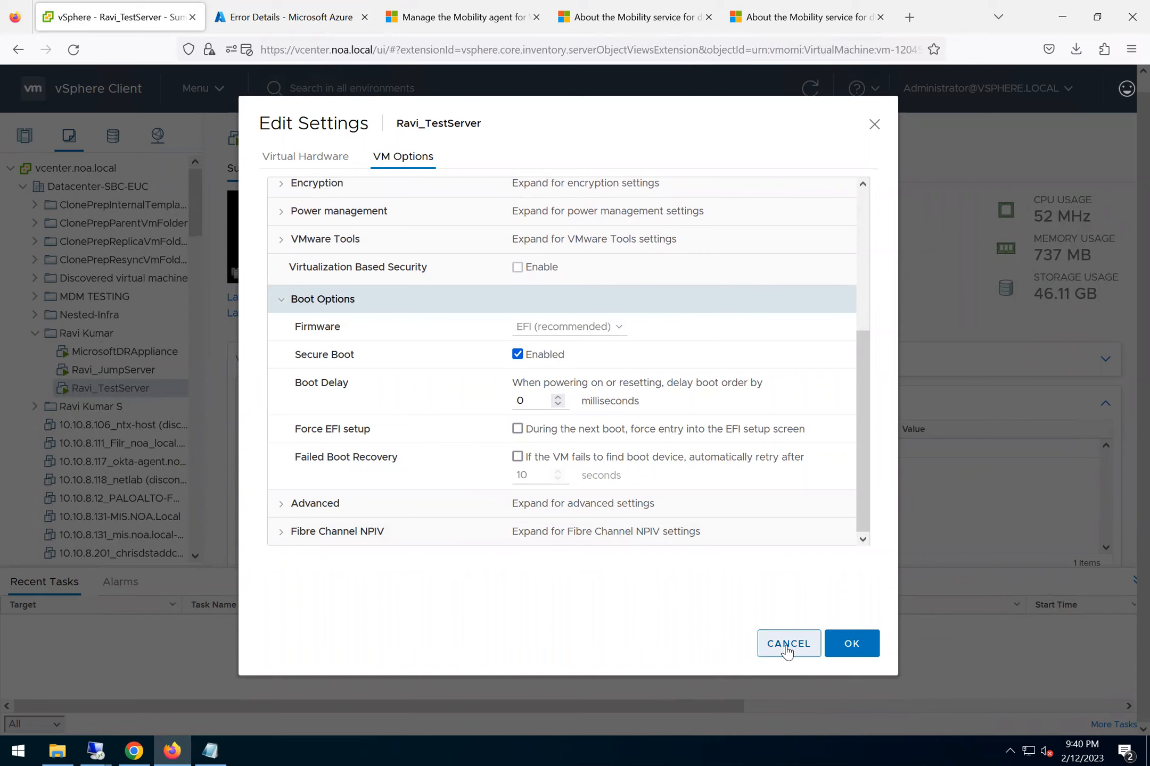
scroll(687, 485, up, 5)
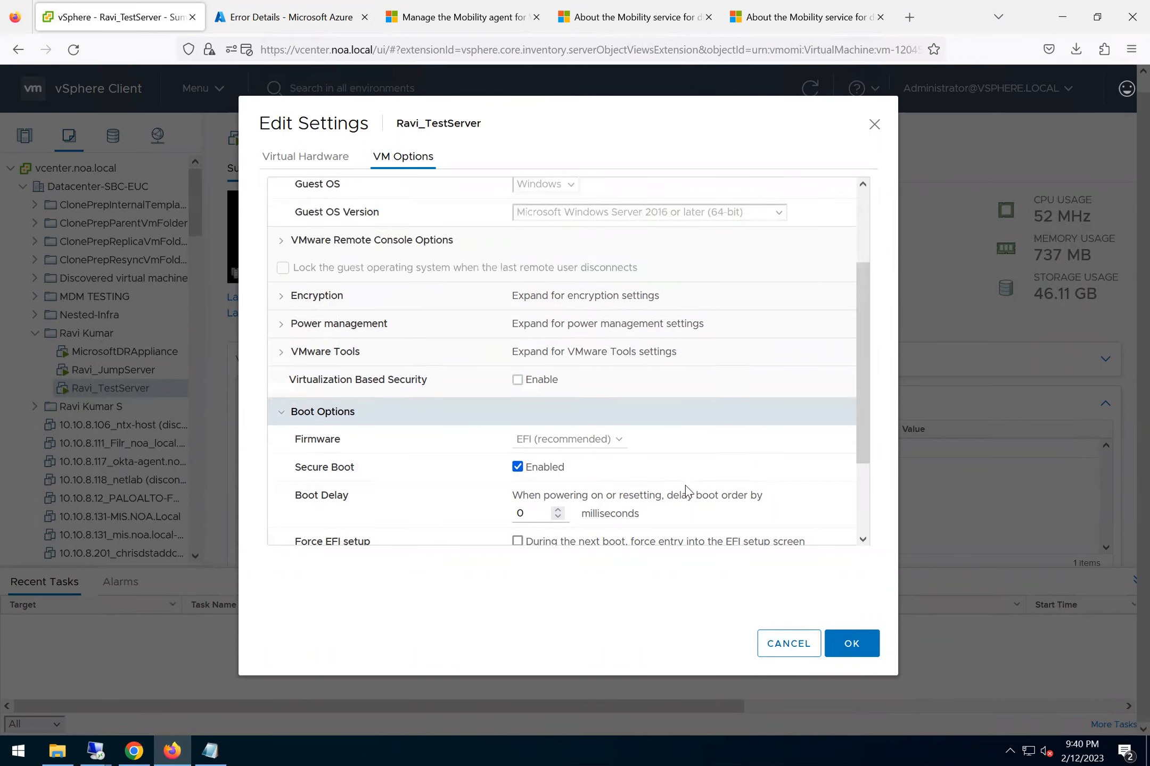
click(806, 644)
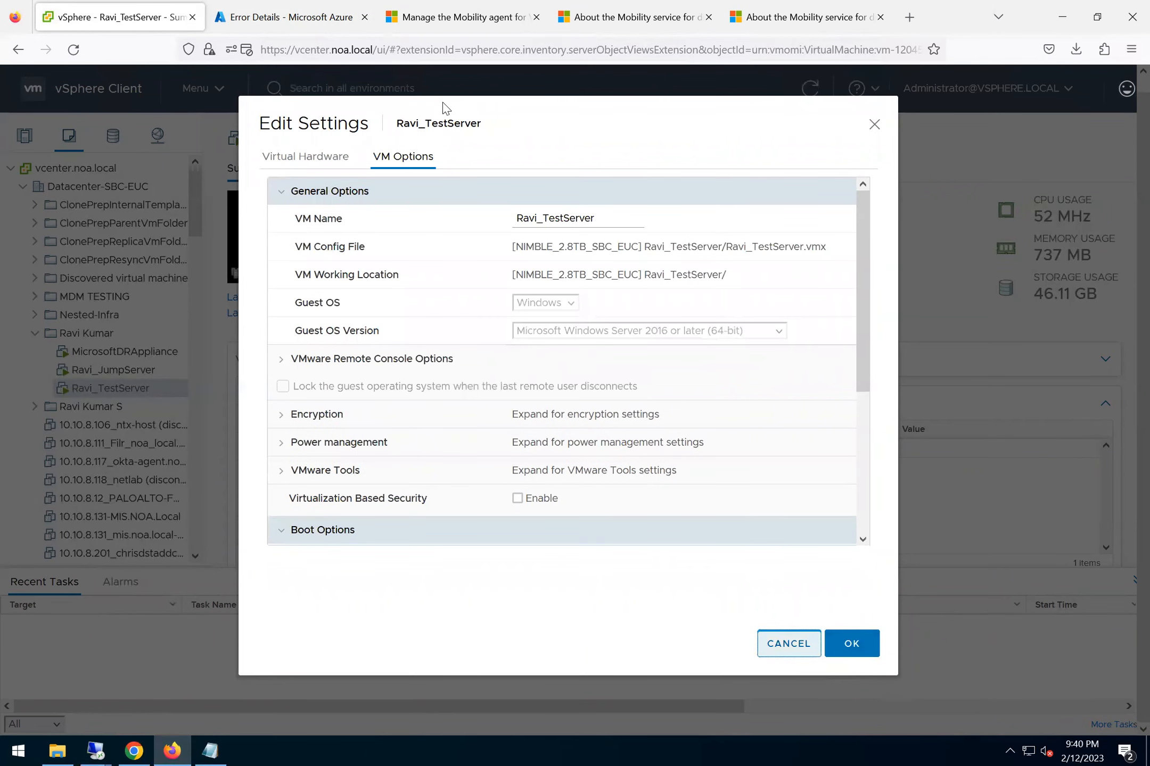
Review the Microsoft Learn article on managing the Mobility agent, covering manual updates on protected servers and uninstallation.
click(436, 25)
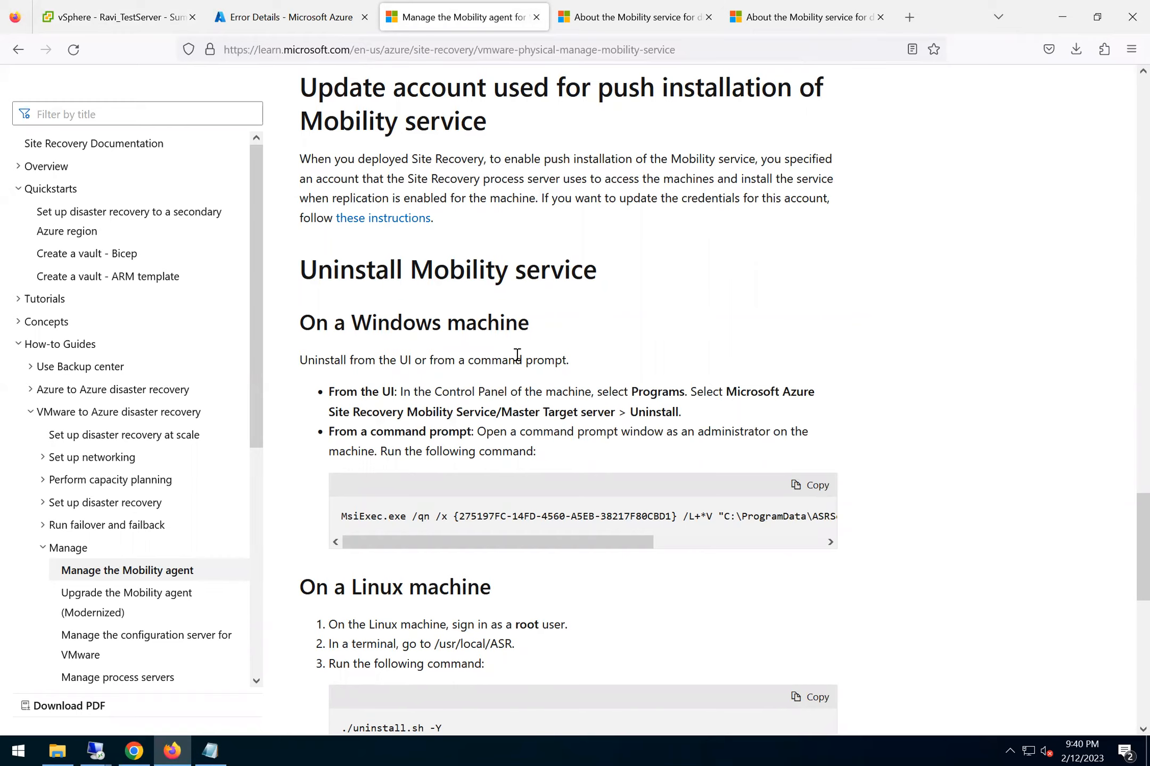
scroll(540, 381, up, 5)
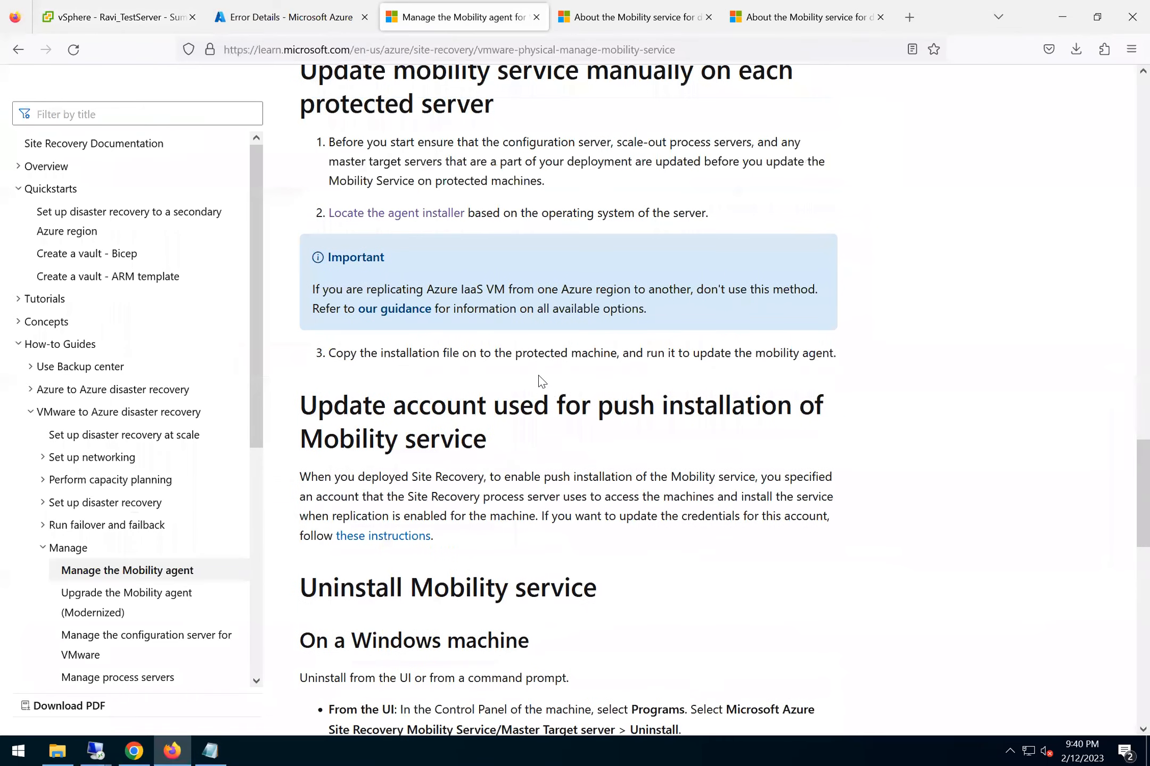
scroll(540, 382, up, 4)
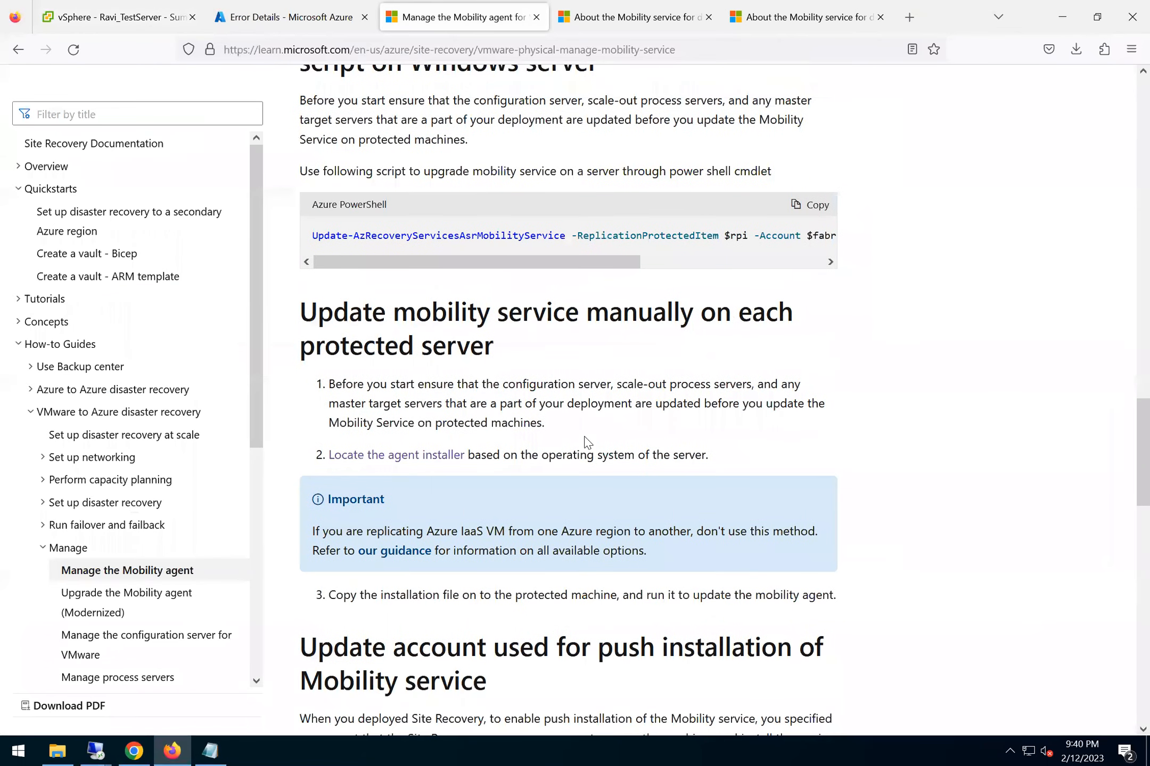
scroll(588, 437, down, 9)
Examine the modernized UI installation instructions for the Mobility service, including the prerequisites and the installer folder on the appliance.
click(675, 27)
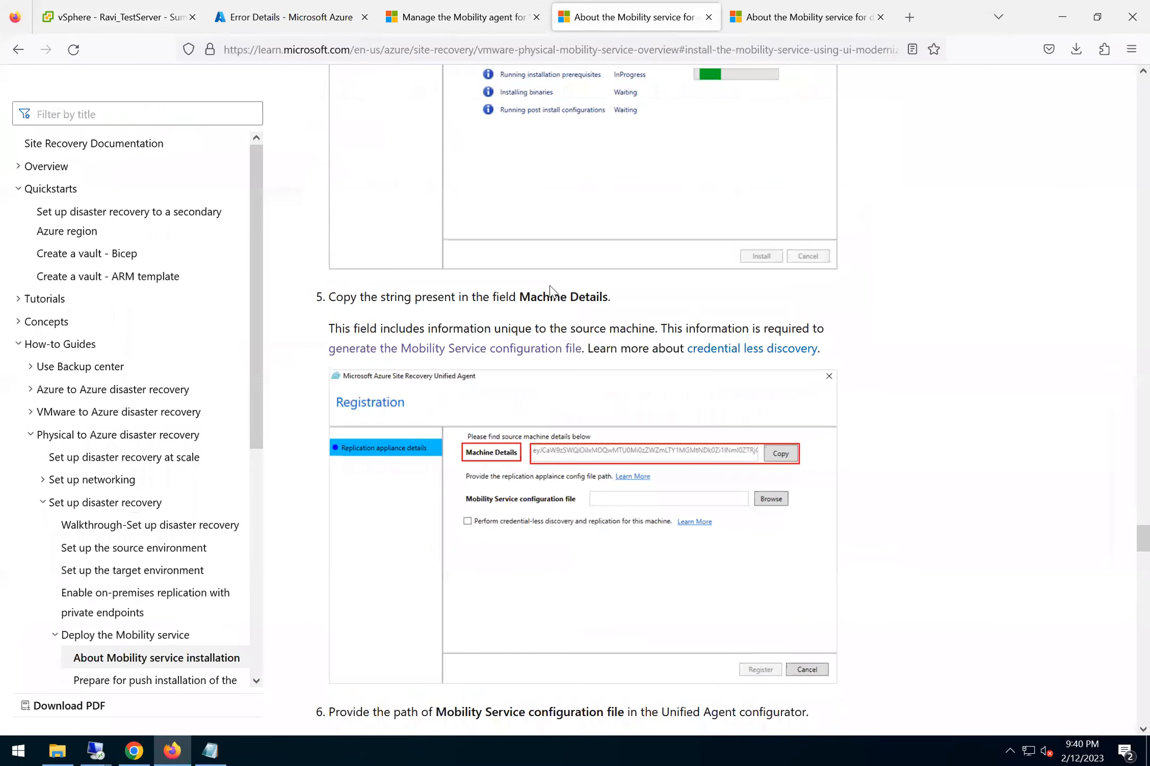
scroll(672, 377, up, 7)
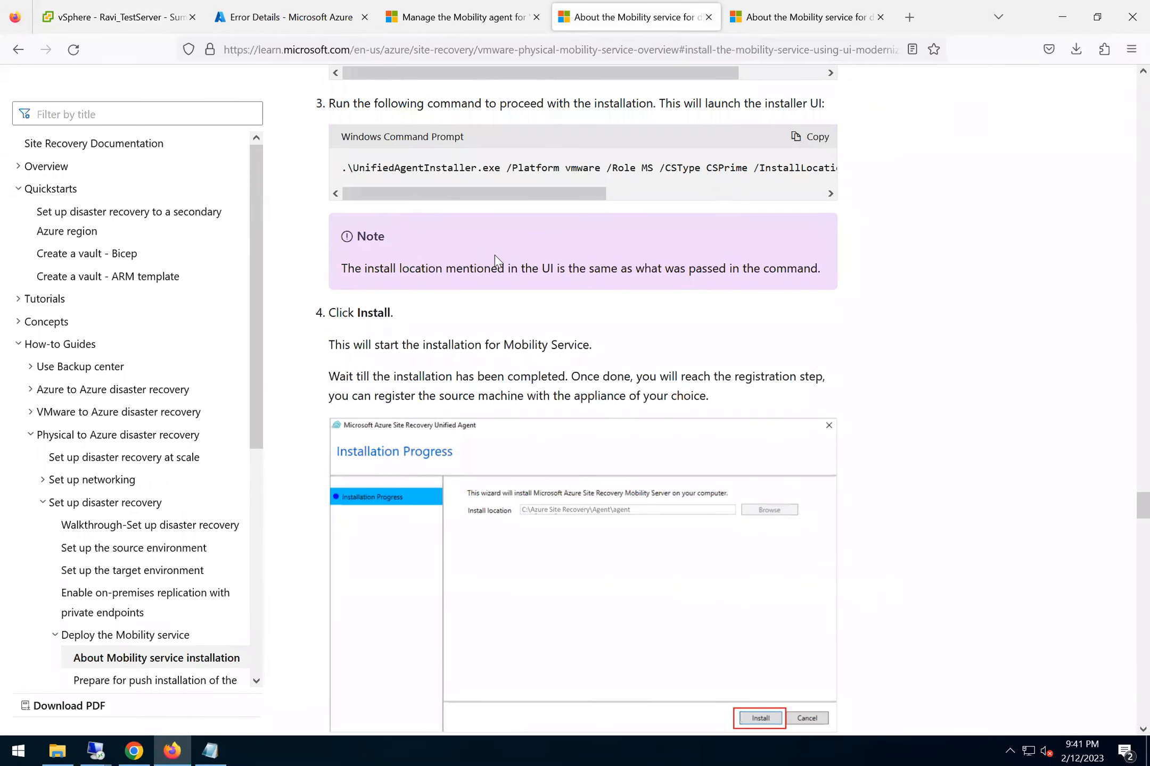
scroll(495, 255, up, 8)
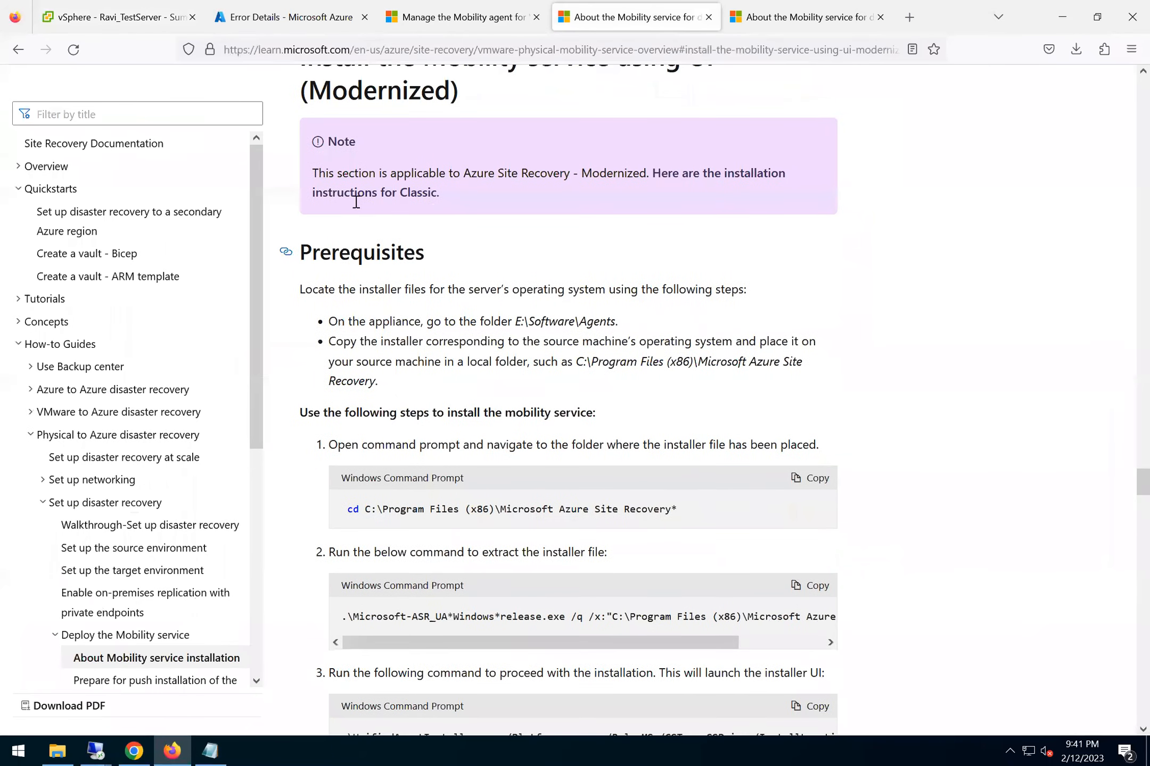
scroll(429, 215, up, 2)
scroll(423, 207, down, 1)
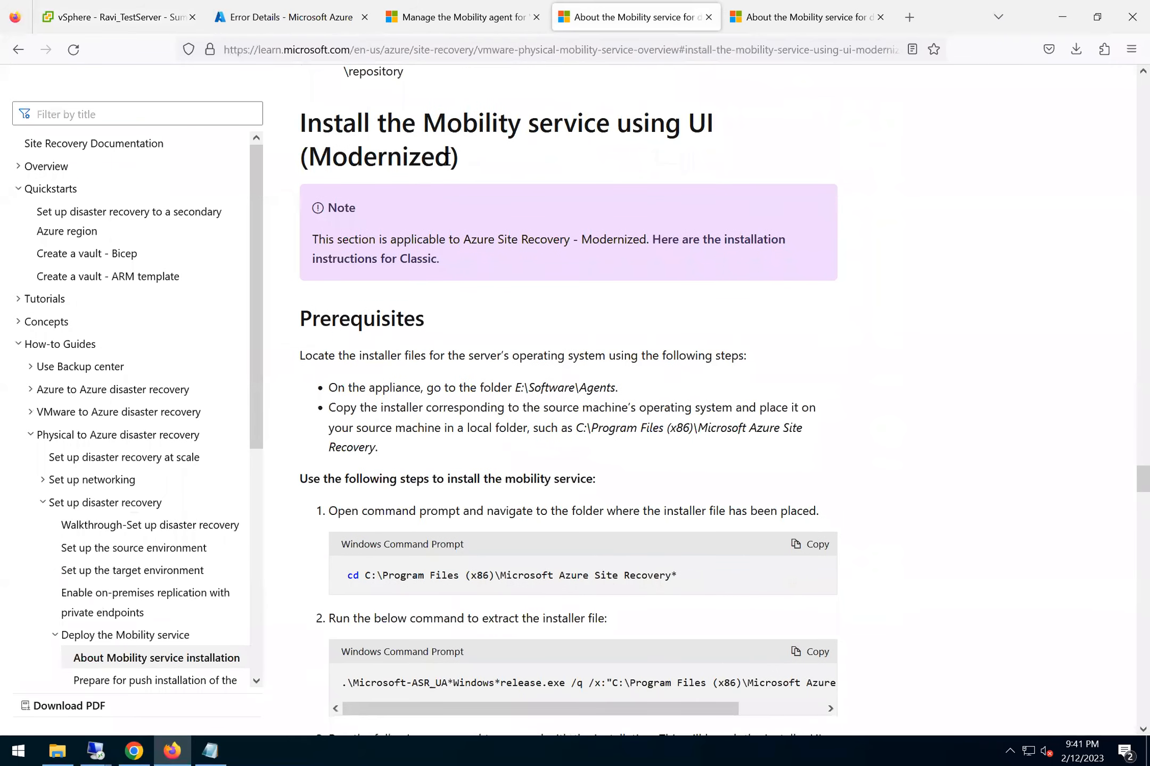
scroll(567, 292, down, 3)
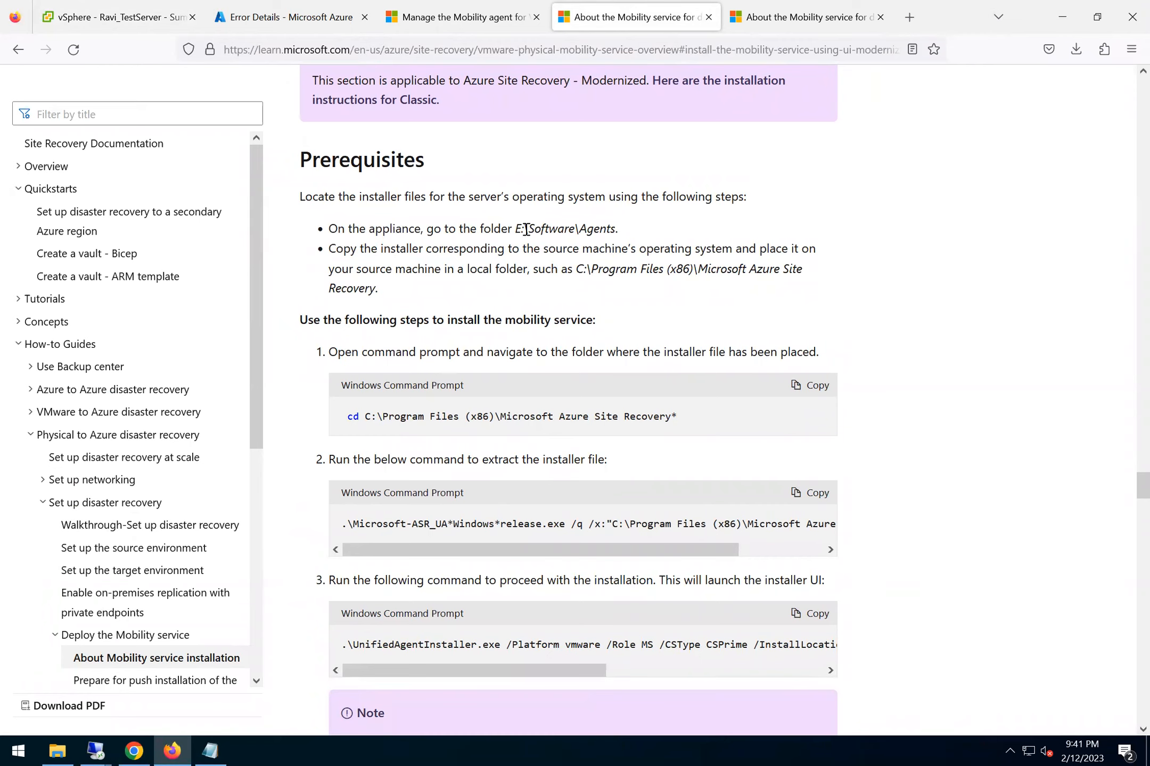
drag(526, 229, 592, 229)
Switch to the appliance's remote desktop session, locate the Windows agent installer in E:\Software\Agents, and minimize the folder window.
click(96, 750)
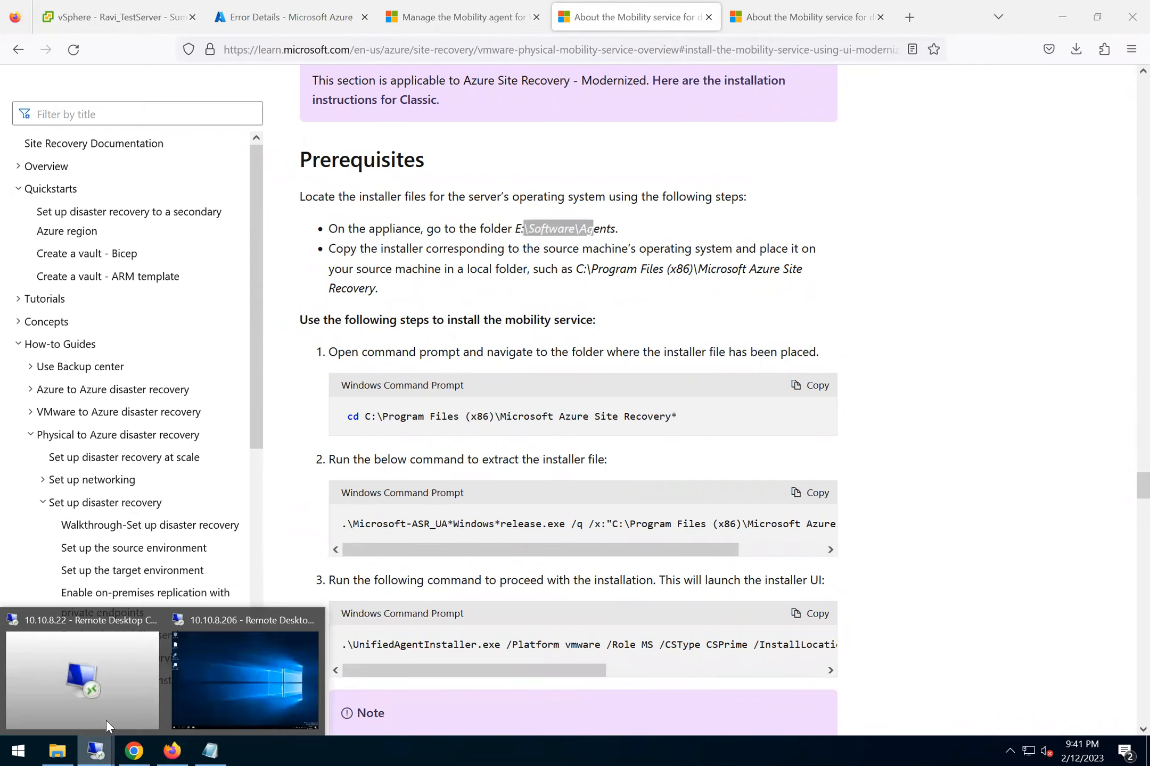
click(272, 662)
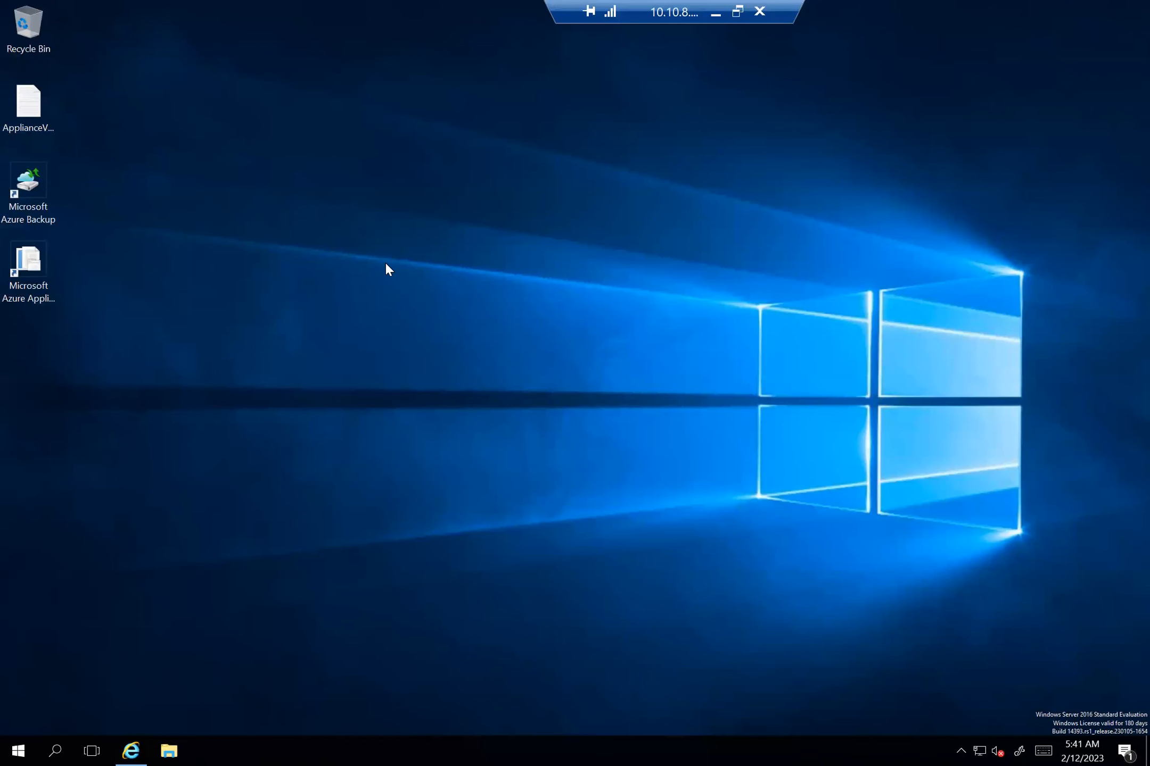
key(super+e)
click(223, 339)
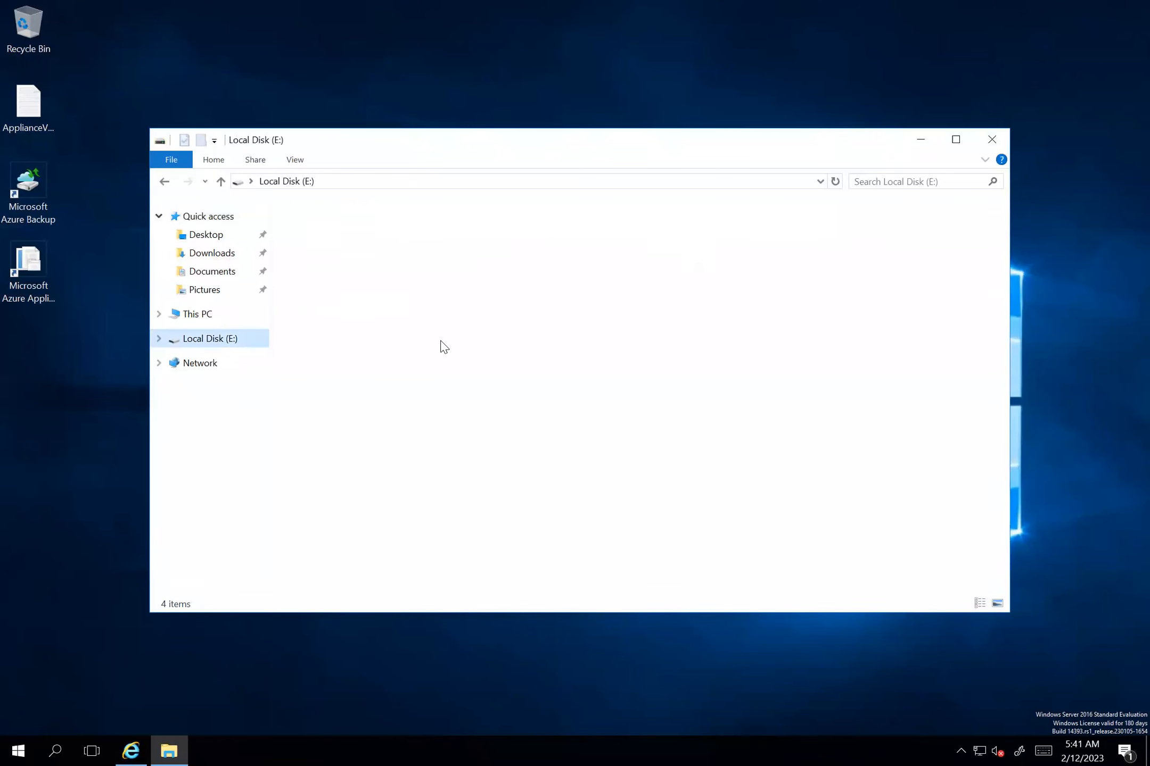
double_click(330, 361)
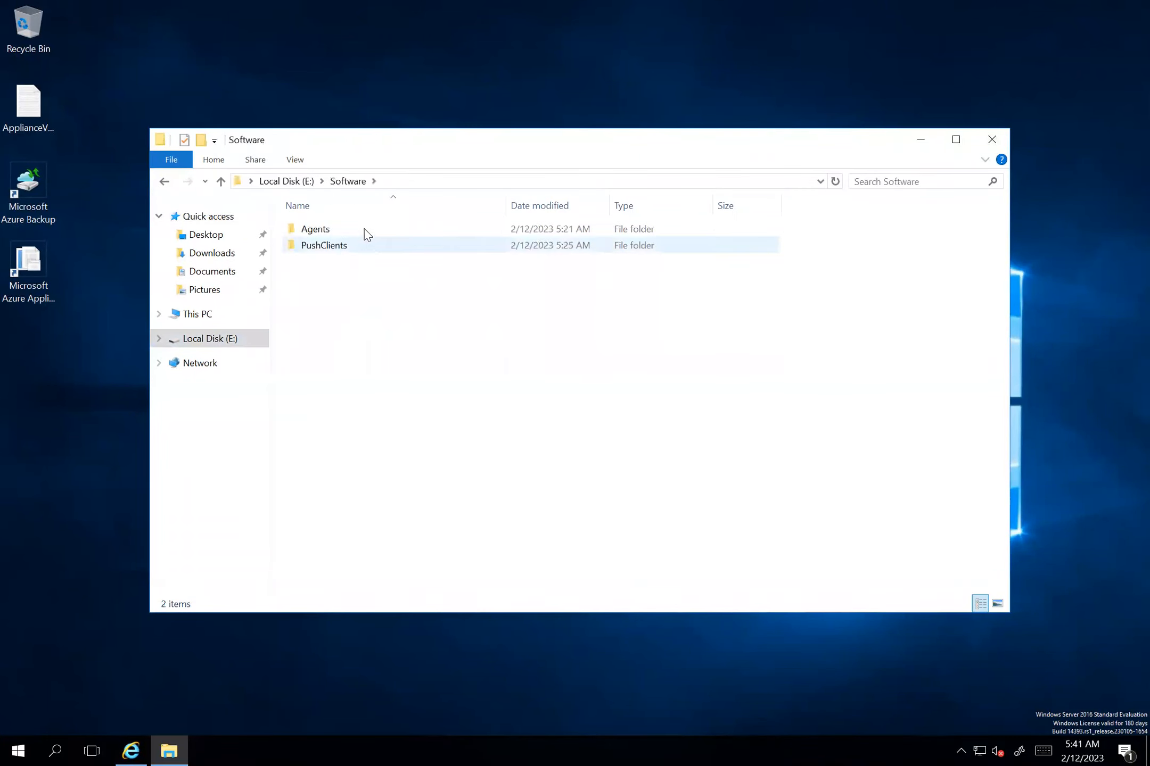
double_click(326, 231)
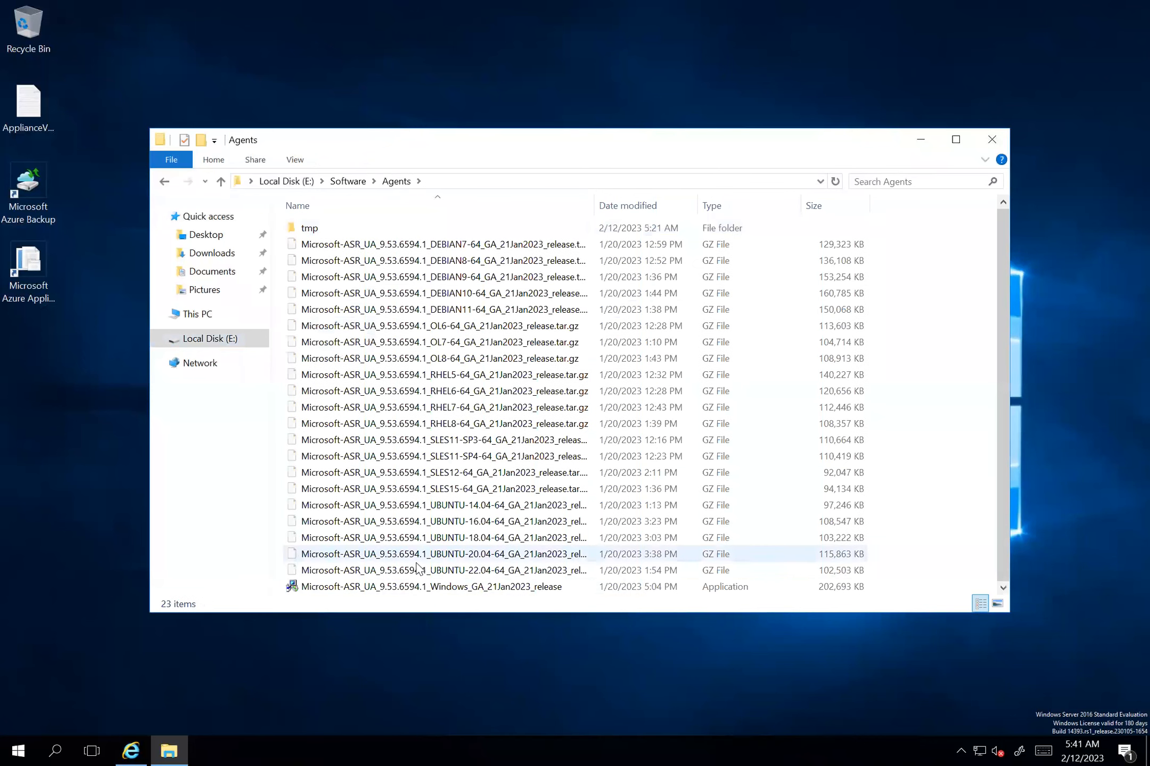
click(428, 587)
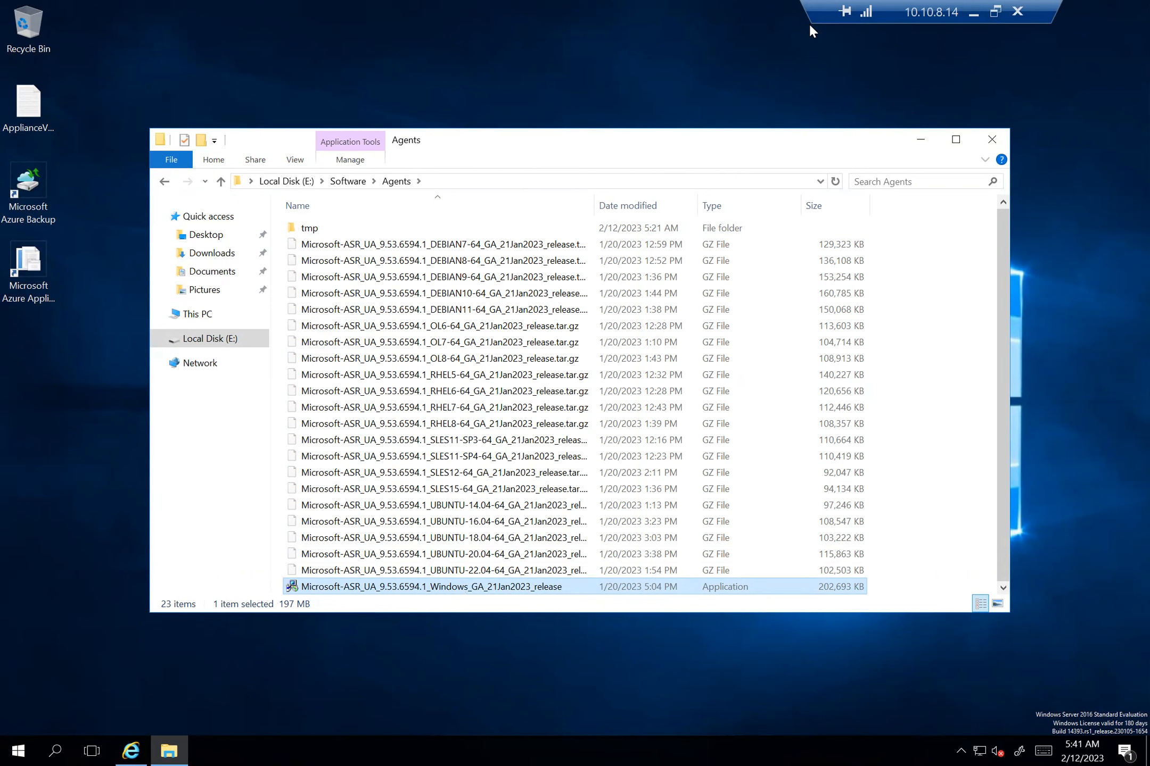
drag(811, 142, 751, 232)
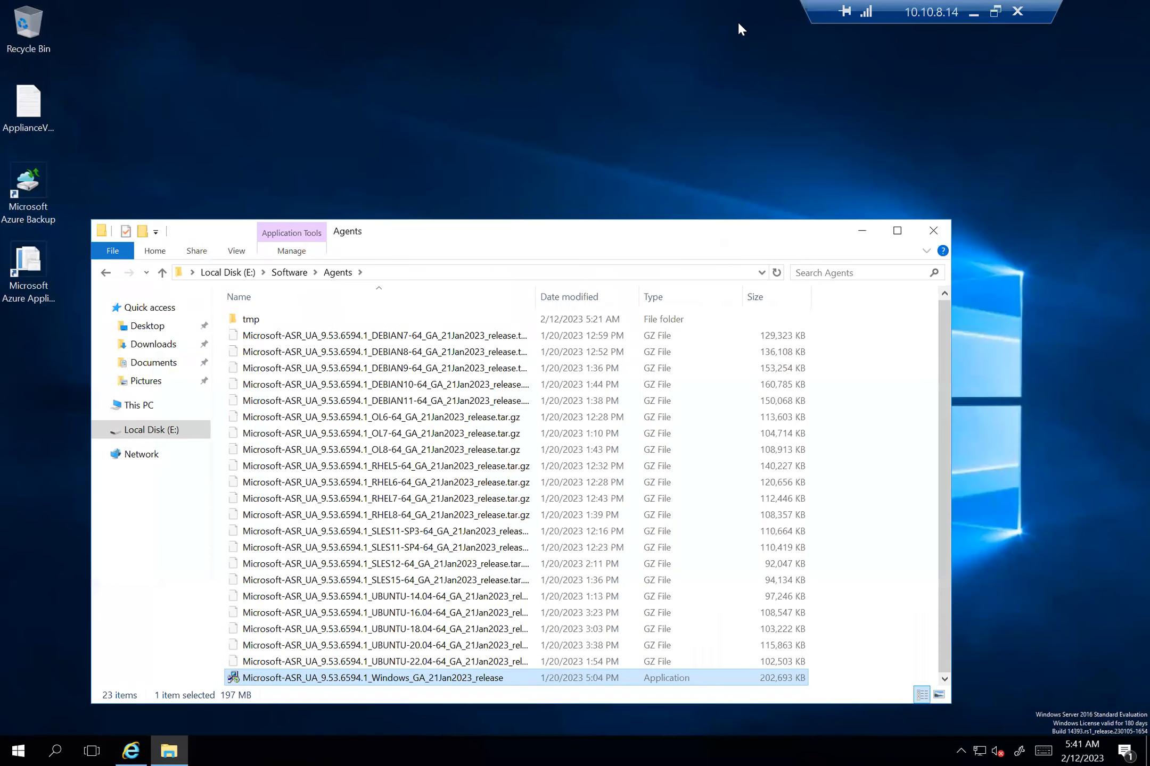
click(861, 232)
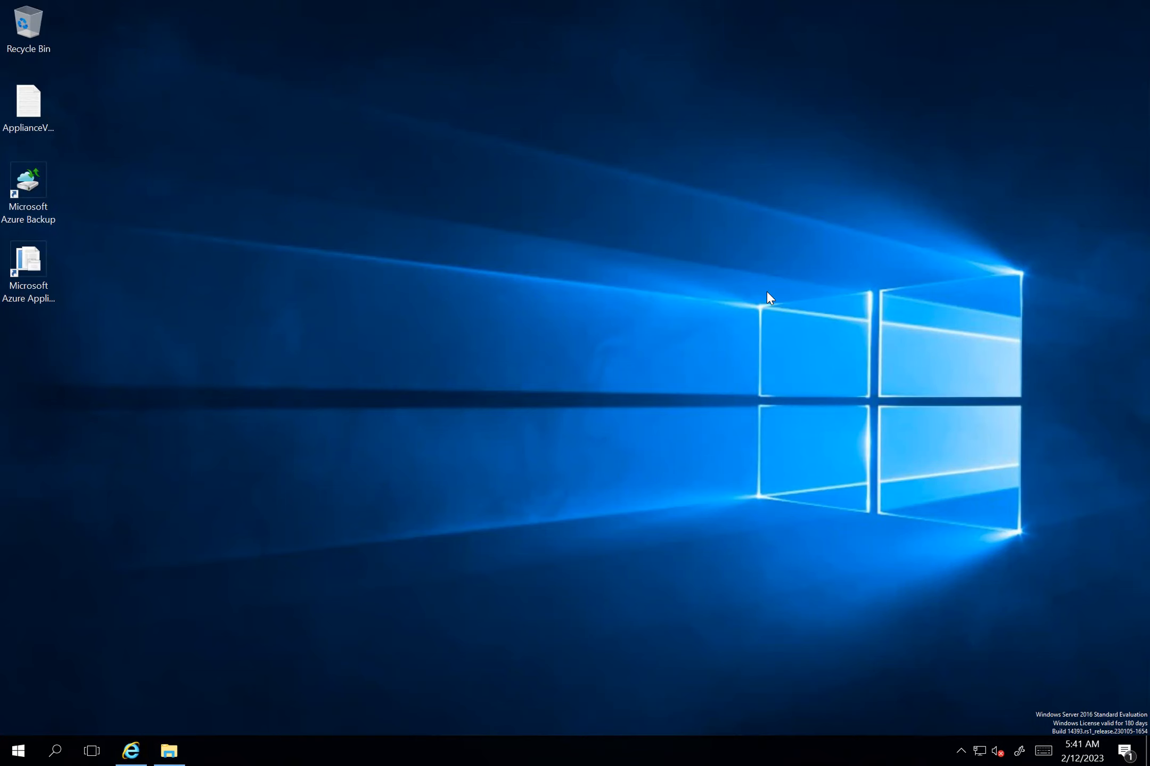
Switch to Firefox and check the Guest/server EFI/UEFI boot requirements in the VMware support matrix article.
mouse_move(821, 38)
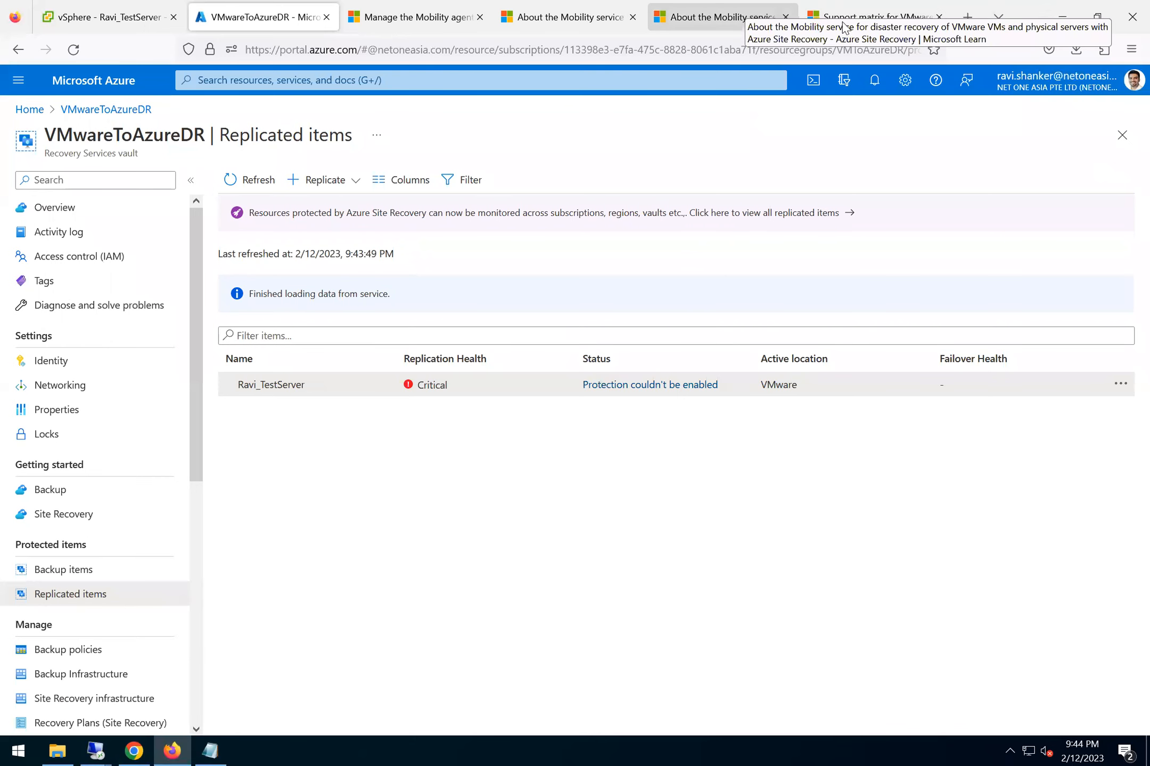
click(842, 23)
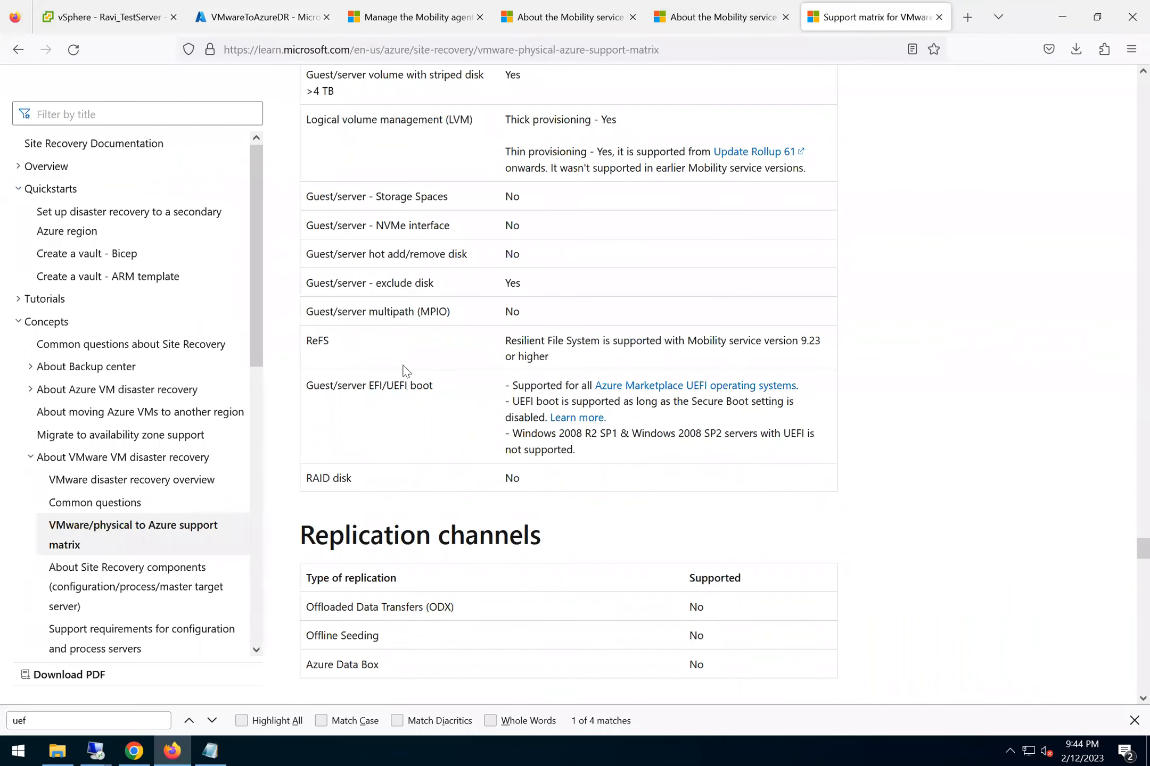
drag(393, 385, 429, 385)
drag(537, 401, 755, 403)
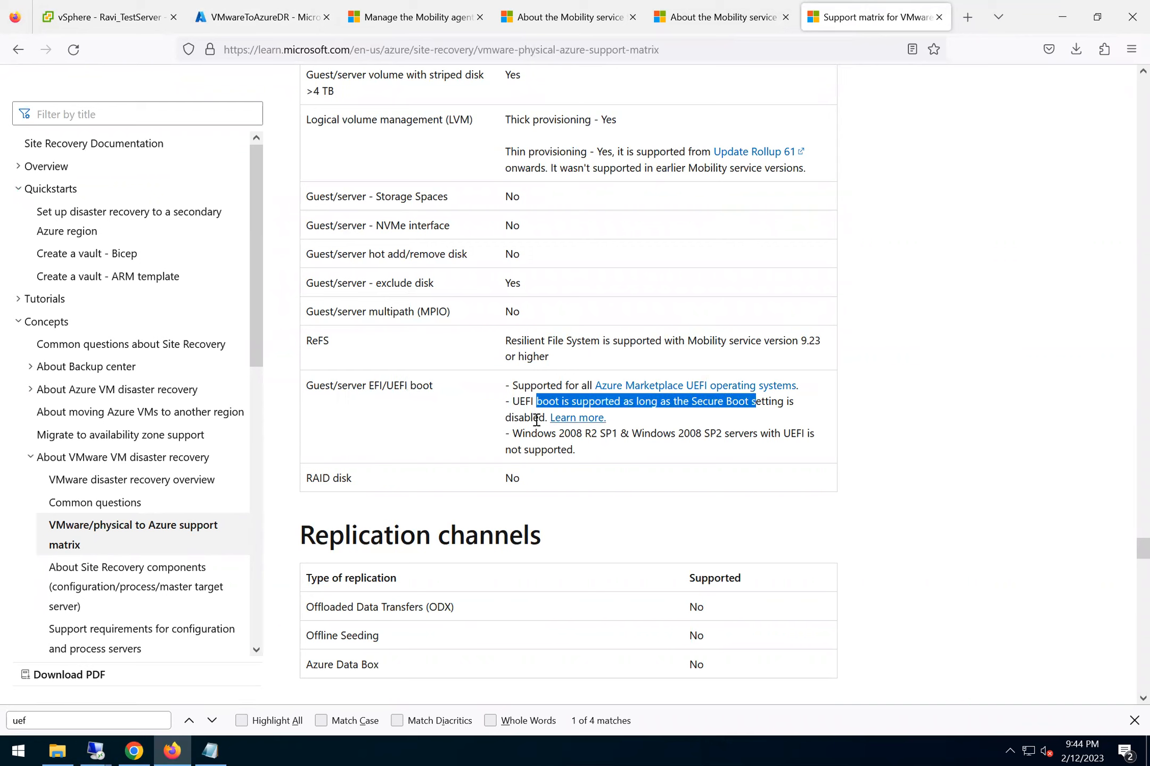
Try to disable Secure Boot in the test server's boot options in the vSphere Client and save the settings.
click(85, 7)
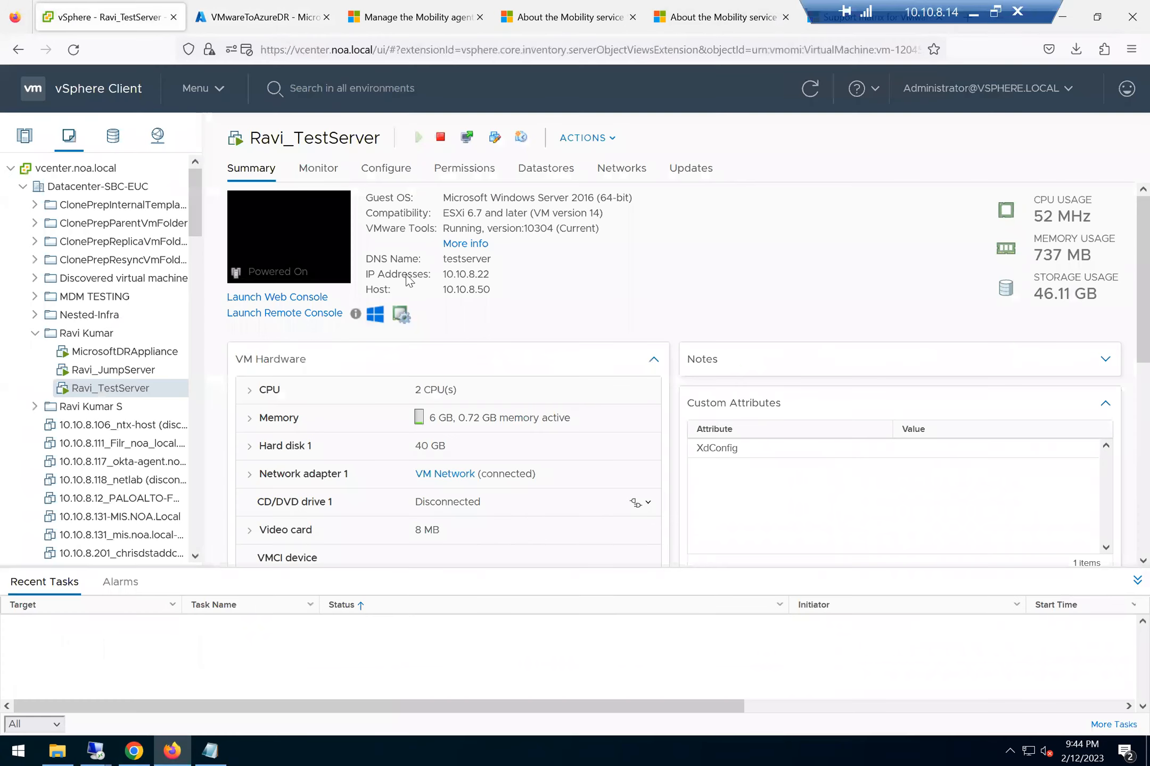
right_click(105, 394)
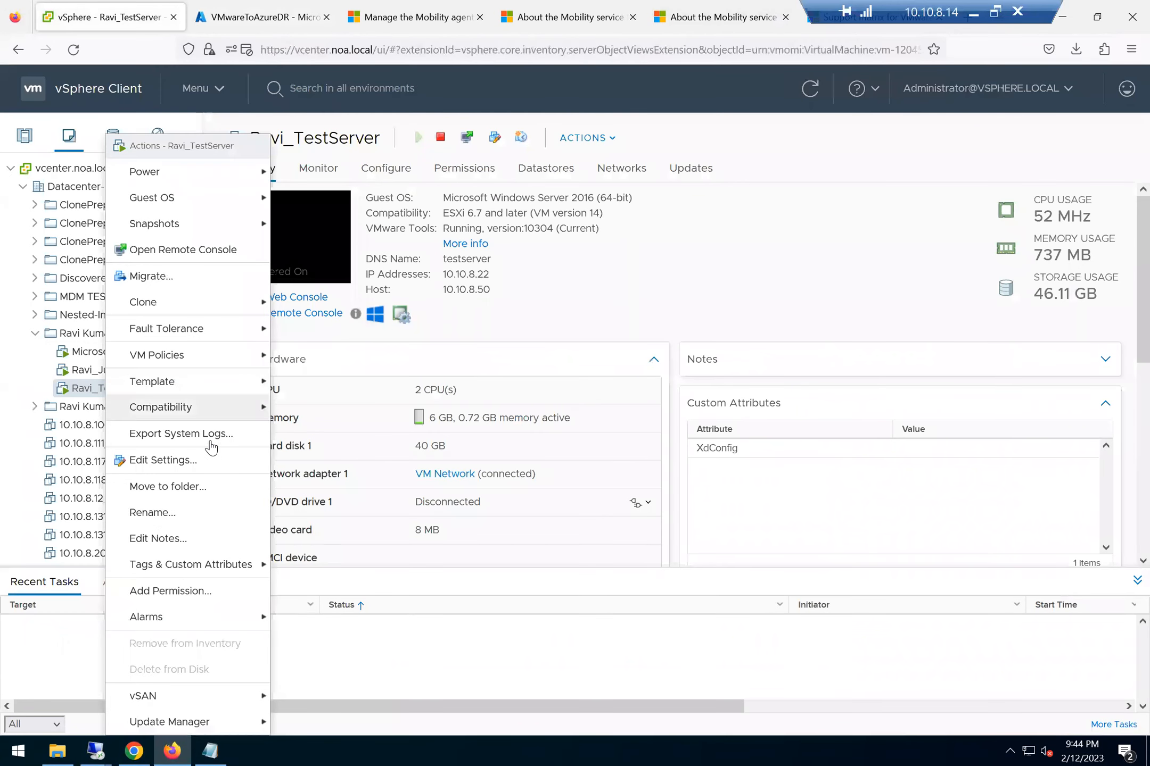
click(187, 465)
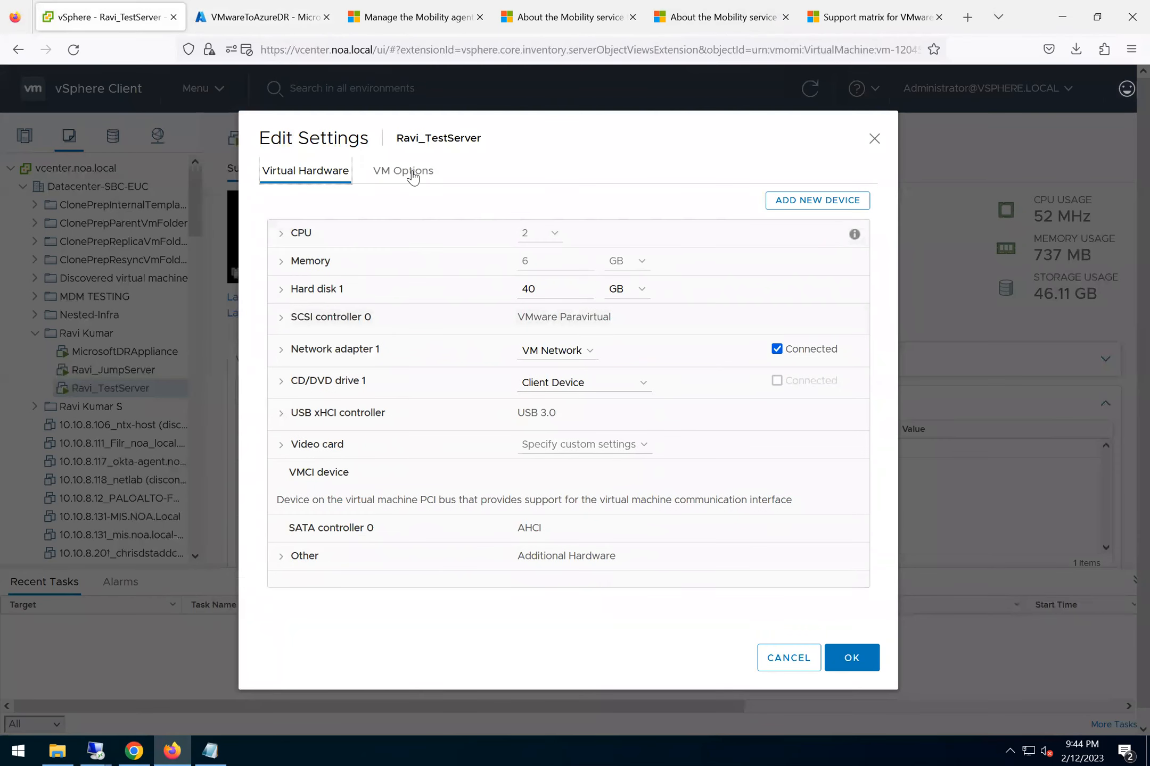
click(406, 172)
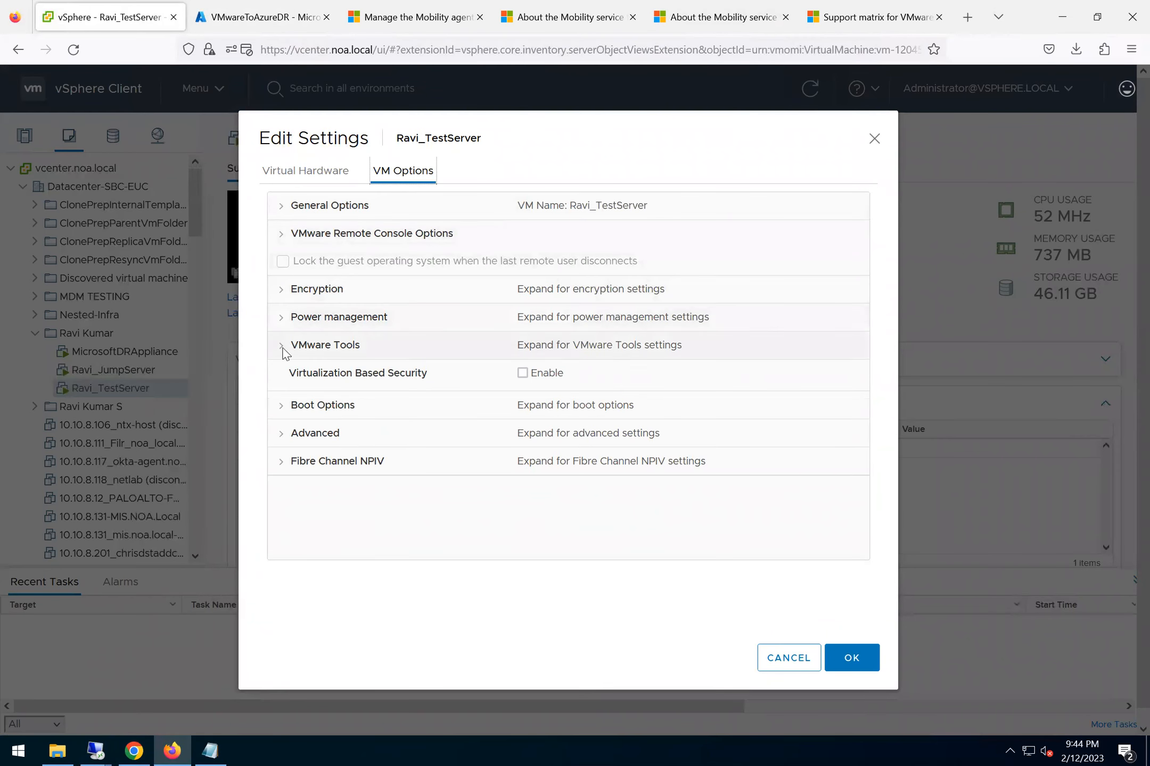
click(281, 405)
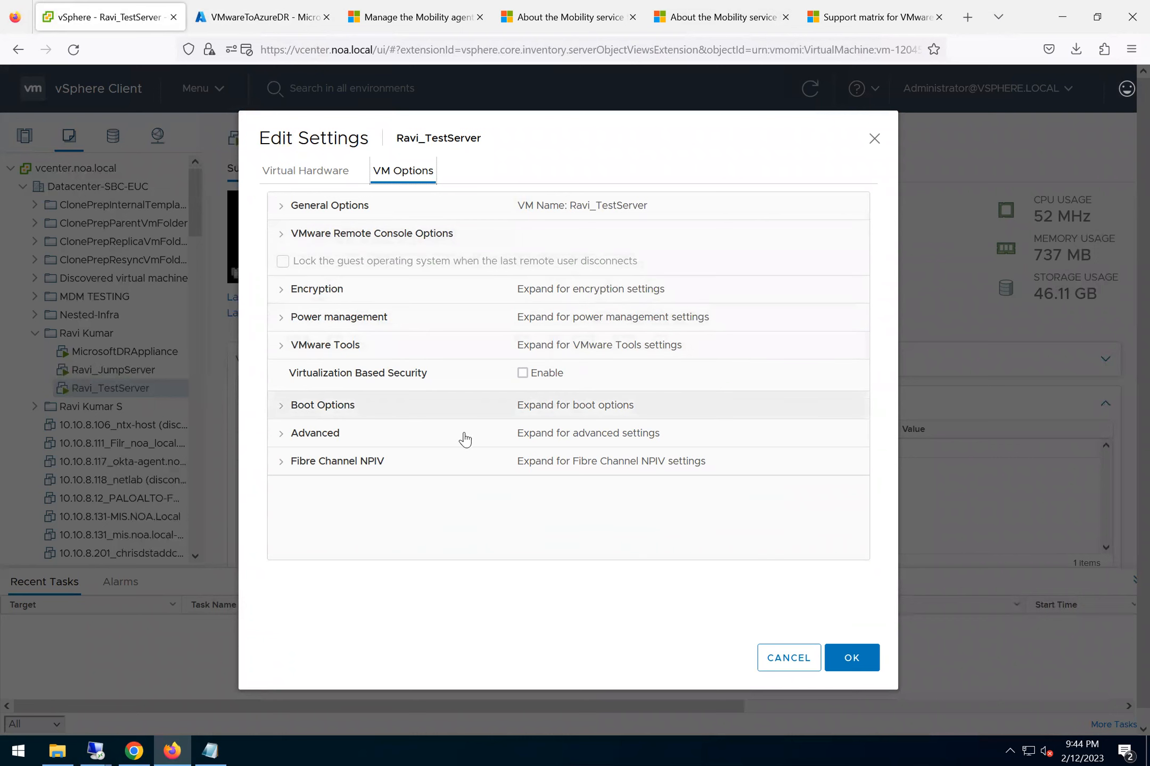
scroll(666, 426, down, 2)
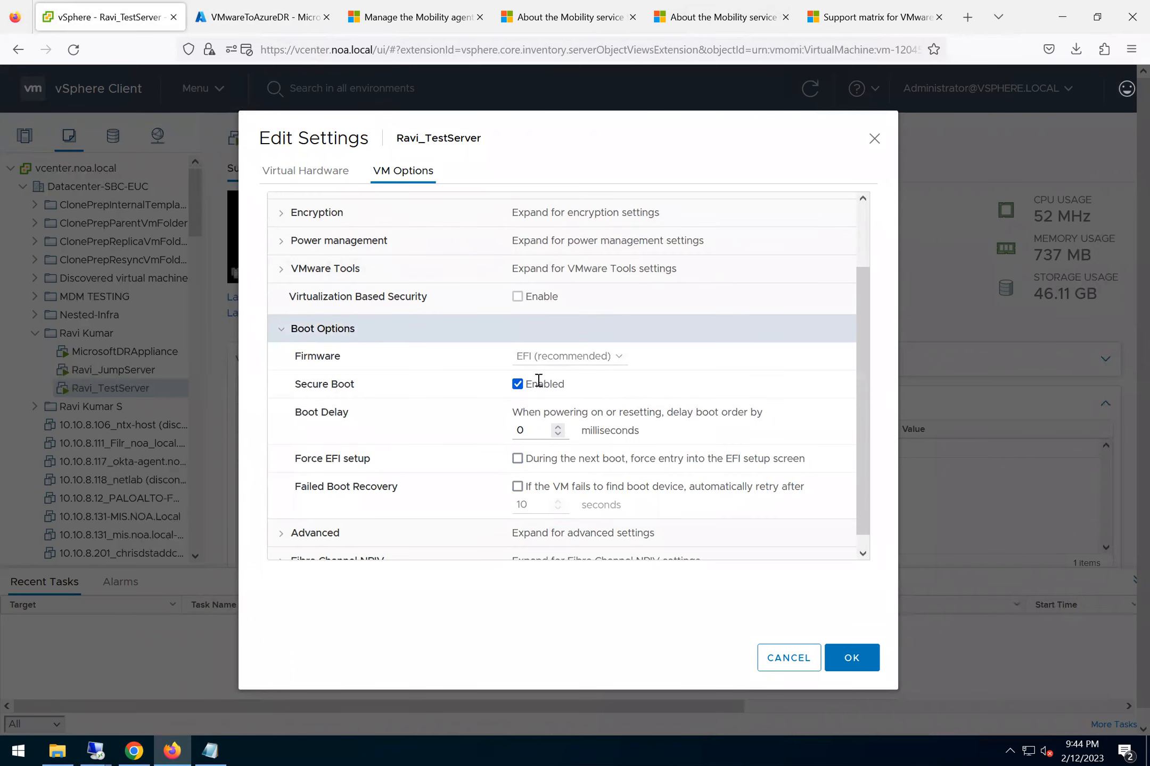
scroll(565, 375, down, 1)
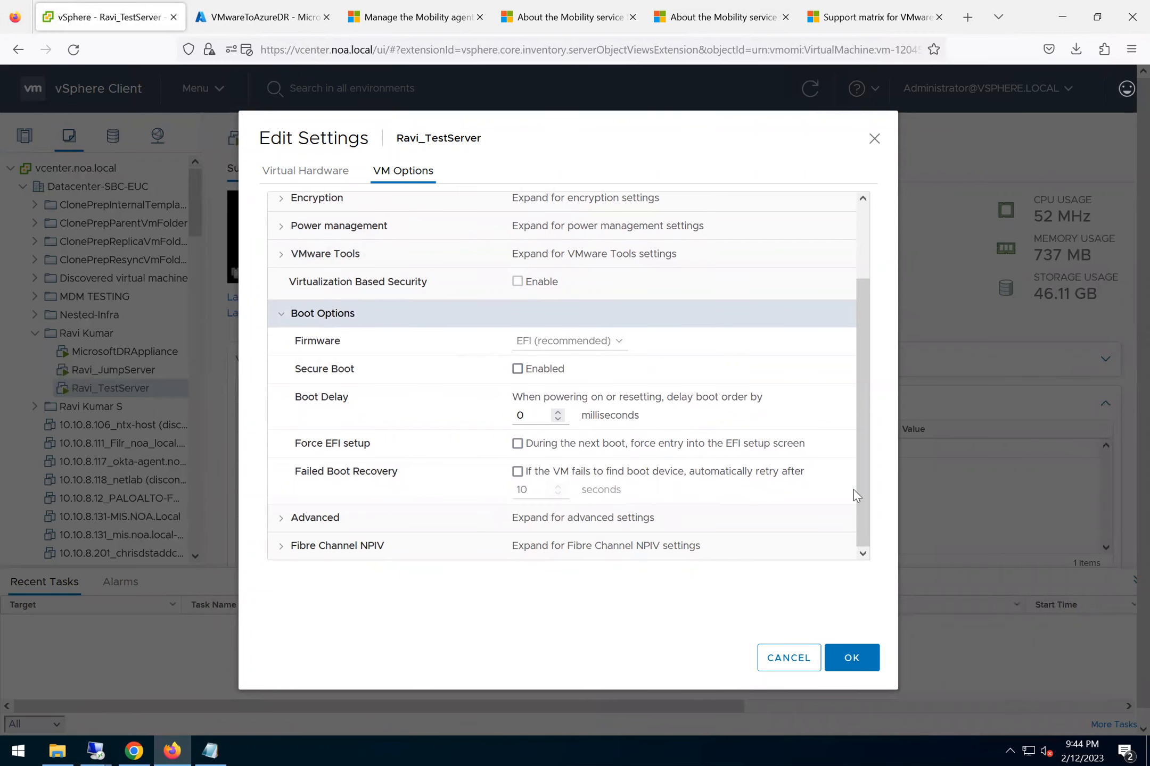
click(852, 659)
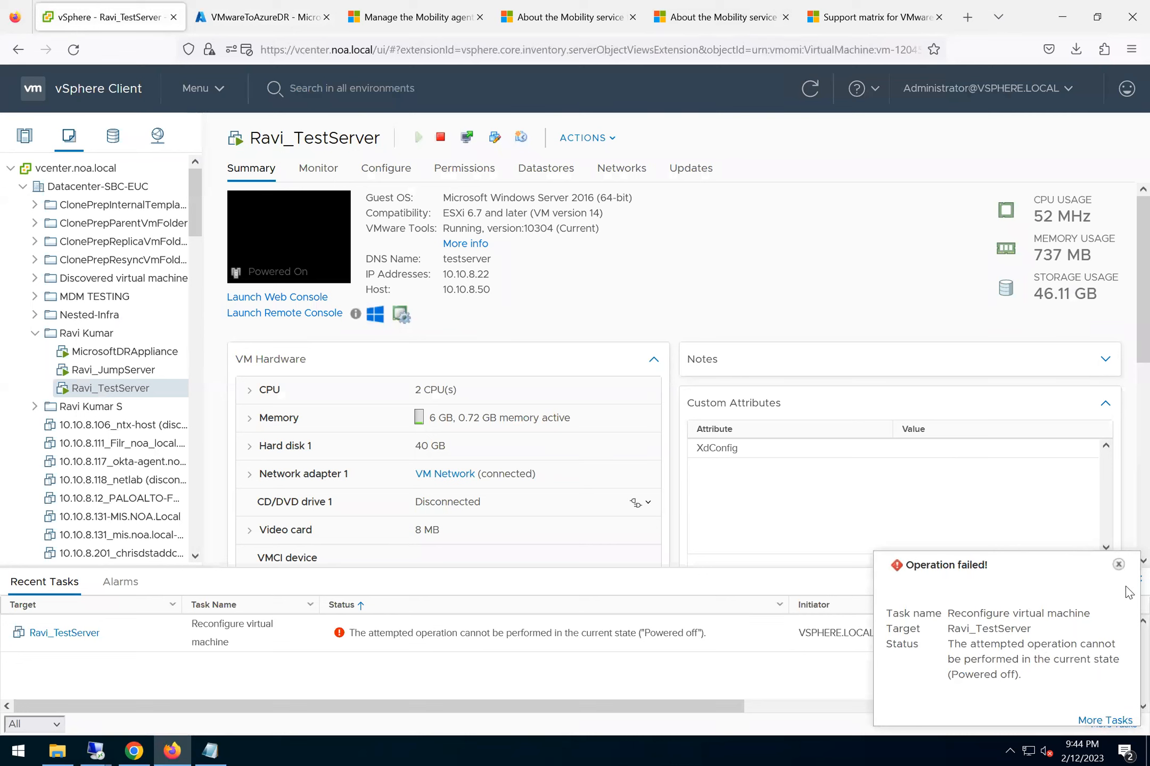
click(1118, 565)
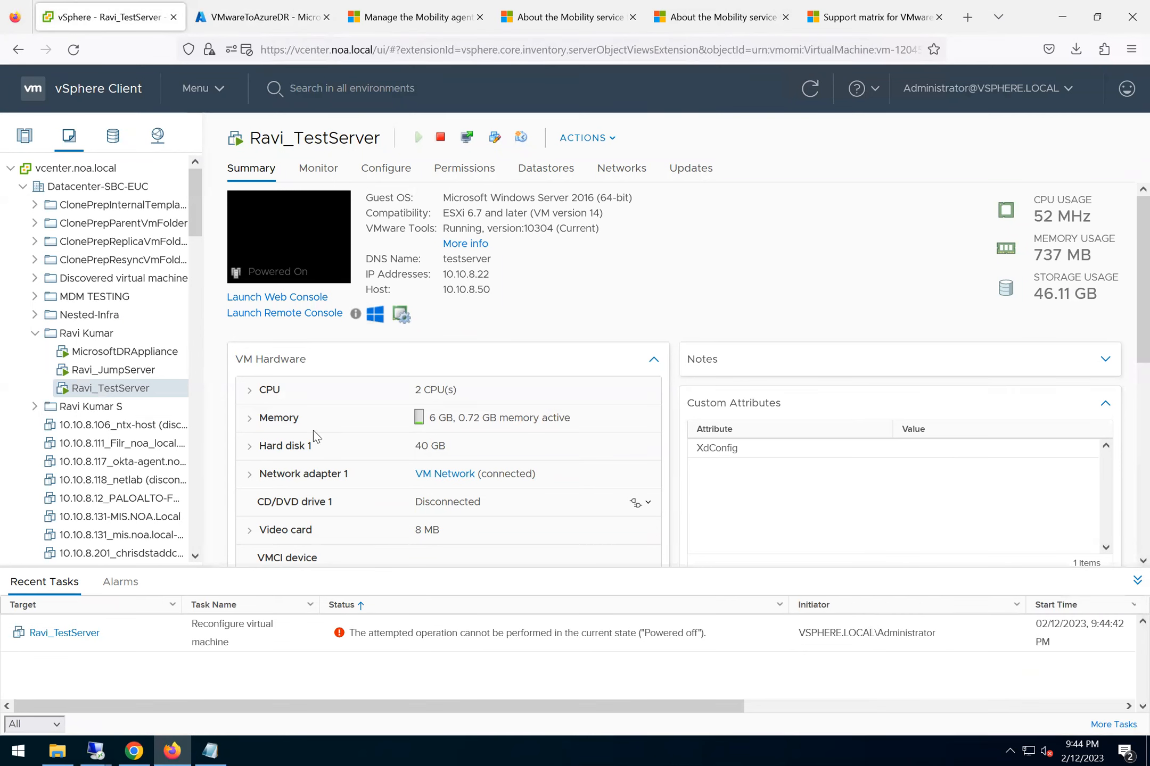
Shut down the test server's guest operating system from the vSphere Client and confirm the shutdown.
right_click(93, 388)
mouse_move(216, 179)
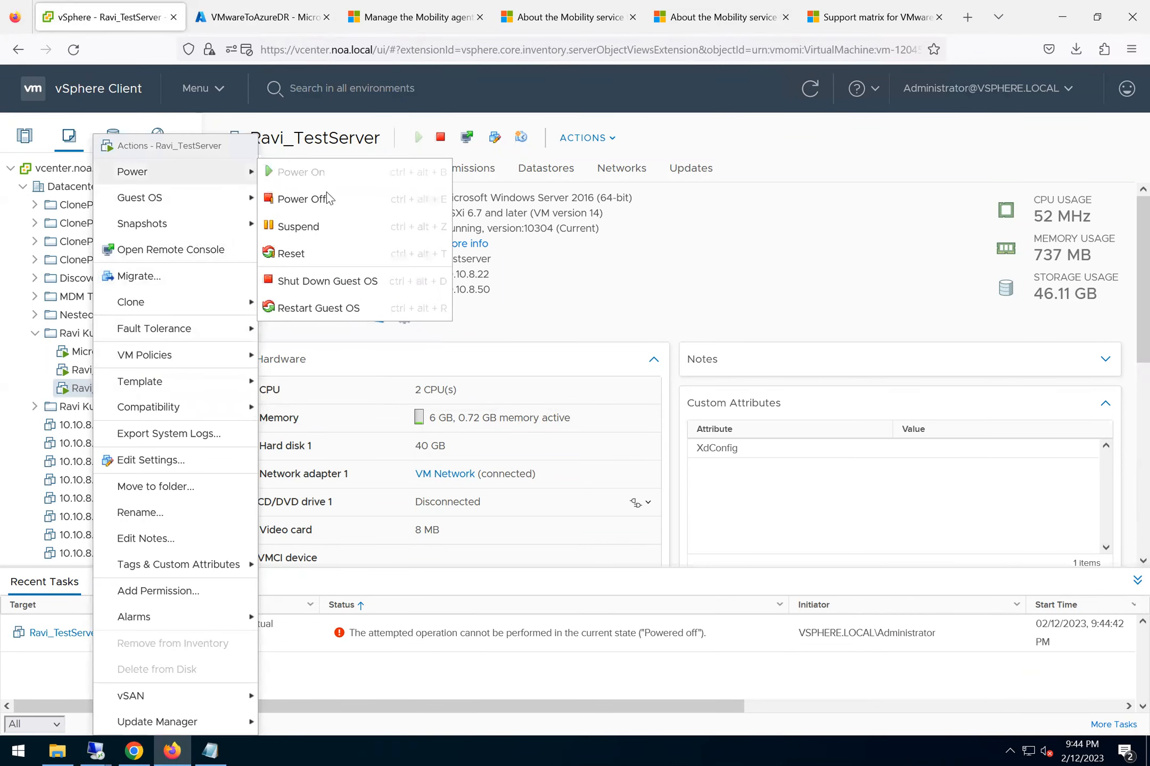
click(333, 282)
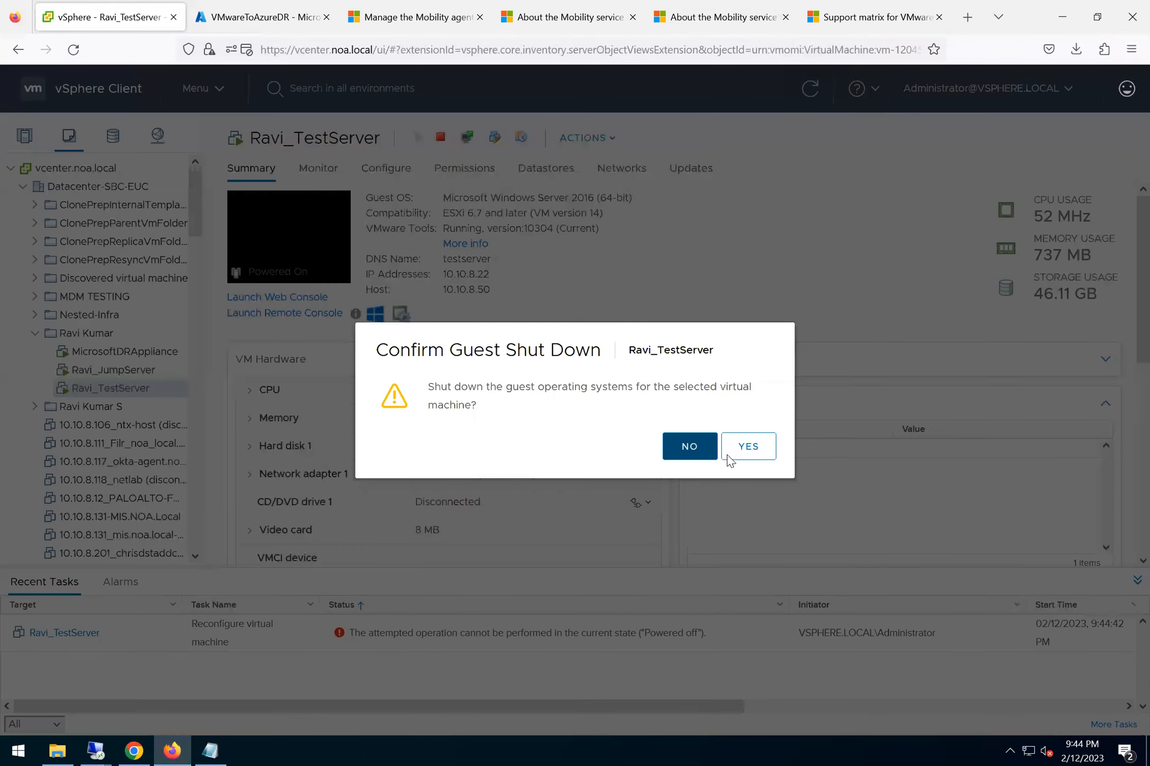
click(728, 456)
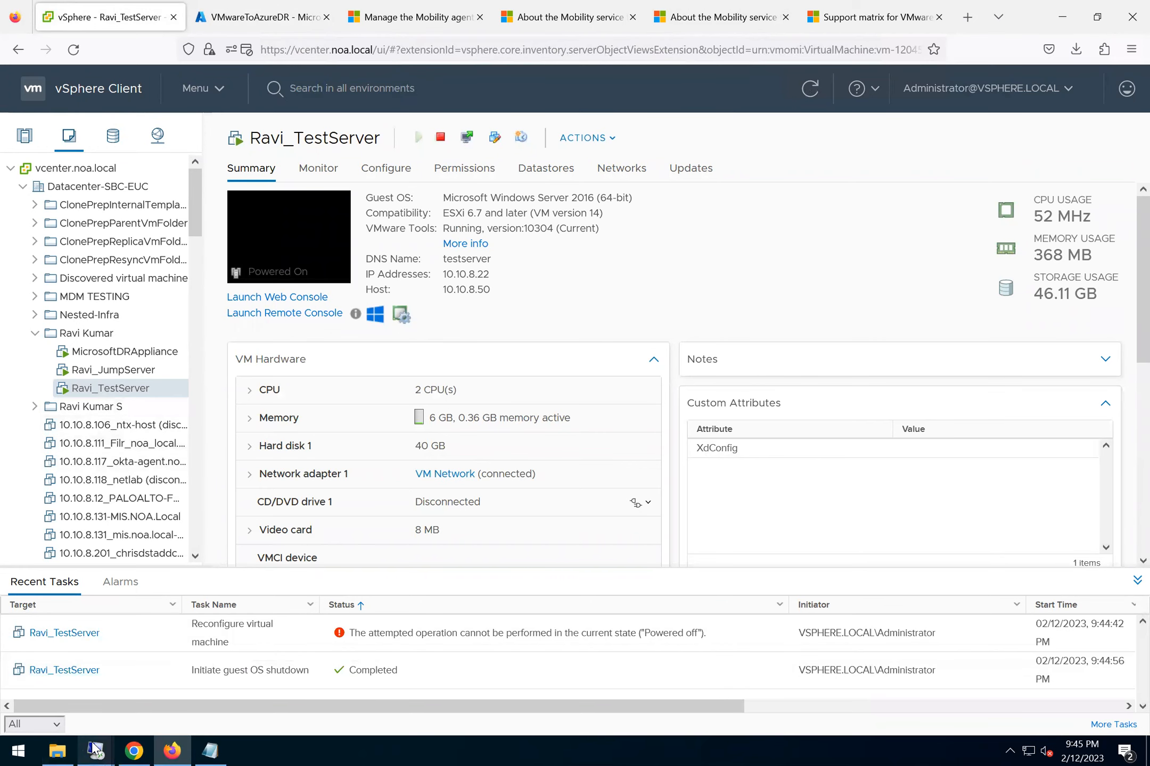
Dismiss the ended remote desktop session to the test server and minimize the Remote Desktop Connection window.
mouse_move(93, 749)
click(77, 687)
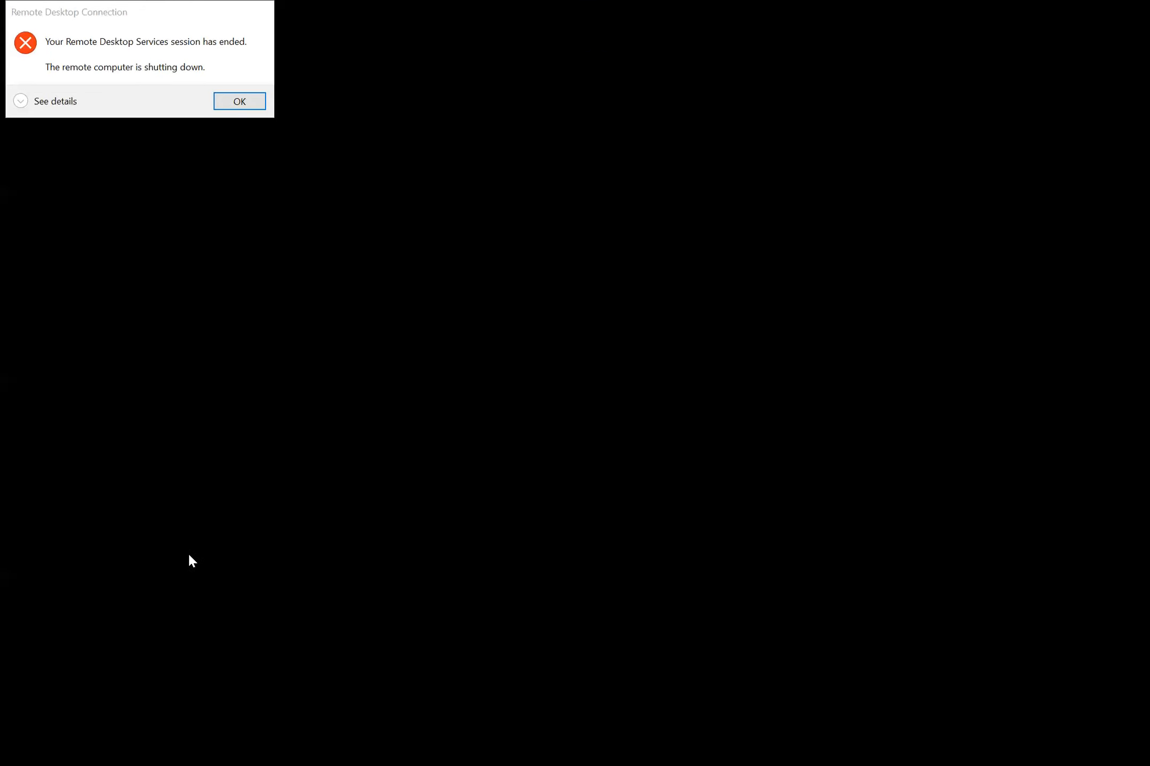
click(242, 105)
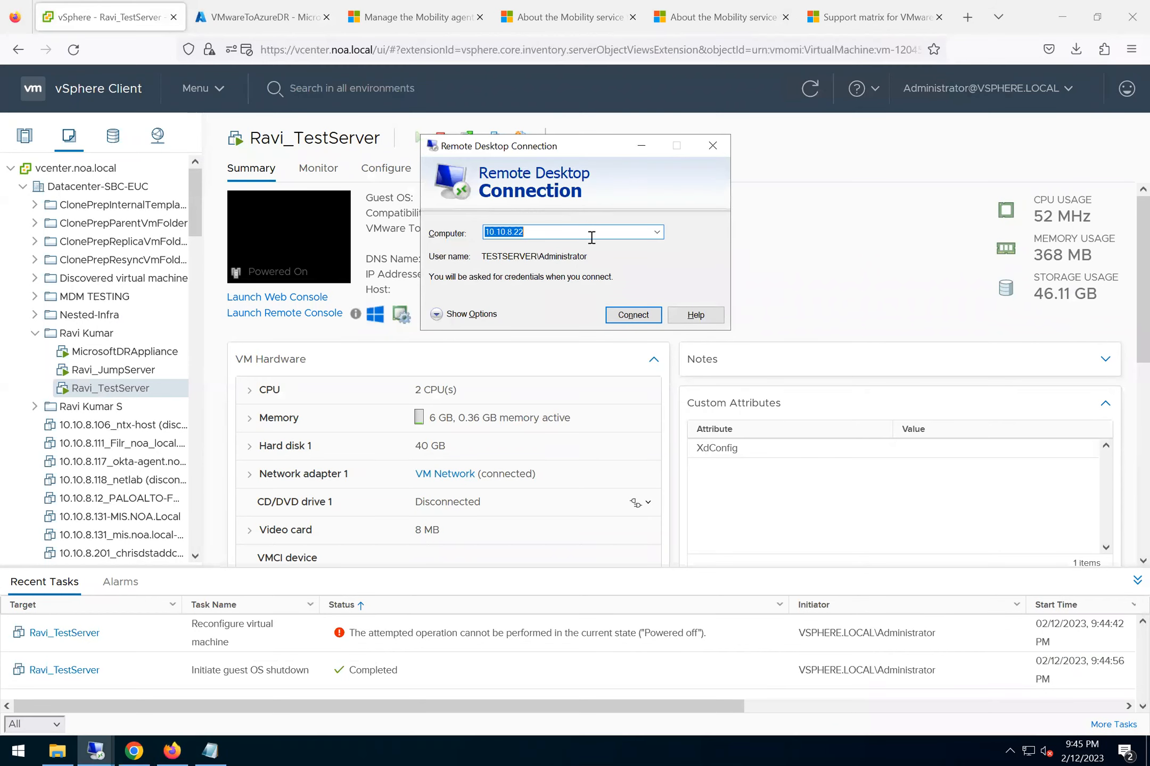
click(640, 146)
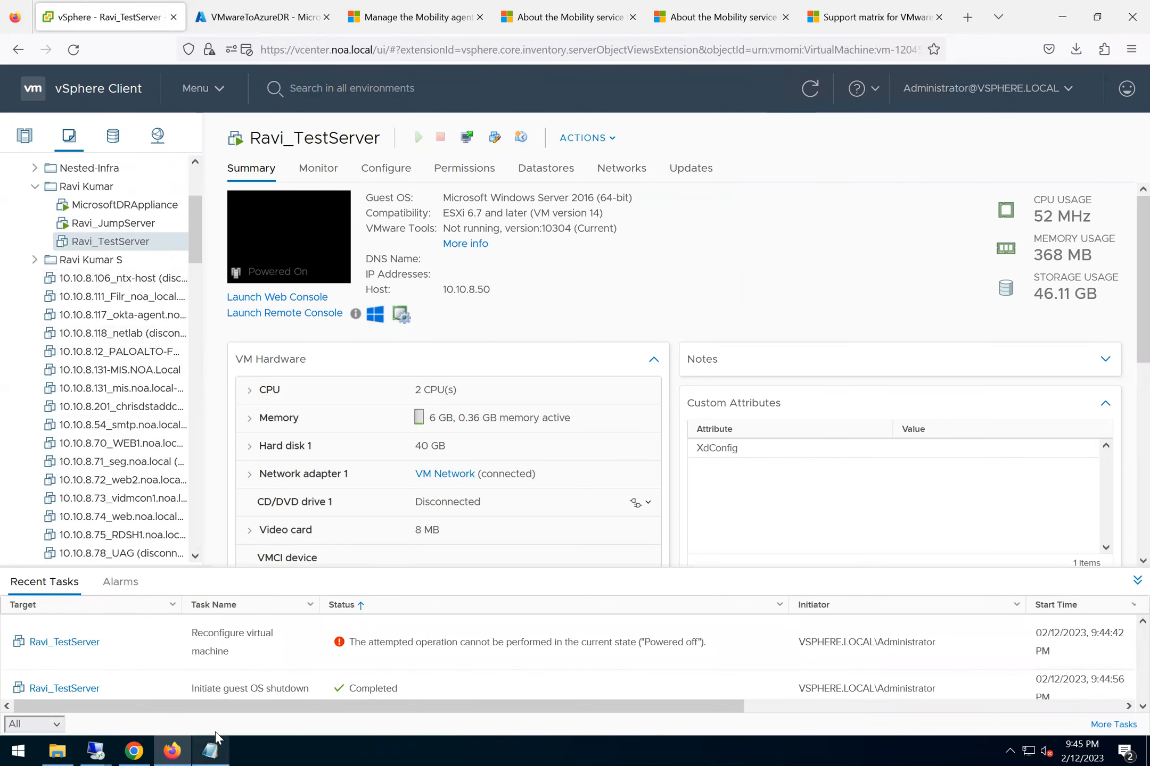
Review the manual Mobility Service agent installation and configuration file links in the Notepad notes, and minimize the notes.
click(210, 750)
scroll(144, 538, down, 1)
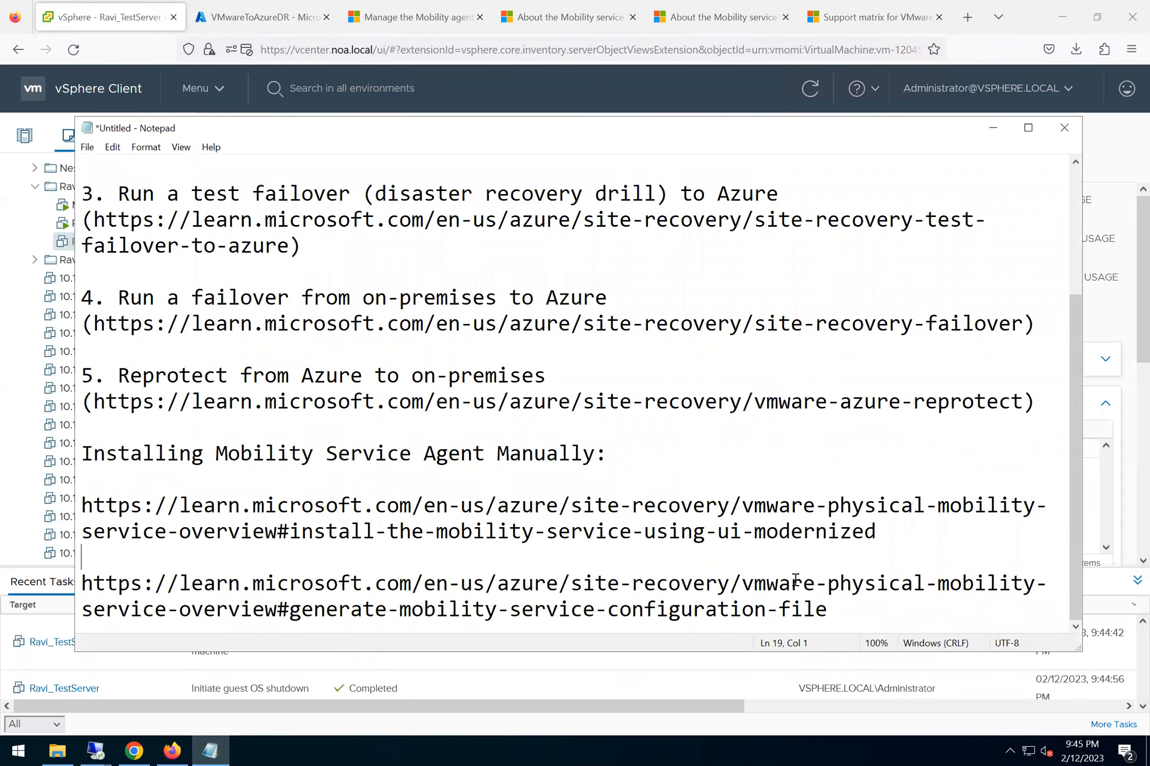
drag(876, 549, 567, 503)
drag(827, 611, 718, 586)
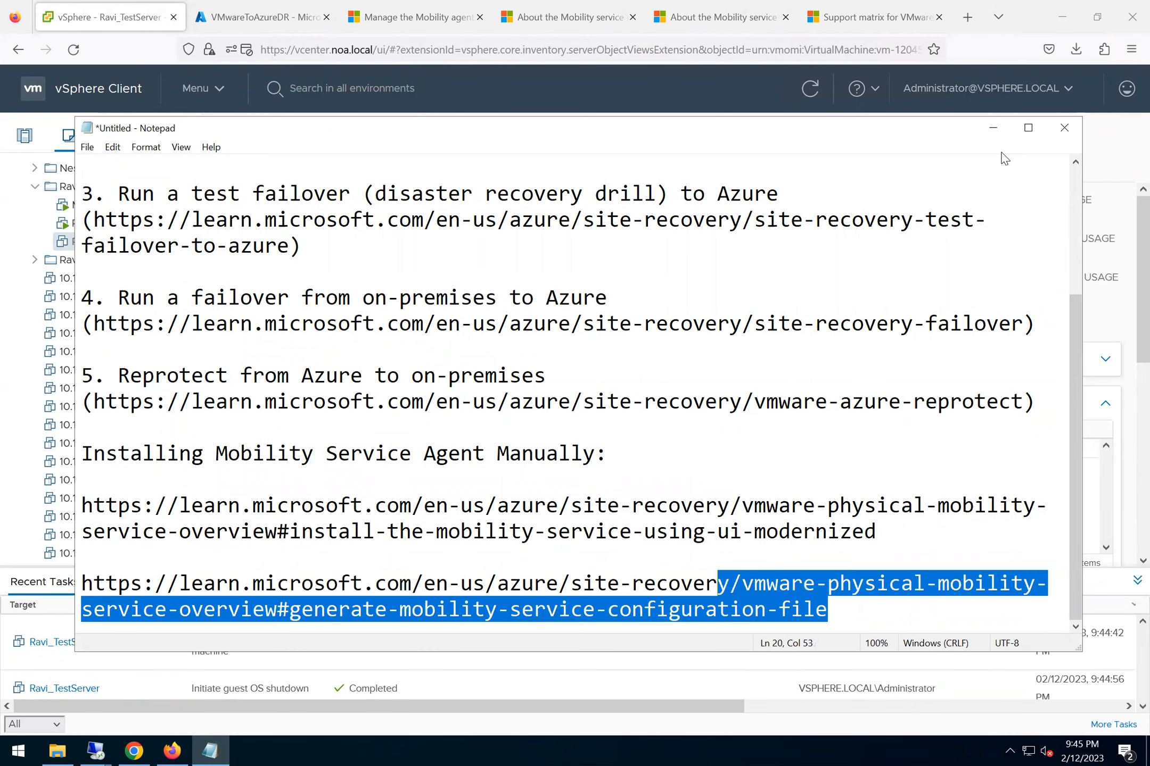
click(994, 130)
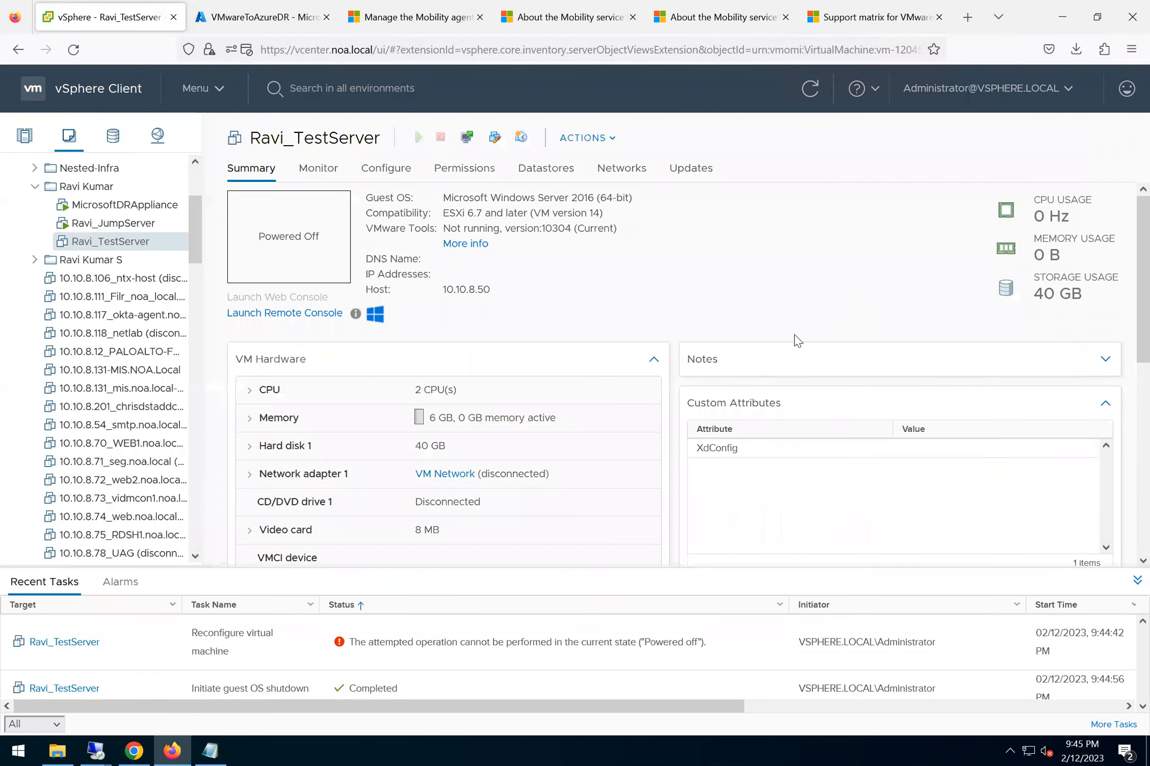
Disable Secure Boot in the powered-off test server's boot options and save the VM settings.
right_click(142, 240)
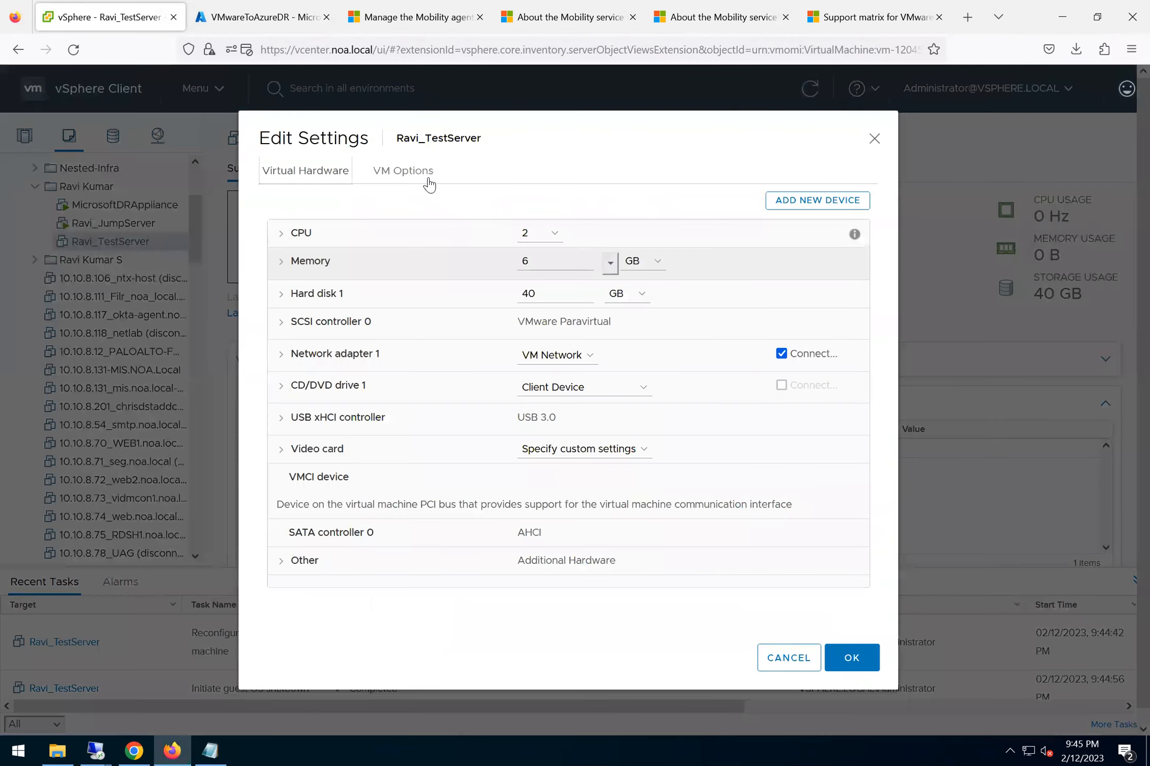
click(428, 181)
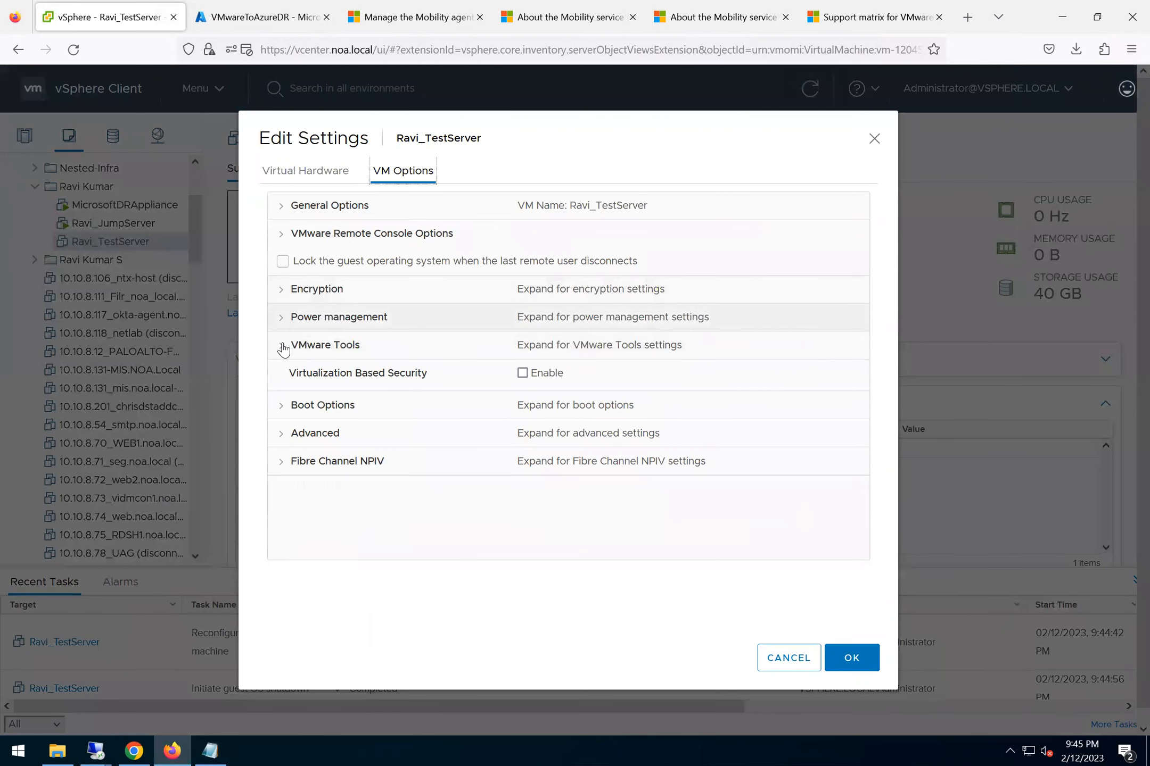
click(282, 406)
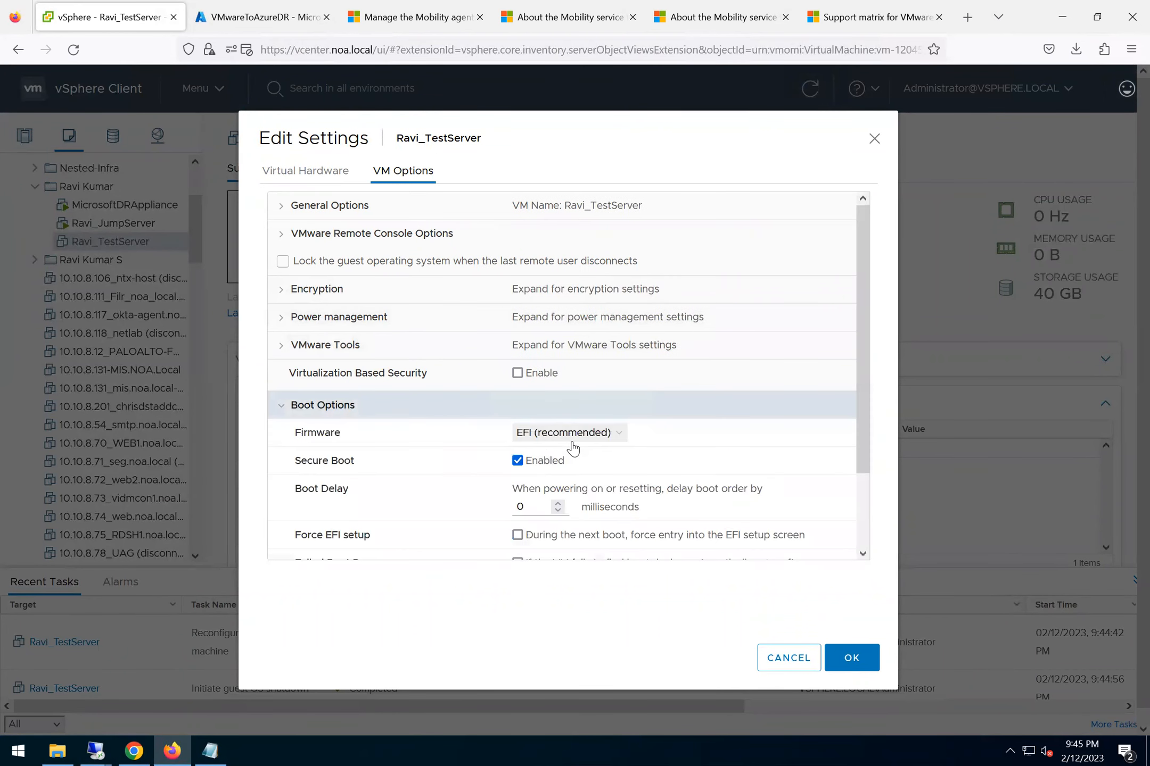
click(523, 462)
click(846, 659)
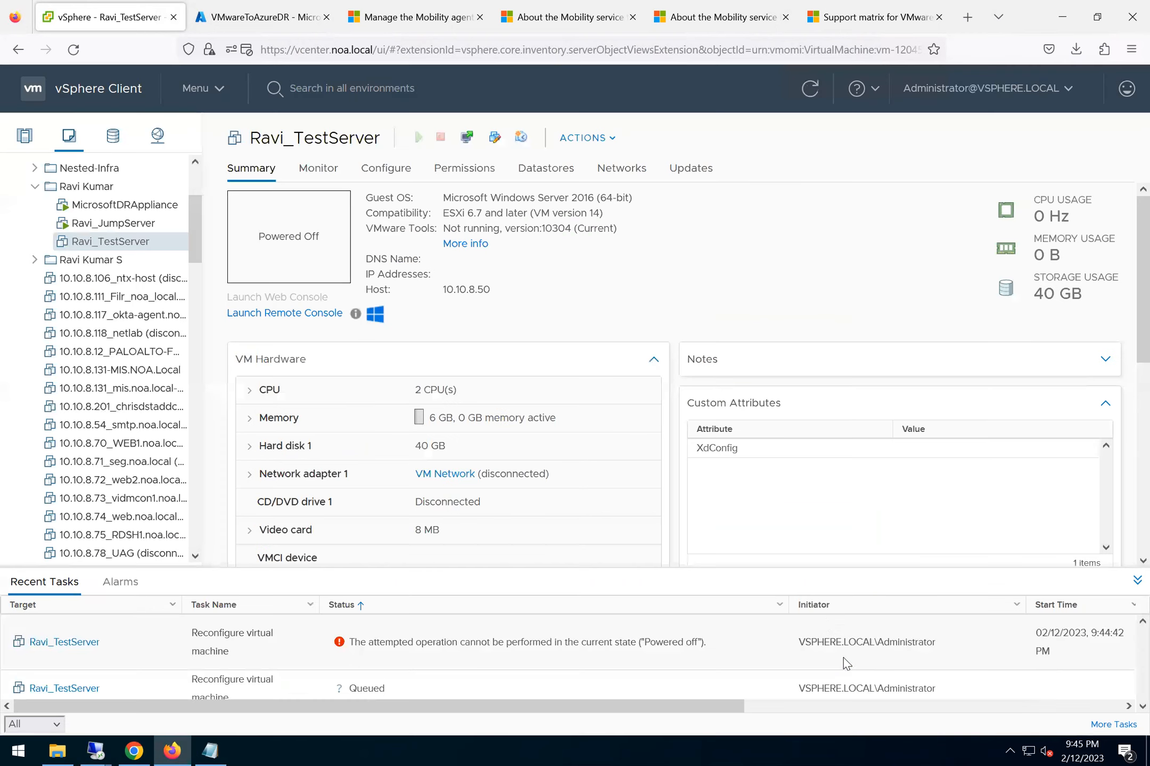
Recheck the Guest/server EFI/UEFI boot row in the support matrix article and return to the vSphere Client.
click(875, 21)
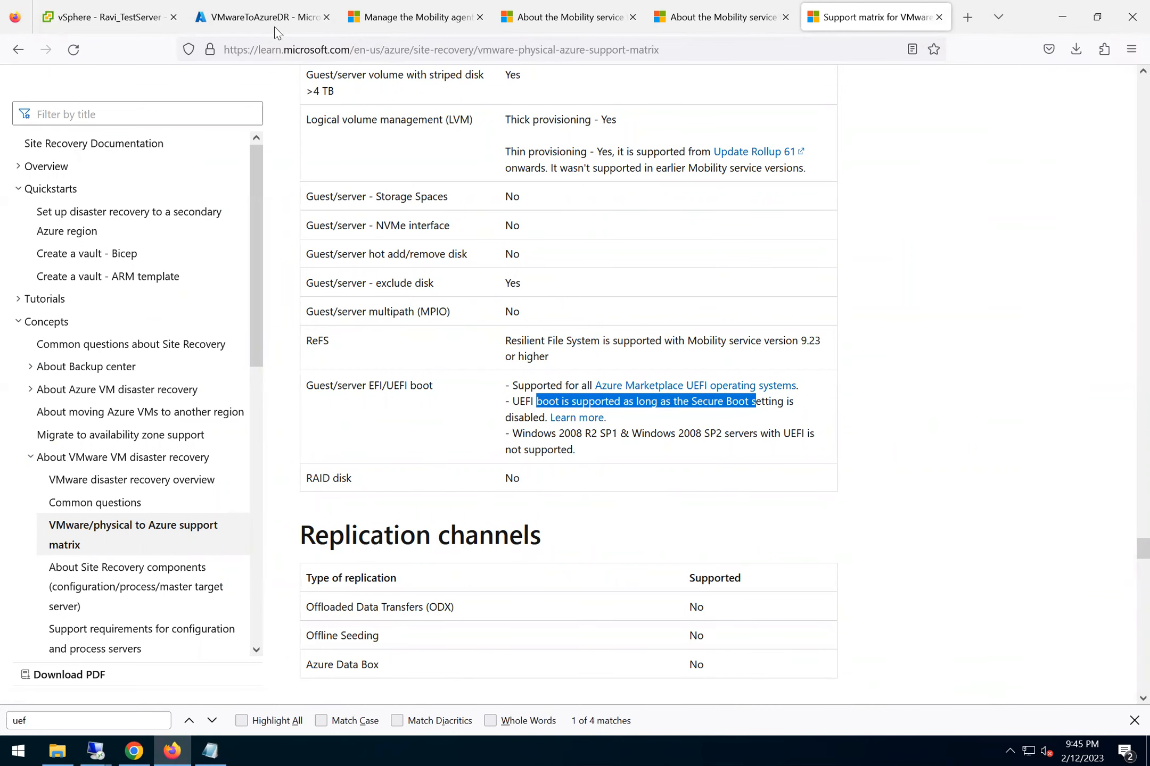
click(245, 24)
click(126, 19)
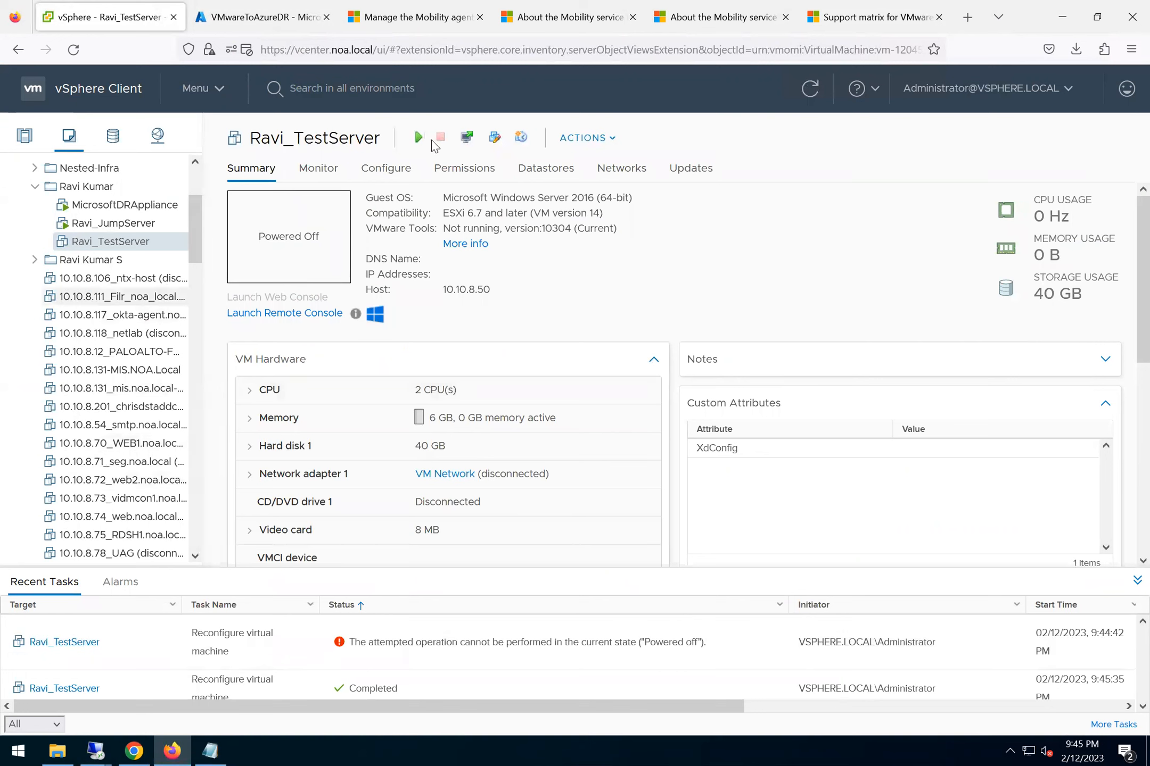
Reopen the test server's VM options to check the boot settings, cancel without changes, and power on the server.
click(593, 141)
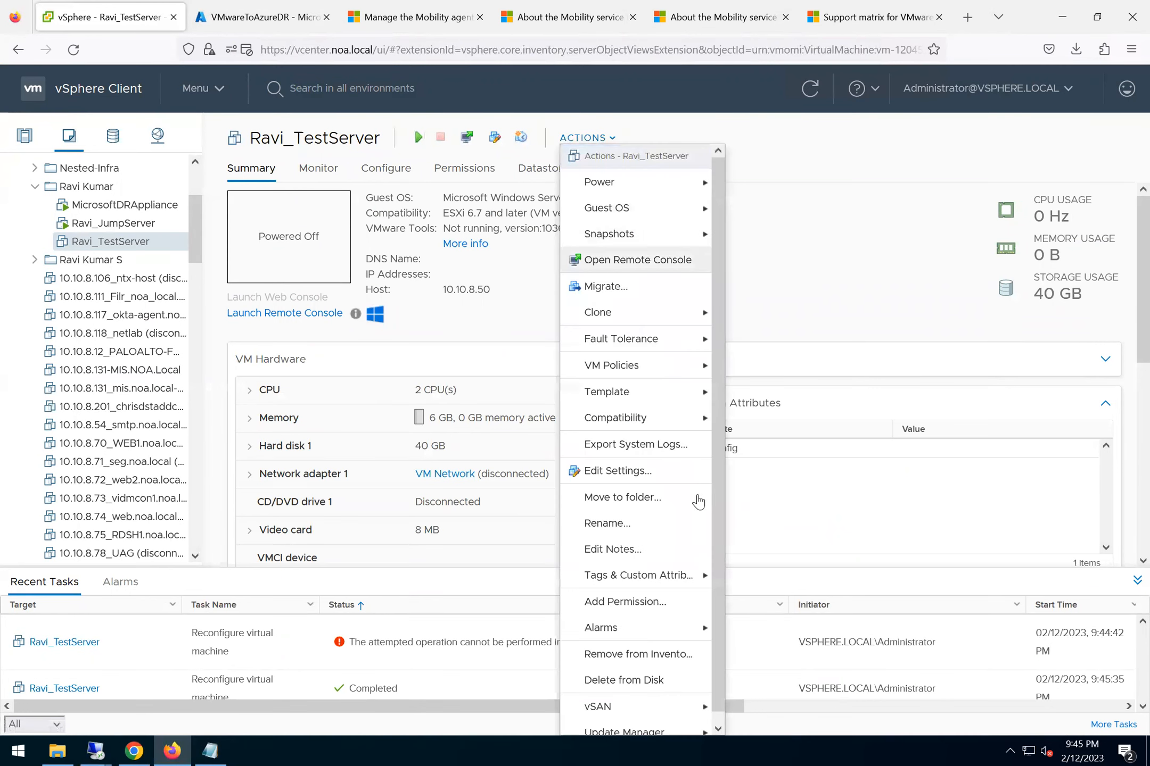
click(615, 472)
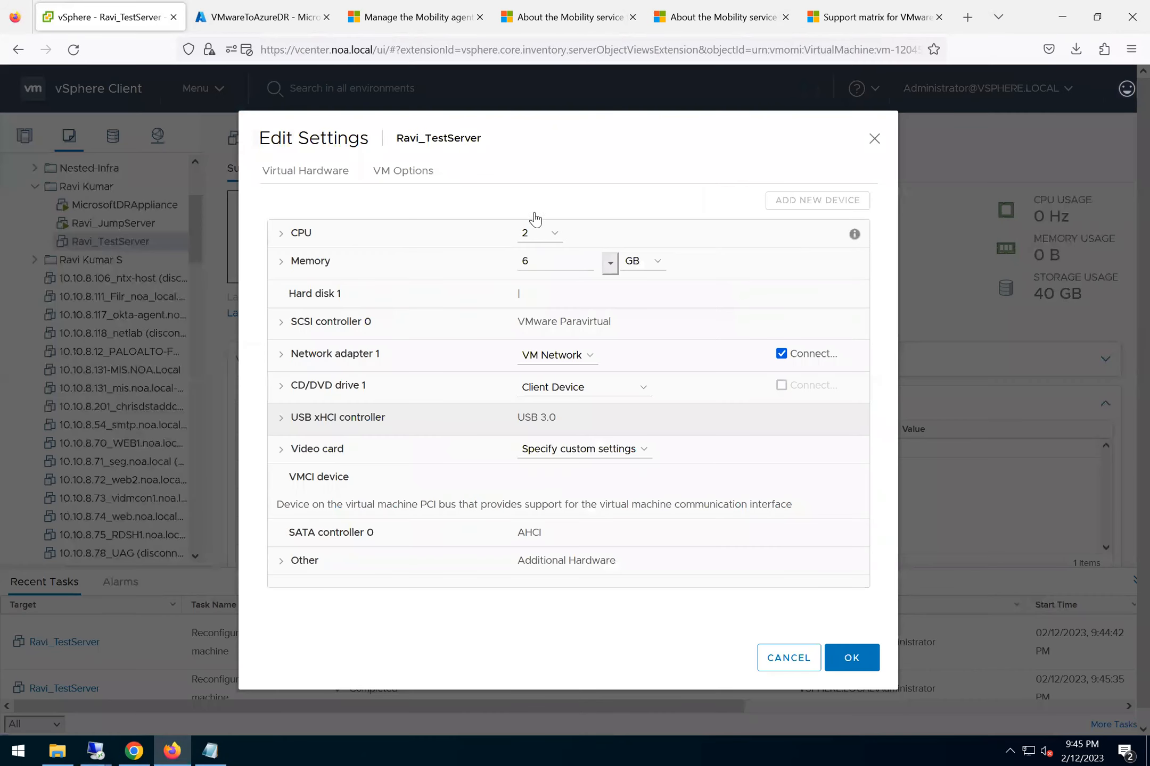
click(415, 177)
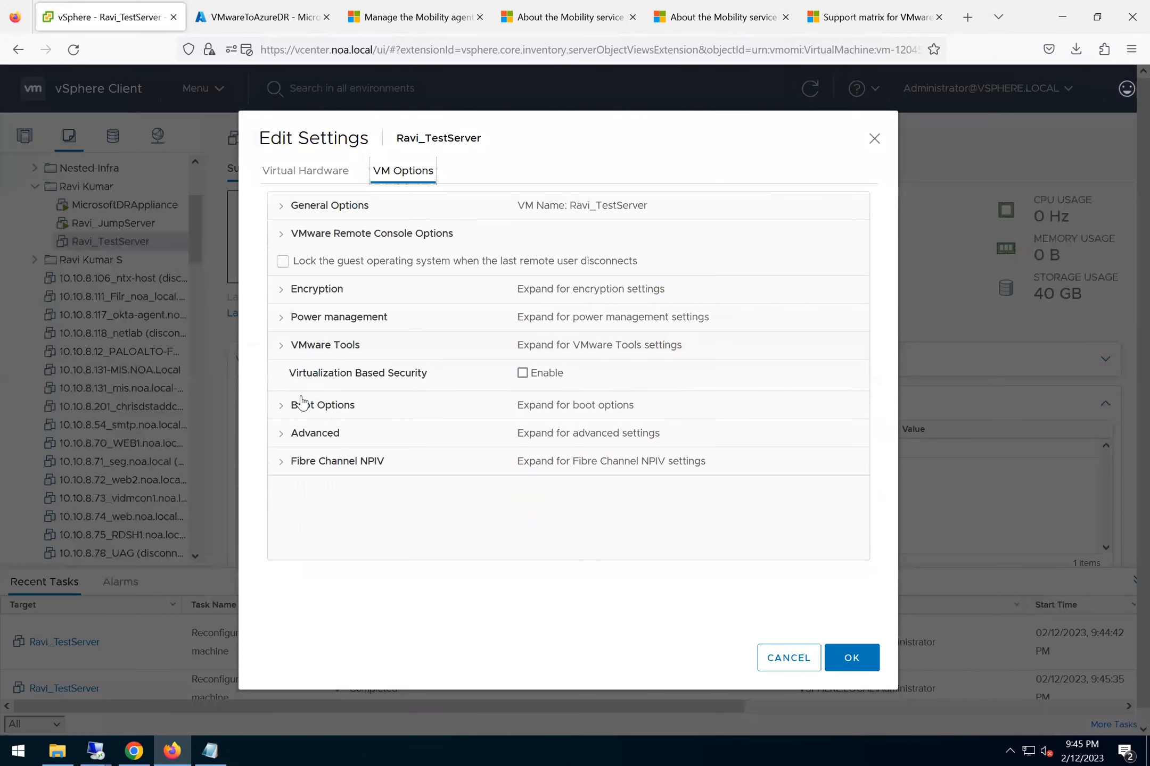
click(281, 406)
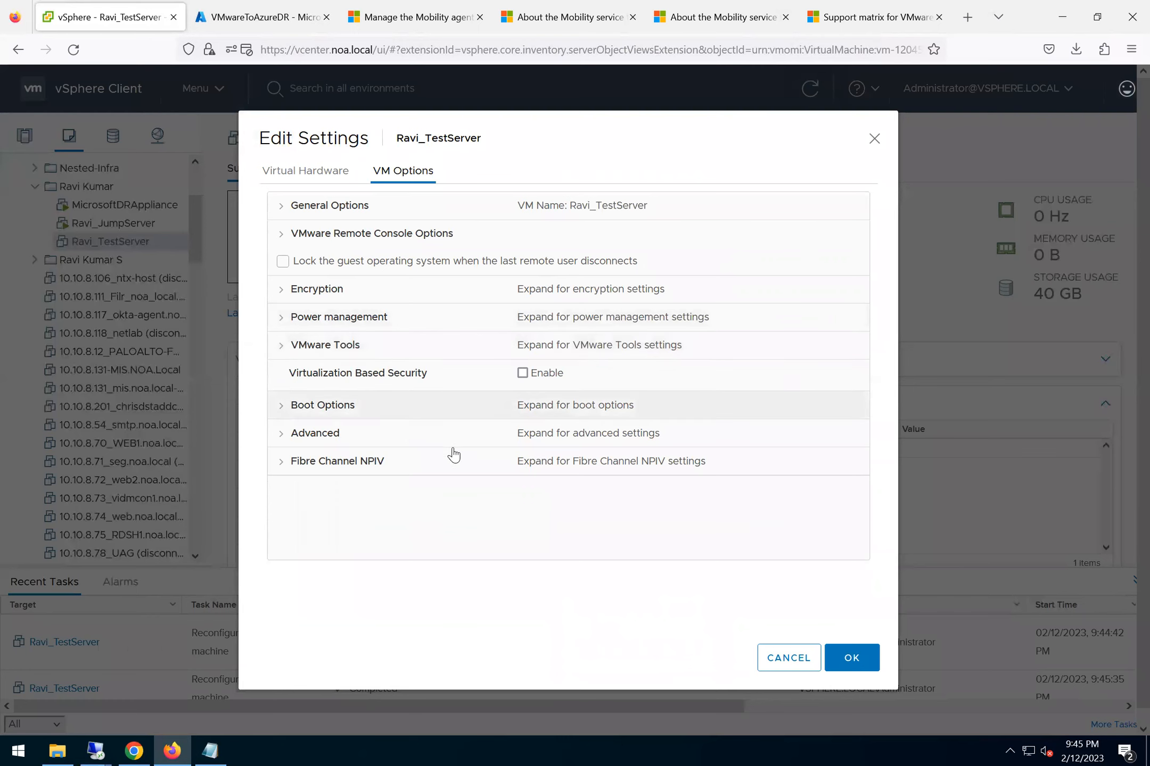
click(803, 658)
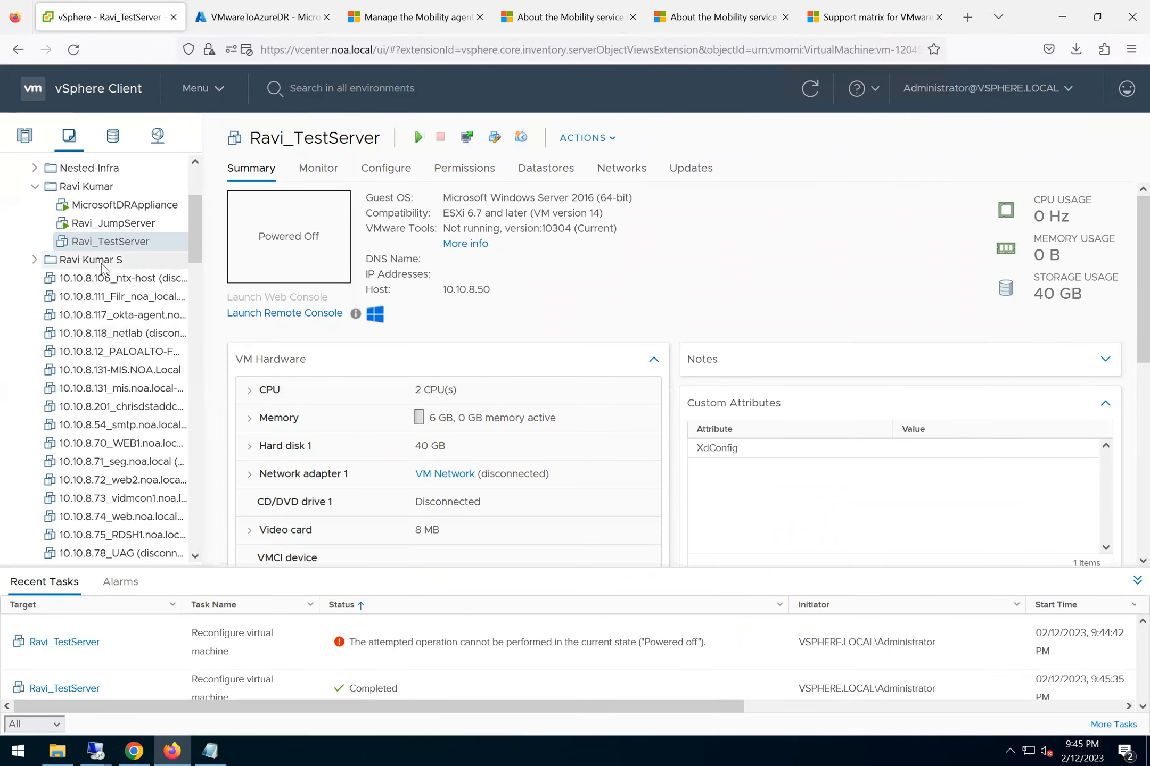
click(417, 137)
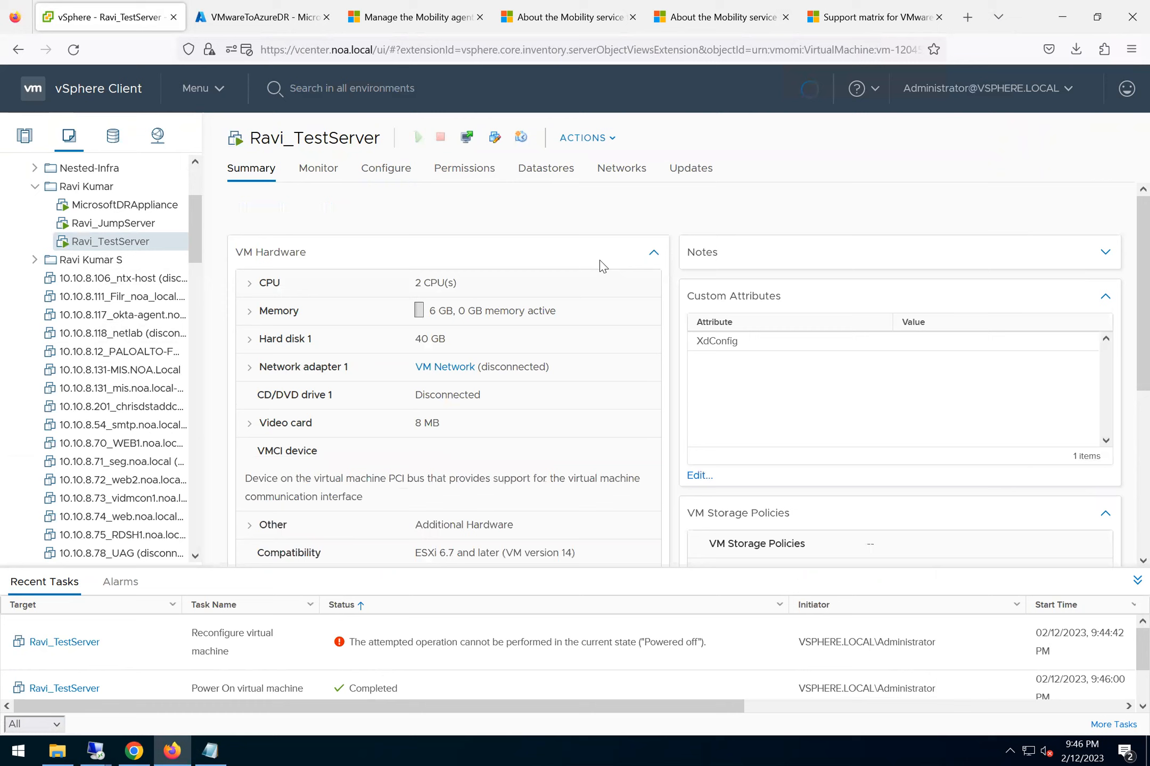
Switch to the Azure portal and read the replication health error's message, possible causes and recommendation for the replicated test server.
click(295, 21)
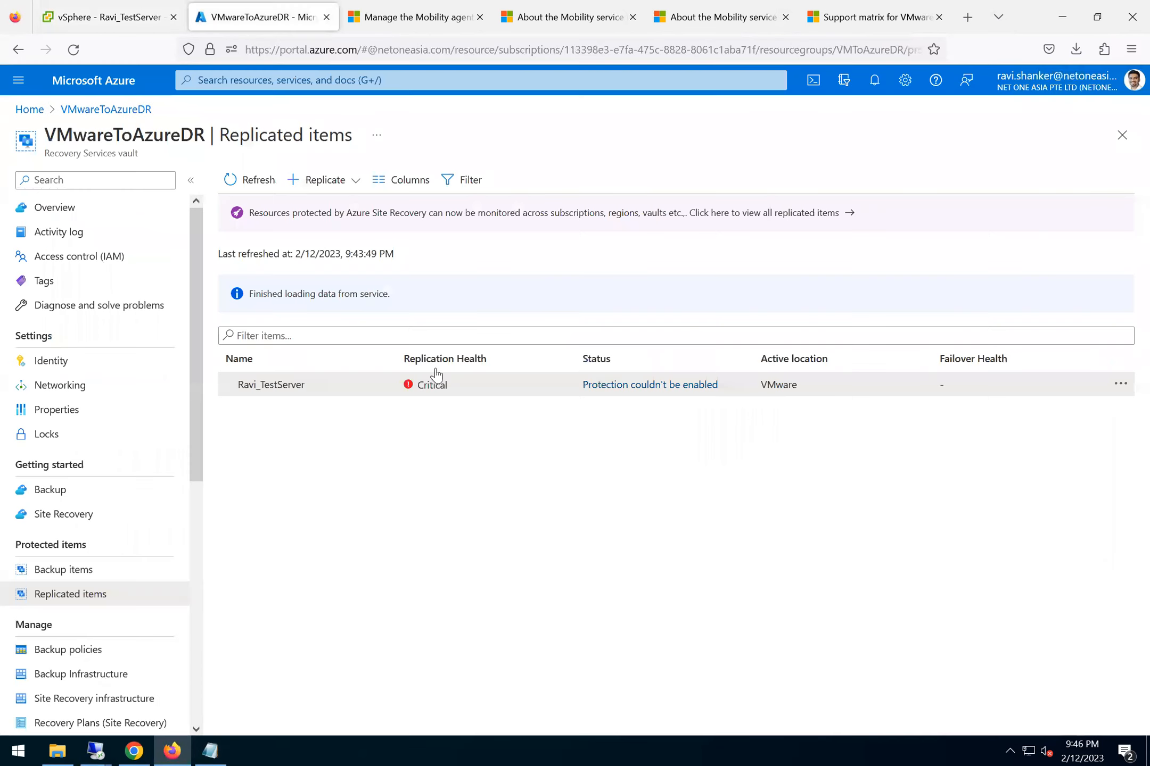
click(436, 395)
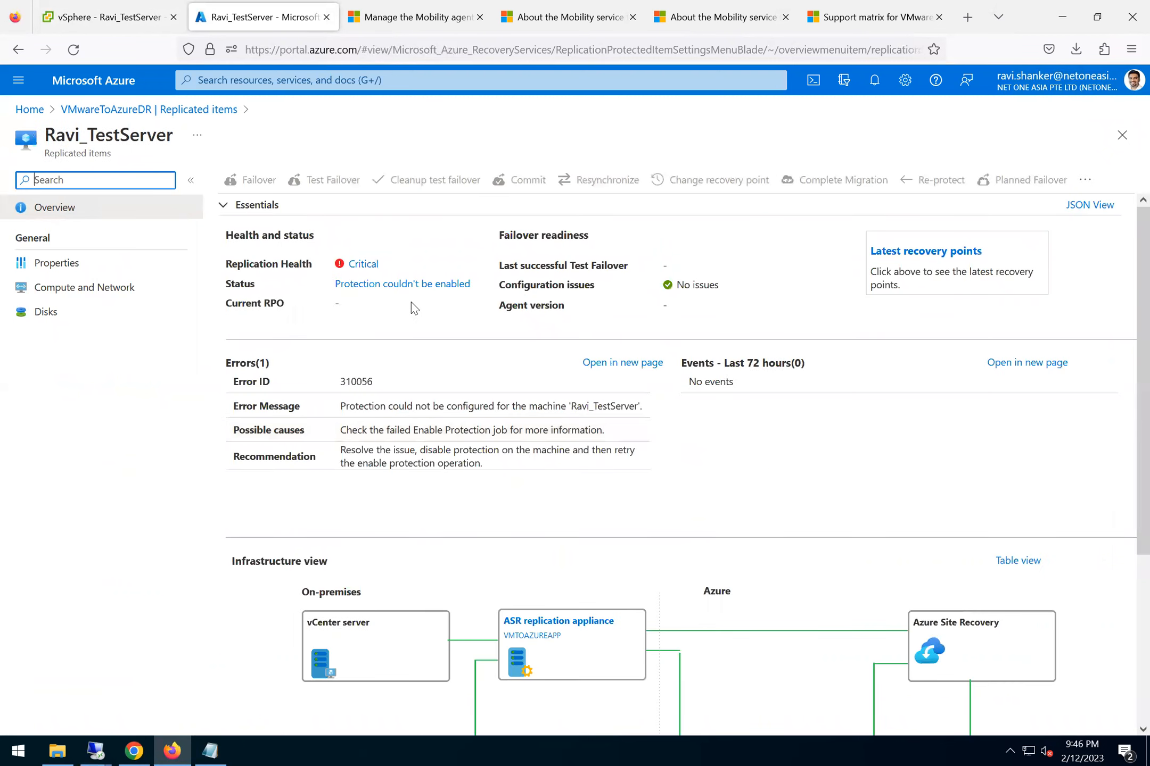
click(367, 262)
drag(47, 272, 328, 300)
drag(31, 329, 162, 333)
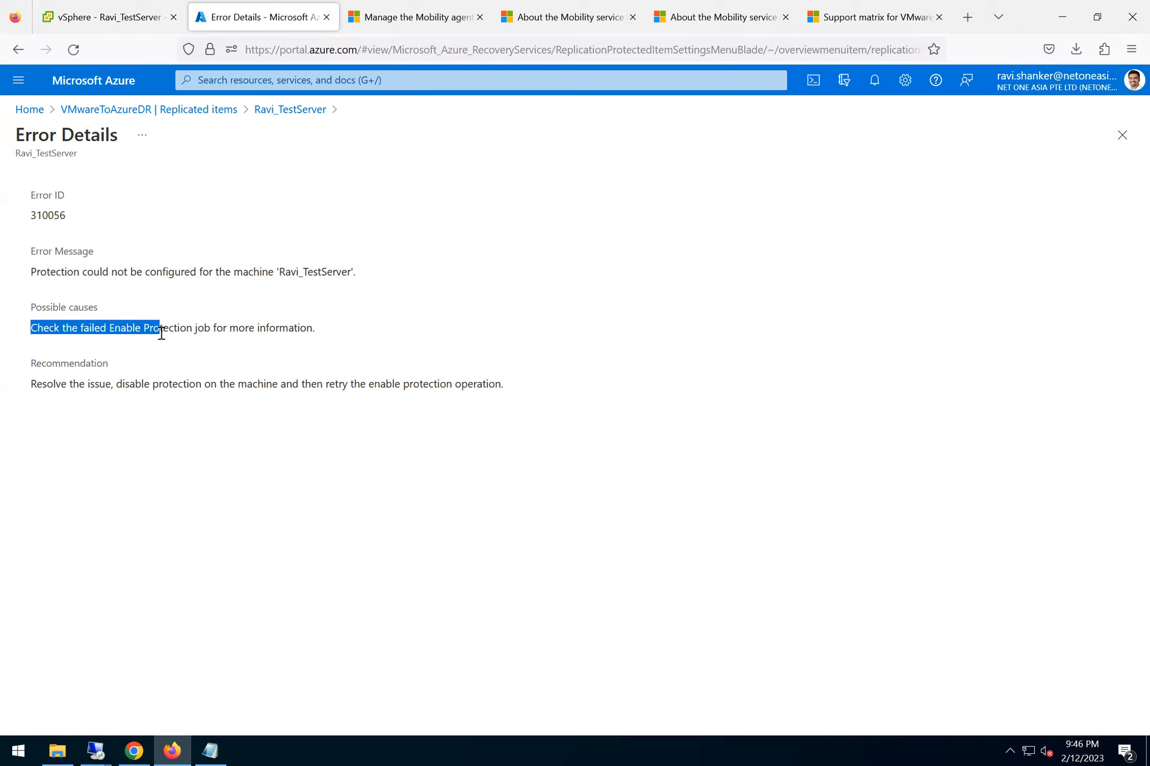
drag(41, 380, 456, 384)
click(409, 279)
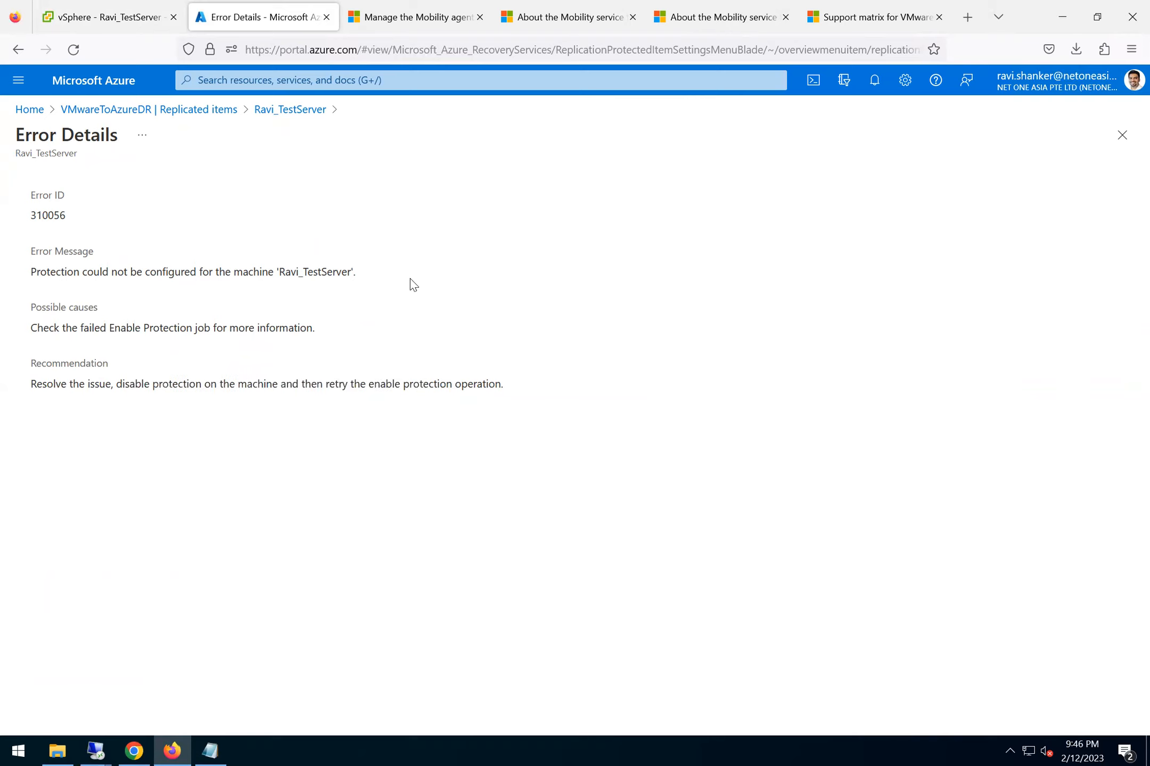
Open the test server's web console from the vSphere Client and sign in to Windows with the account password.
click(78, 7)
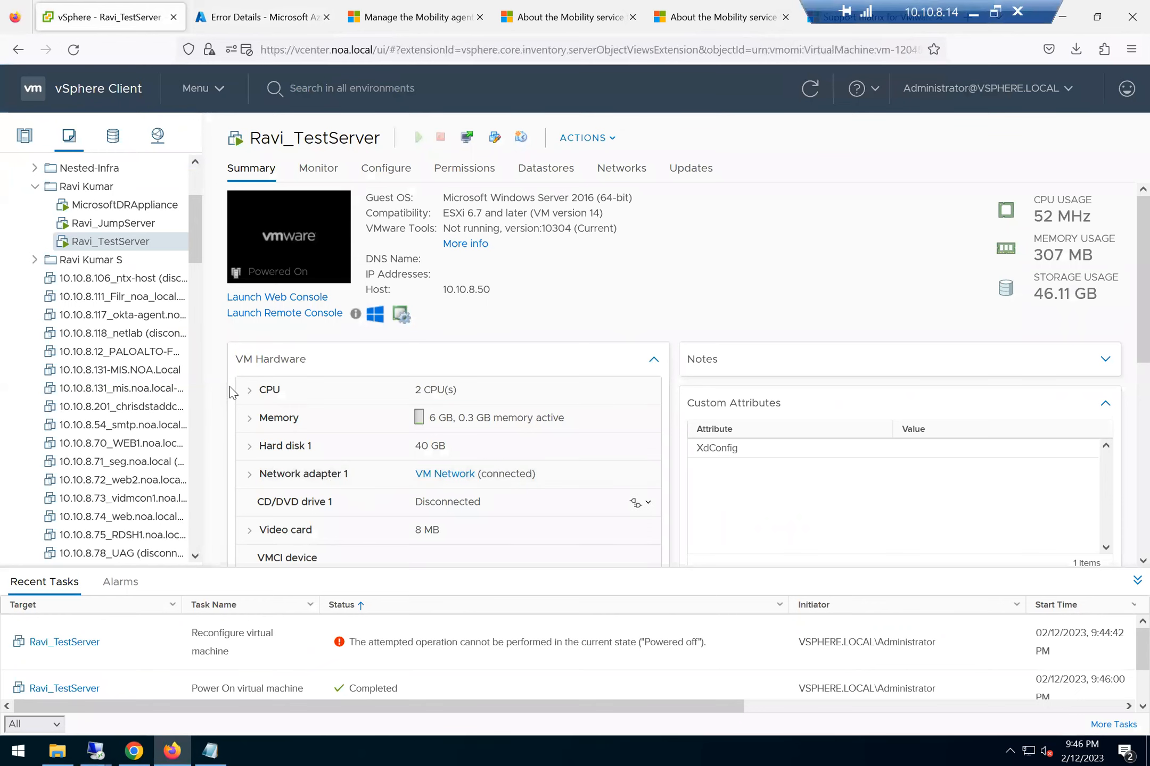
click(294, 223)
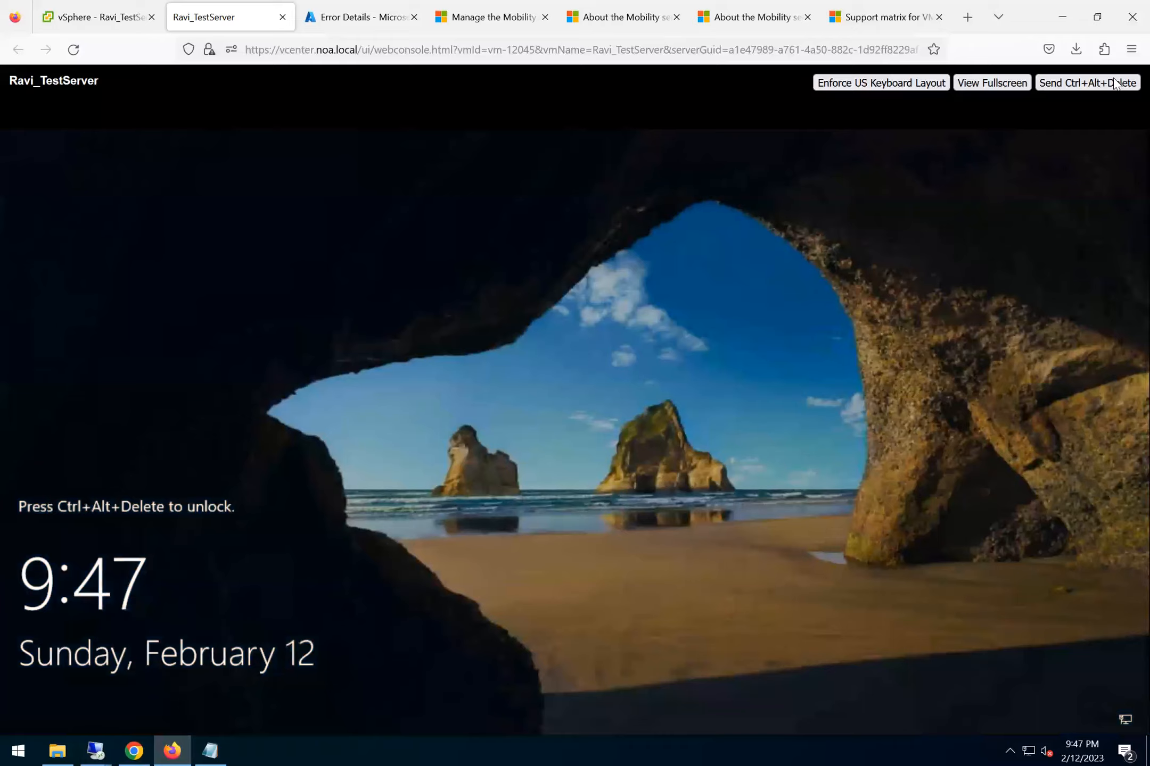
click(1114, 84)
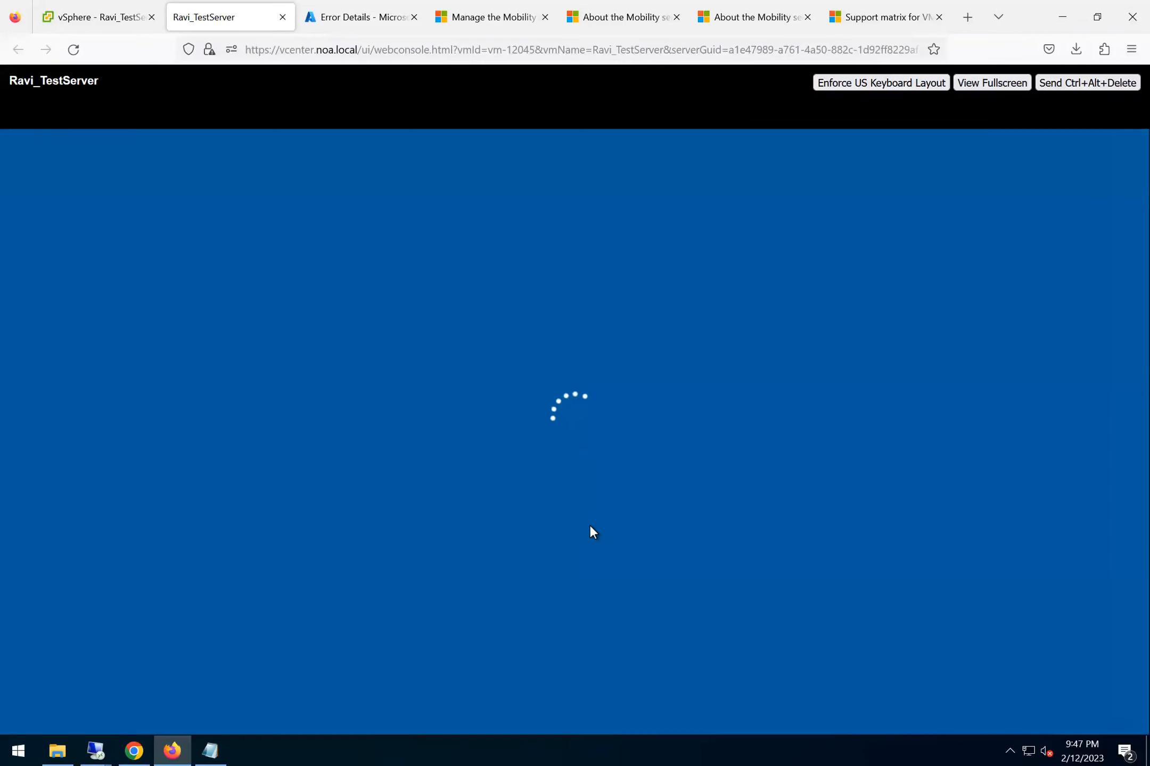
text(••)
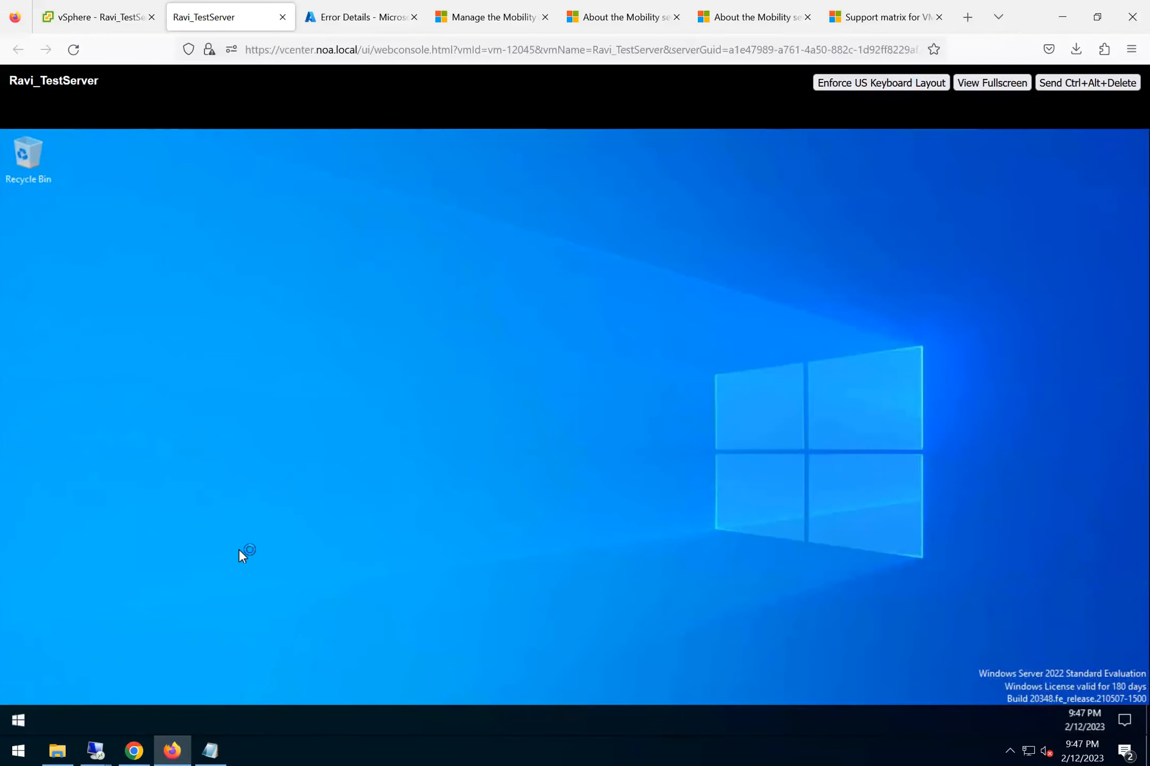
Check the website at localhost in Microsoft Edge on the test server, dismiss the page-restore prompt, and close the web console.
click(24, 721)
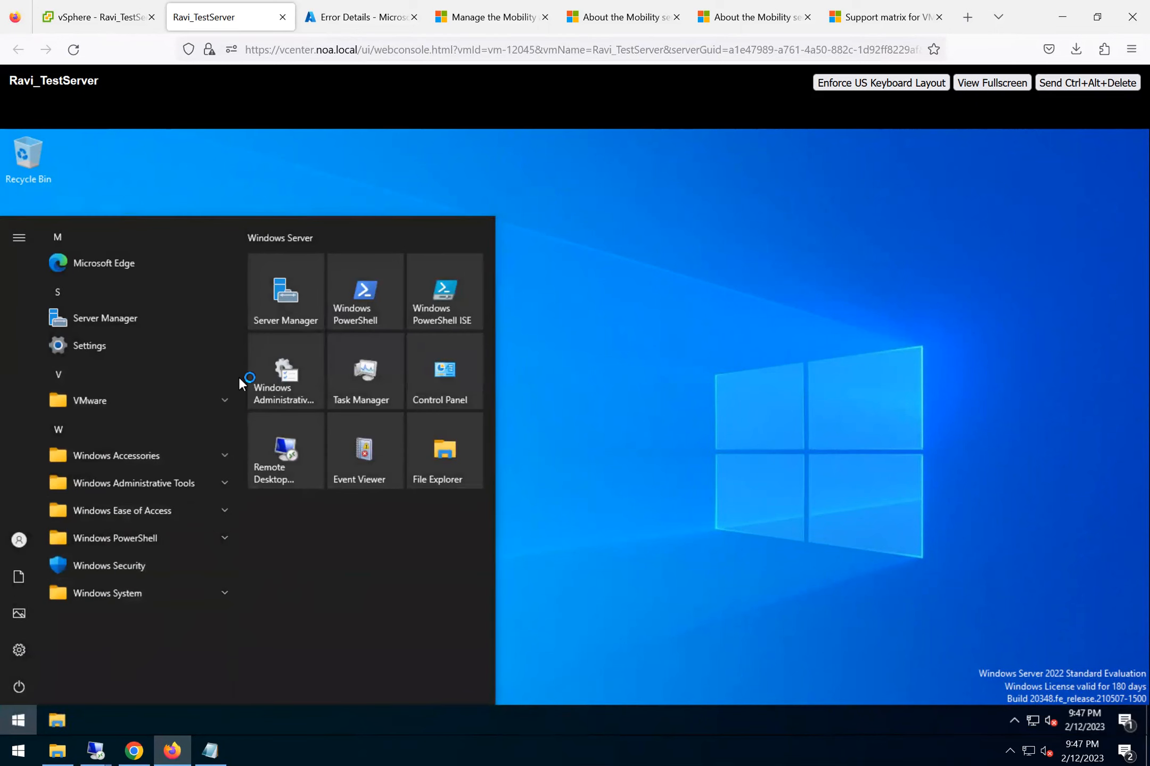
click(839, 253)
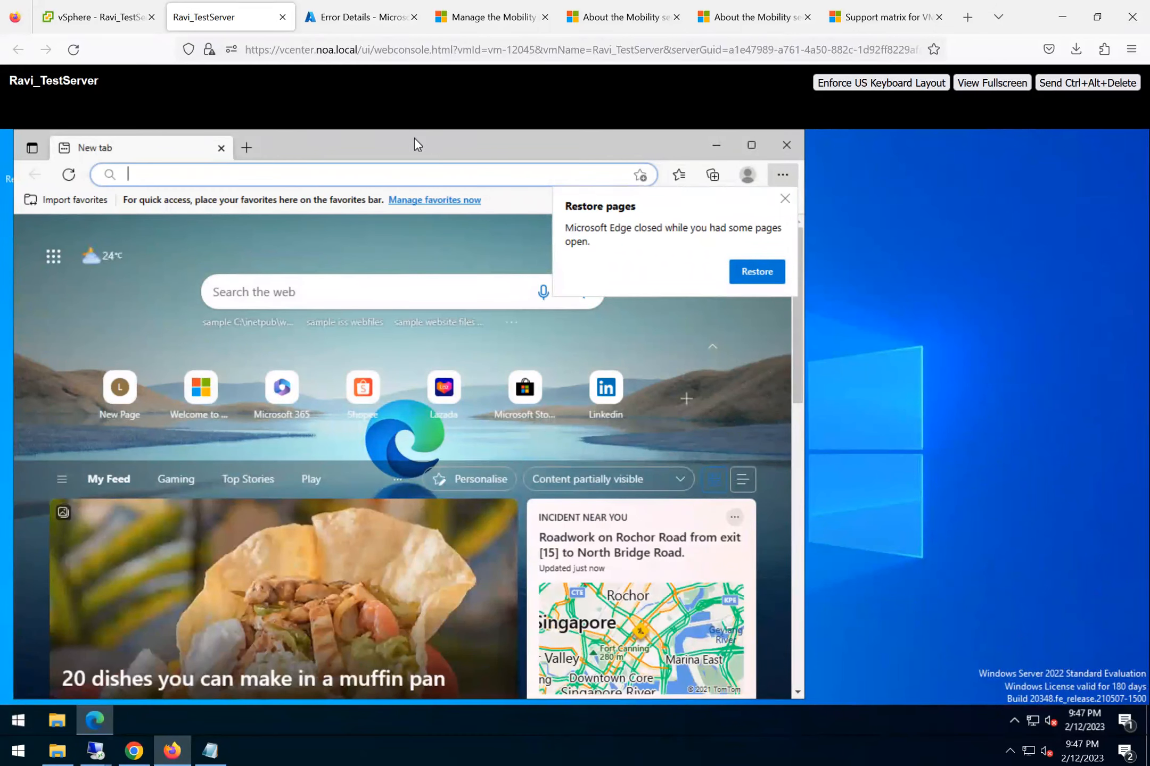
text(lo)
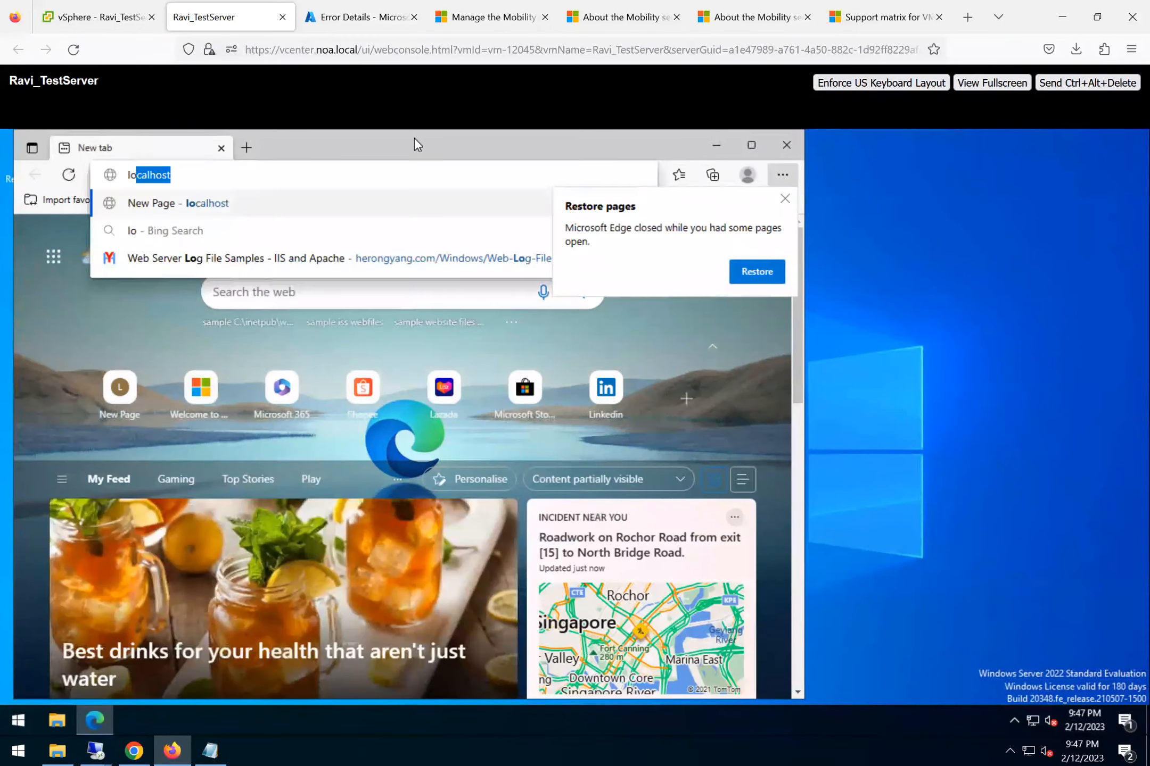
key(Return)
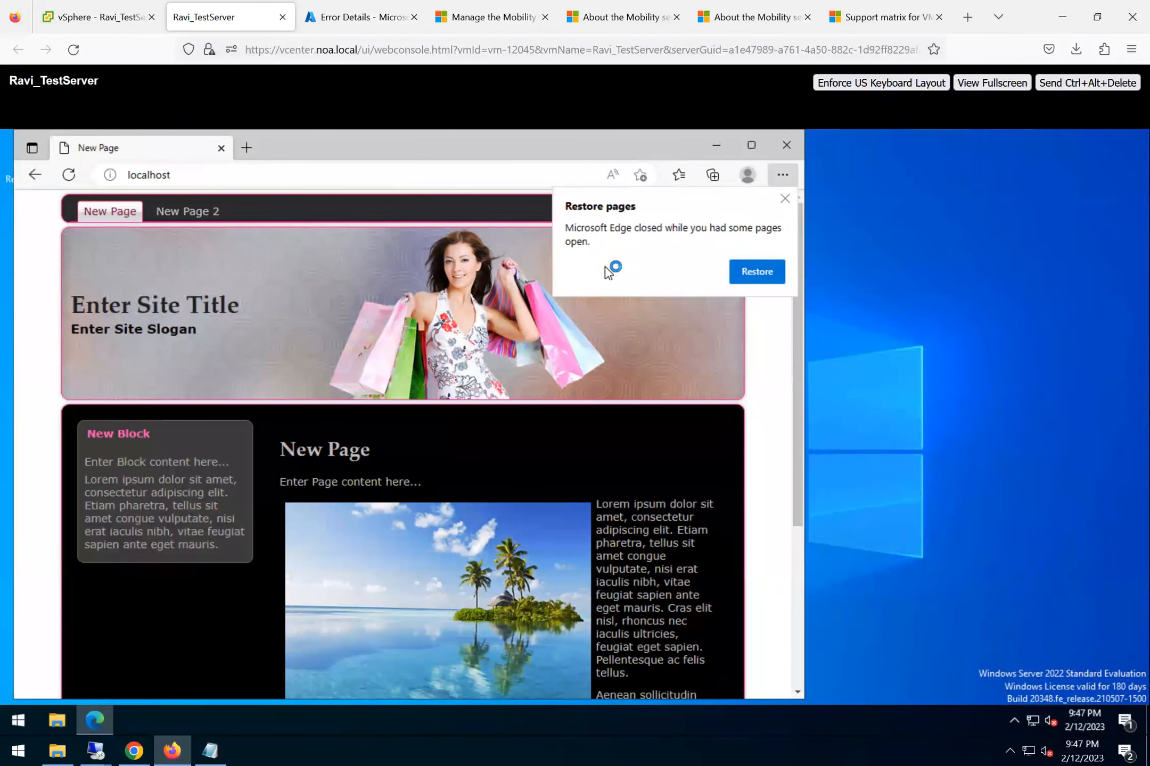
click(784, 198)
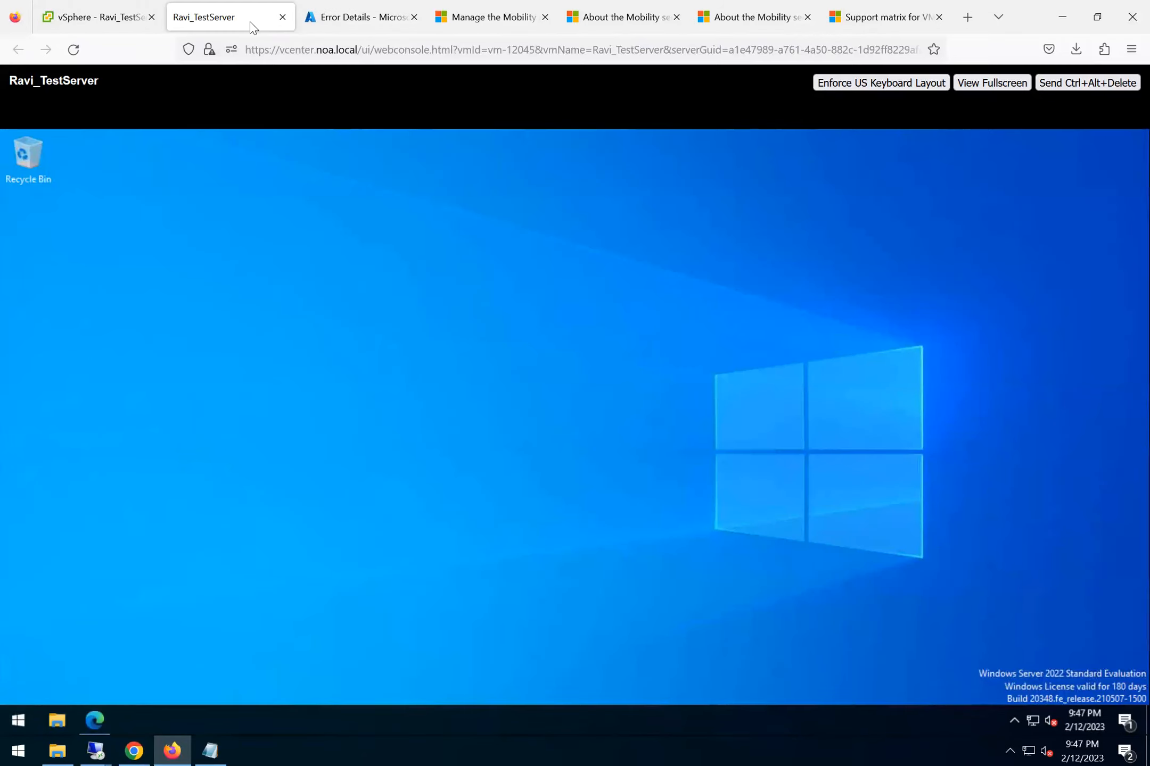
middle_click(249, 26)
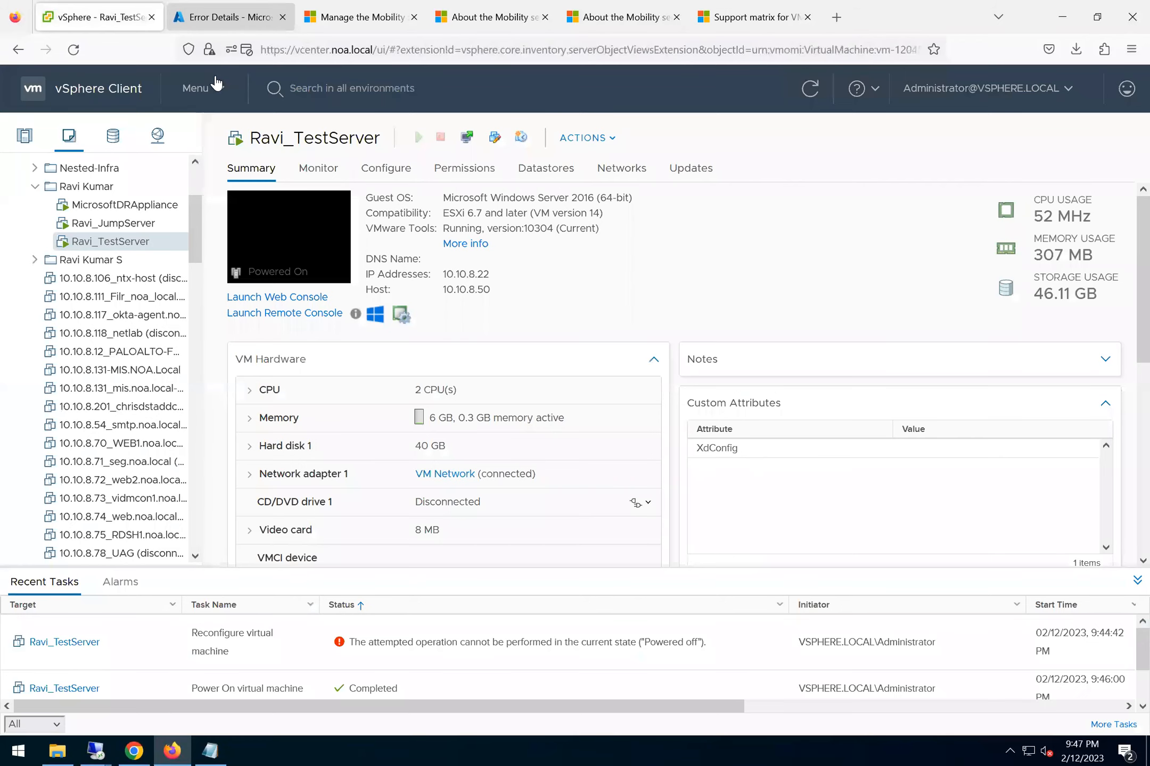
Check the actions available for the test server in the Azure vault's replicated items, dismiss them, and return to the portal home.
click(242, 23)
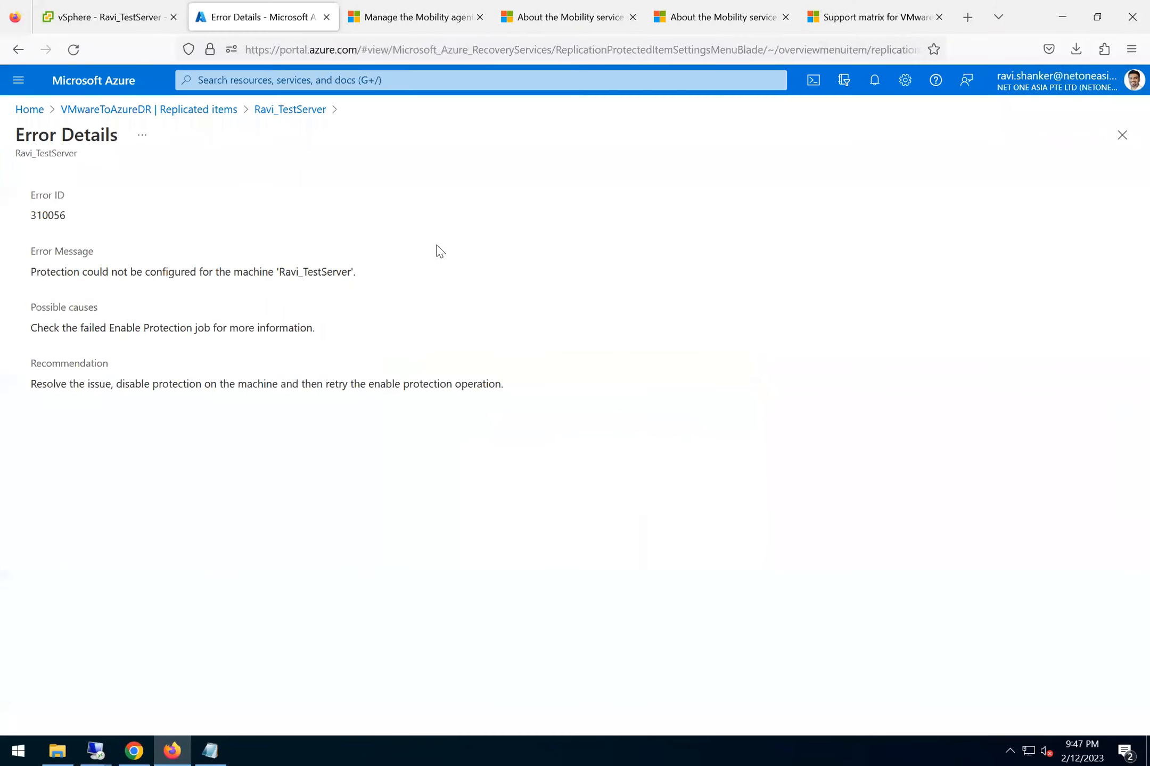
click(179, 111)
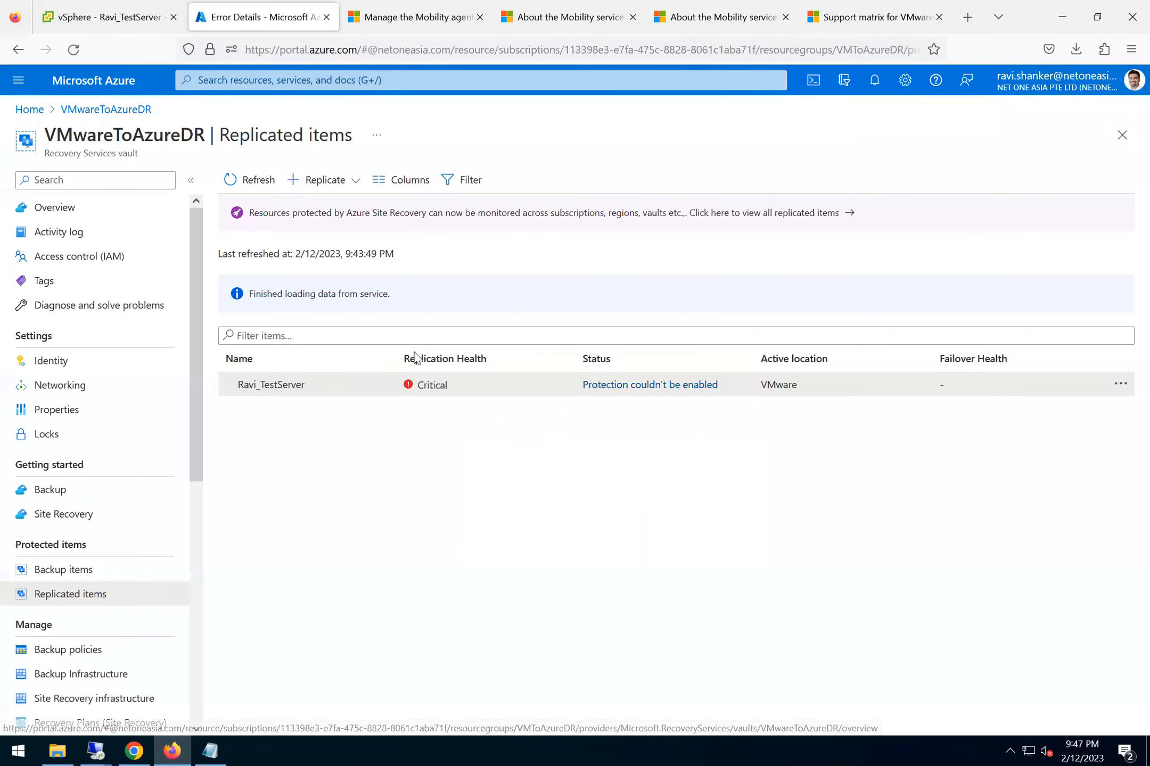
click(1122, 388)
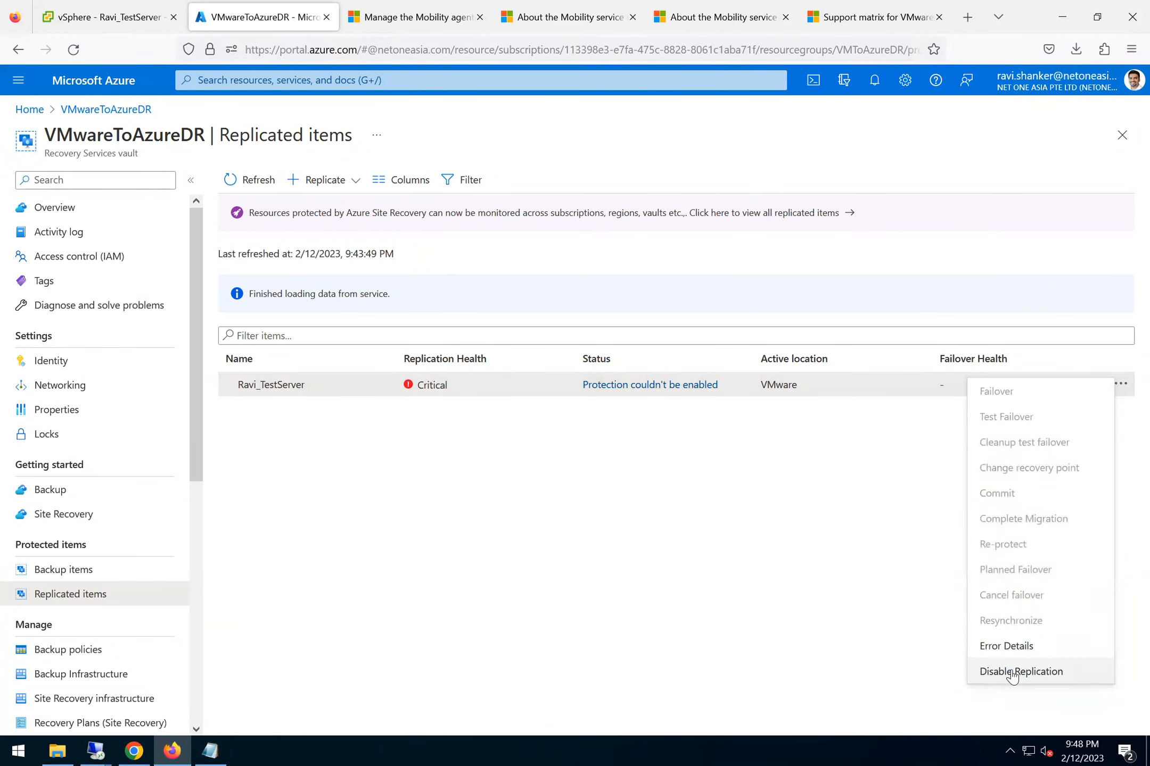
click(475, 525)
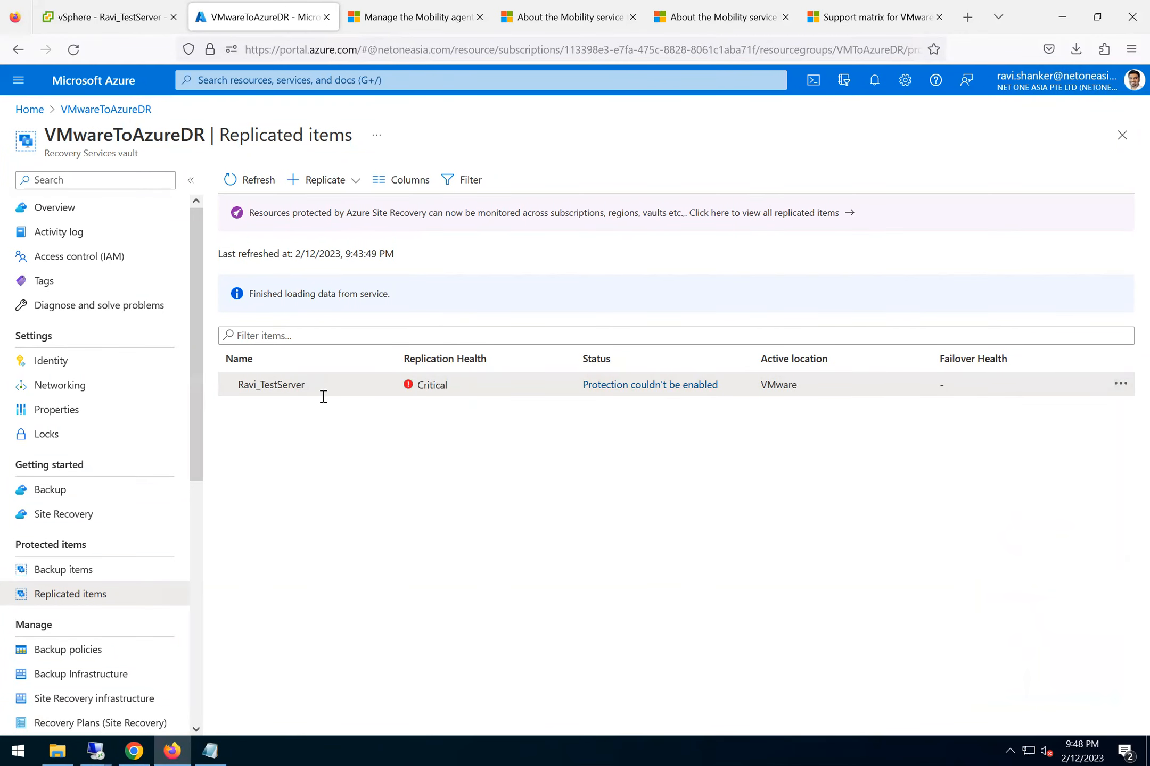
click(76, 110)
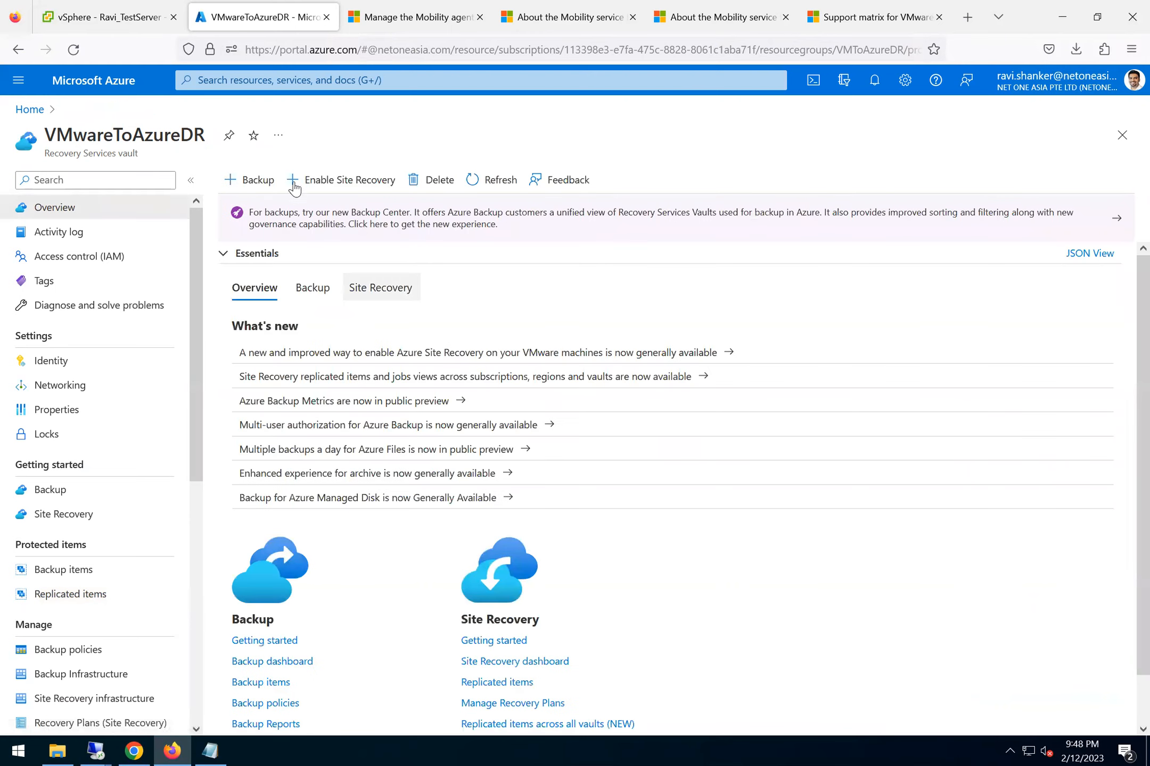
click(29, 109)
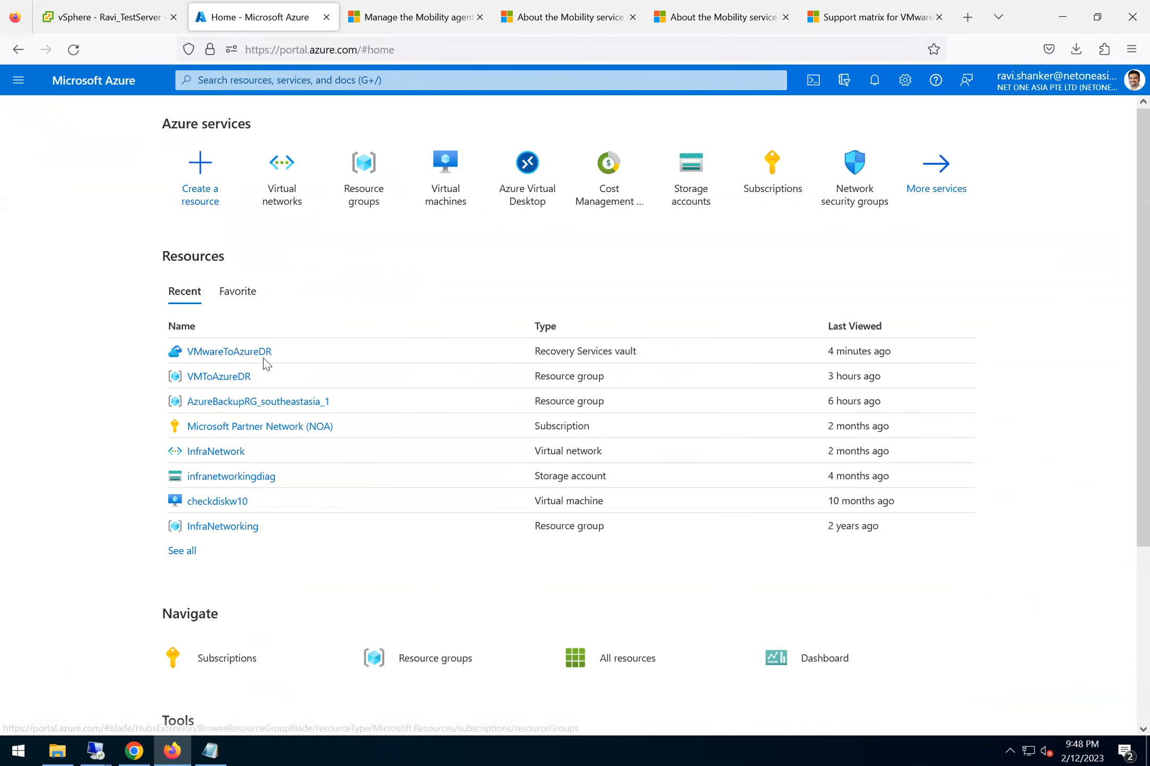
Disable replication for the test server in the VMwareToAzureDR vault's replicated items, with Other reasons selected and a short explanation entered.
click(314, 348)
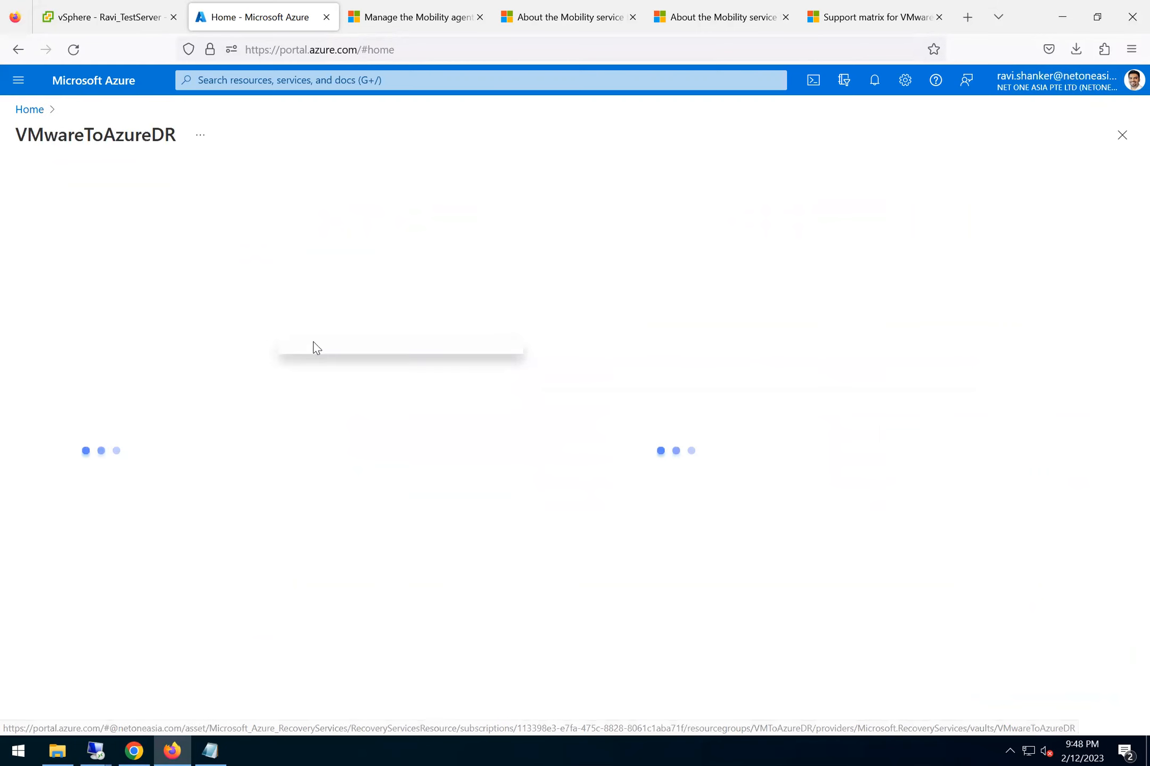
click(70, 594)
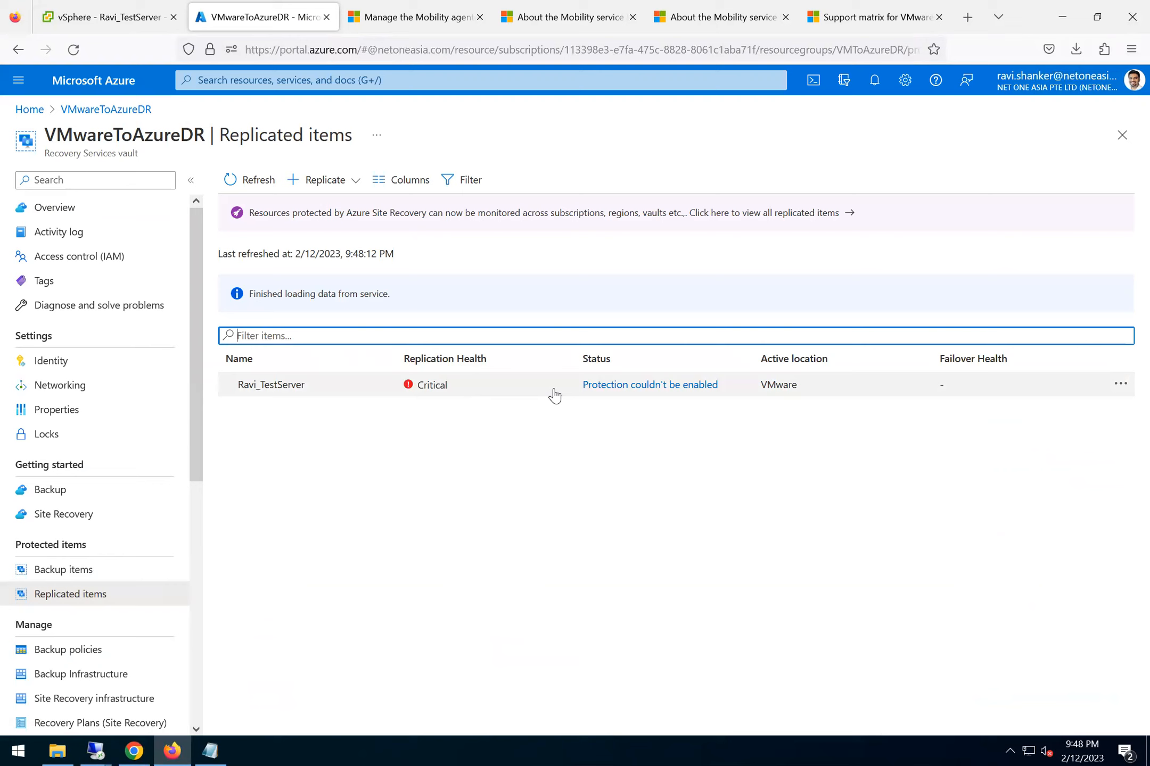
click(1118, 386)
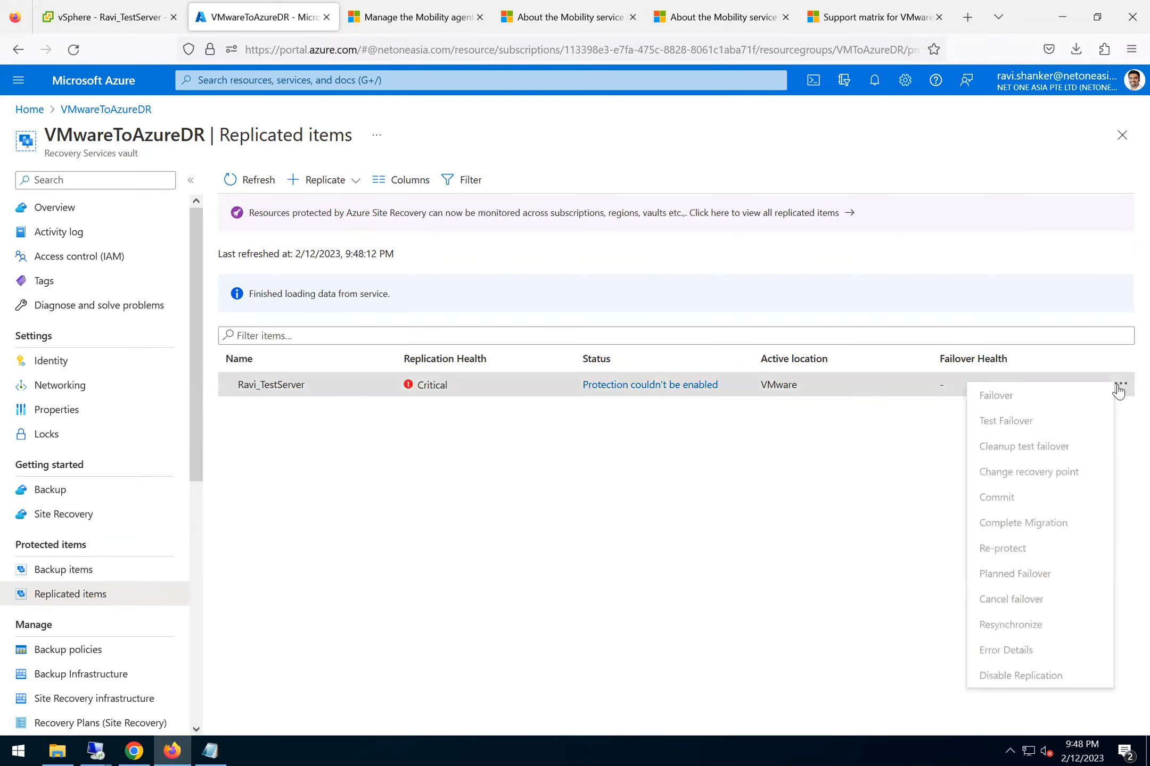
click(1026, 681)
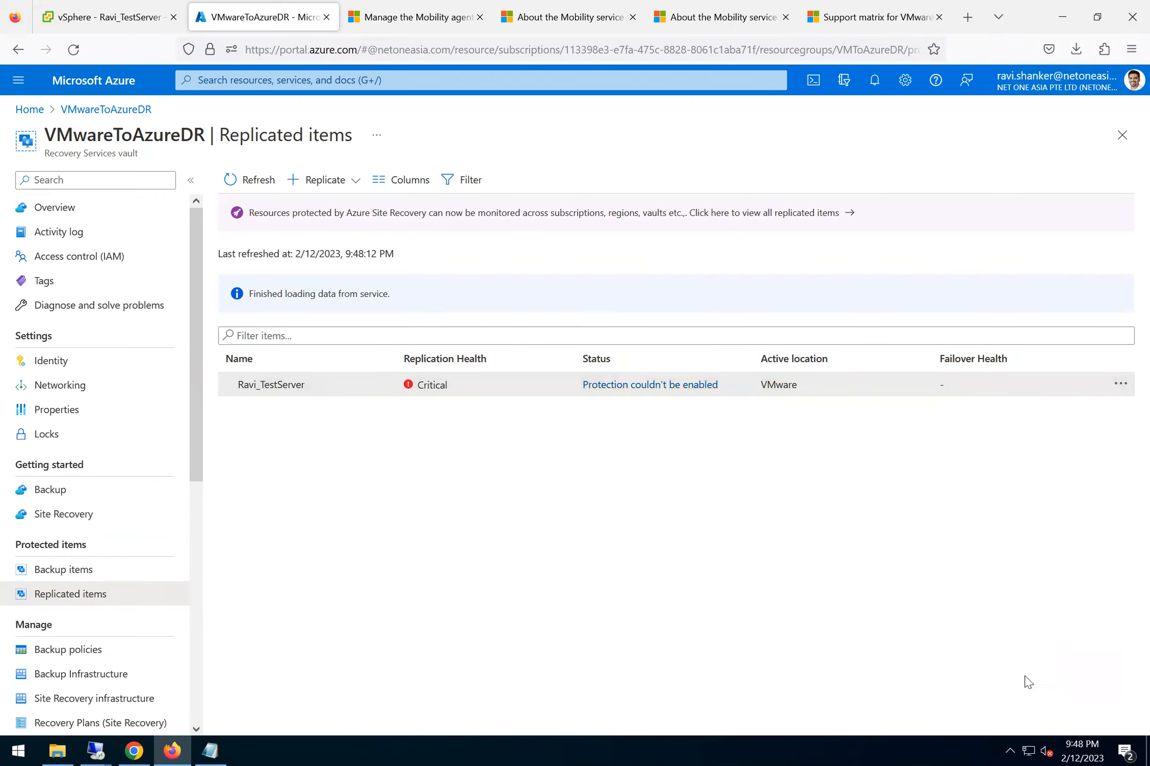
click(31, 284)
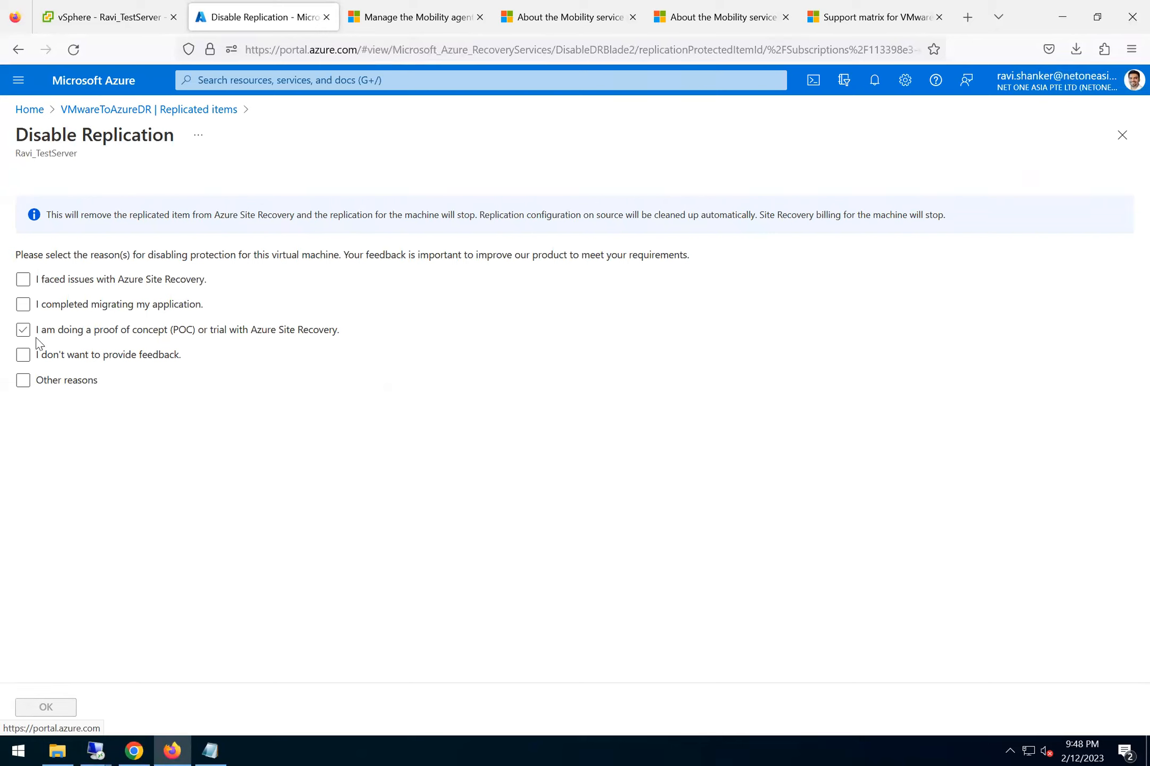
click(60, 381)
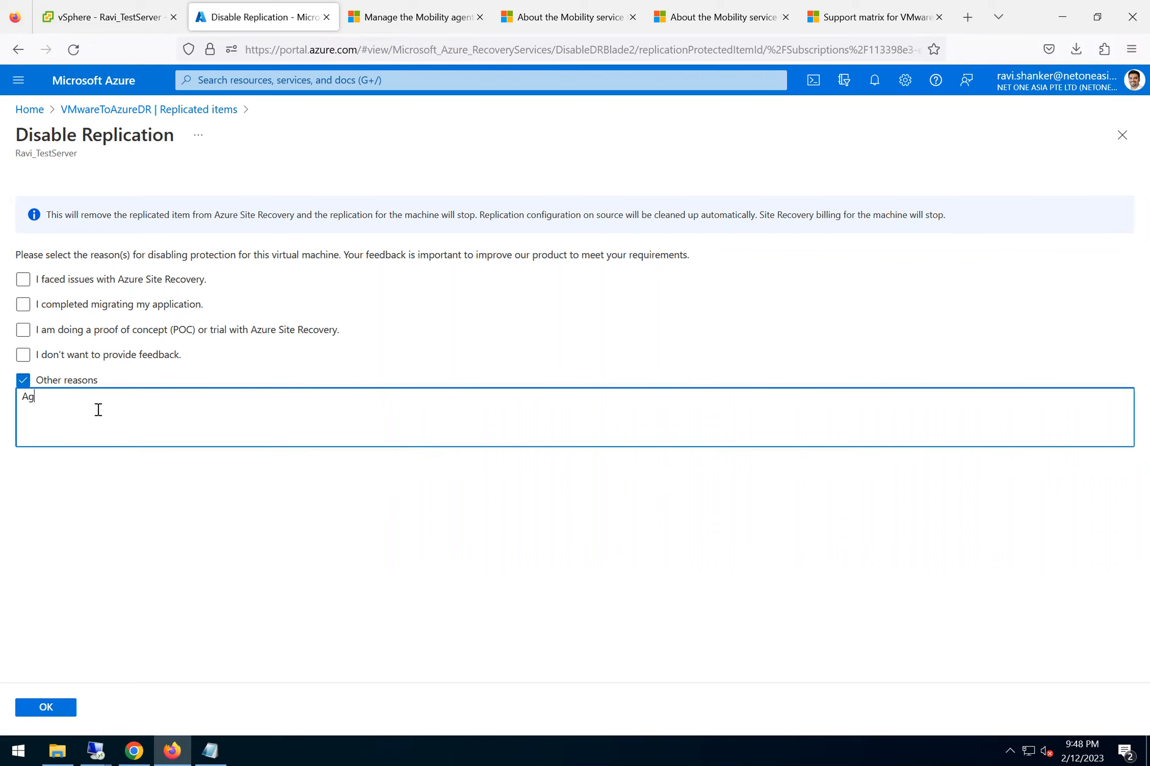
text(er)
click(42, 711)
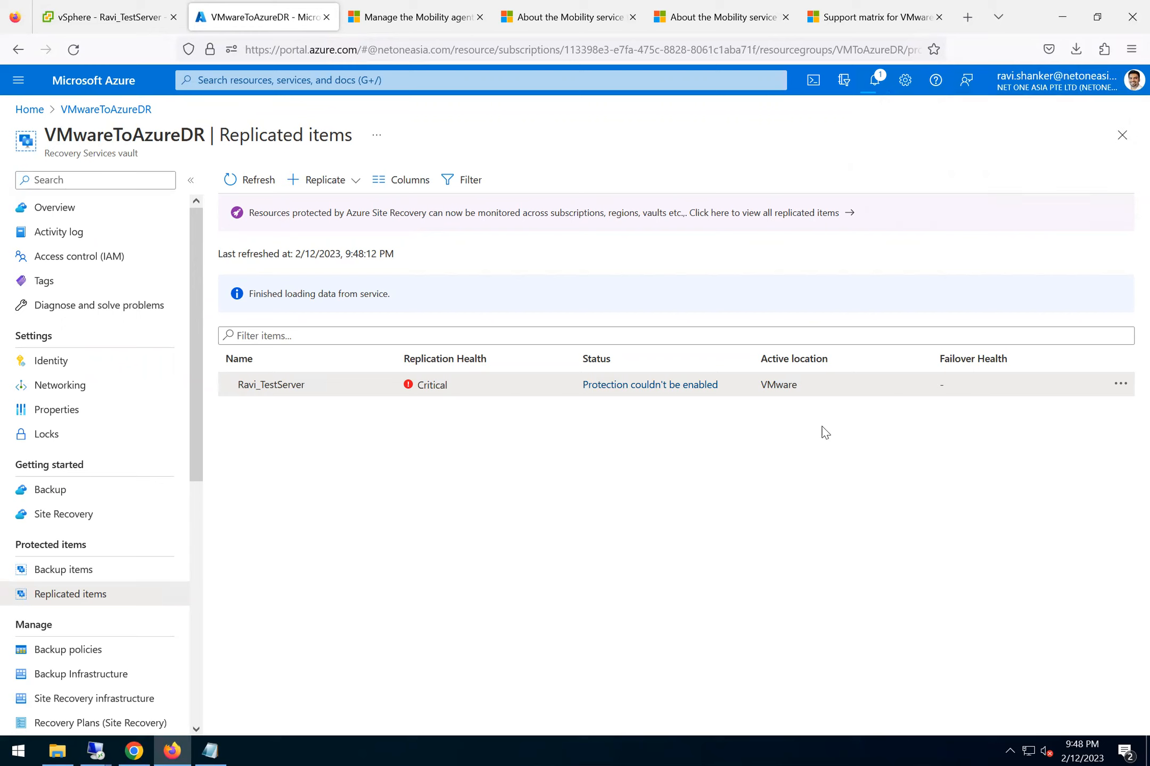
Check the test server's available replication actions, then refresh the replicated items list and dismiss the completion notification.
click(1119, 385)
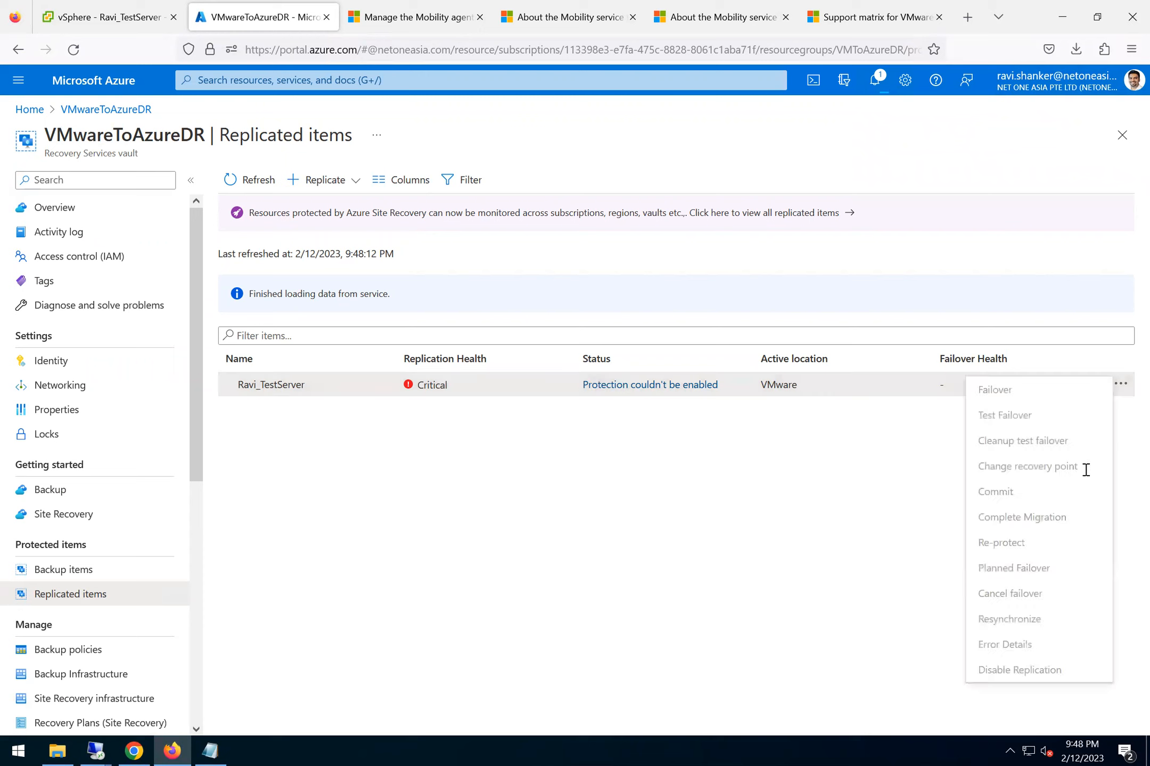
click(706, 608)
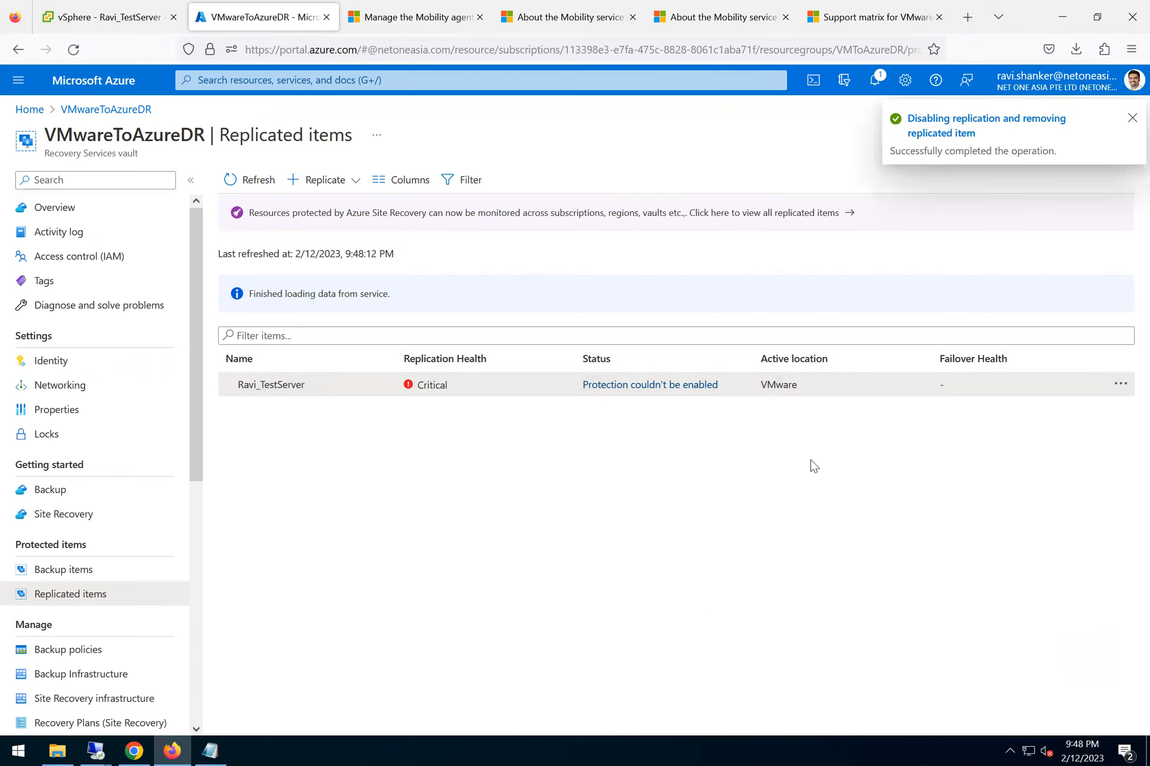
click(248, 184)
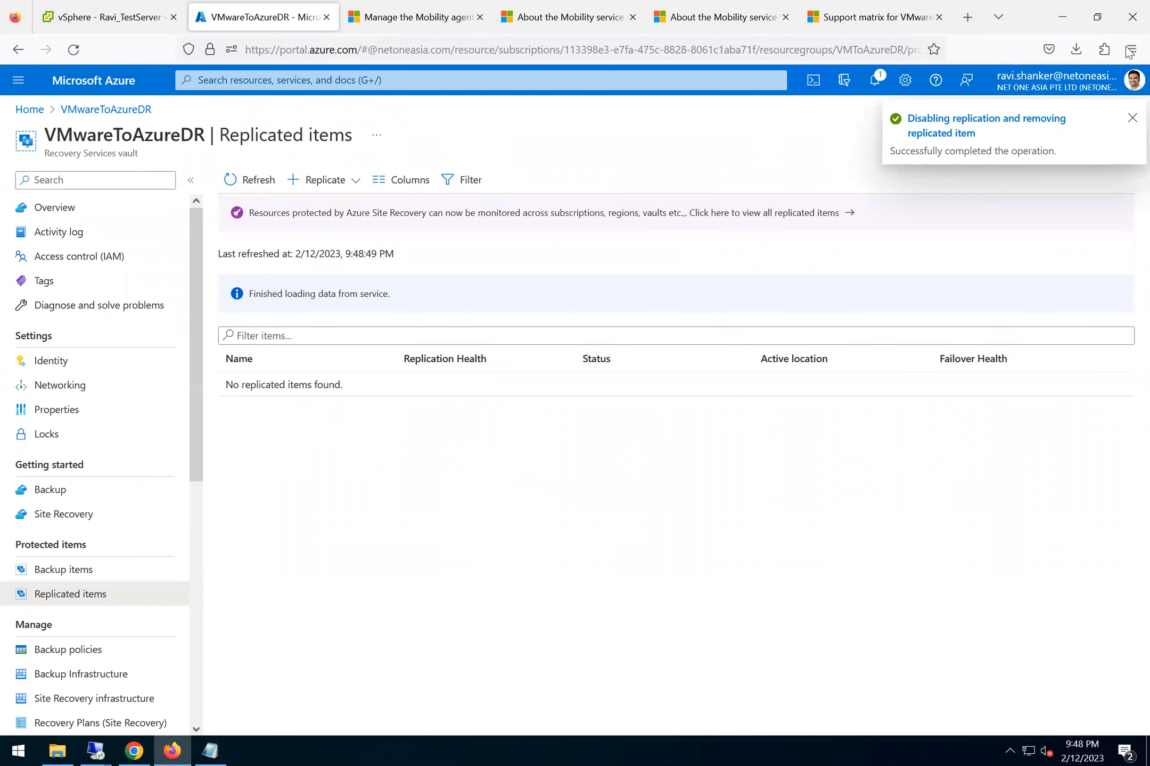
click(1131, 120)
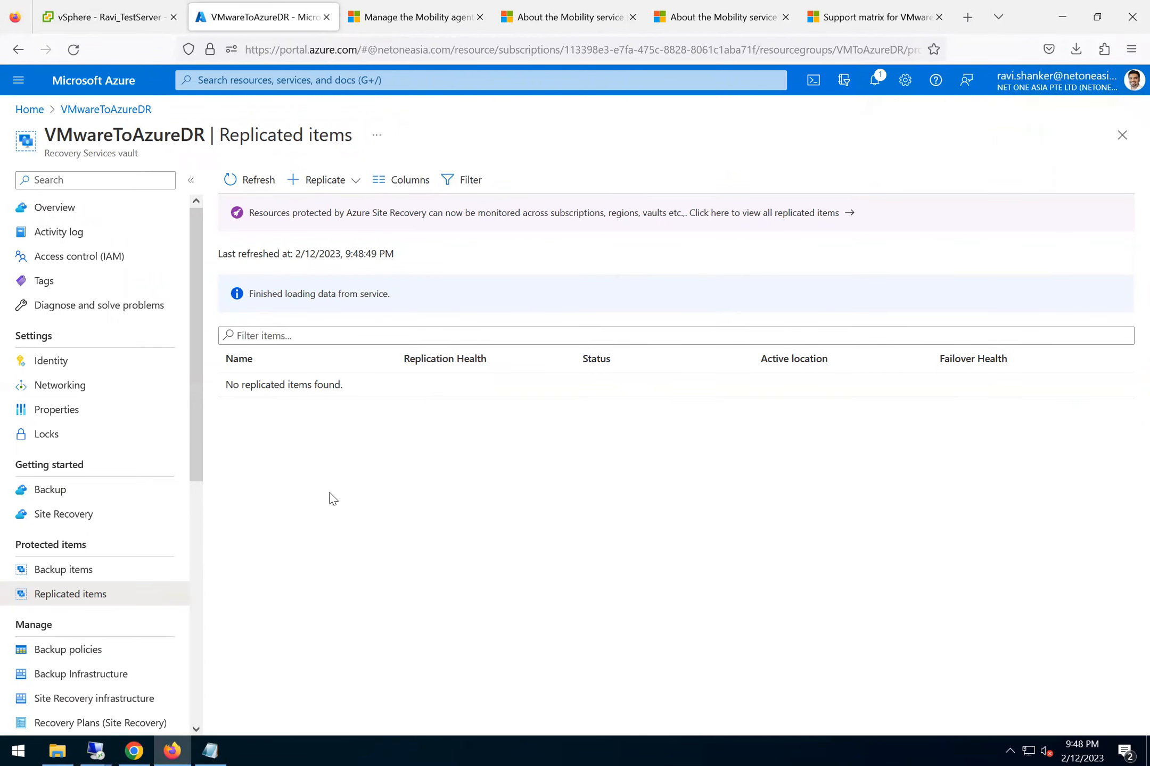
Begin enabling VMware-to-Azure replication from the vault's Site Recovery page and choose the test server as the source machine.
click(75, 515)
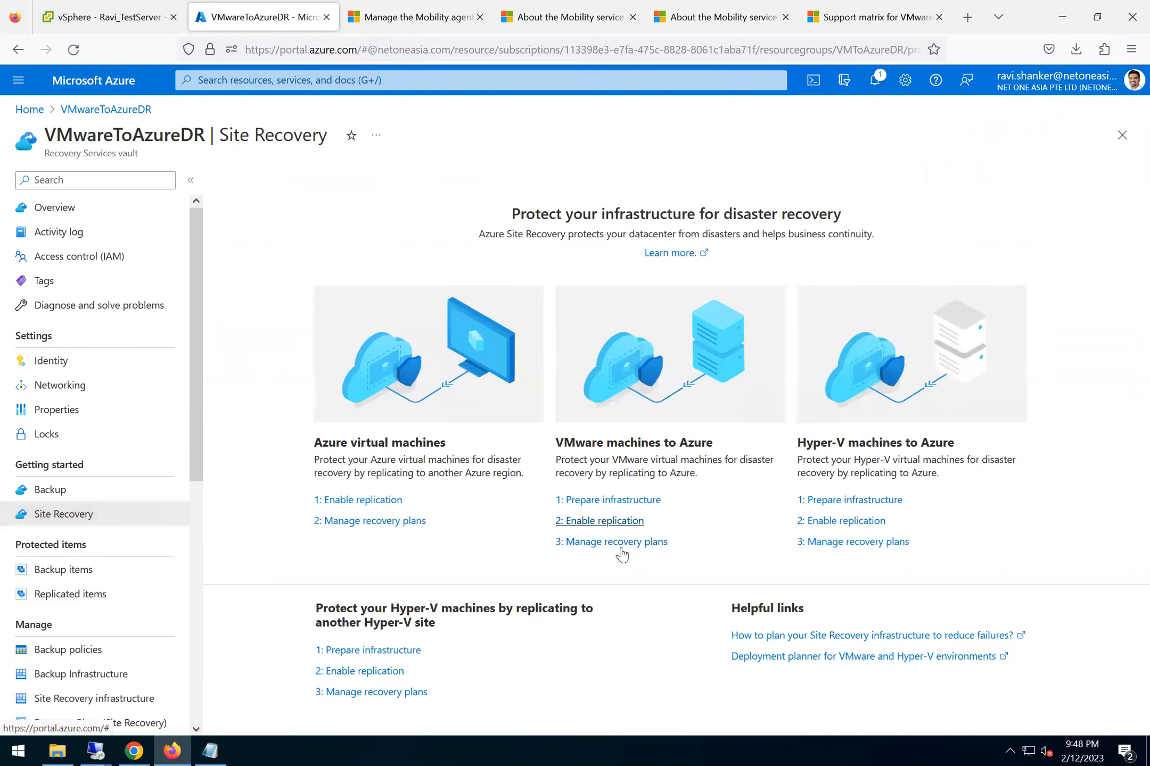
click(609, 522)
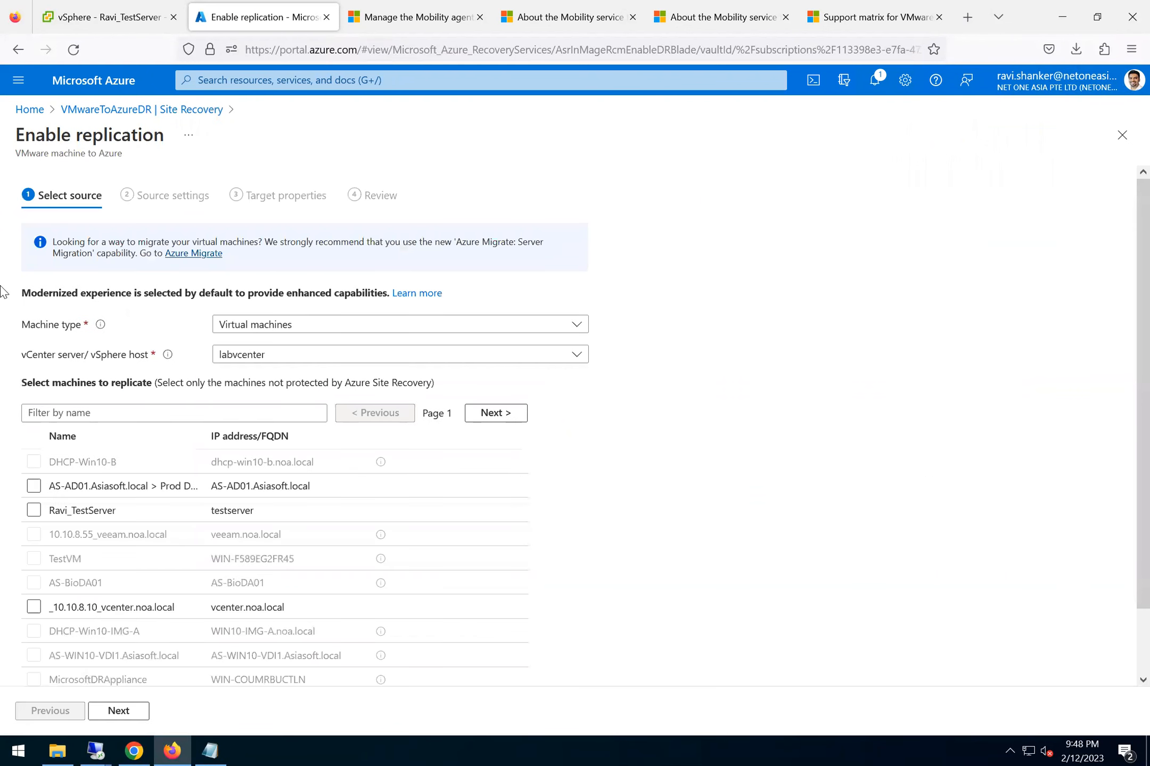
scroll(146, 404, down, 2)
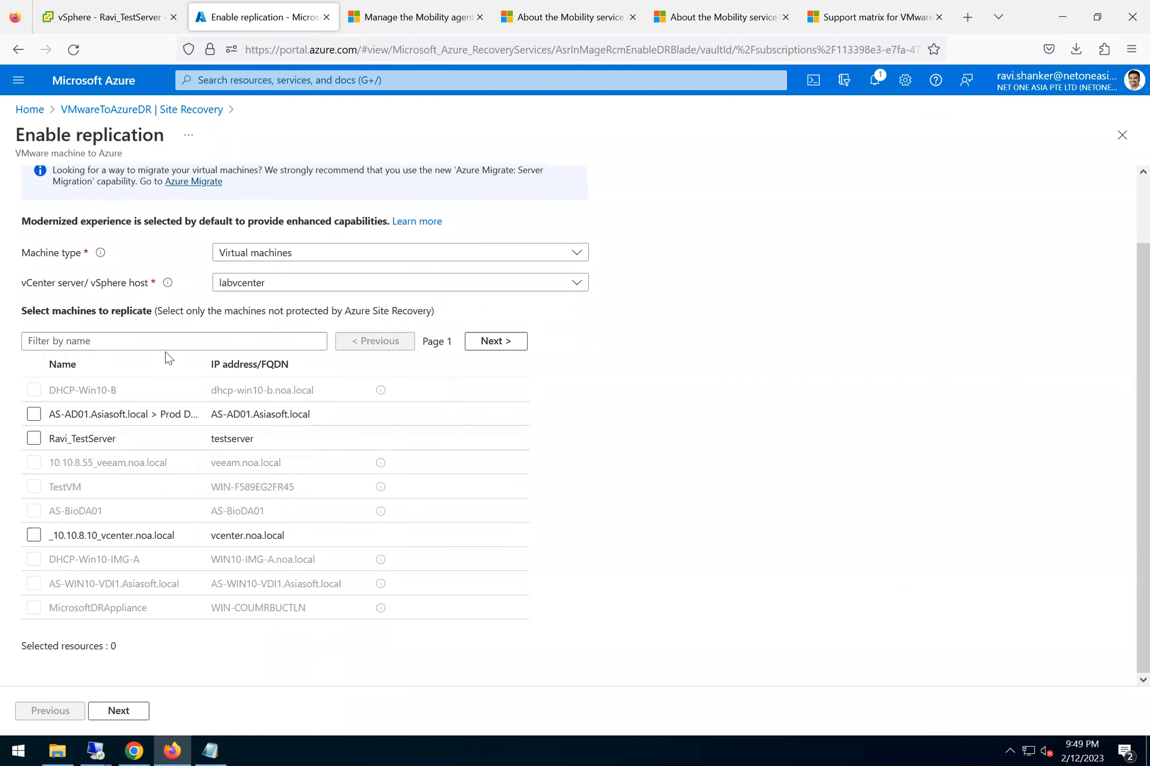
click(33, 439)
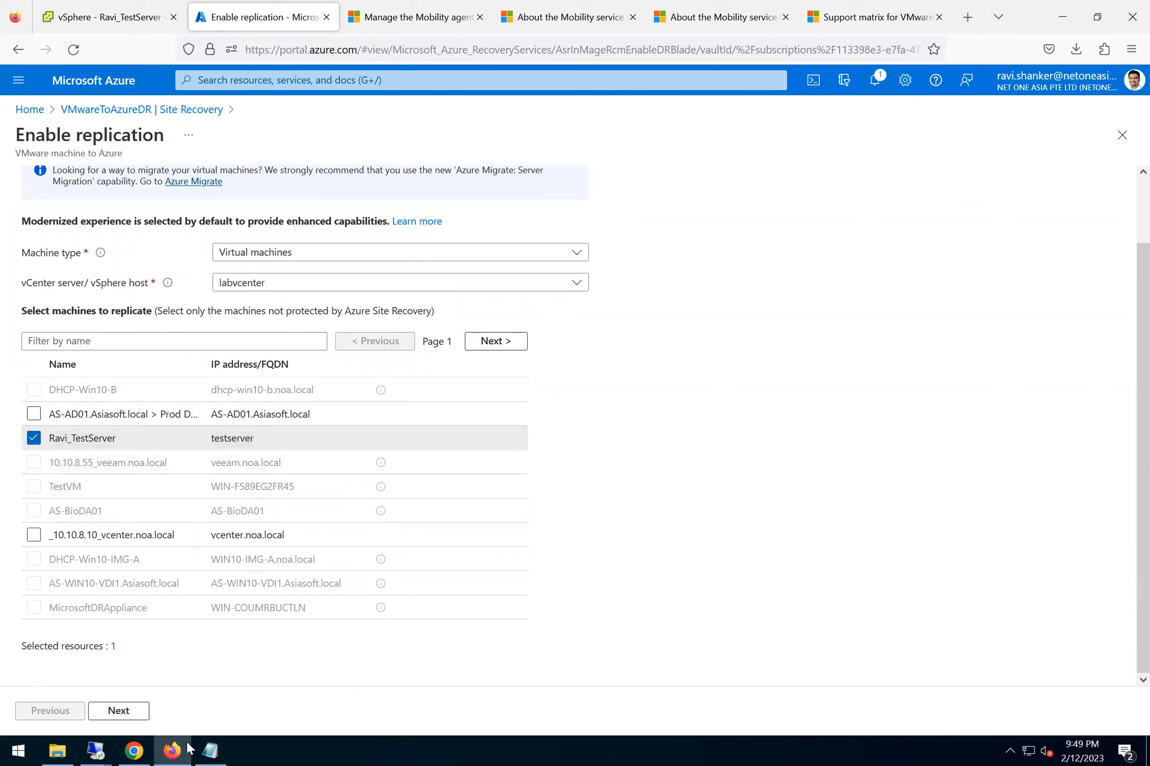
click(143, 719)
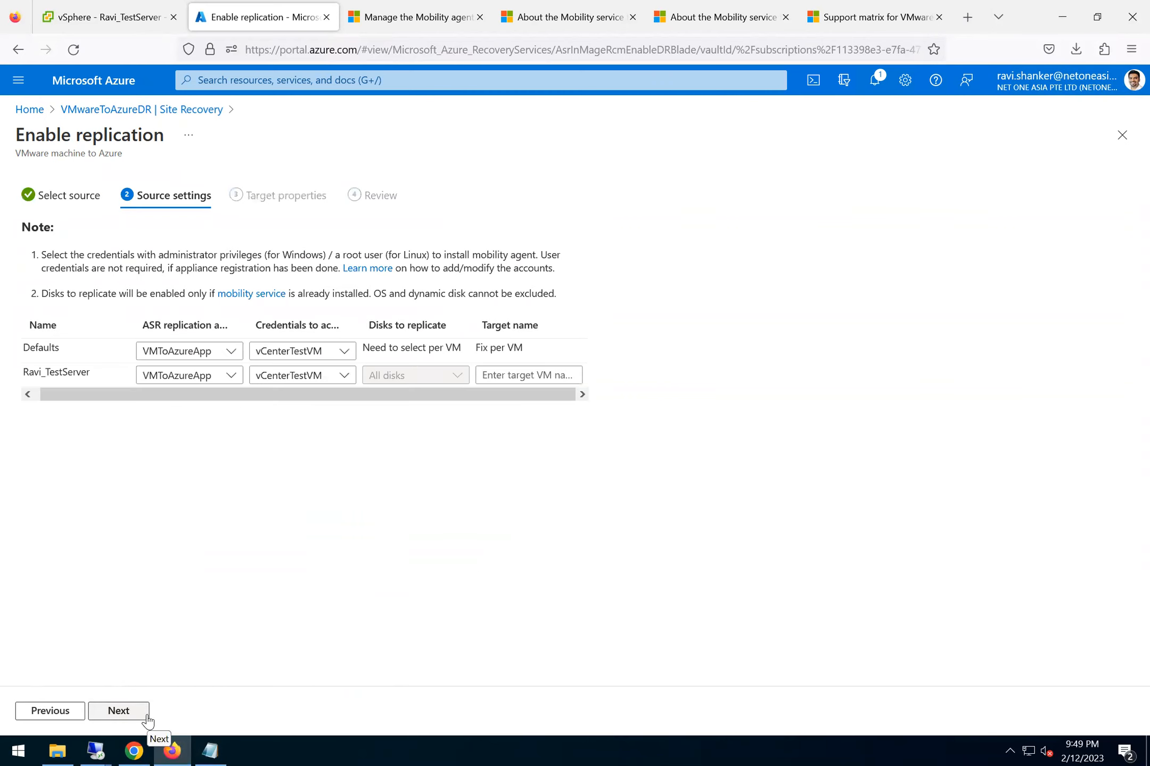
Name the test server's target VM VMToAzWebsite in the source settings and continue to the target properties.
click(502, 378)
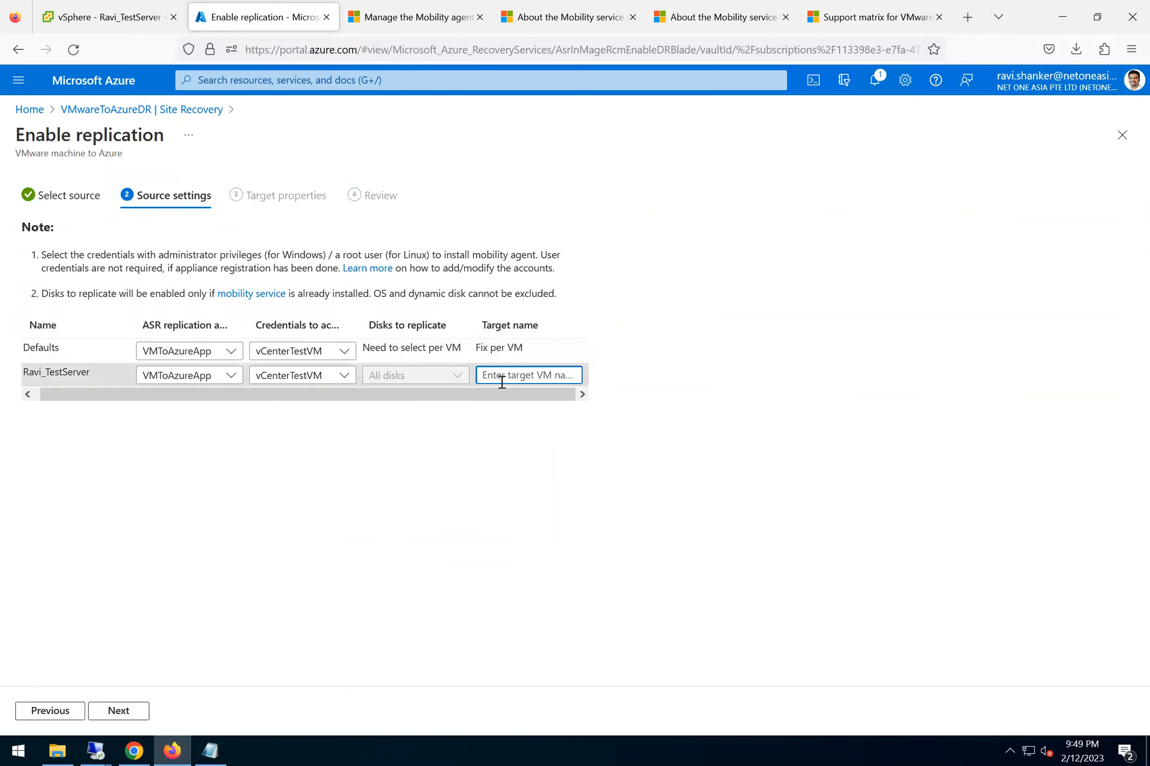
text(VMToAzWebsite)
click(133, 717)
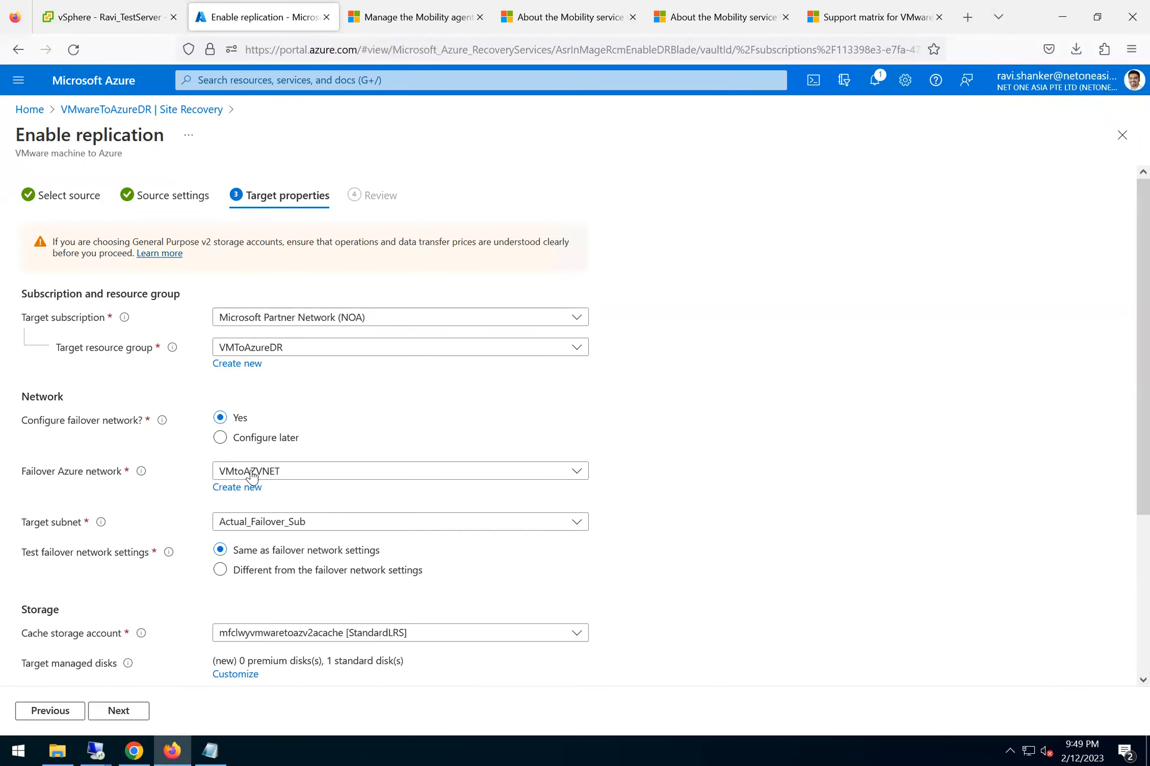
Use separate test failover network settings, with Test_Failover_Network_VNET as the network and default as the subnet.
scroll(431, 431, down, 3)
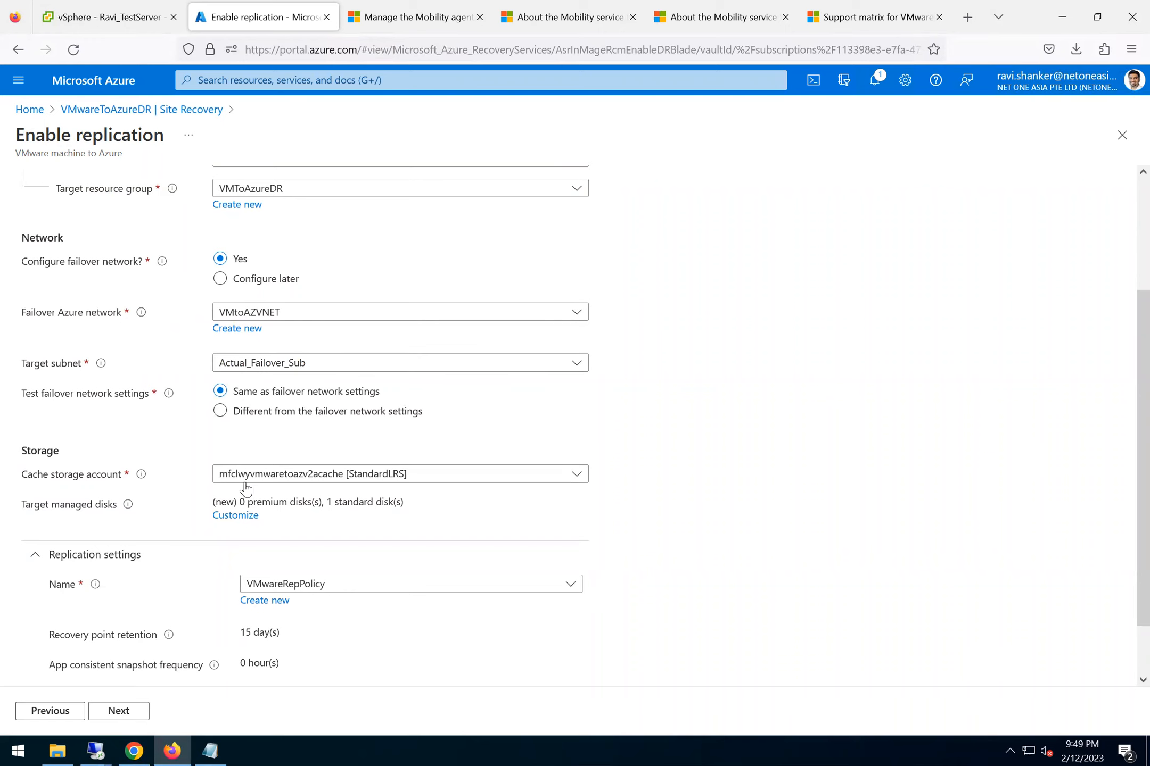
scroll(301, 495, down, 2)
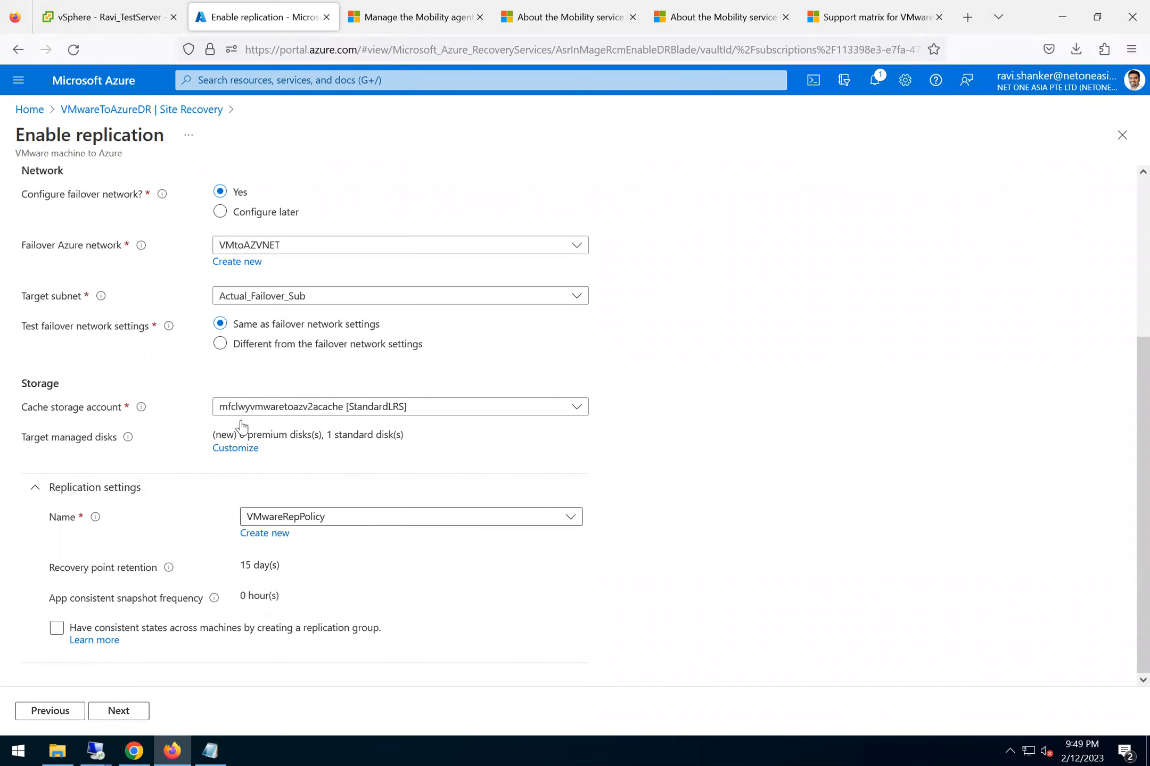
click(234, 347)
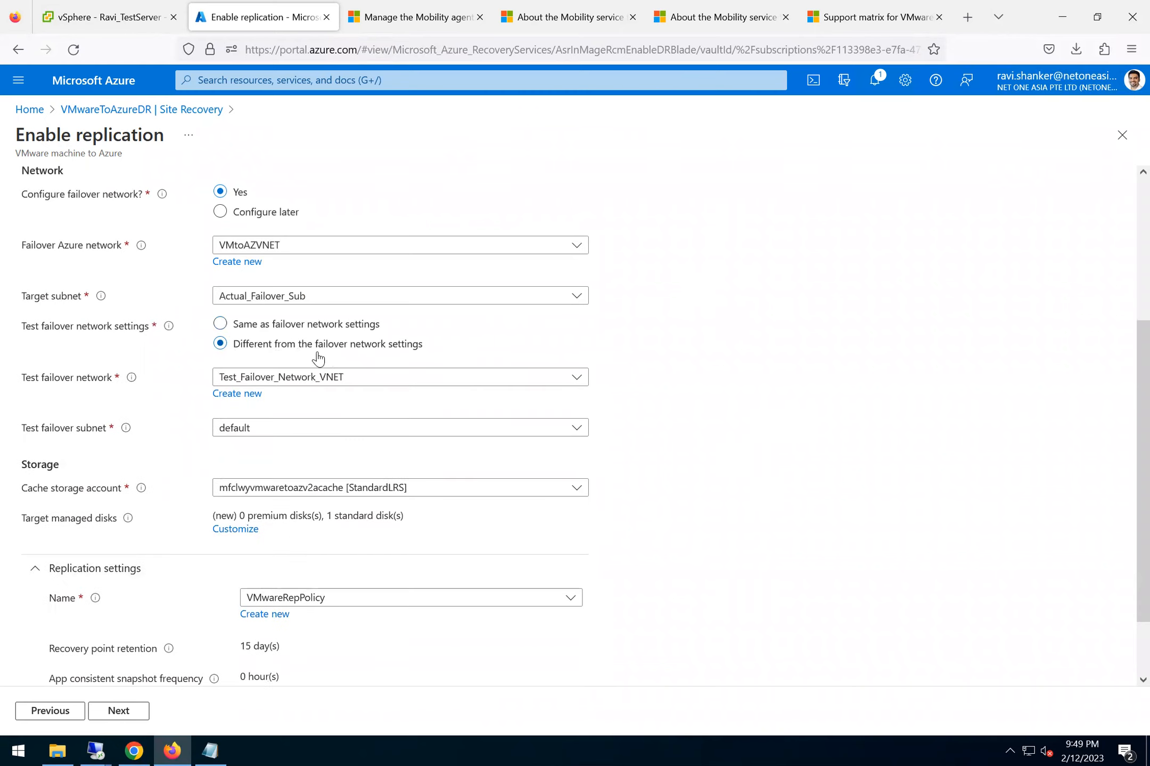
click(295, 382)
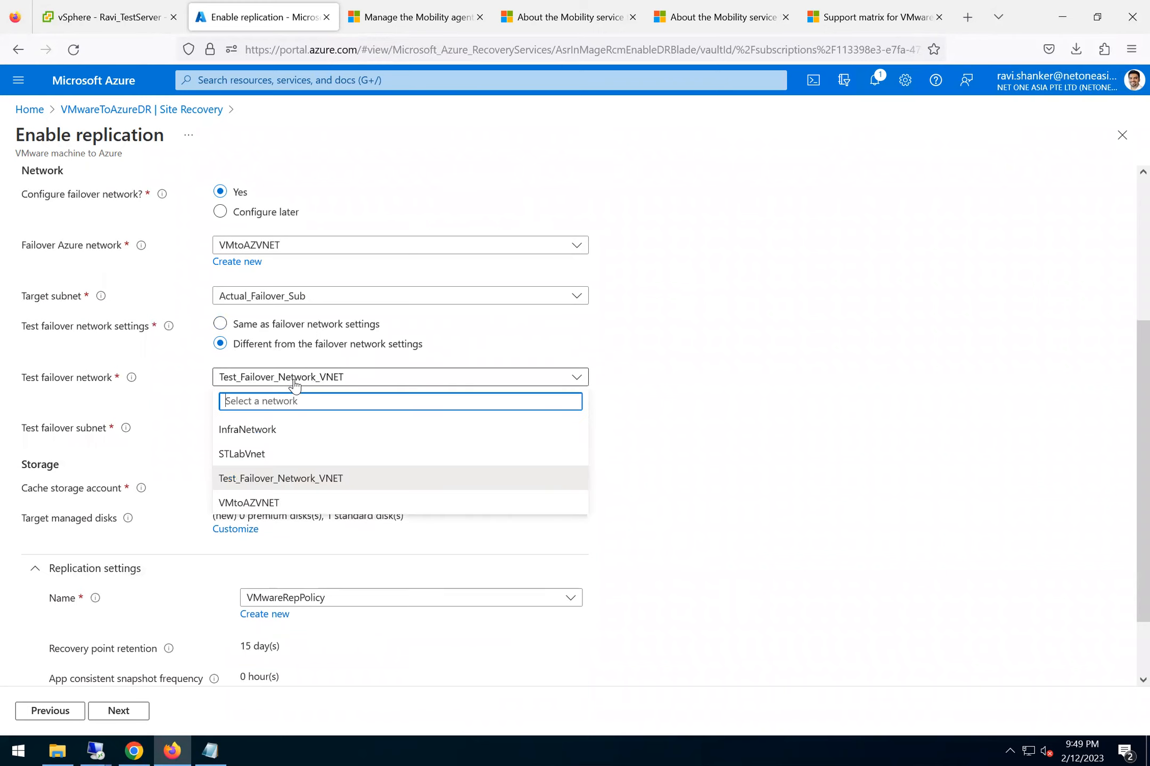
click(286, 480)
click(288, 434)
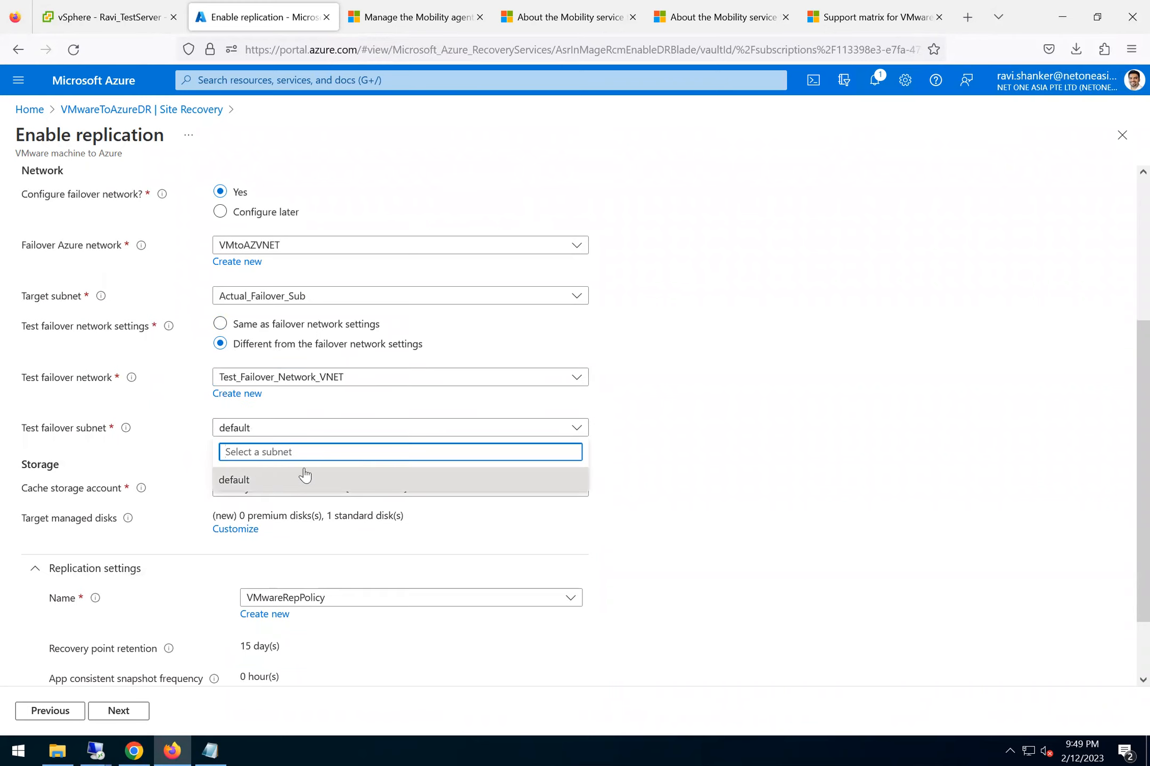
click(301, 478)
Accept the remaining target properties, submit the reviewed replication request, and check its progress in the portal notifications.
scroll(735, 459, down, 2)
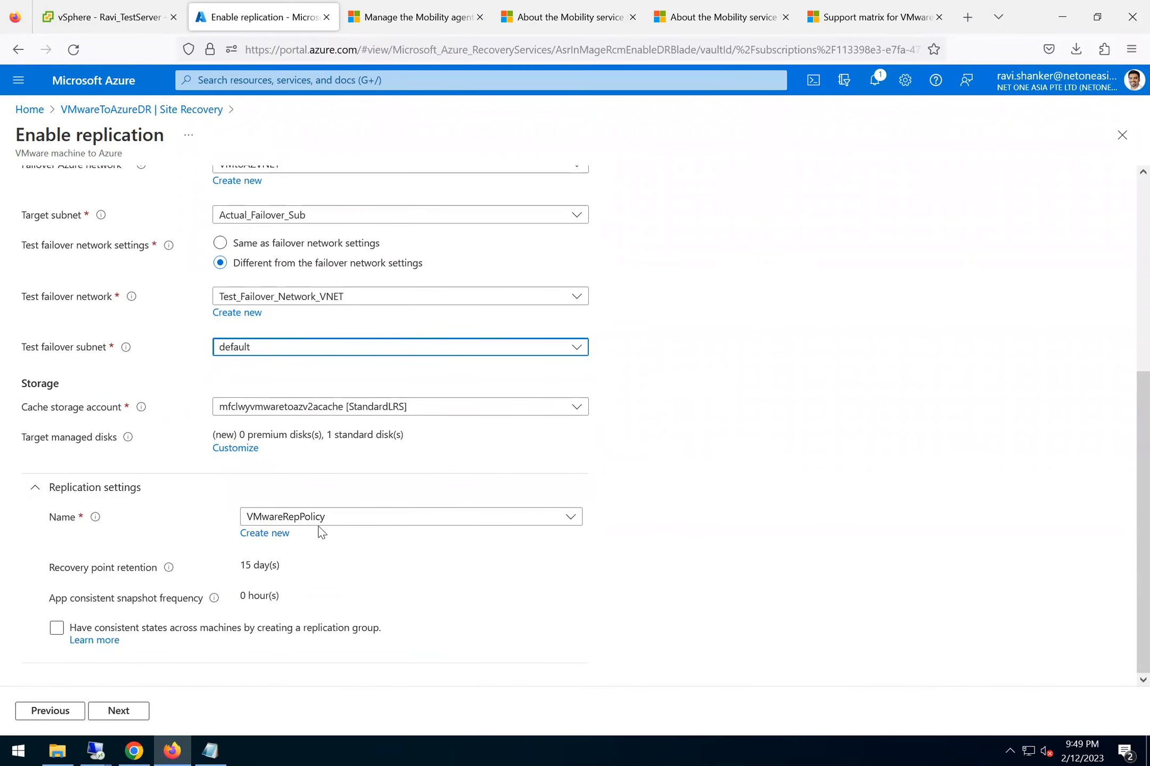
click(120, 711)
click(126, 718)
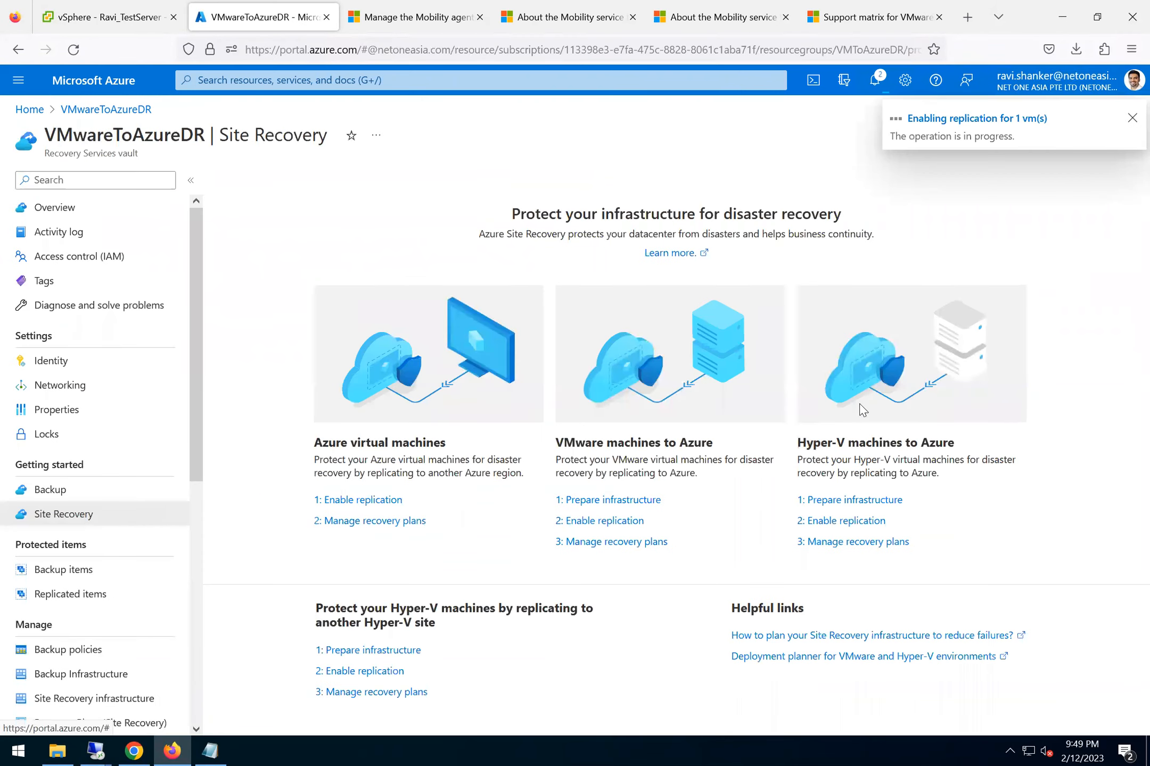
click(875, 81)
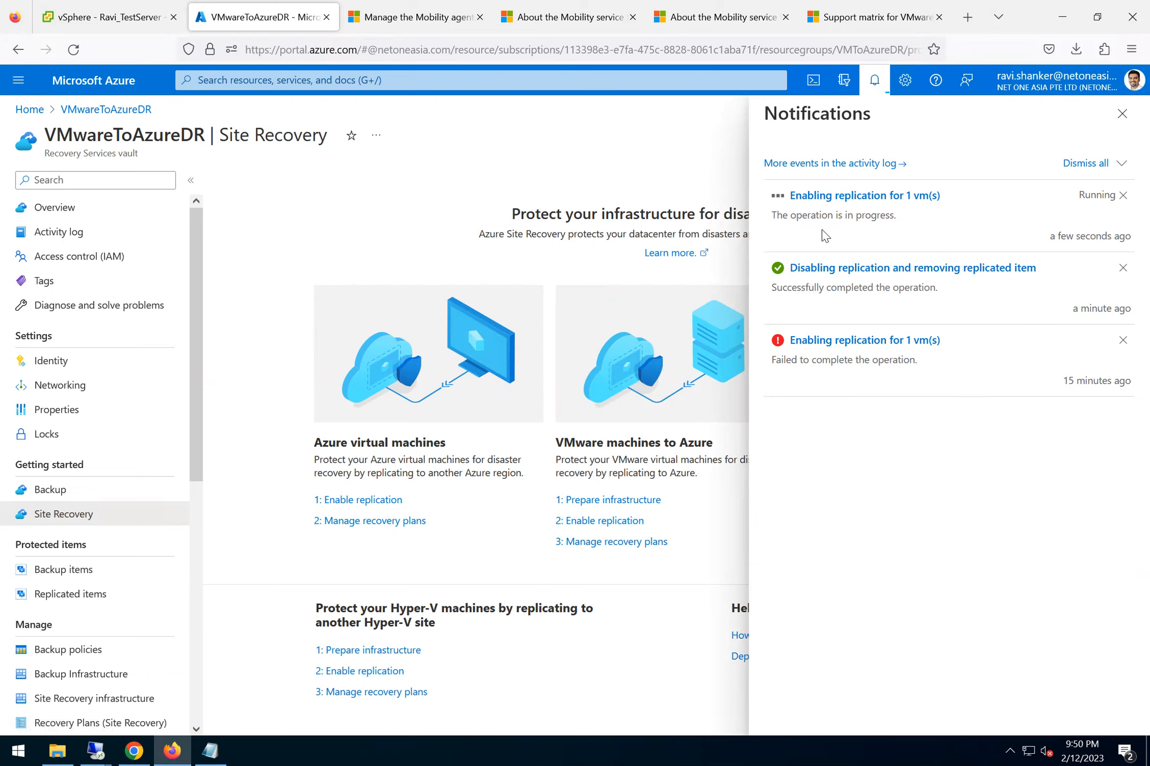
Copy the web address of the VMware/physical support matrix article and add it at the end of the Notepad notes after a blank line.
click(863, 17)
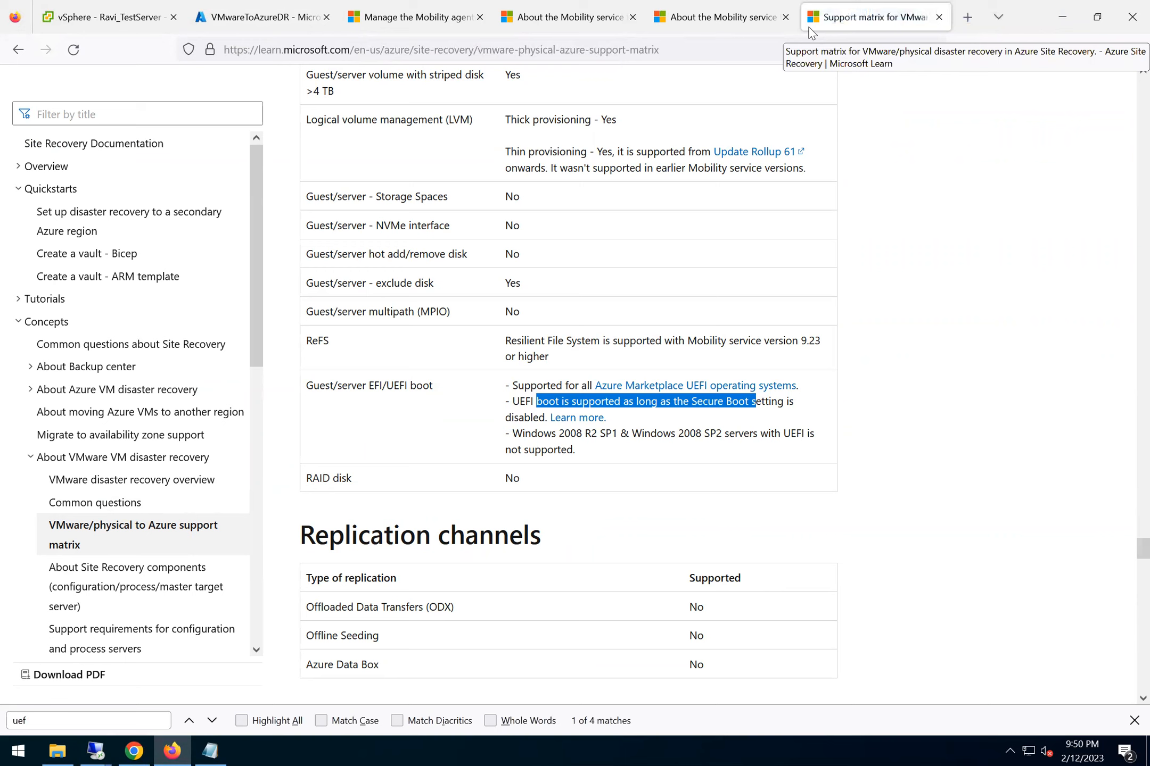
click(750, 57)
key(ctrl+a)
key(ctrl+c)
click(210, 751)
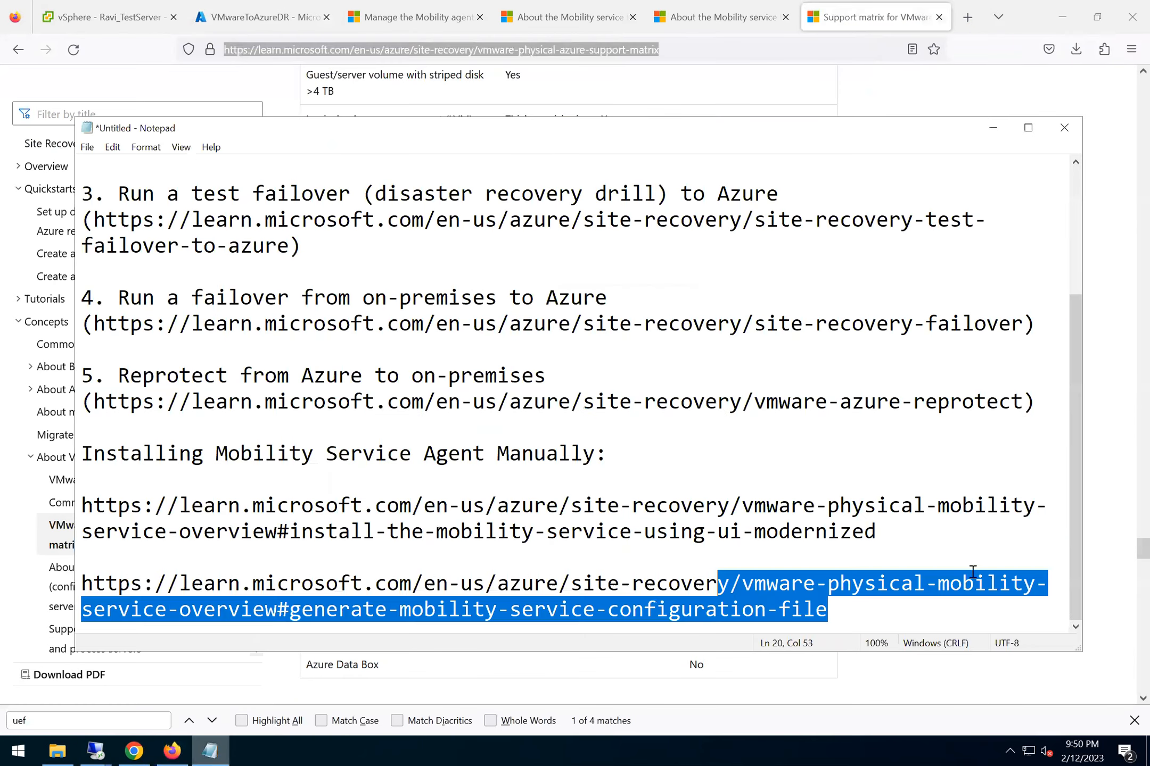
click(877, 621)
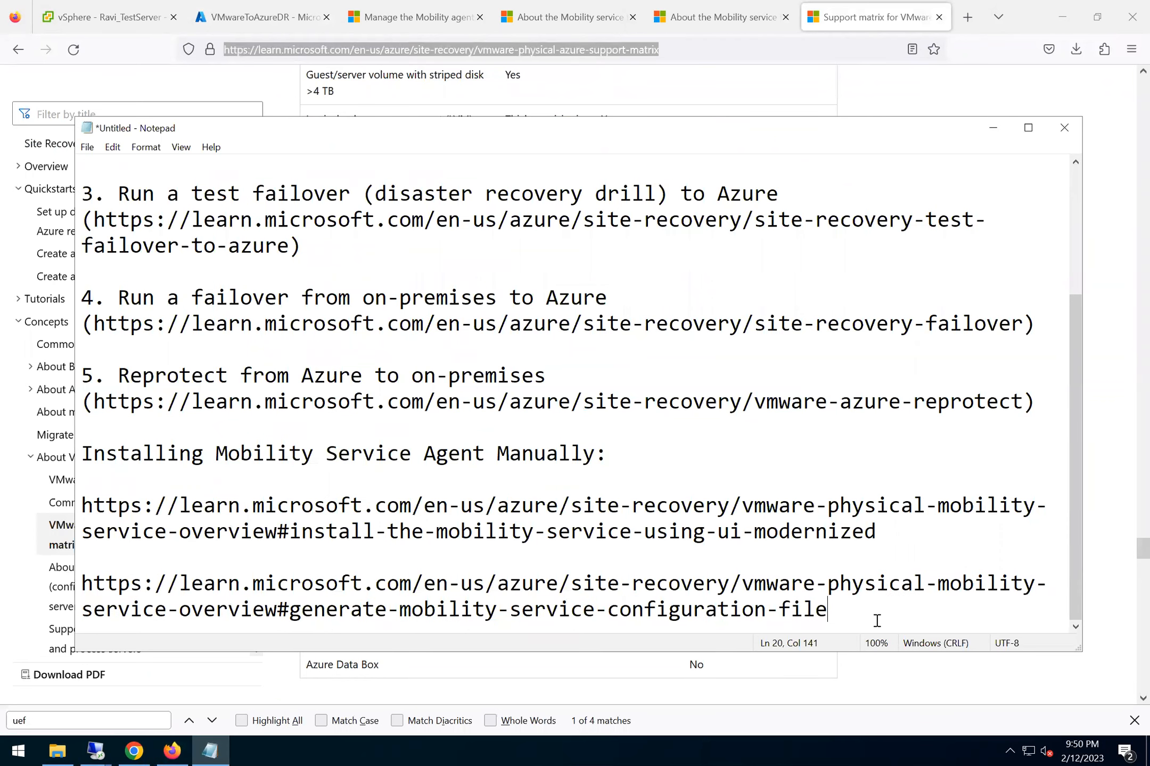
key(Return)
key(Return)
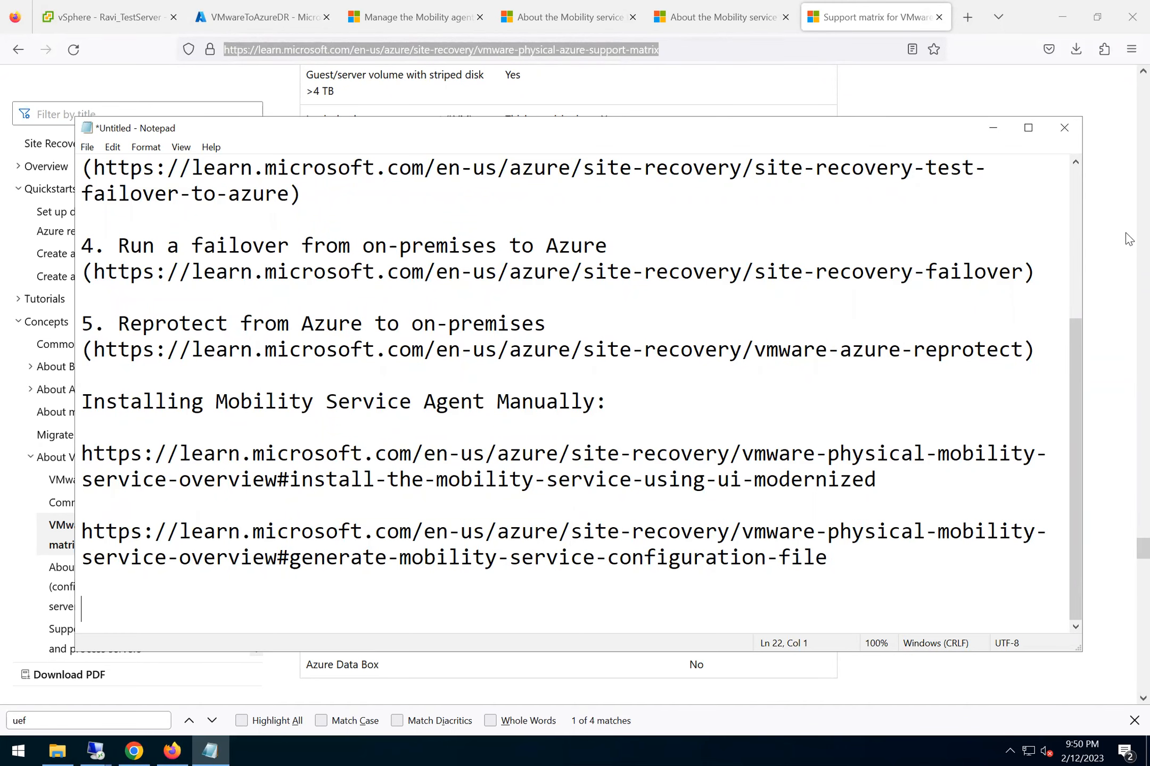
key(ctrl+v)
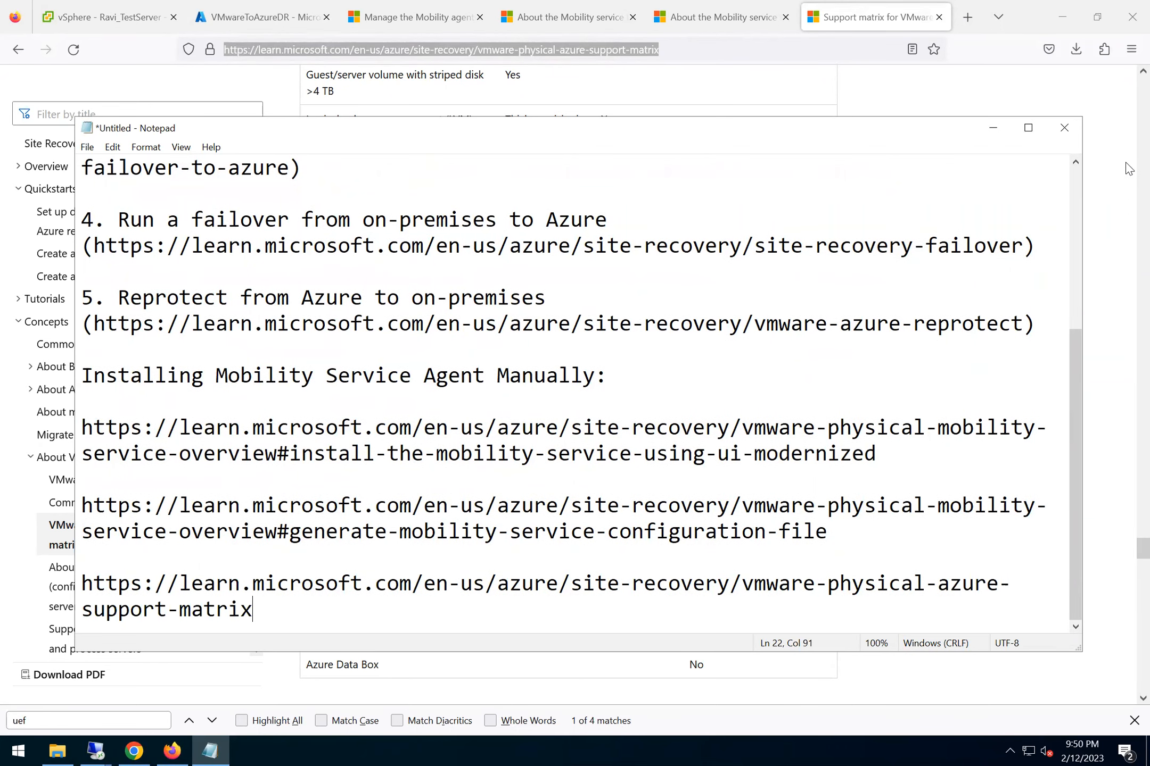
Copy the support matrix article's main title from the browser and insert it above its link in the Notepad notes.
click(1116, 217)
scroll(1106, 247, up, 10)
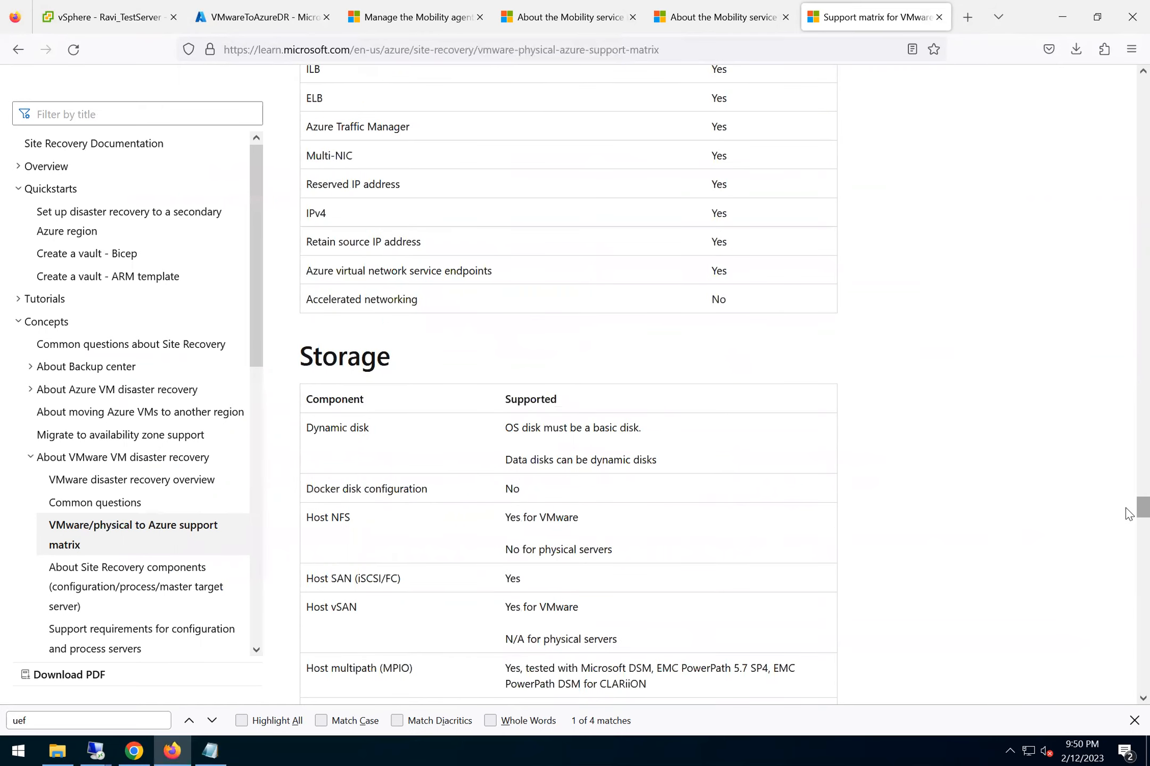
scroll(1129, 513, up, 20)
scroll(1128, 88, up, 15)
drag(451, 304, 299, 219)
key(ctrl+c)
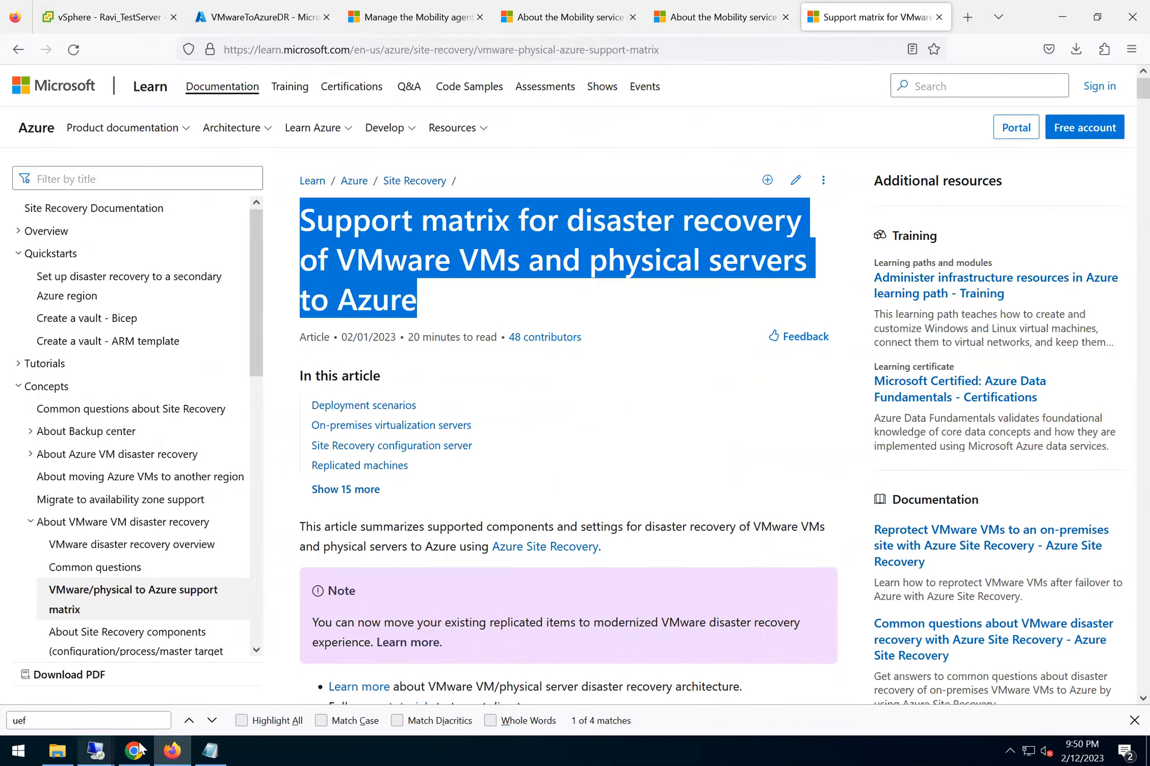
click(210, 751)
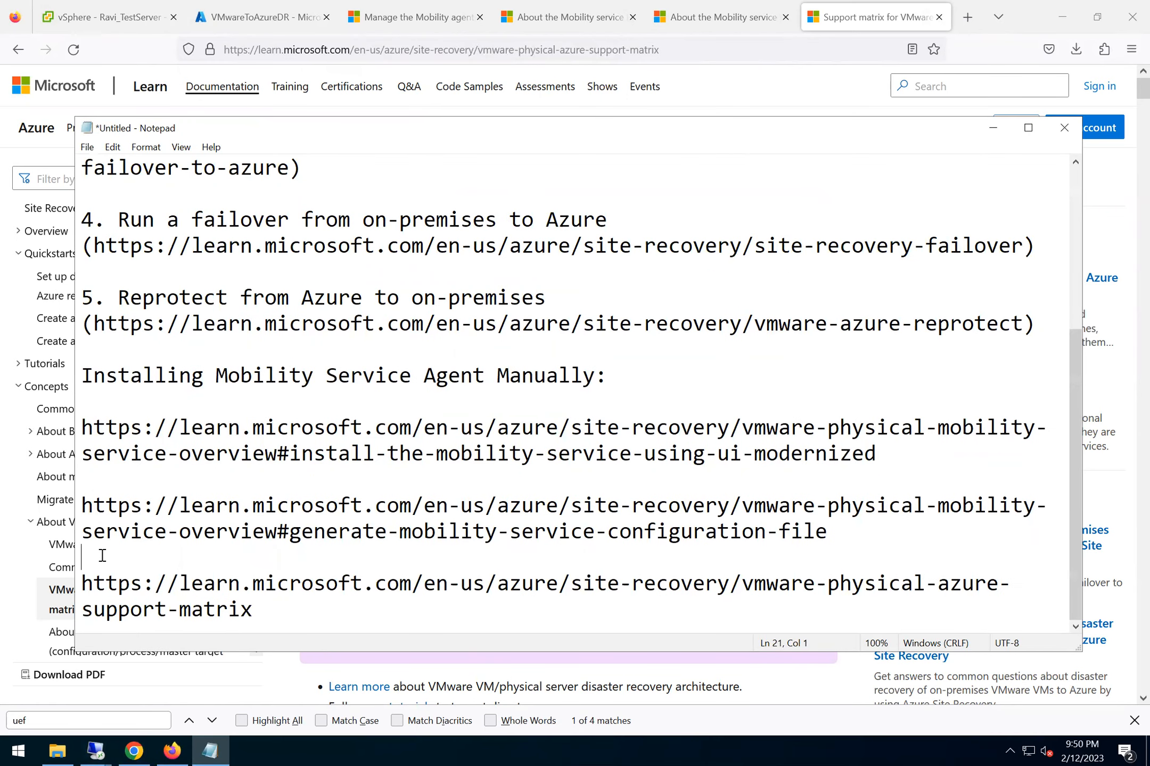
key(ctrl+v)
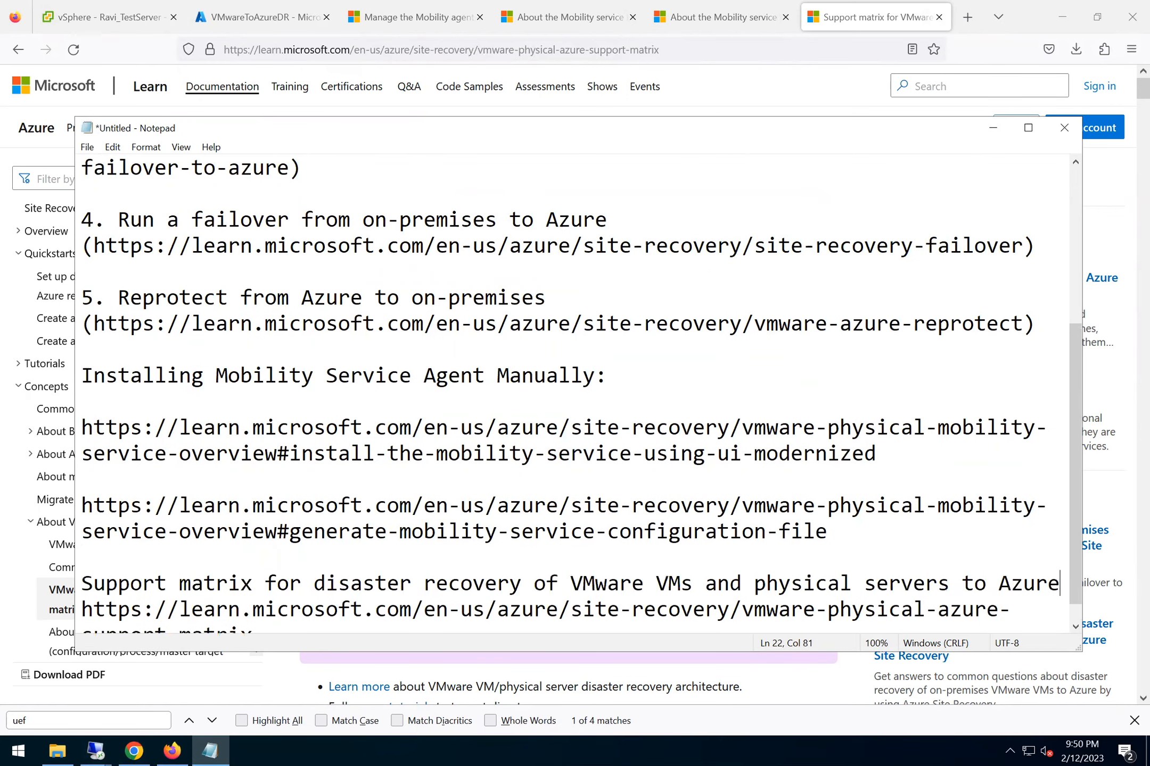
End the support matrix heading in the Notepad notes with a colon and minimize the notes.
text(:)
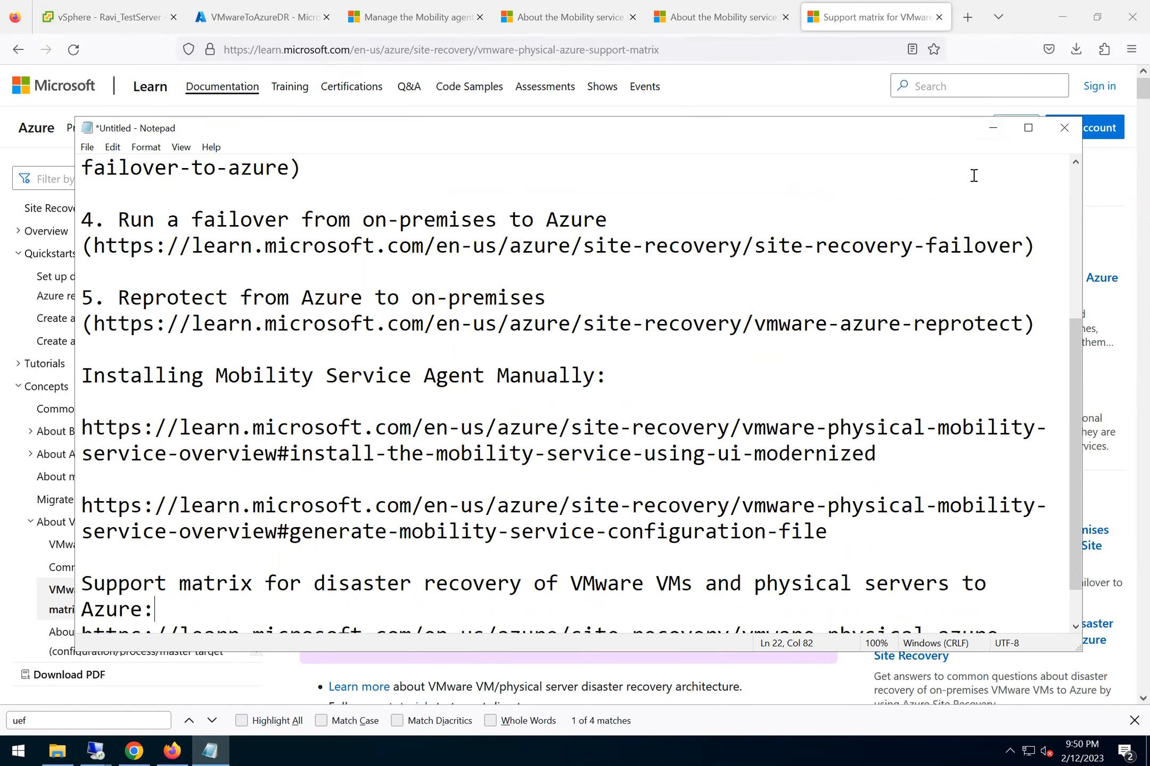
key(ctrl+a)
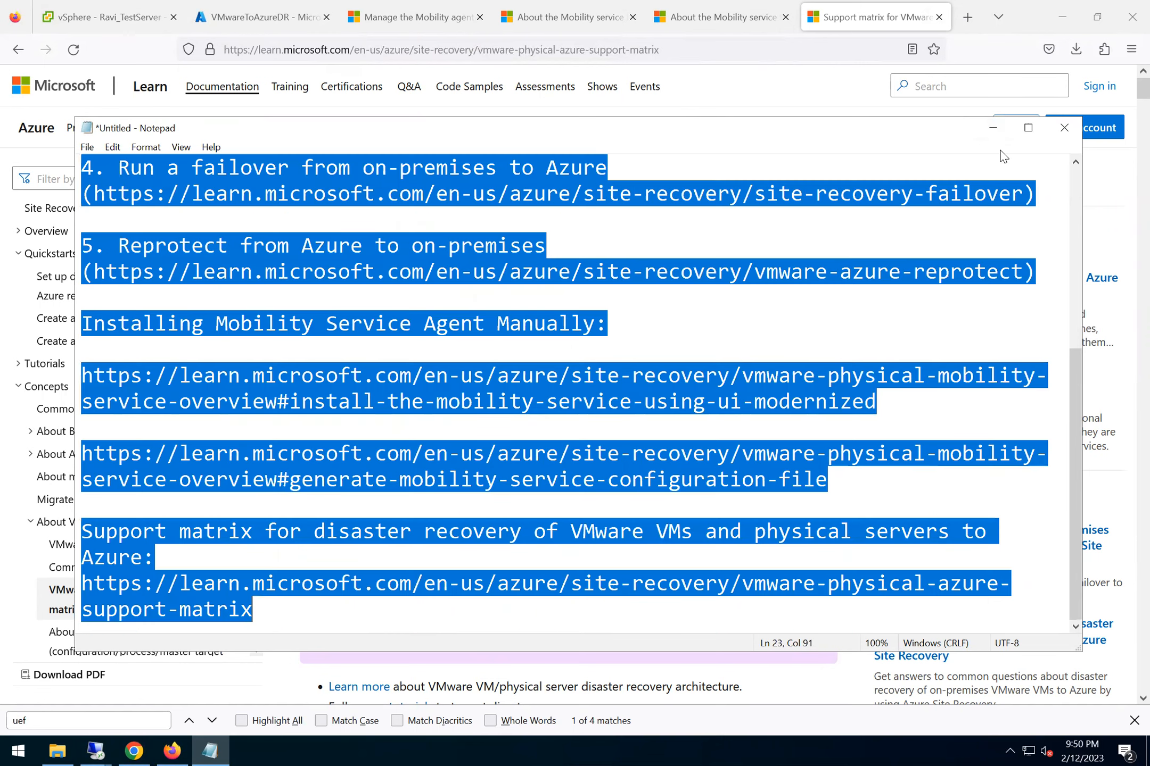
click(974, 242)
click(993, 133)
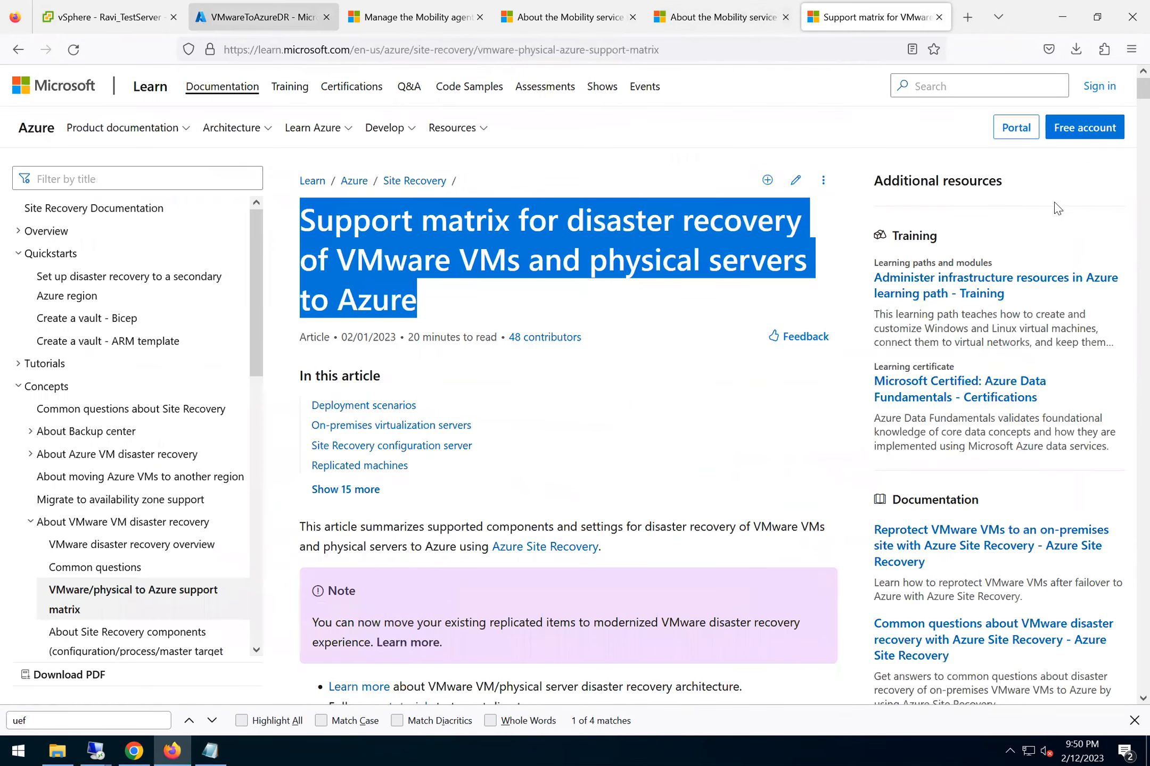
In the Azure portal, open the running Enable replication job of the test server from the Site Recovery jobs to examine its stages.
click(263, 17)
click(887, 197)
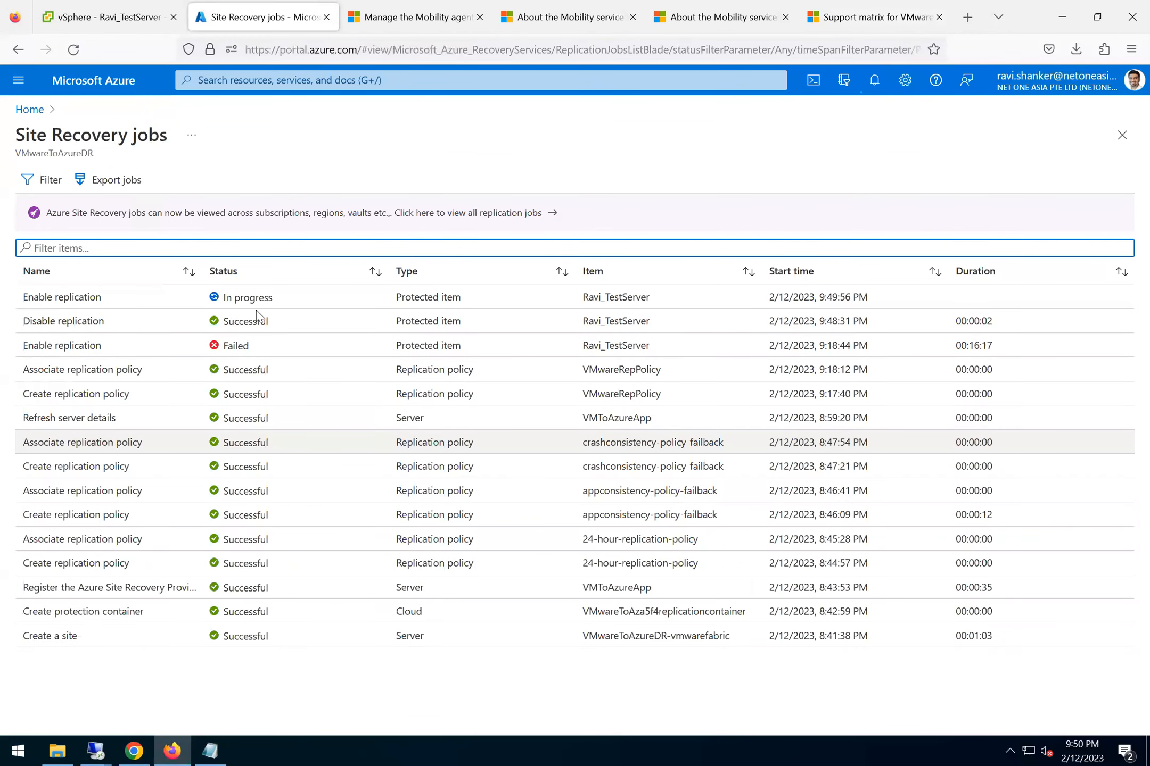
click(256, 302)
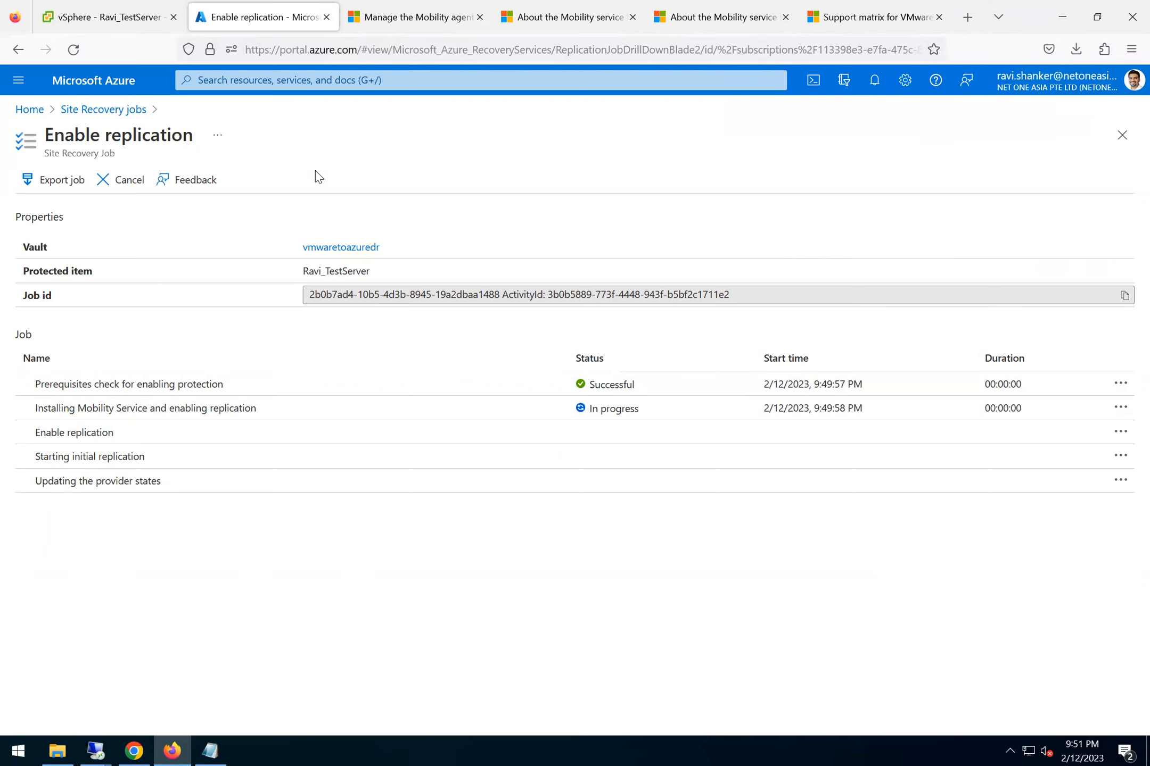
Sign in to the pending Remote Desktop connection to 10.10.8.22 by entering the Administrator account's password.
mouse_move(96, 751)
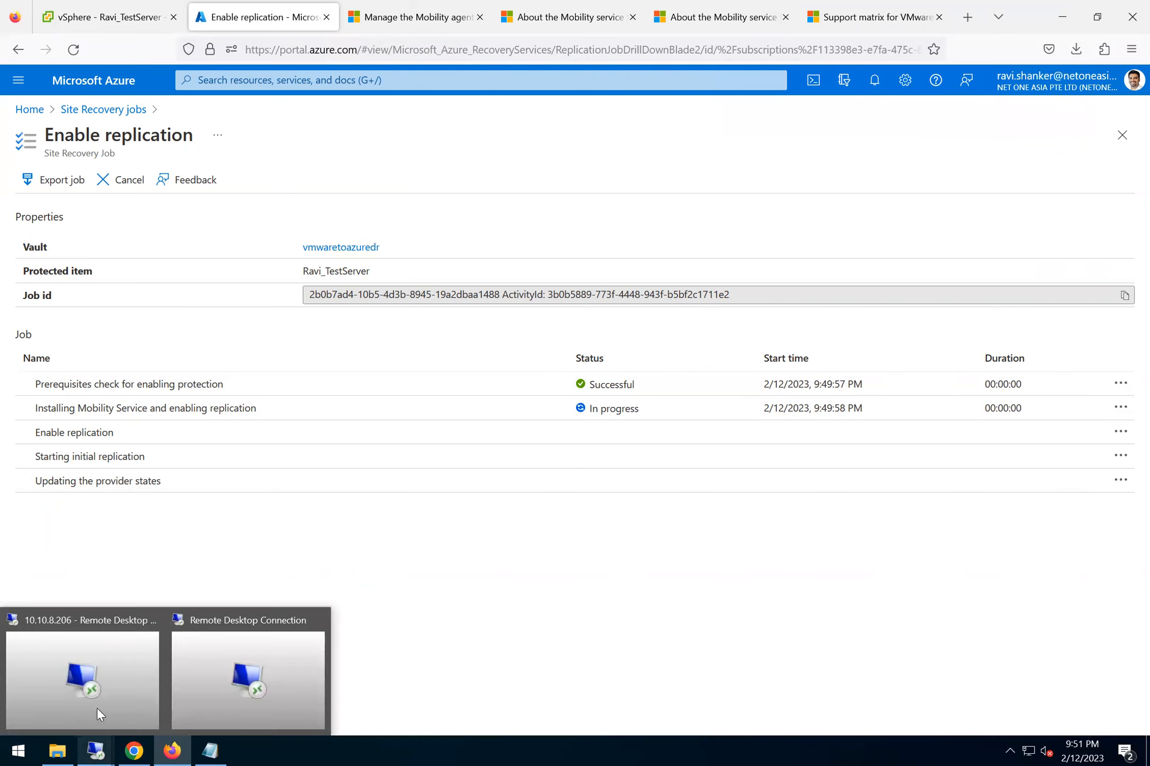
click(248, 682)
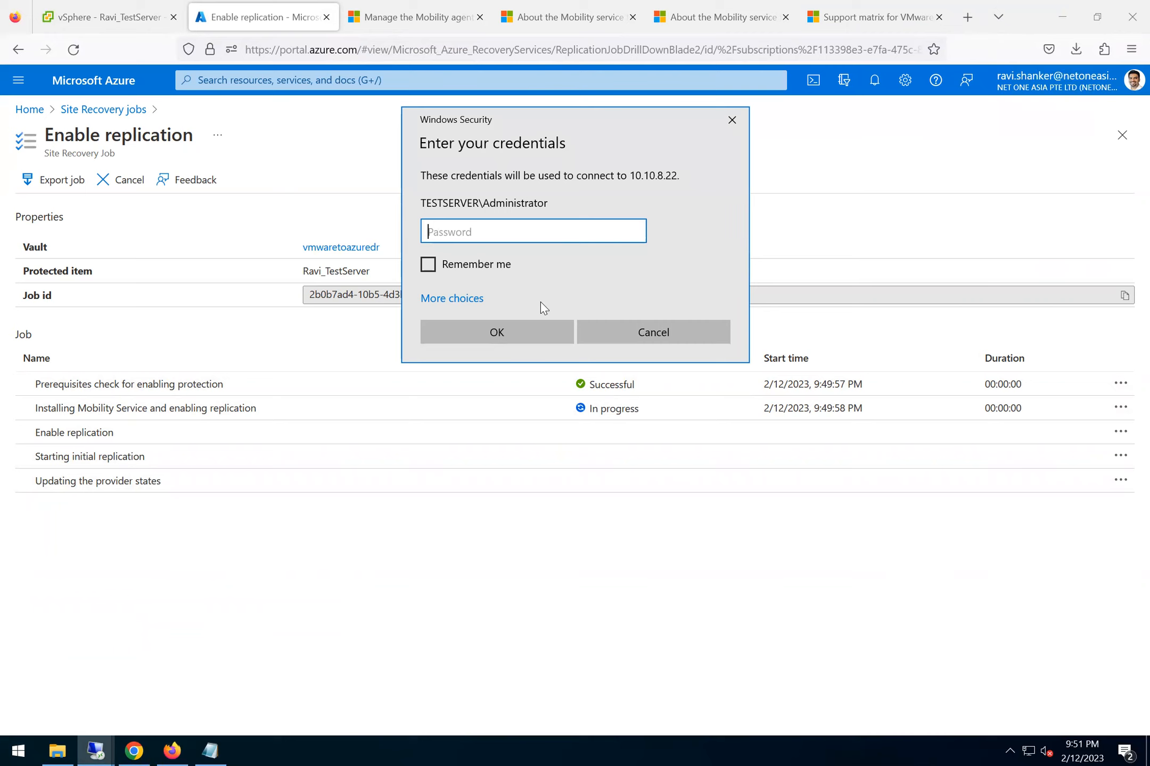
text(******)
key(BackSpace)
key(BackSpace)
key(BackSpace)
key(BackSpace)
key(BackSpace)
key(BackSpace)
text(********)
key(Return)
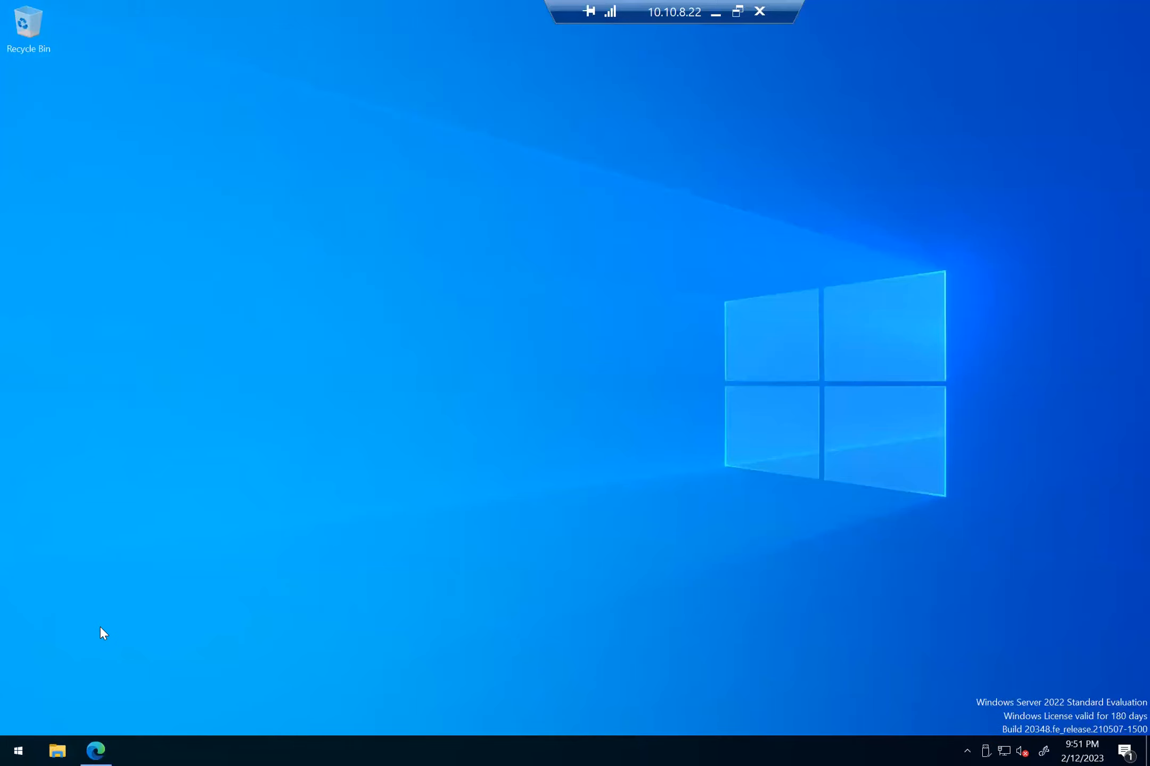
Open Programs and Features from the Control Panel on the test server to check which programs are installed.
click(18, 750)
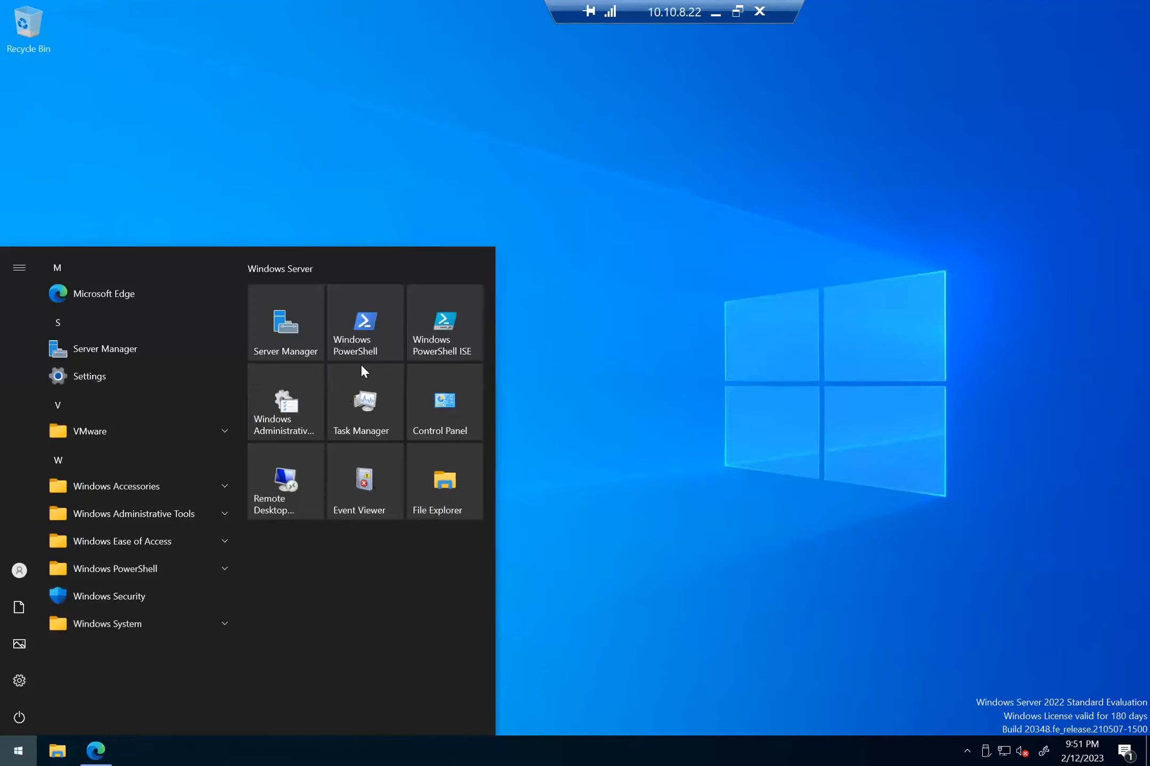
click(447, 413)
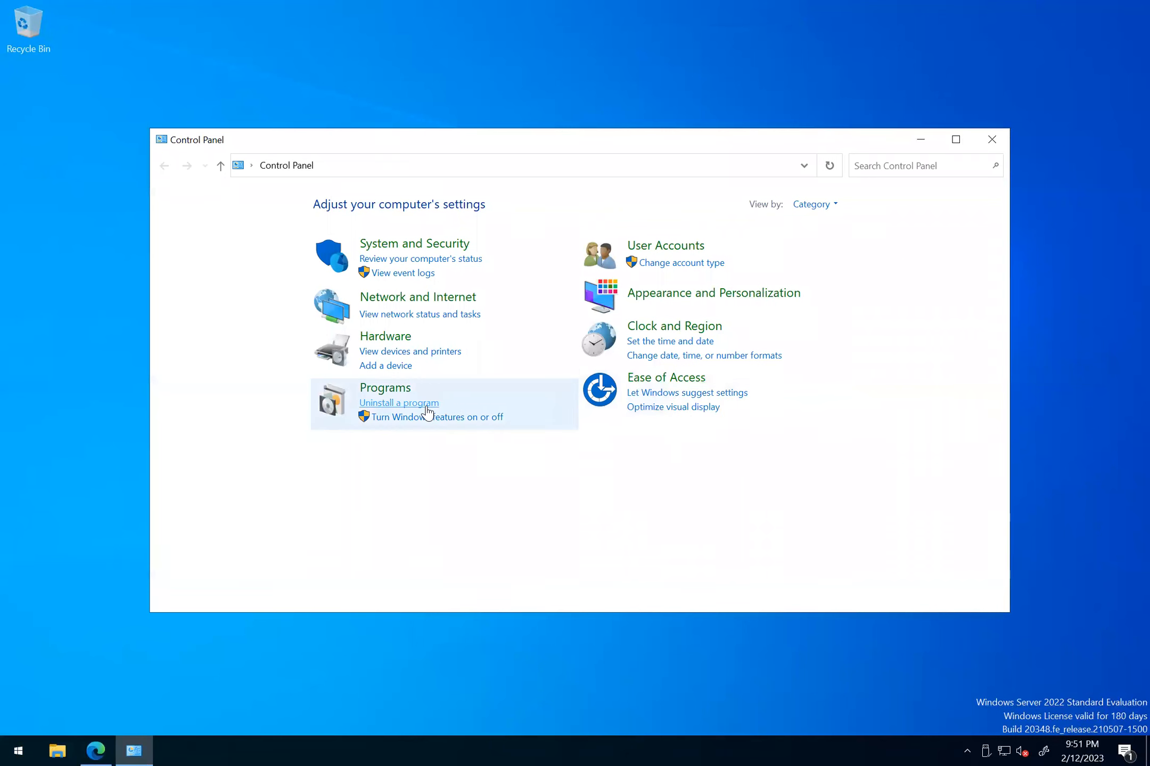
click(429, 404)
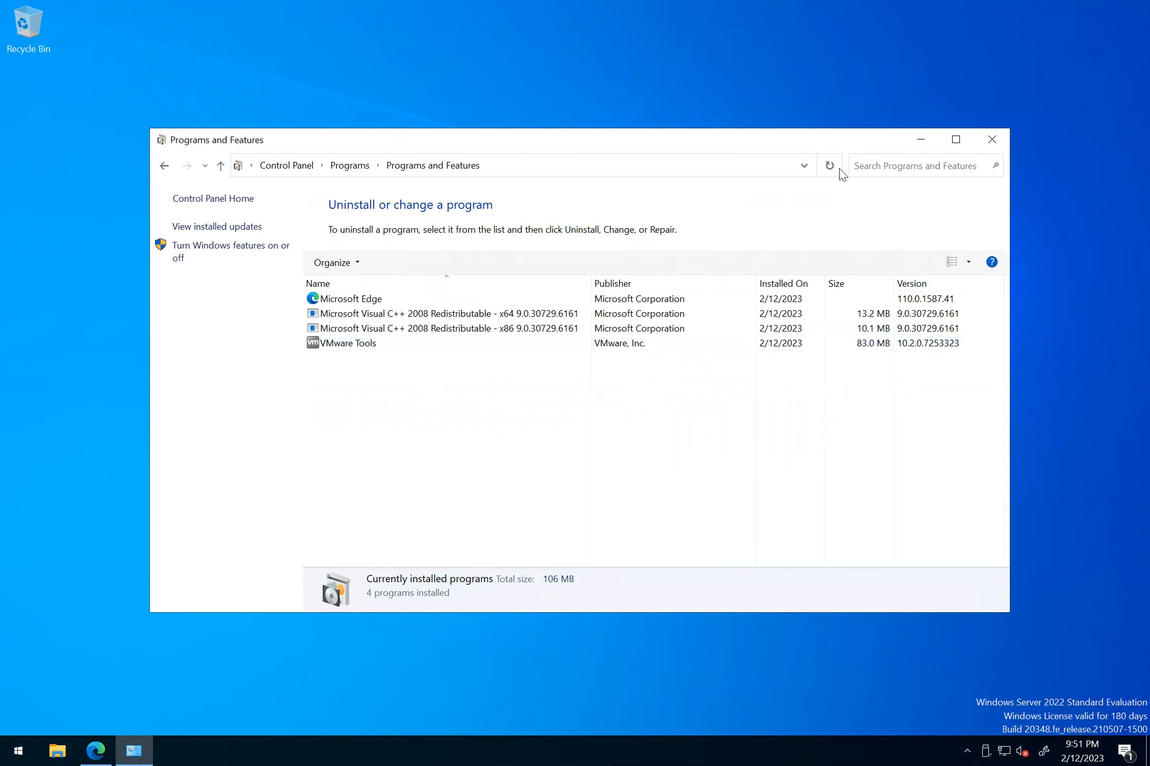
mouse_move(757, 38)
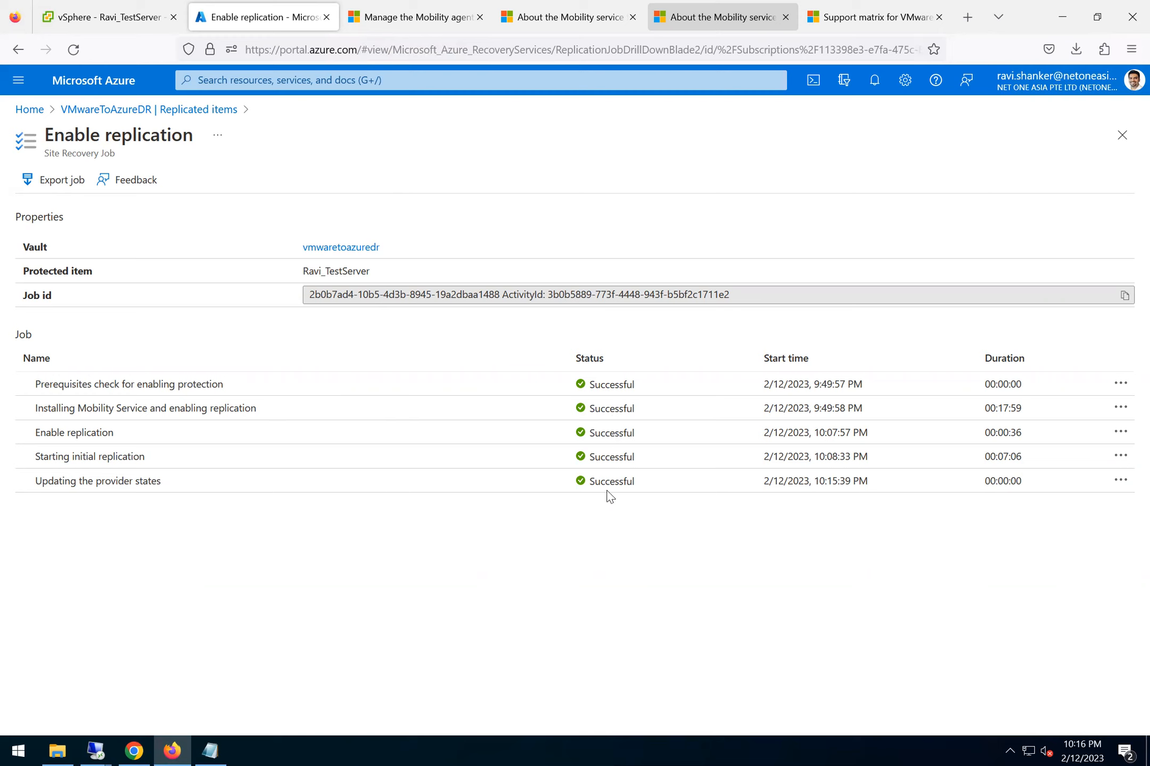
In the Azure portal, open the VMwareToAzureDR vault from the home page and show its replicated items.
click(33, 112)
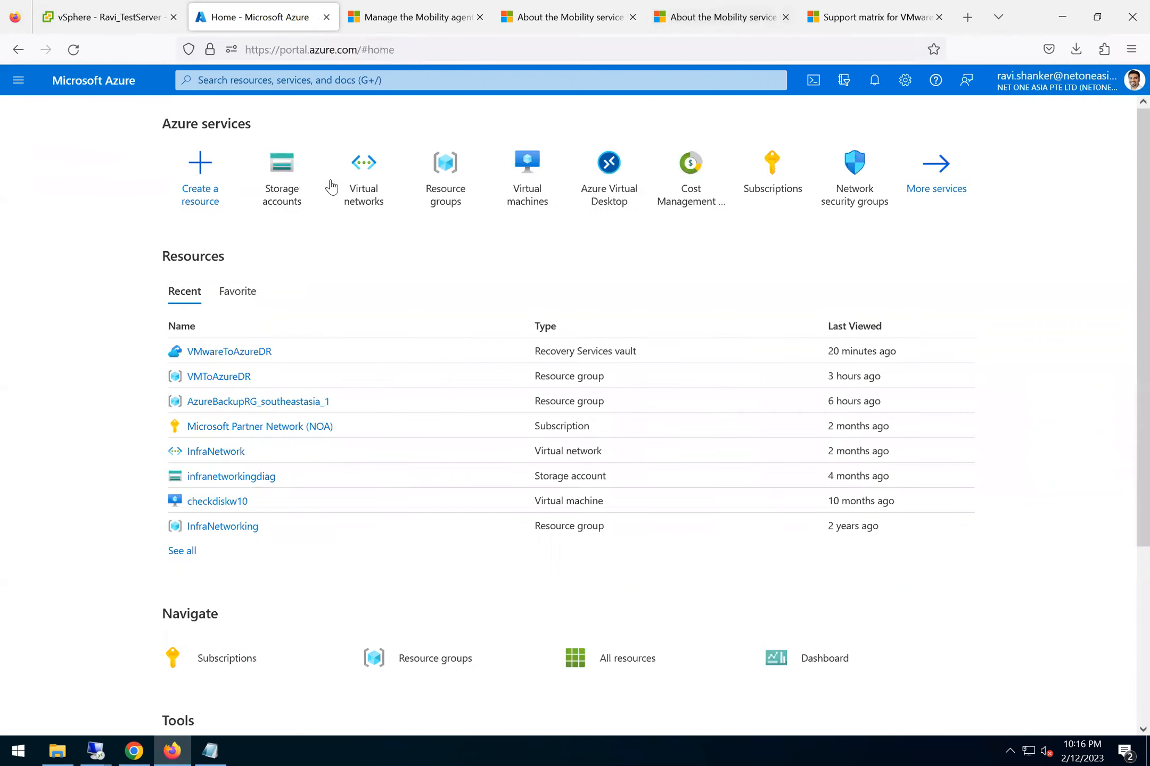
click(479, 333)
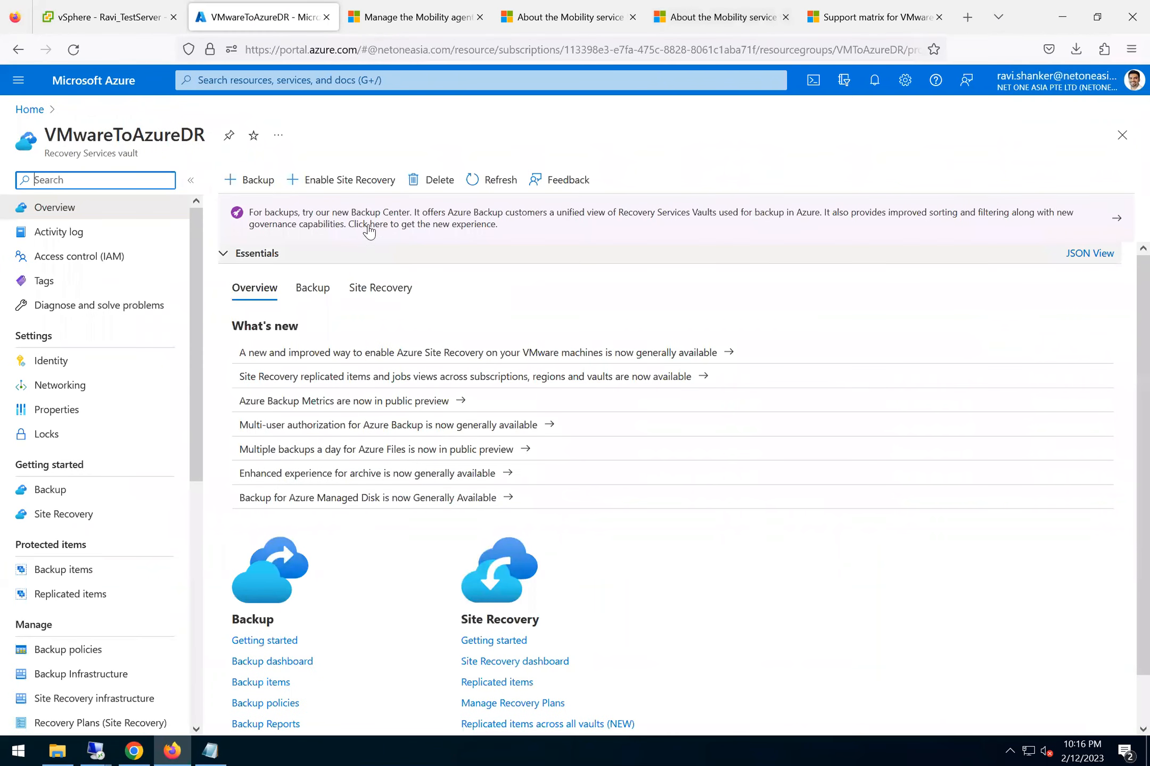
click(92, 594)
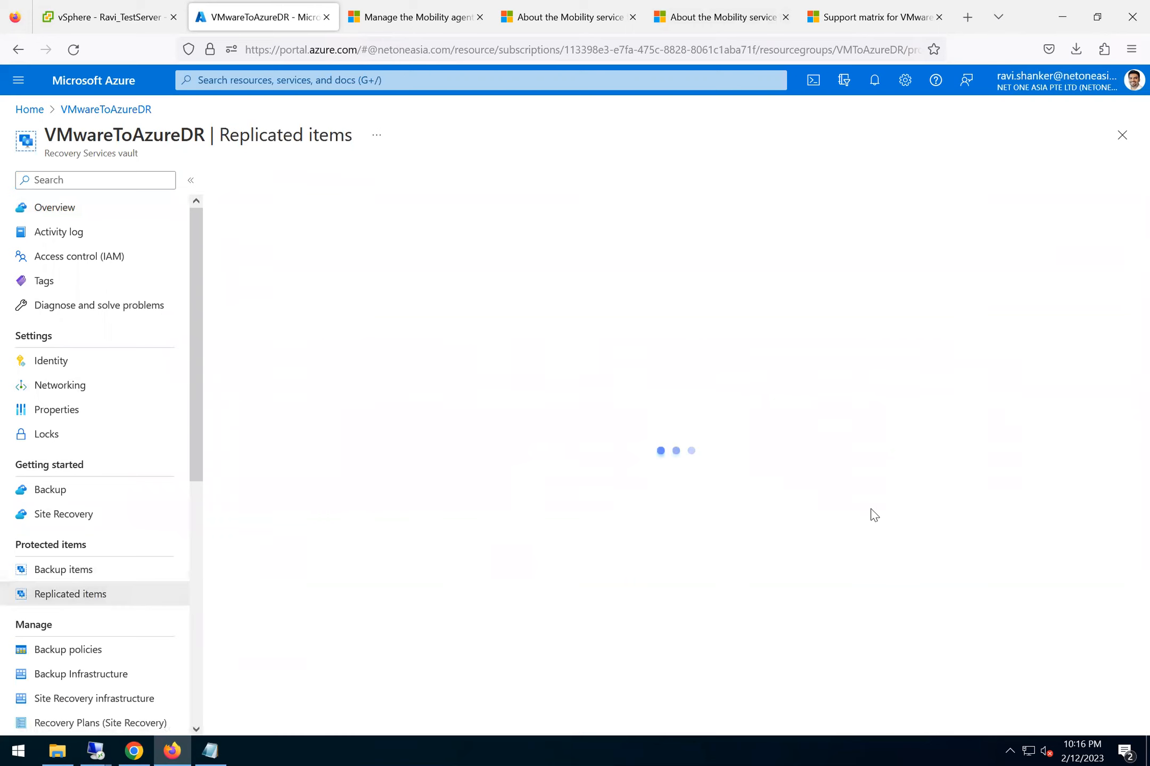